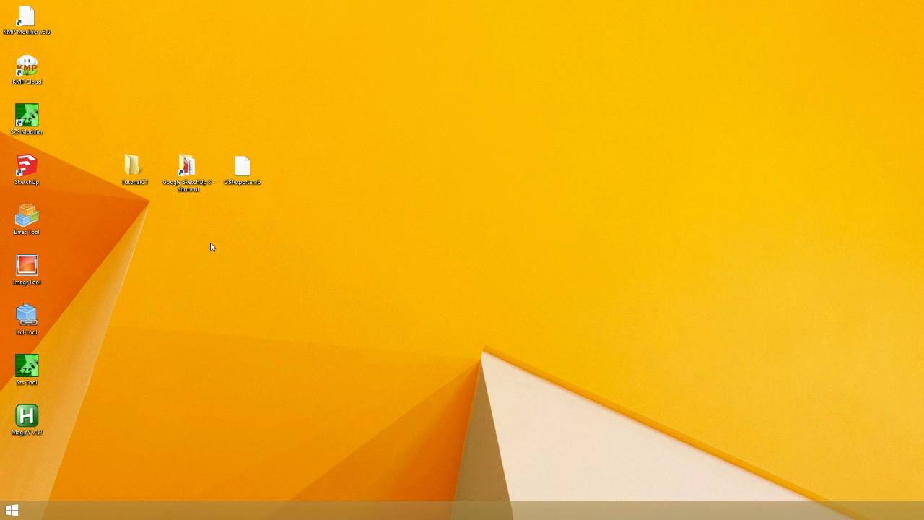
left_click_drag(90, 6, 7, 437)
left_click_drag(310, 426, 4, 2)
left_click(254, 109)
left_click_drag(339, 133, 44, 22)
left_click_drag(315, 53, 85, 267)
left_click(84, 269)
left_click_drag(87, 367, 98, 300)
left_click_drag(77, 202, 55, 224)
left_click_drag(49, 290, 27, 394)
left_click(110, 355)
left_click_drag(54, 346, 19, 348)
left_click(40, 424)
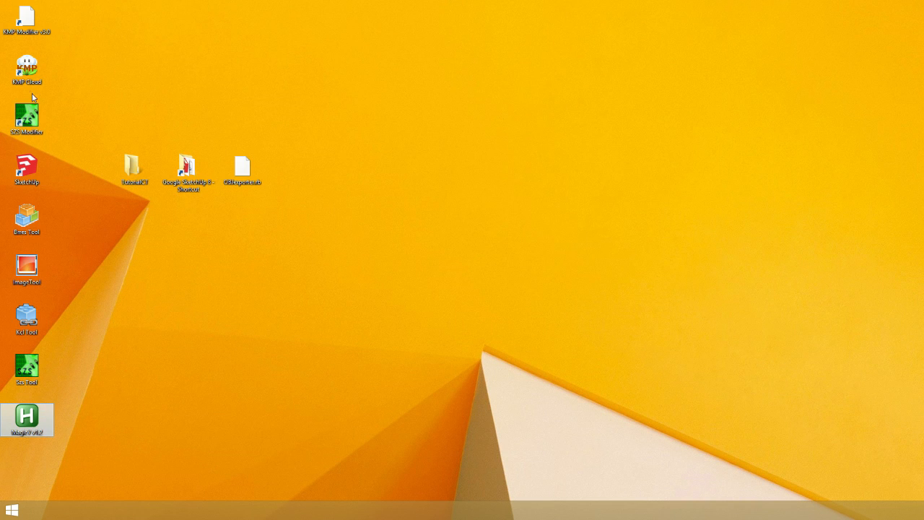
left_click(27, 173)
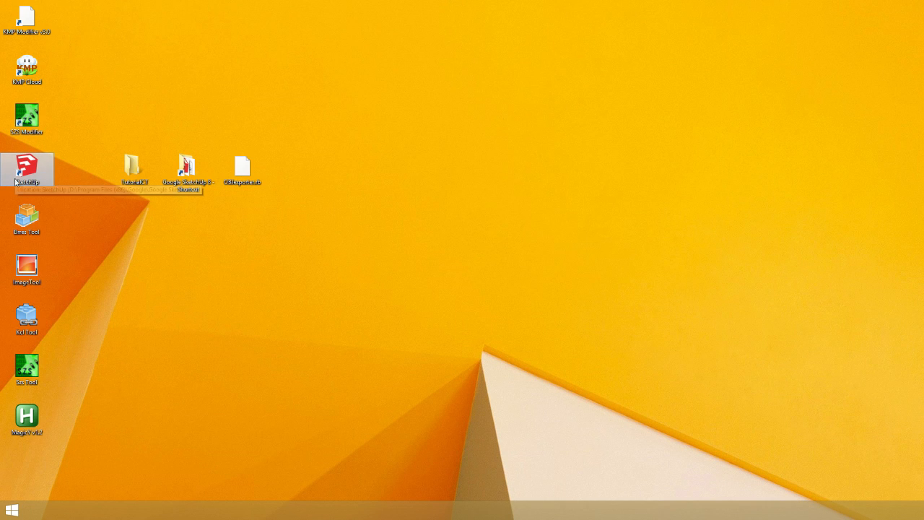
double_click(33, 168)
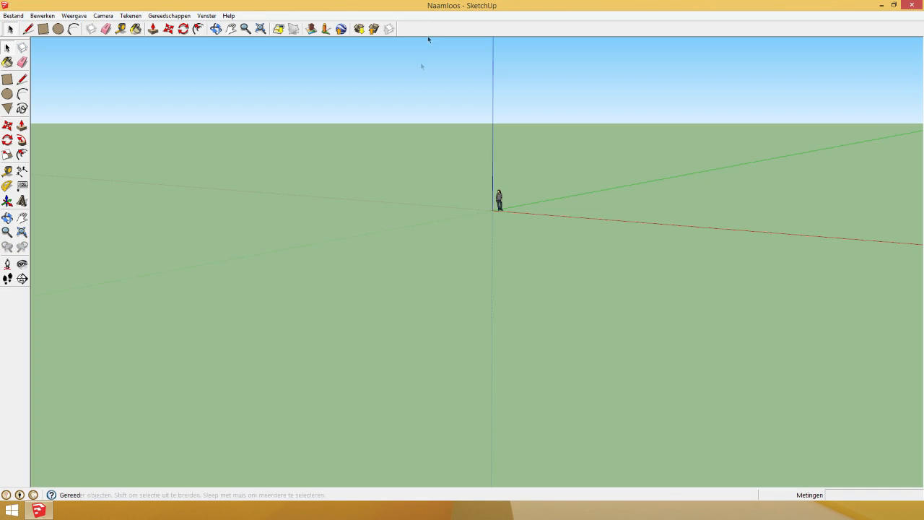
left_click(216, 29)
left_click_drag(459, 193, 578, 184)
left_click(911, 5)
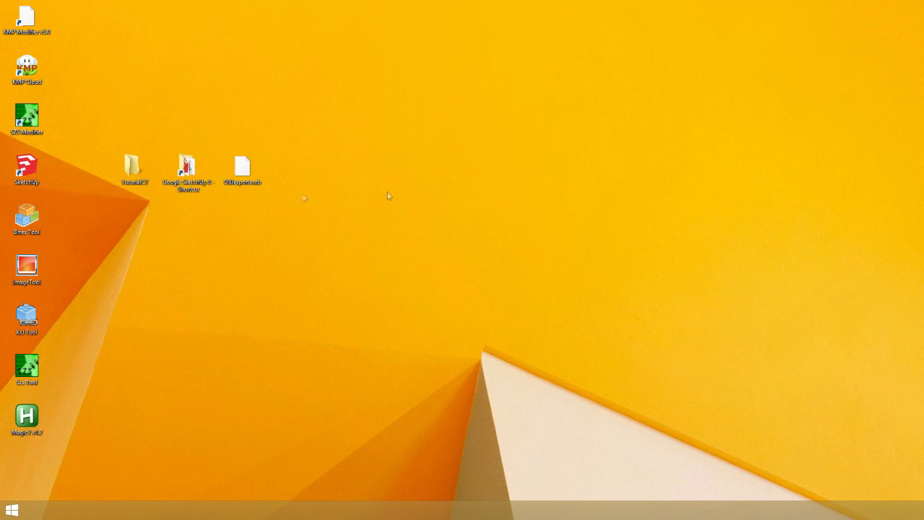
- Check the Plugins folder of Google SketchUp 8 for the OBJexporter.rb file, then close the folder window
left_click_drag(245, 171, 248, 168)
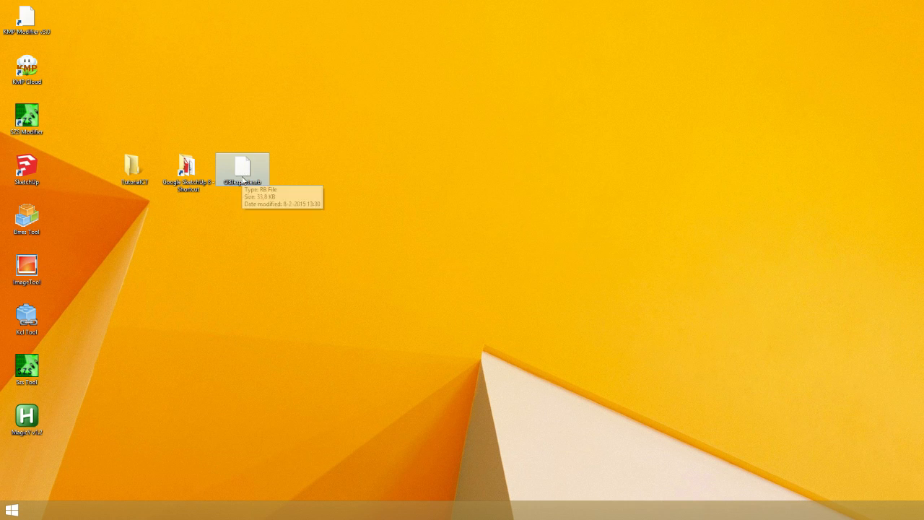
double_click(186, 169)
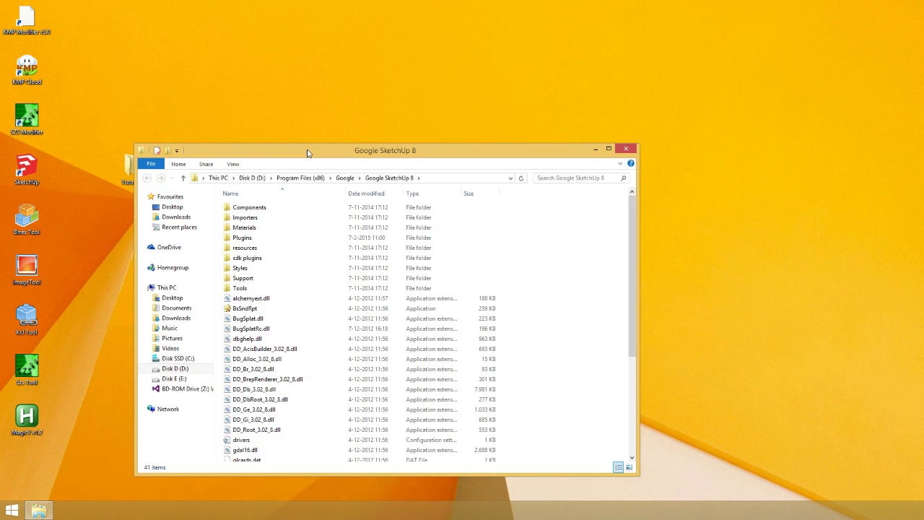
mouse_move(306, 151)
left_mouse_down()
mouse_move(480, 98)
mouse_move(498, 78)
left_mouse_up()
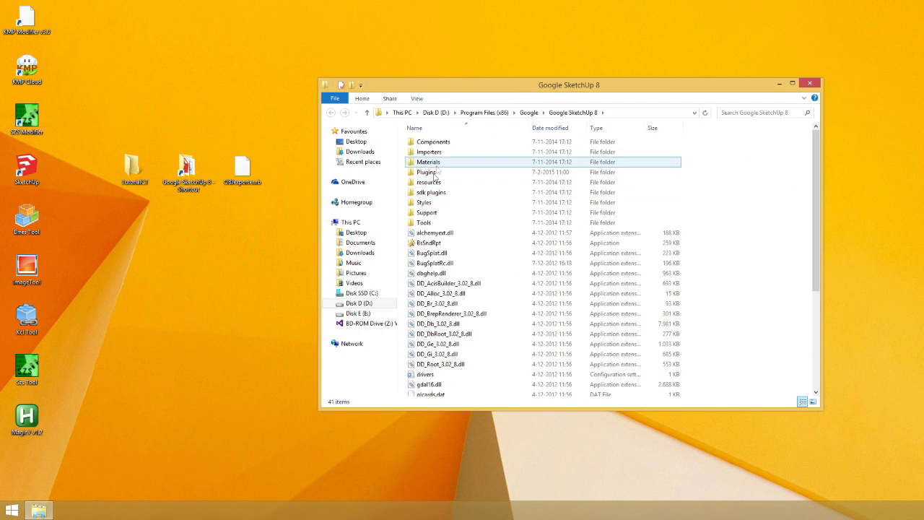
double_click(438, 174)
left_click(435, 182)
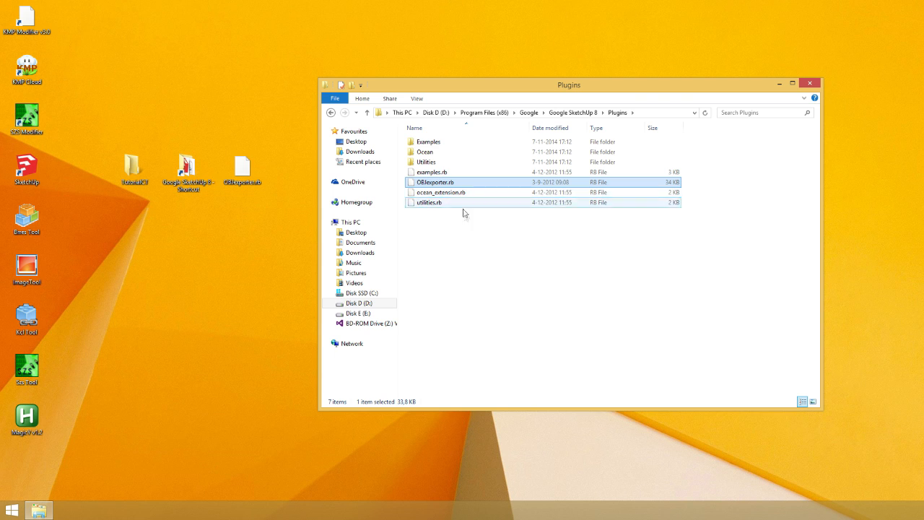
left_click(809, 83)
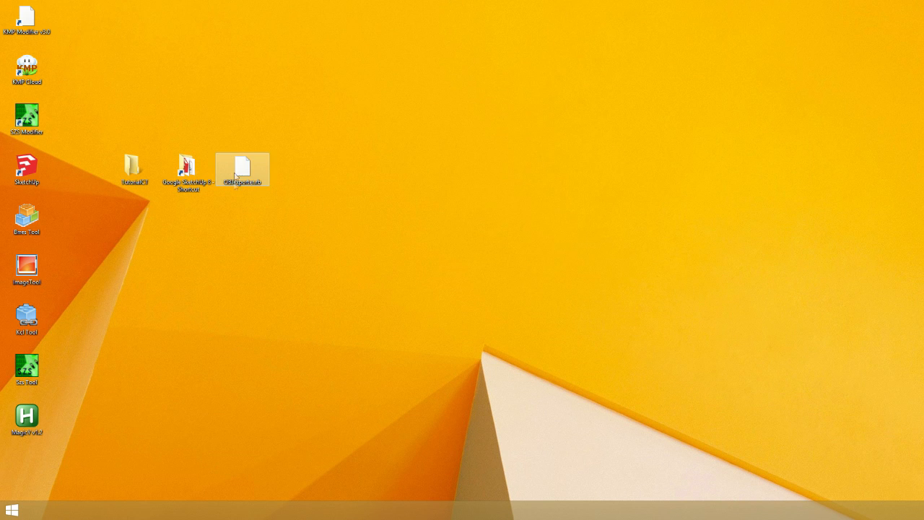
- Launch SketchUp from the desktop with a new untitled model
mouse_move(247, 171)
left_mouse_down()
mouse_move(176, 176)
mouse_move(235, 160)
mouse_move(249, 172)
left_mouse_up()
double_click(36, 167)
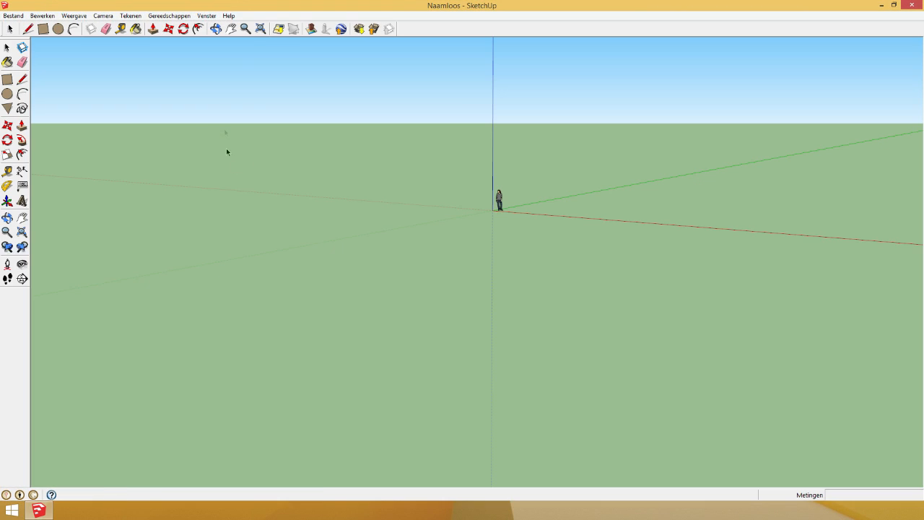
left_click(215, 29)
left_click_drag(233, 66, 229, 173)
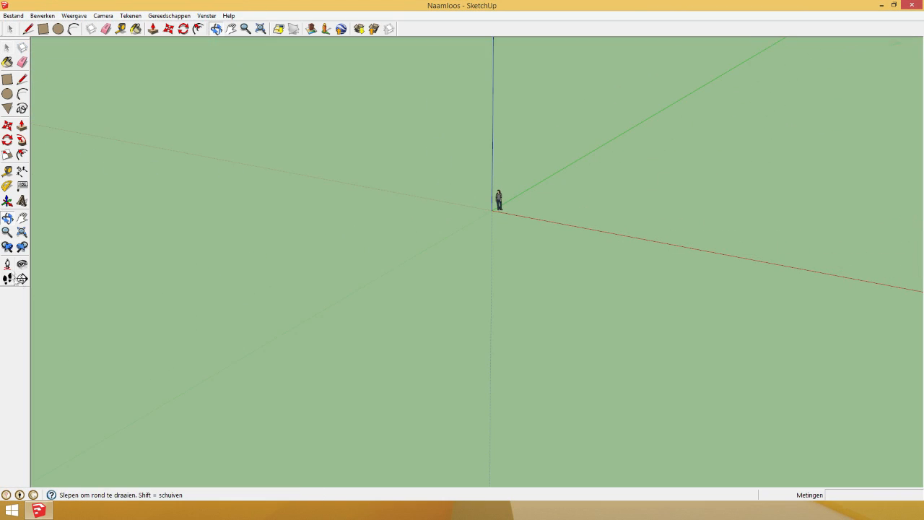
left_click(58, 17)
mouse_move(73, 16)
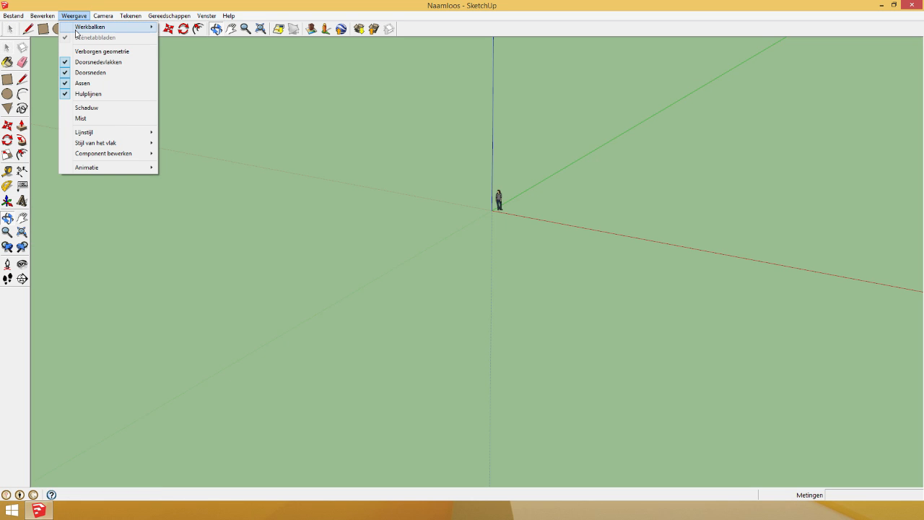
mouse_move(123, 32)
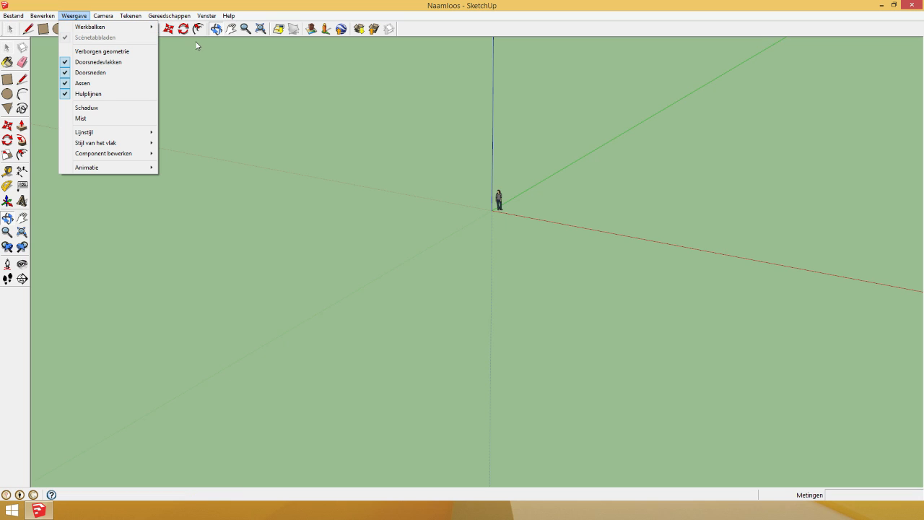
left_click(328, 58)
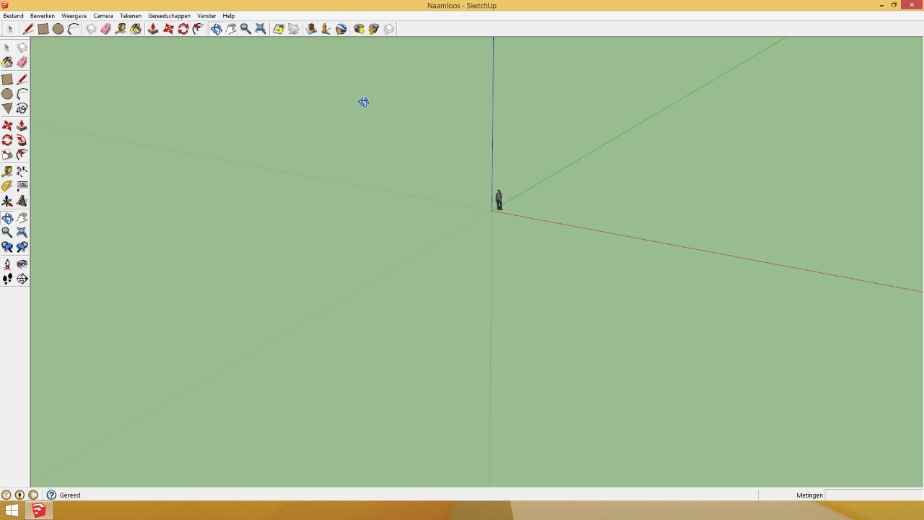
- Delete the default human figure standing at the model's origin
left_click_drag(490, 213, 477, 137)
left_click(231, 29)
left_click_drag(487, 201, 468, 227)
left_click(10, 29)
left_click_drag(333, 134, 492, 273)
key("Delete")
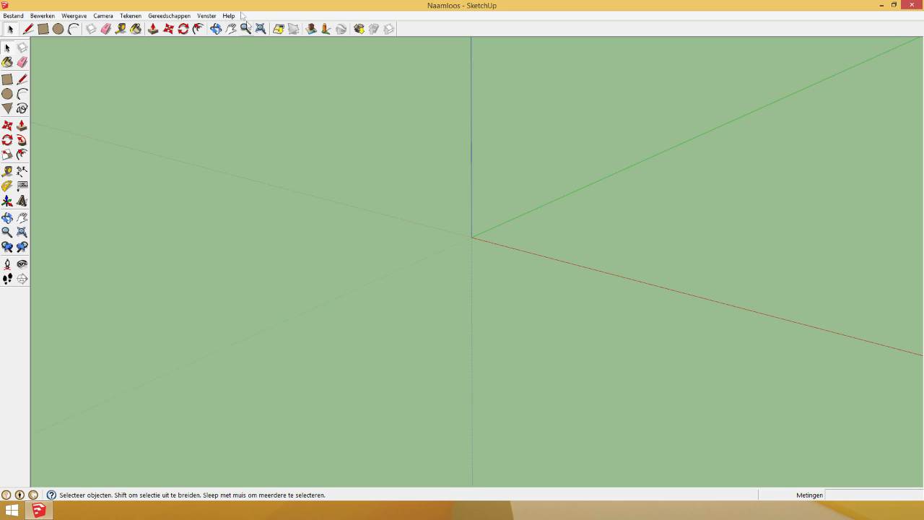
- Draw a flat rectangle of about 11.23 m by 4.33 m on the ground, starting at the origin along the red axis
left_click(216, 28)
left_click_drag(533, 269, 527, 267)
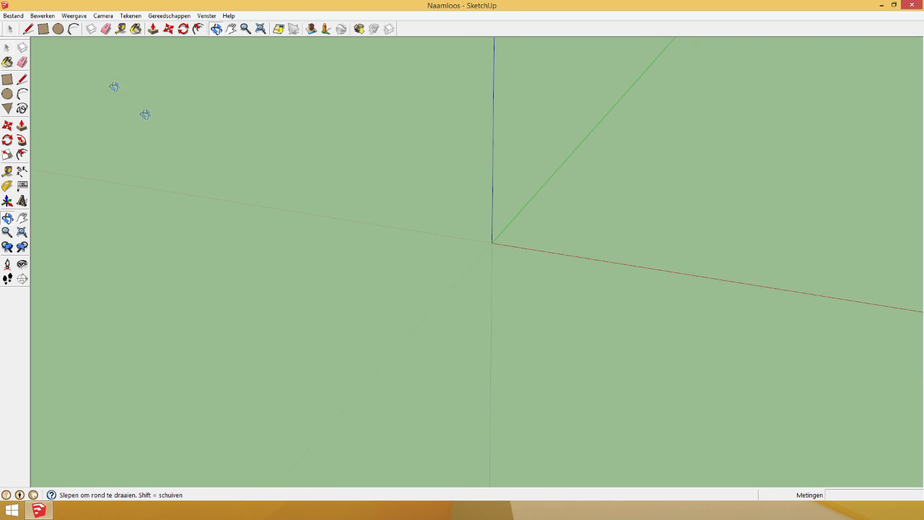
left_click(43, 29)
left_click(494, 244)
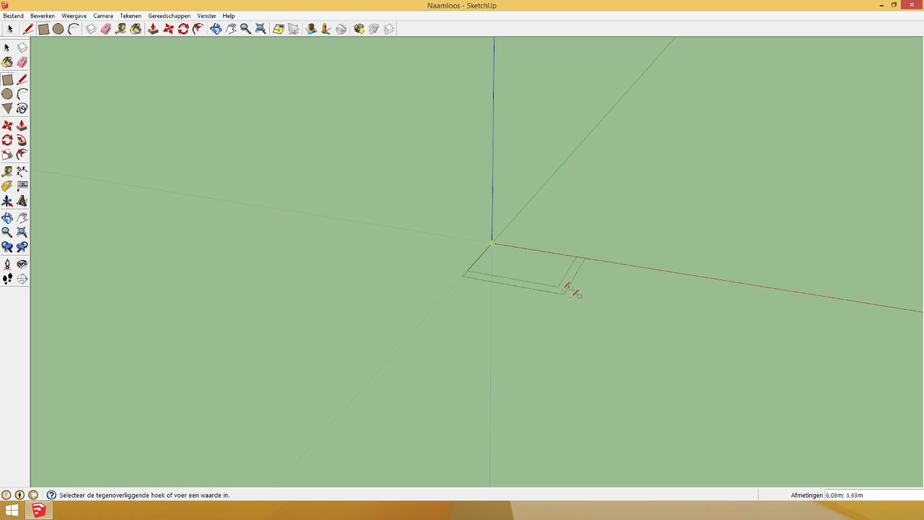
left_click(641, 295)
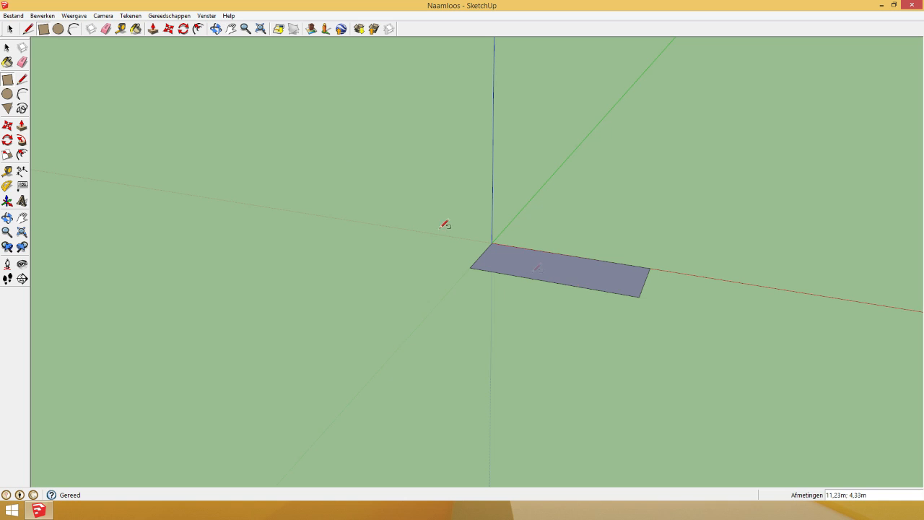
- Set the back-face colour (Kleur achterkant) of the model's style to red and close the Styles window
left_click(215, 29)
left_click_drag(516, 239, 510, 387)
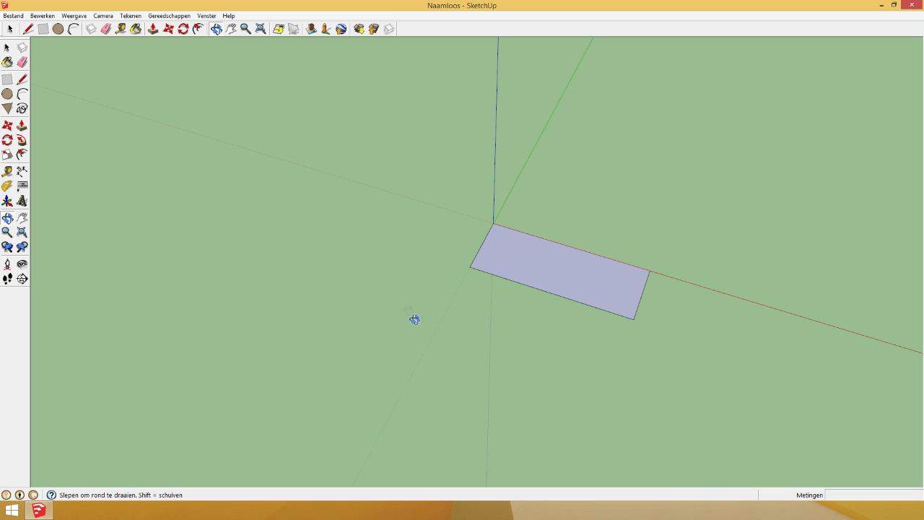
left_click_drag(465, 301, 489, 239)
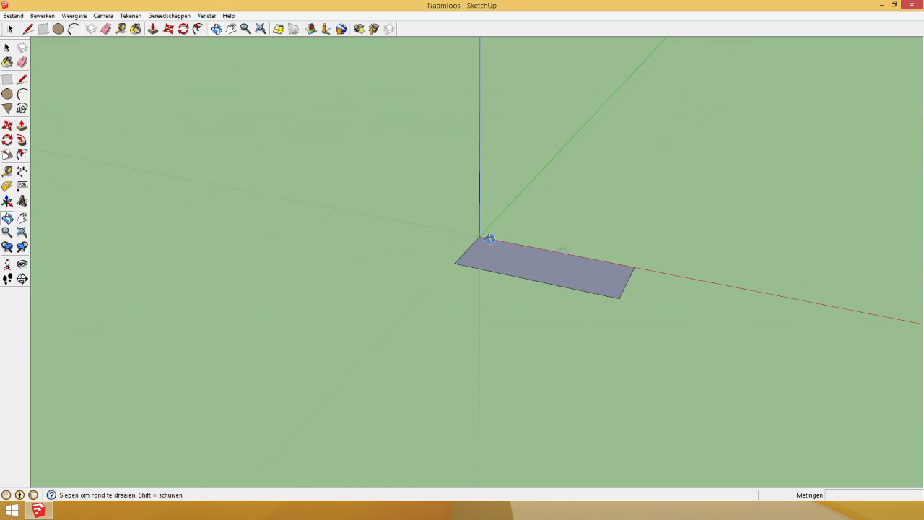
left_click(166, 16)
mouse_move(207, 16)
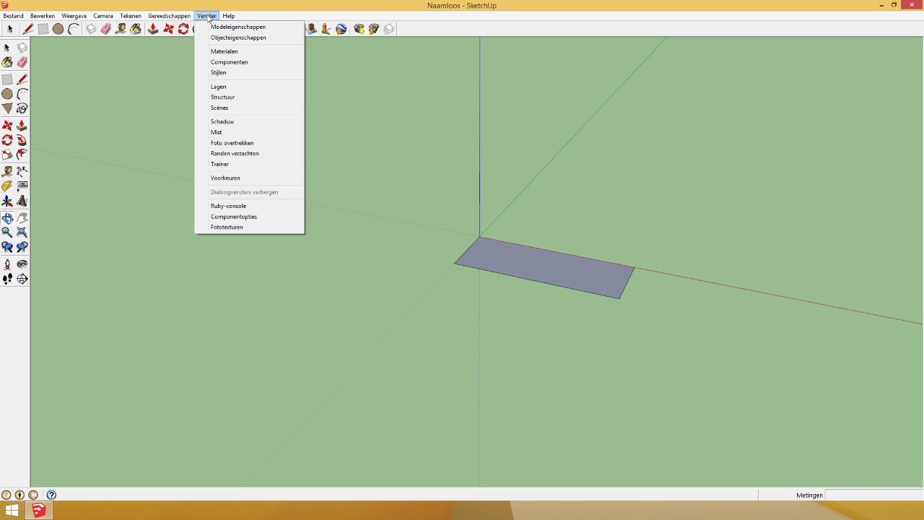
left_click(218, 72)
left_click_drag(58, 27, 142, 72)
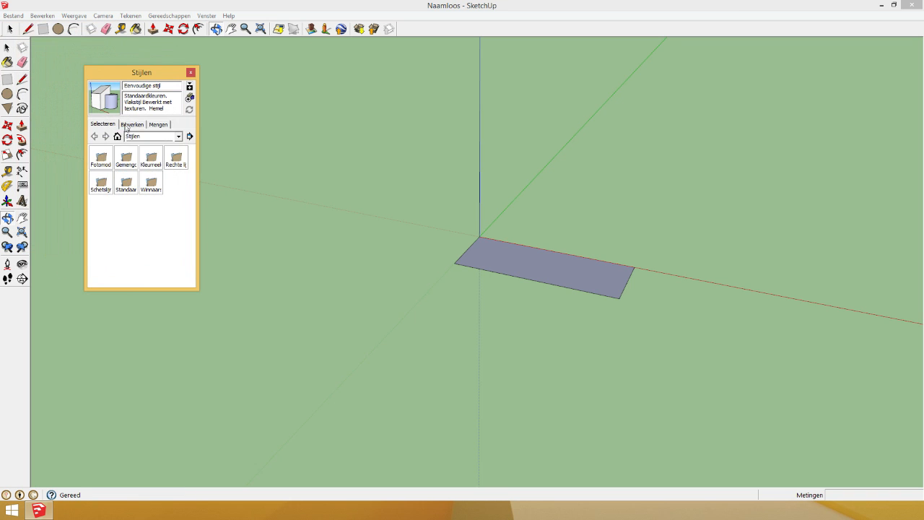
left_click(132, 125)
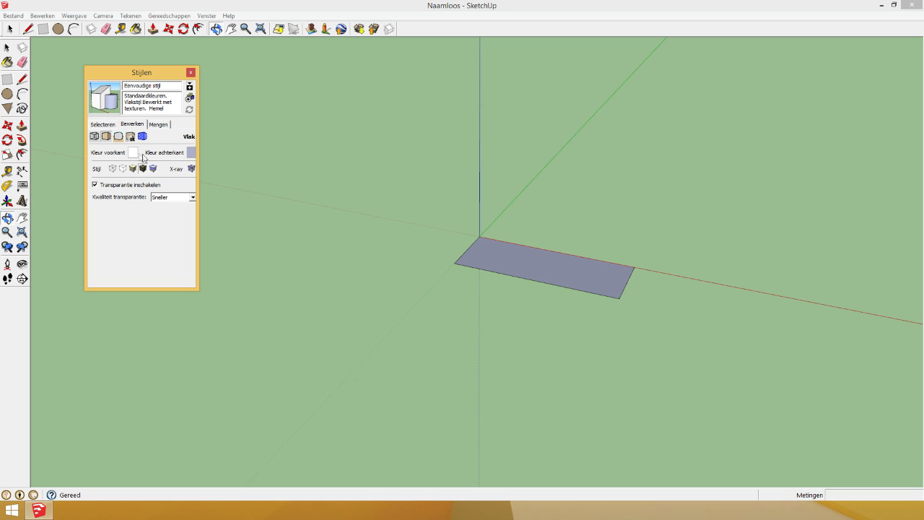
left_click(190, 155)
left_click_drag(72, 135, 79, 135)
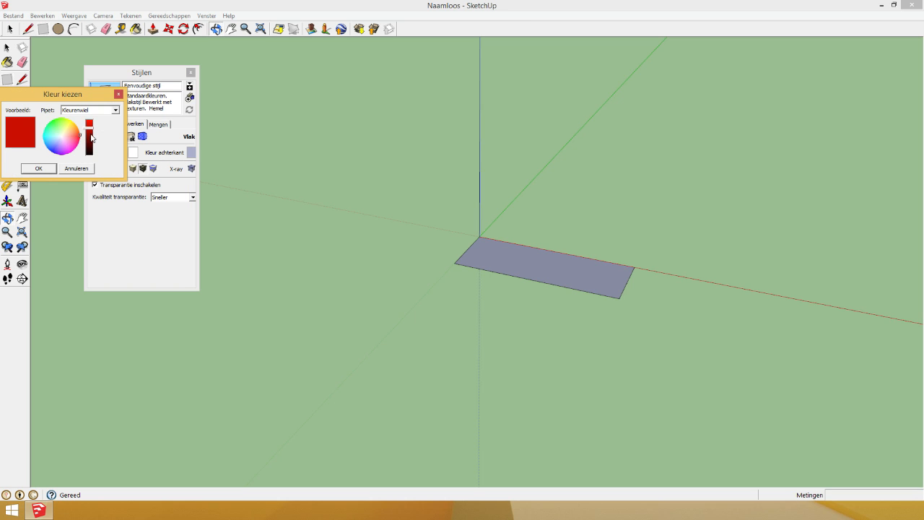
left_click(38, 168)
left_click(190, 72)
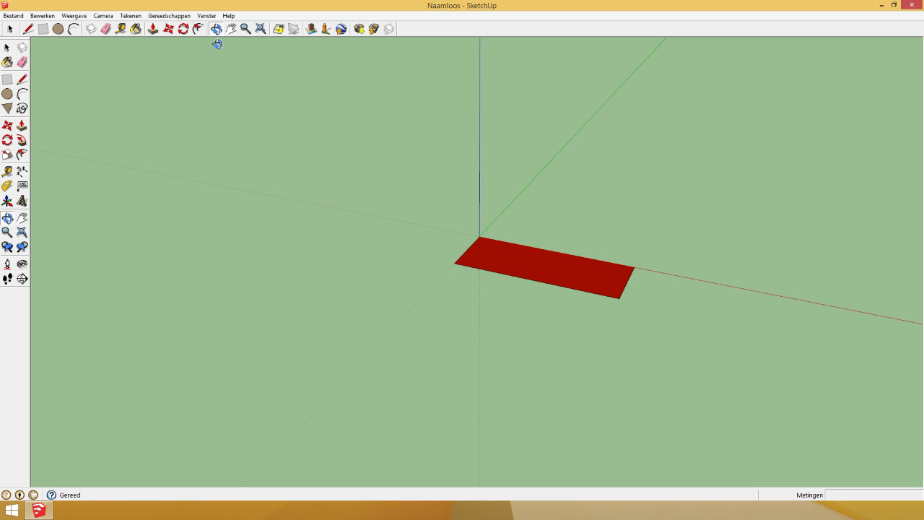
- Reverse the rectangle's face (Vlakken omkeren) so its white front side points upward
left_click_drag(534, 285, 531, 79)
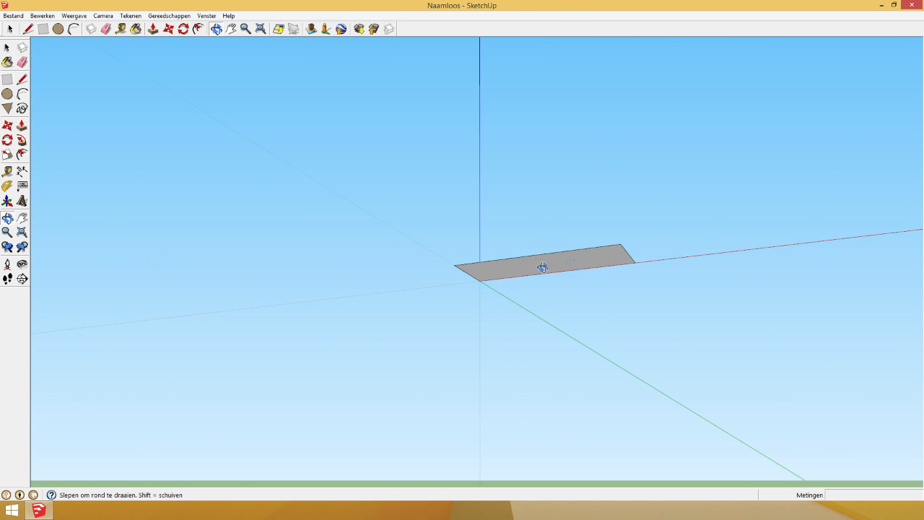
left_click_drag(510, 241, 553, 383)
left_click_drag(495, 252, 509, 301)
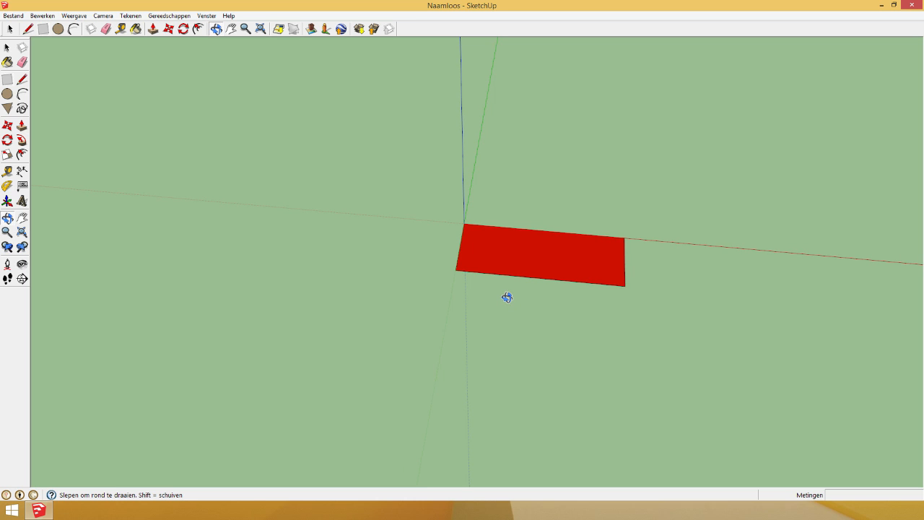
left_click_drag(524, 323, 516, 37)
left_click_drag(516, 216, 489, 264)
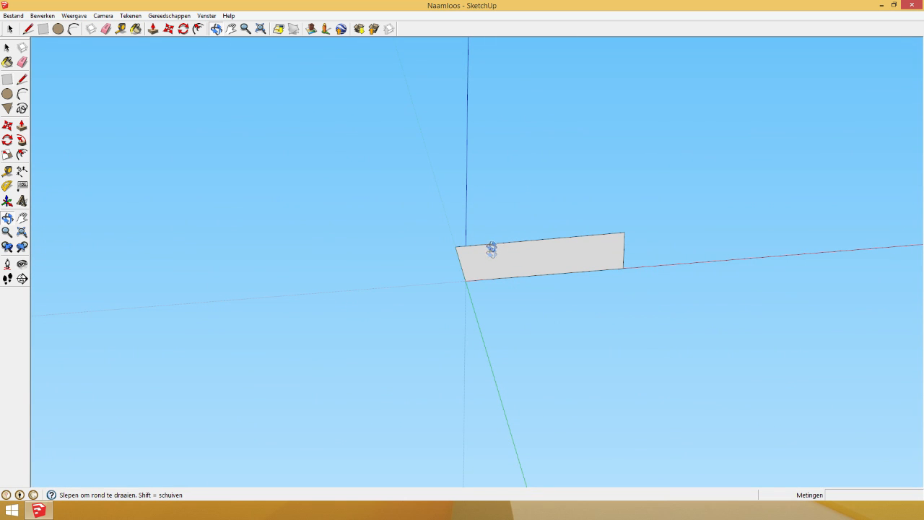
left_click_drag(491, 259, 466, 445)
left_click(11, 30)
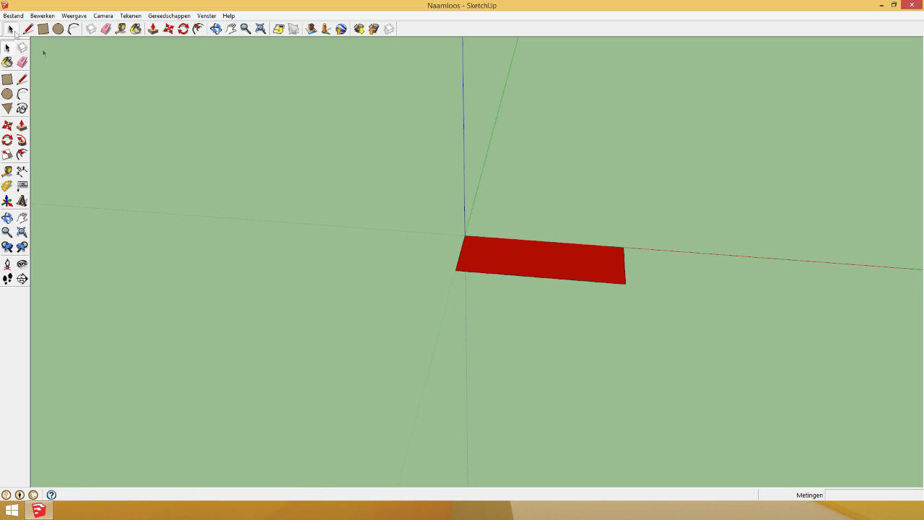
right_click(513, 262)
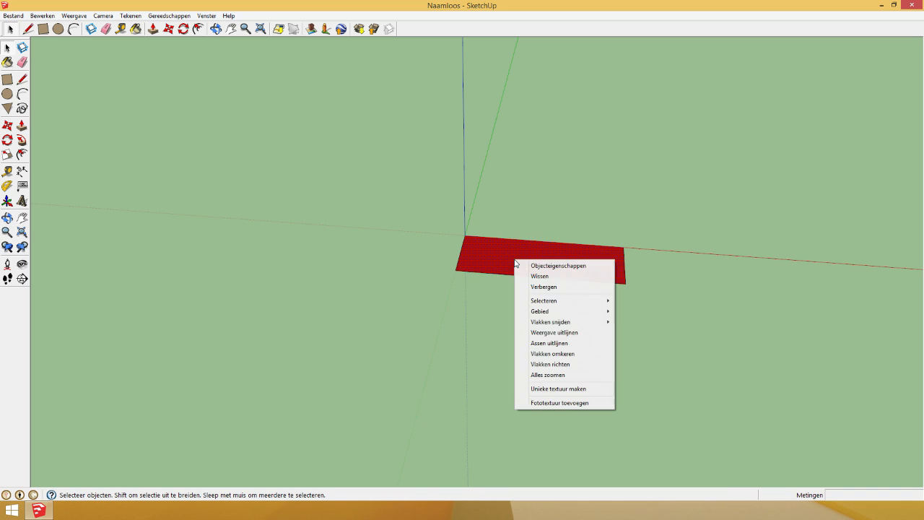
left_click(553, 354)
- Examine the reversed rectangle from close up and from both its upper side and underside
left_click(457, 264)
scroll(691, 275, "up", 6)
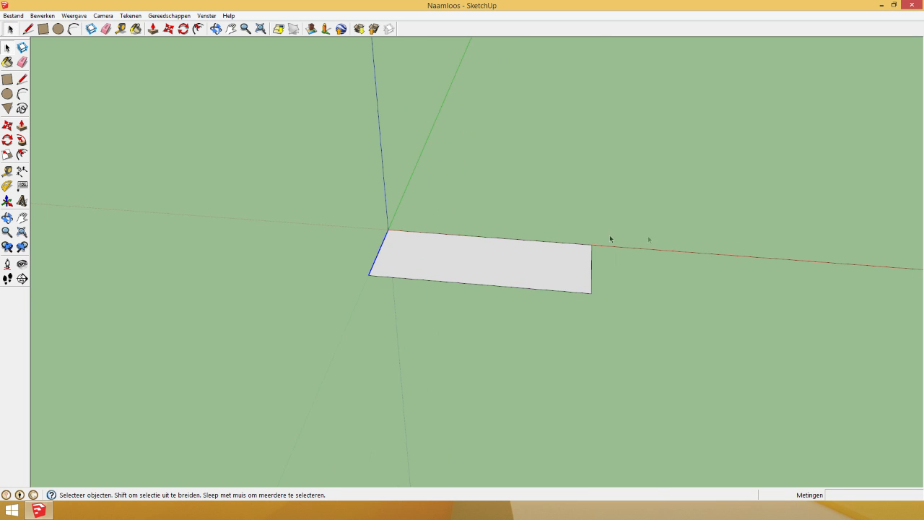
scroll(446, 273, "down", 5)
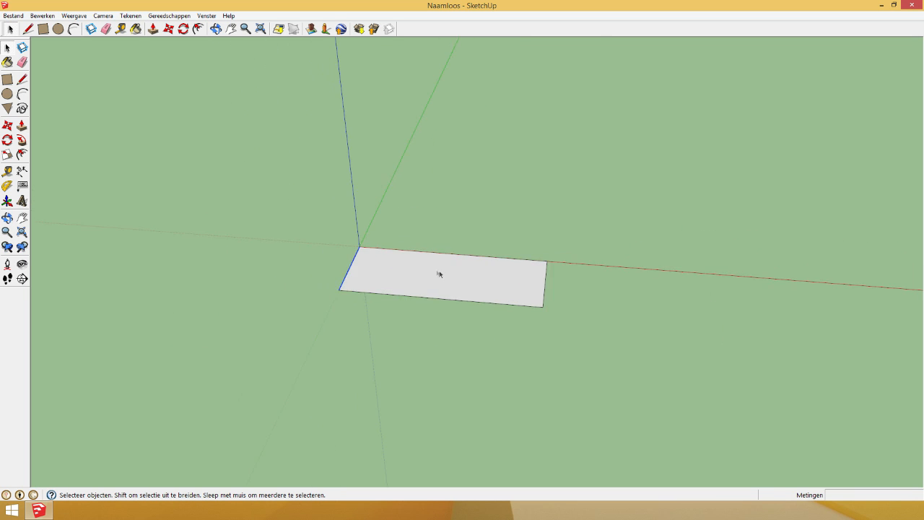
right_click(449, 275)
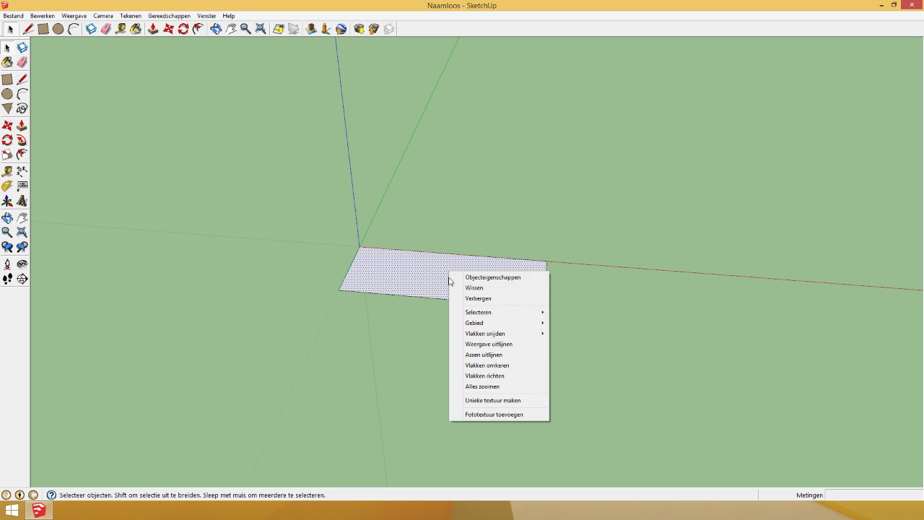
left_click(370, 311)
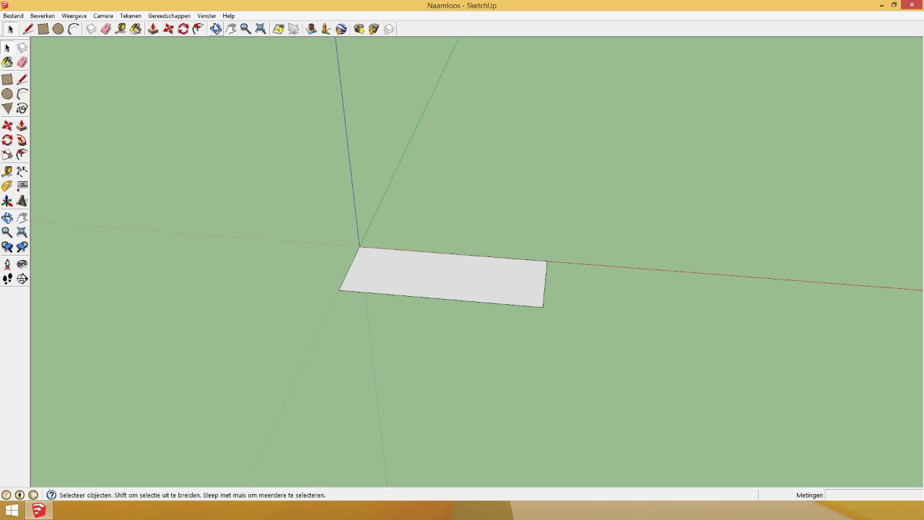
left_click(215, 29)
left_click_drag(489, 274, 457, 33)
left_click_drag(434, 263, 409, 316)
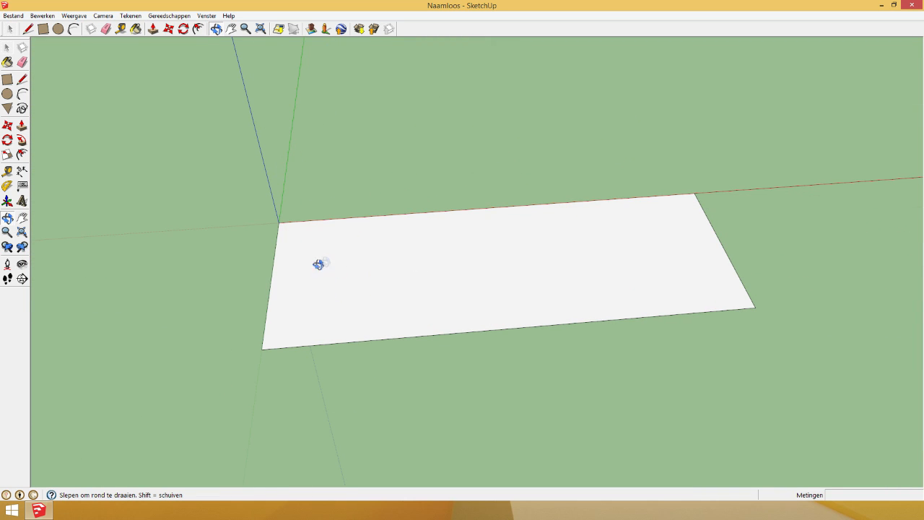
- Delete the whole rectangle from the ground
left_click_drag(420, 260, 369, 274)
left_click_drag(385, 144, 328, 203)
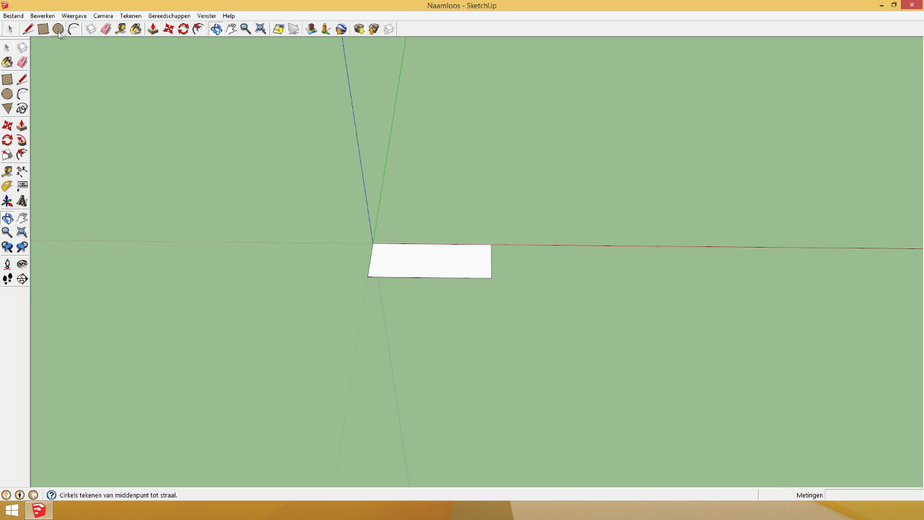
left_click(44, 29)
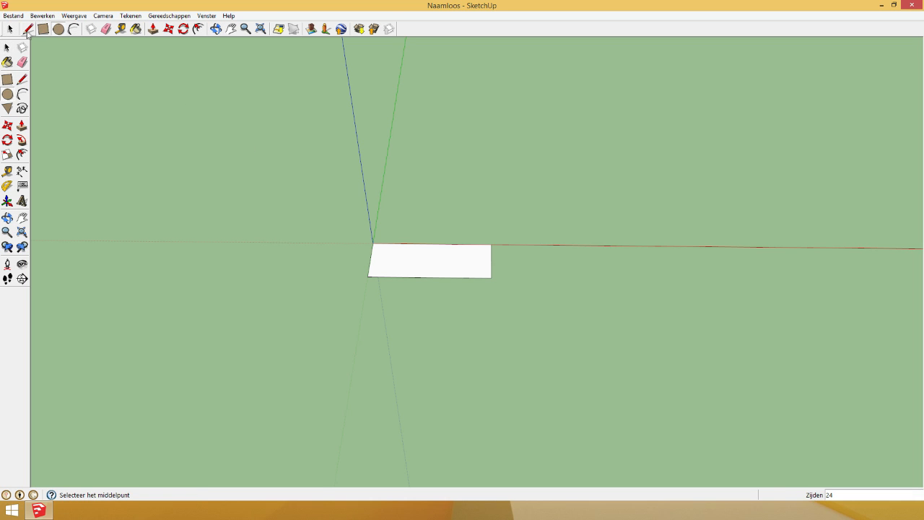
key("space")
left_click_drag(304, 208, 589, 341)
key("Delete")
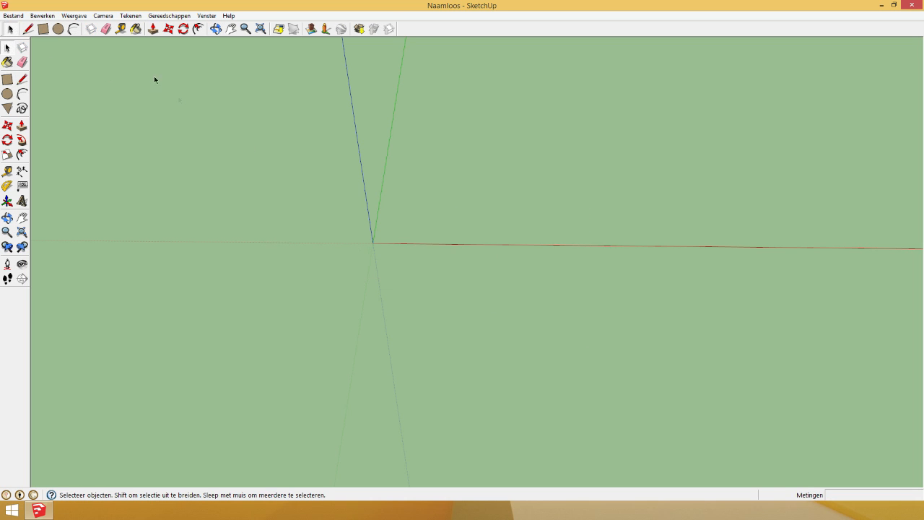
- Draw a circle of about 175 m radius centred on the origin and reverse its face so the white side points upward
left_click(58, 29)
left_click(377, 240)
scroll(443, 221, "down", 4)
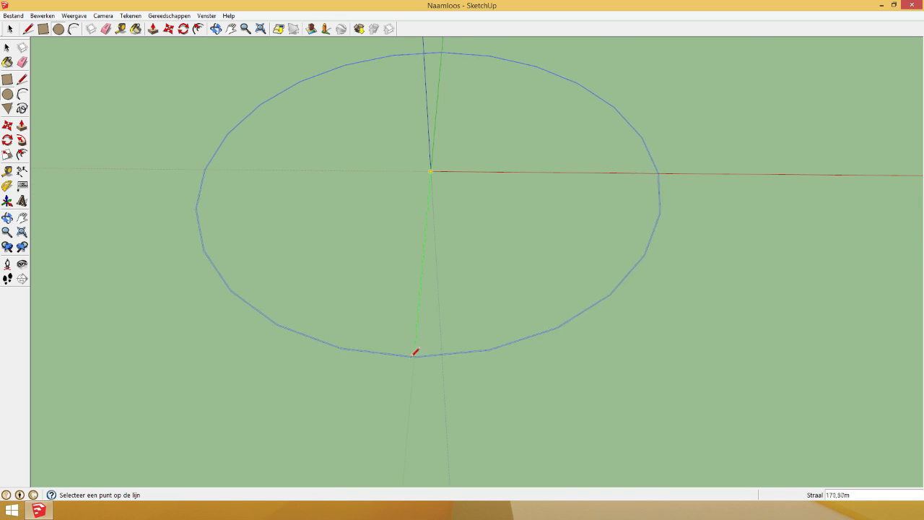
left_click(415, 359)
left_click(9, 28)
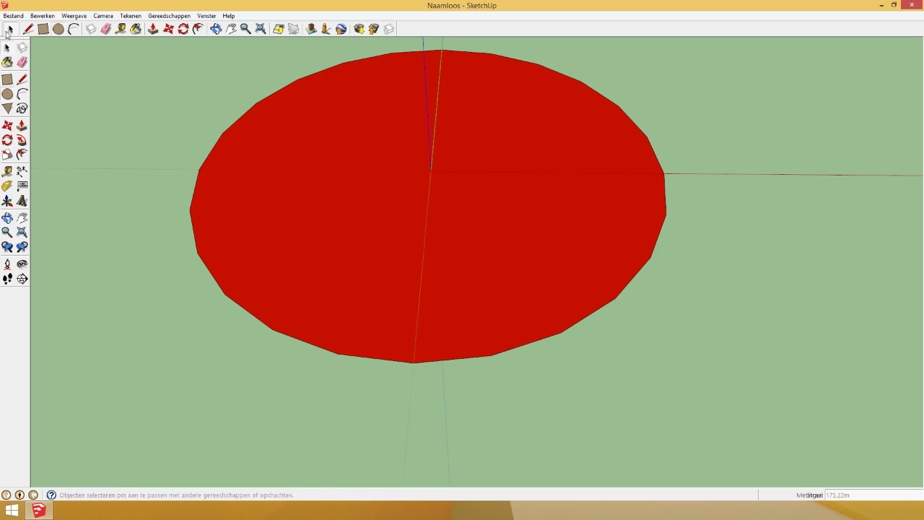
right_click(315, 173)
left_click(368, 276)
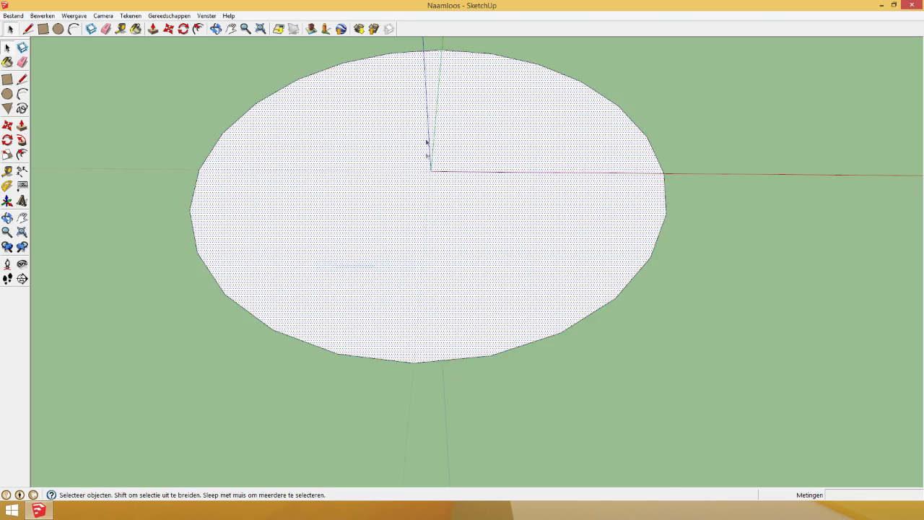
- Draw a rectangle of about 30.65 m by 6.93 m on the circle face near the origin, long side parallel to the red axis
scroll(428, 206, "up", 6)
scroll(432, 184, "up", 1)
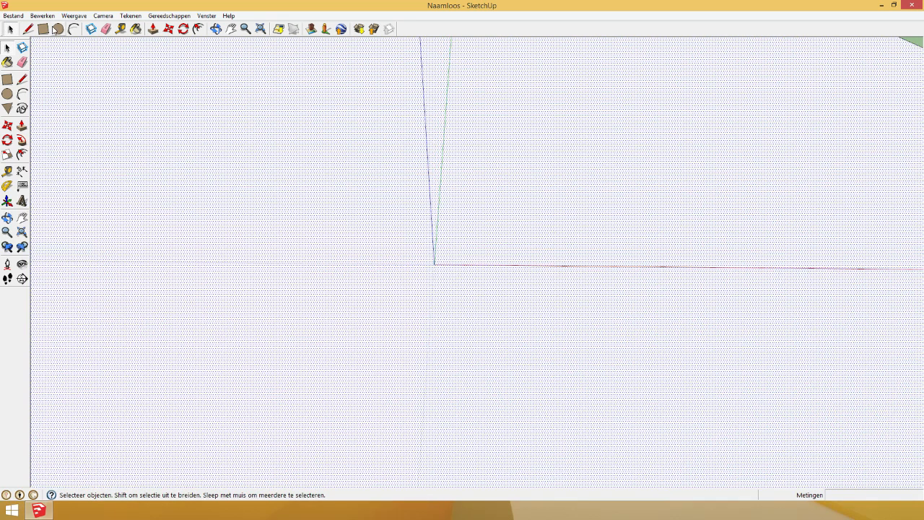
key("r")
left_click(406, 222)
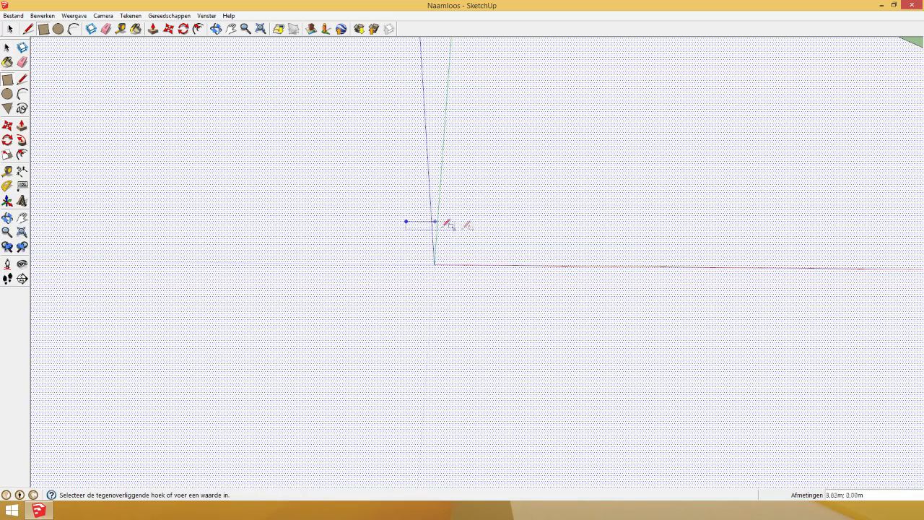
left_click(538, 242)
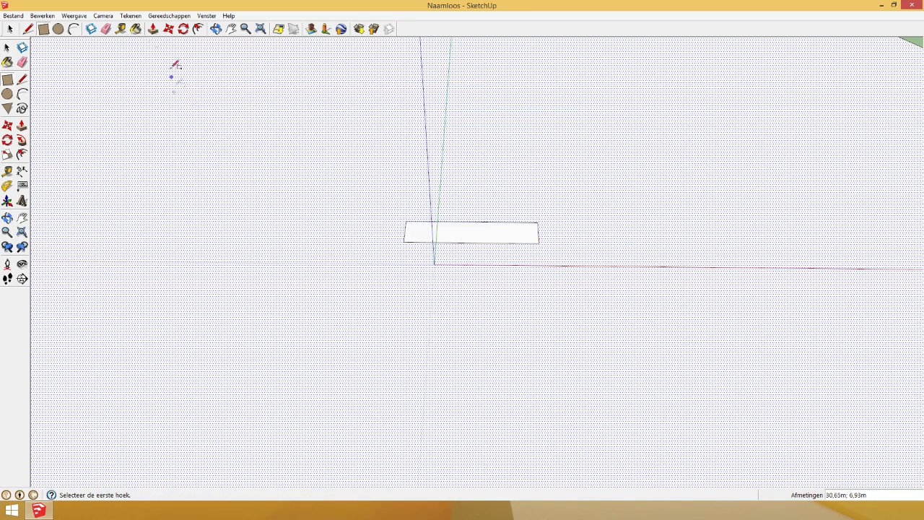
left_click(10, 30)
scroll(404, 181, "down", 3)
left_click(765, 98)
scroll(445, 160, "up", 5)
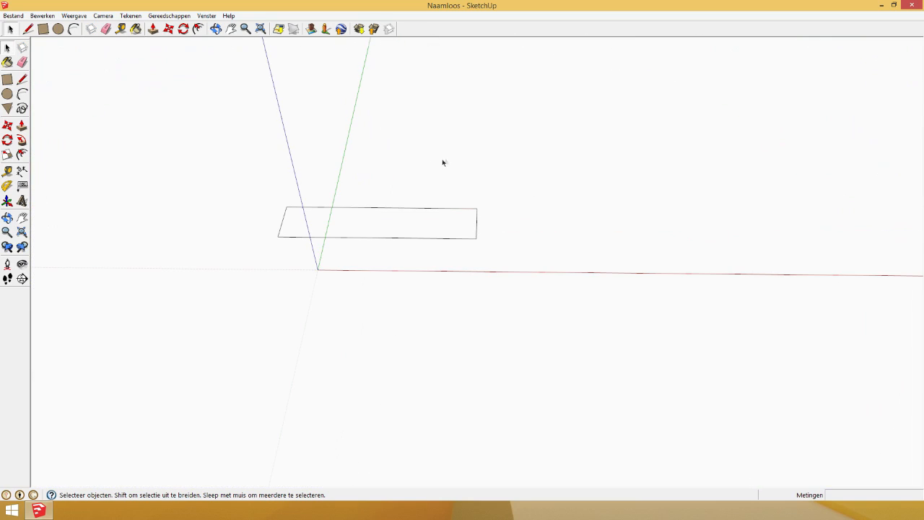
- Try a freehand arc with a bulge of about 7.46 m from the rectangle's corner nearest the red axis, and undo it
left_click(216, 29)
left_click_drag(339, 152, 285, 179)
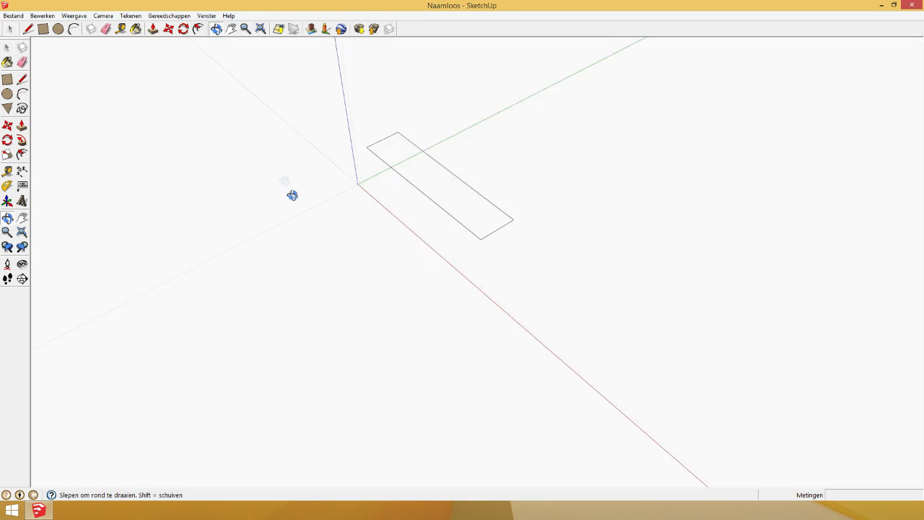
left_click(73, 29)
left_click(480, 239)
left_click(404, 291)
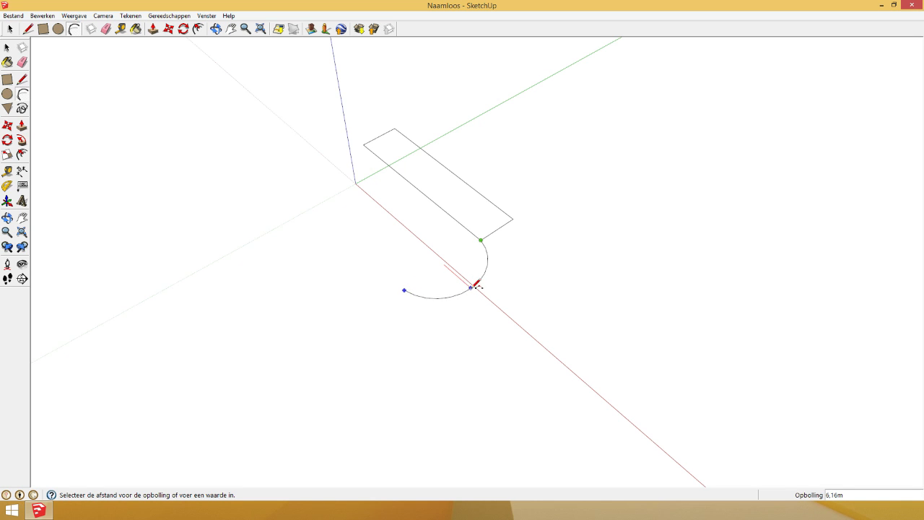
left_click(479, 290)
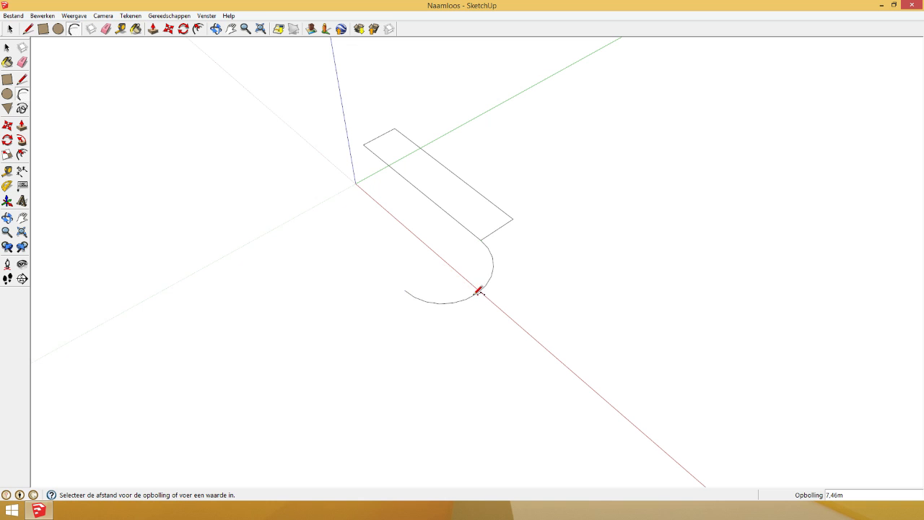
key("super")
key("super")
key("ctrl+z")
- Extend the rectangle's short end with a line of about 18 m across the red axis and draw a circle of about 9.05 m radius around its midpoint
left_click(28, 29)
left_click(480, 240)
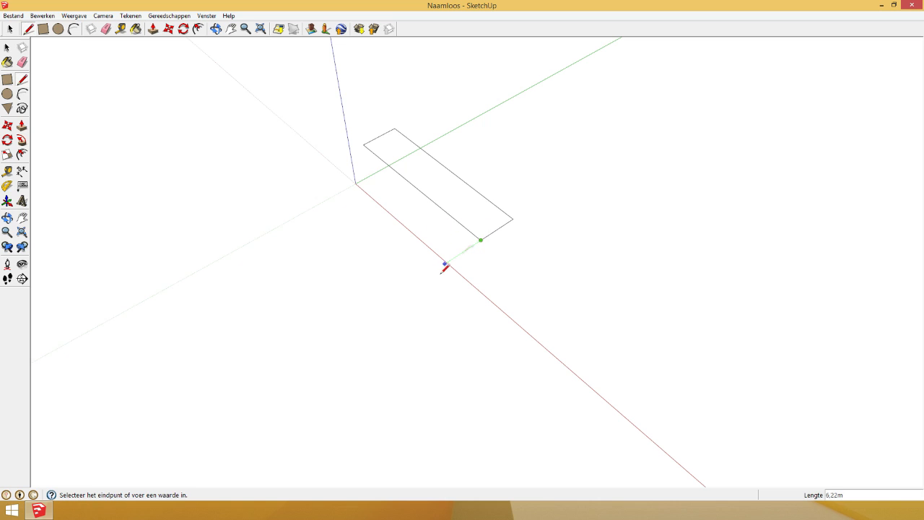
left_click(388, 301)
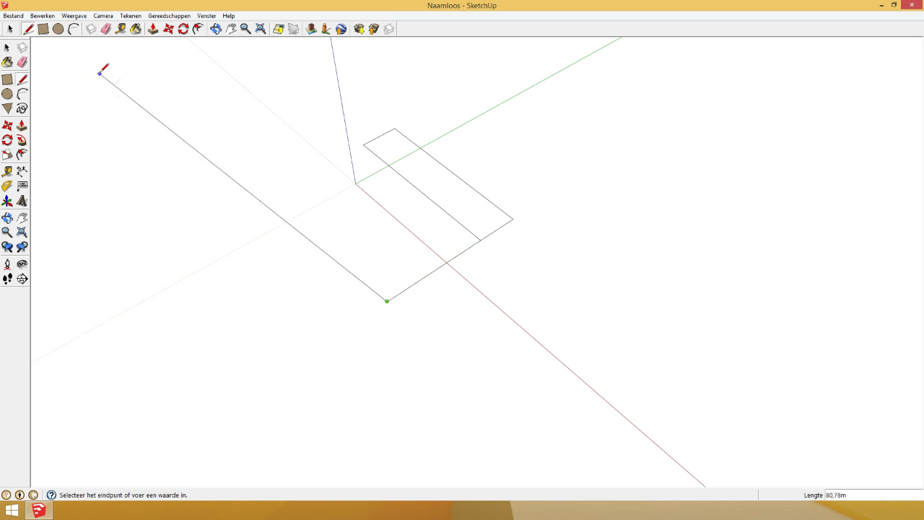
left_click(57, 29)
left_click(436, 268)
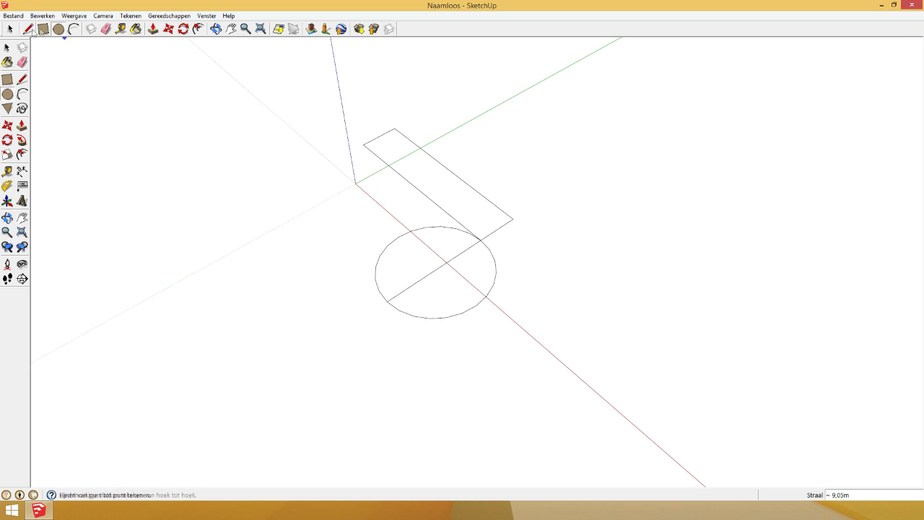
- Erase the line across the circle and the circle's half beside the rectangle, leaving the outward half as the inner curve
left_click(105, 29)
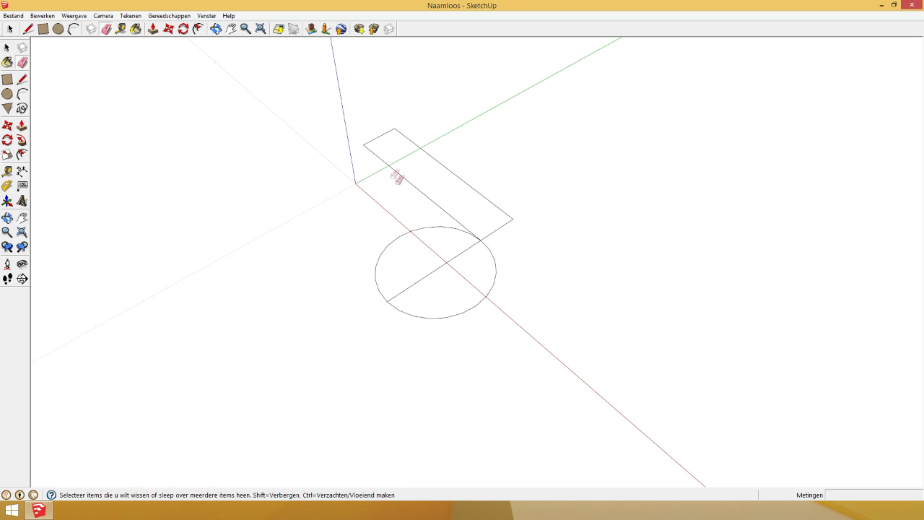
left_click(396, 245)
left_click(431, 274)
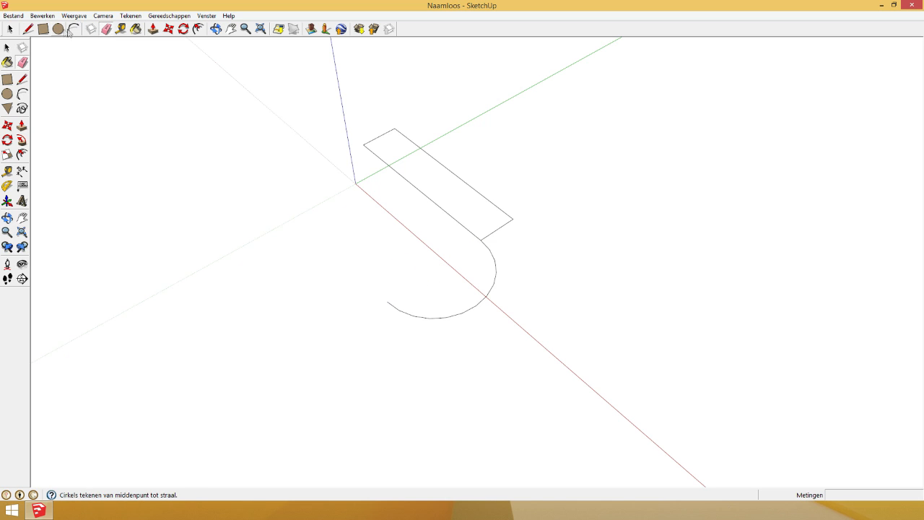
- Copy the rectangle's short end edge to the free end of the inner half-circle
left_click(10, 29)
left_click(495, 227)
left_click(493, 232)
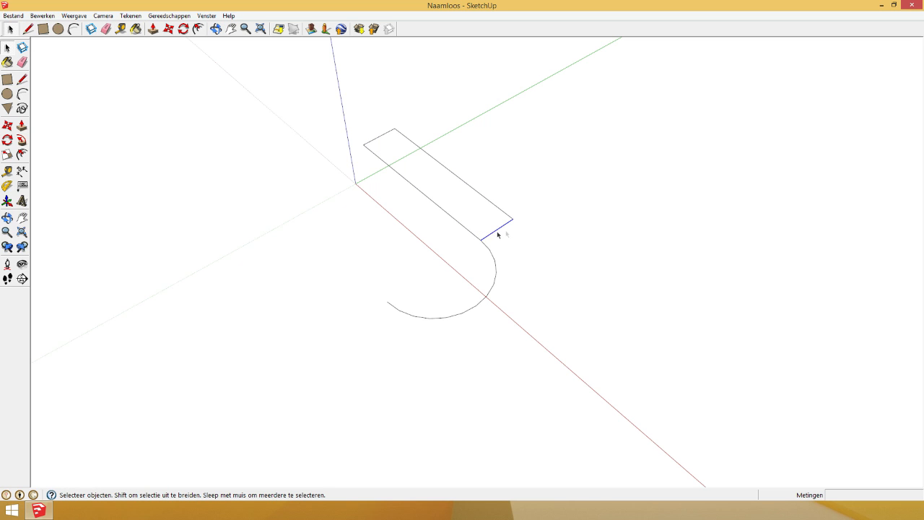
key("m")
left_click(495, 238)
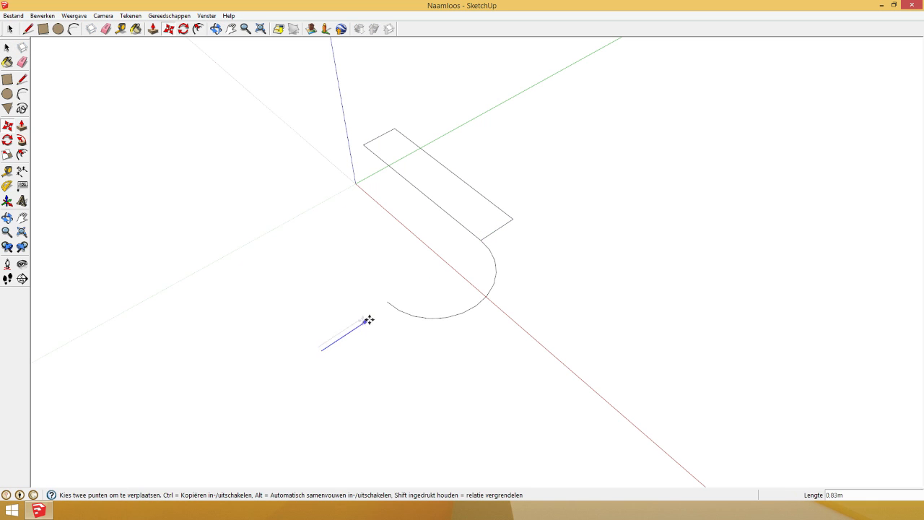
left_click(386, 299)
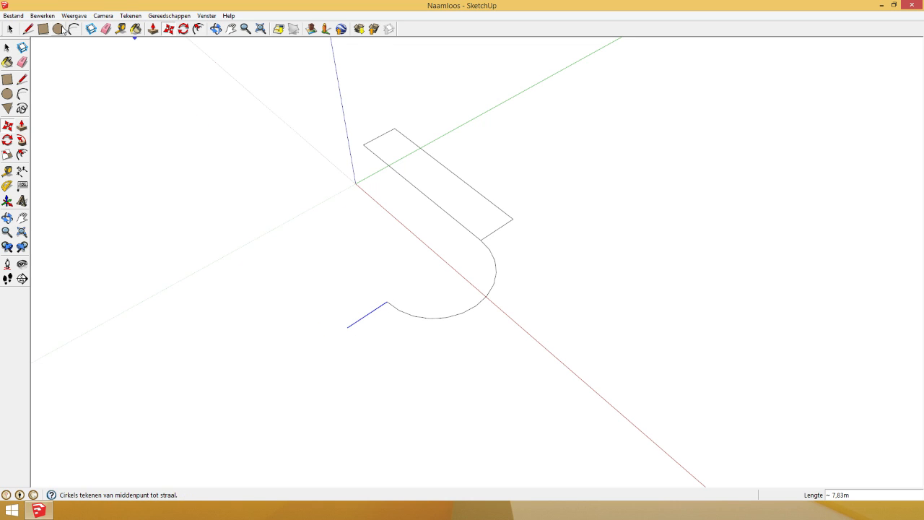
- Connect the inner half-circle's ends with a line and draw a circle of about 15.98 m radius around its midpoint through the outer corners
left_click(28, 29)
left_click(388, 300)
left_click(482, 239)
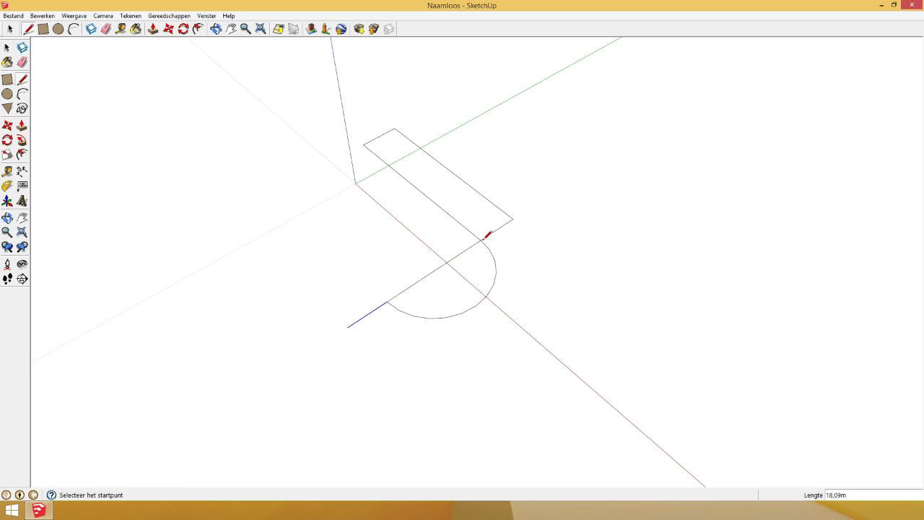
left_click(58, 29)
left_click(435, 270)
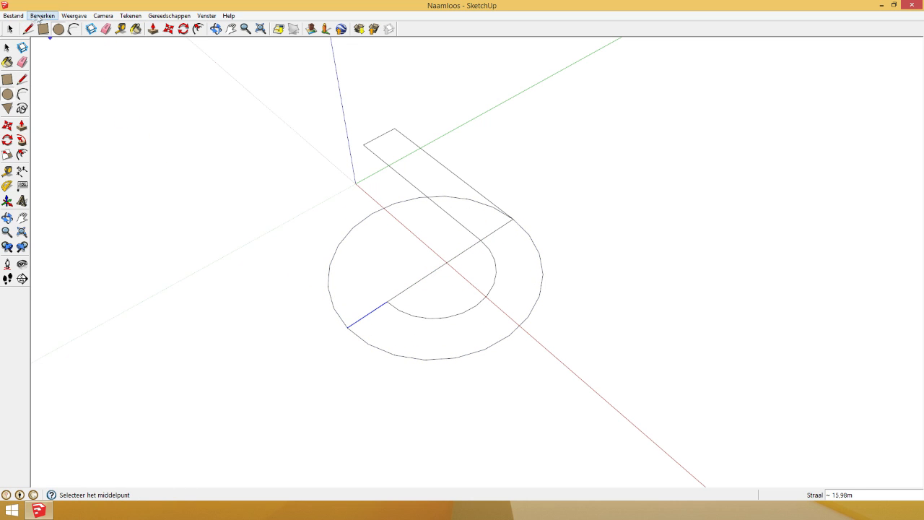
- Erase the connecting line and the unneeded half of the larger circle, leaving a closed U-shaped bend
left_click(105, 29)
left_click(376, 212)
left_click(455, 197)
left_click(442, 266)
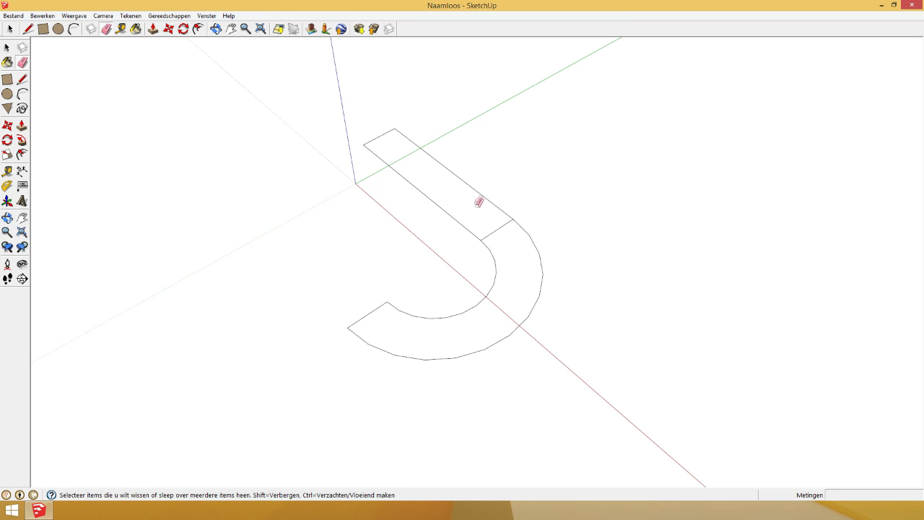
- Set the outer arc's number of segments (Segmenten) to 100 in its object properties
left_click(216, 29)
left_click_drag(382, 210, 599, 226)
left_click_drag(400, 223, 649, 184)
left_click(10, 29)
left_click(468, 213)
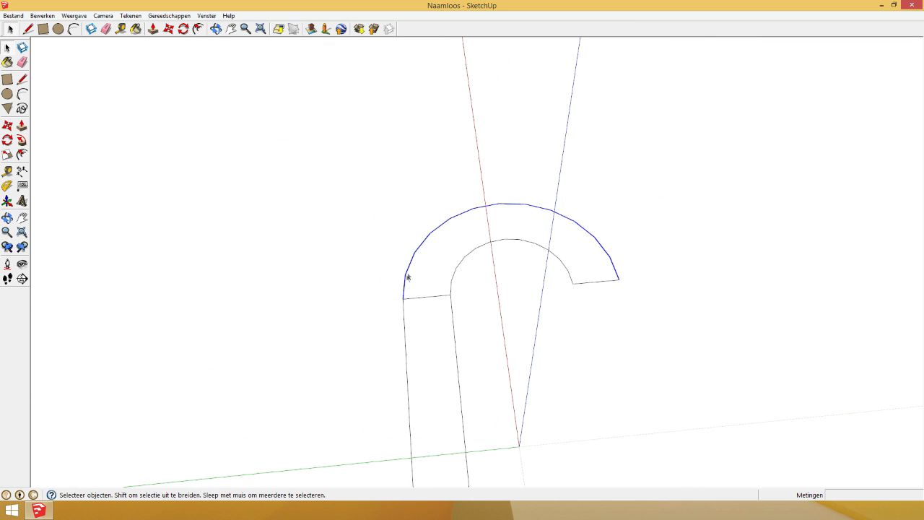
right_click(459, 217)
left_click(491, 220)
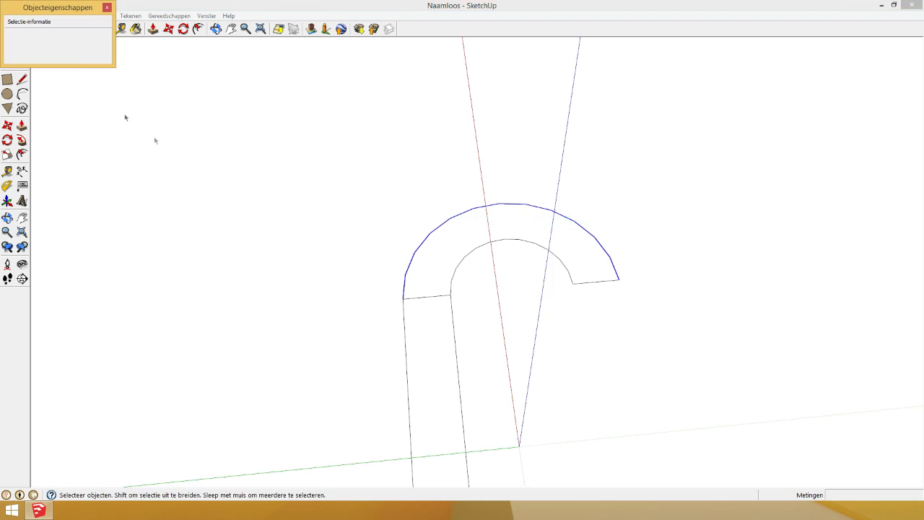
type("100")
key("Return")
left_click(465, 275)
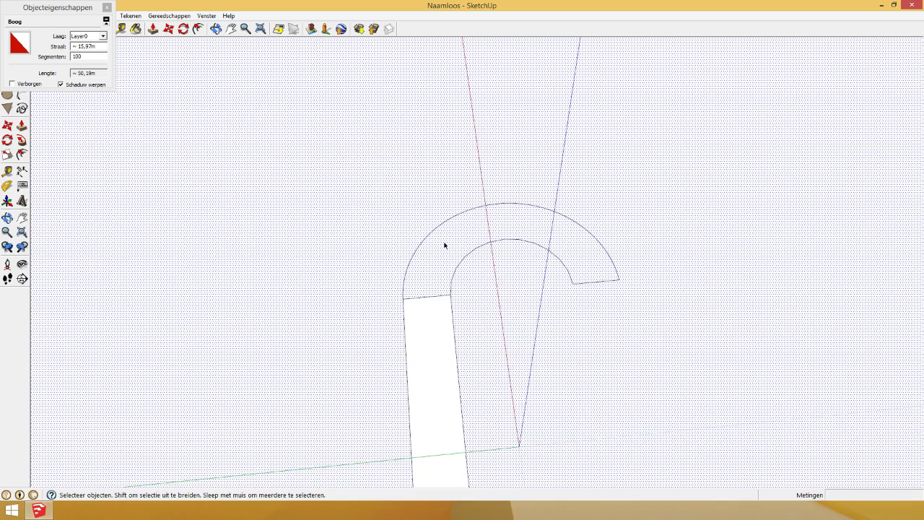
- Replace the outer arc's segment count with a lower number and close the object properties window
left_click(439, 223)
left_click(44, 88)
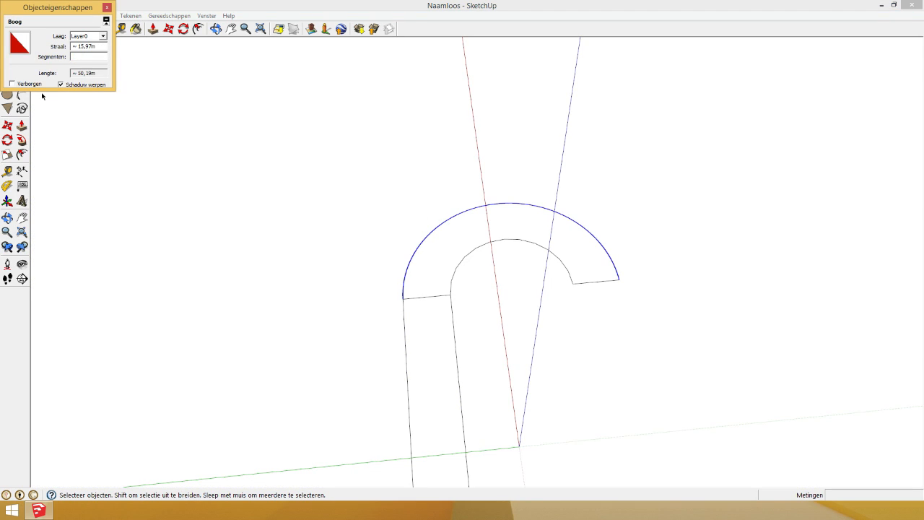
key("Return")
left_click(108, 8)
scroll(632, 286, "up", 1)
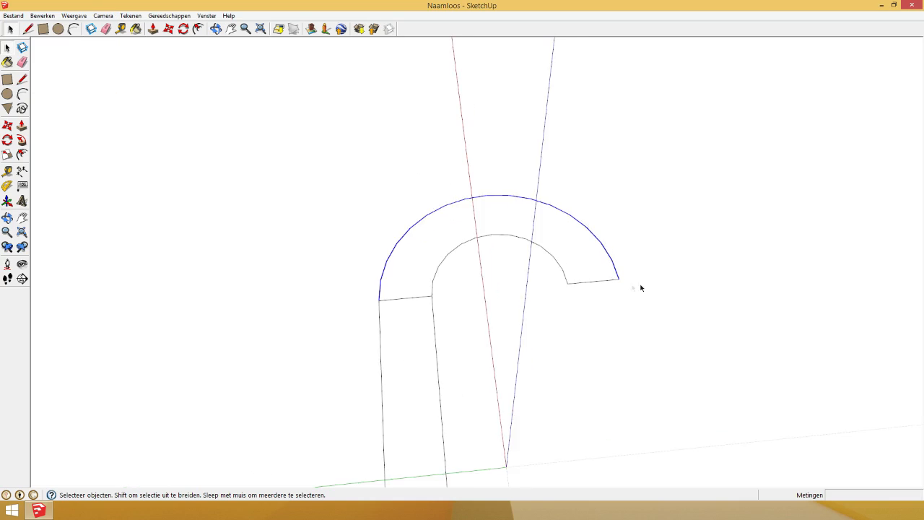
- Delete the bend's inner arc, keeping the outer arc and both straight end edges
left_click(639, 286)
scroll(585, 290, "up", 2)
scroll(477, 250, "up", 1)
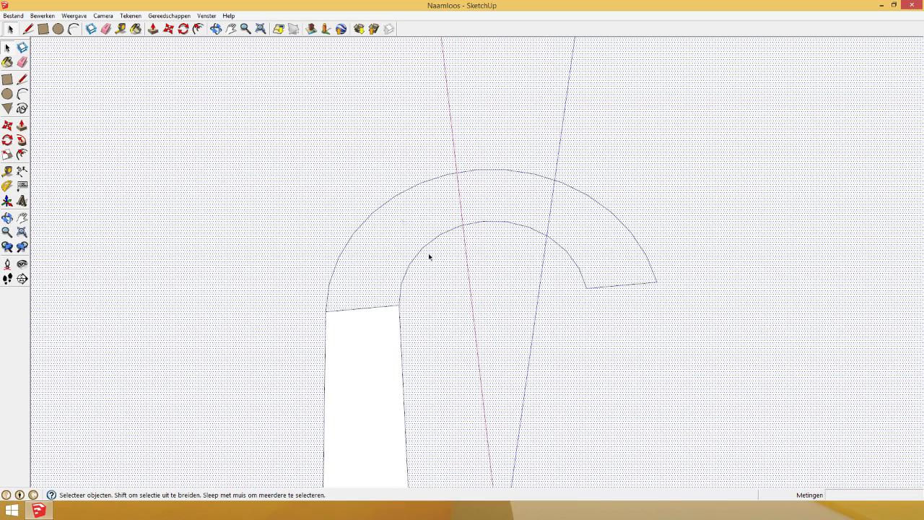
left_click(216, 29)
left_click_drag(380, 262, 361, 262)
key("space")
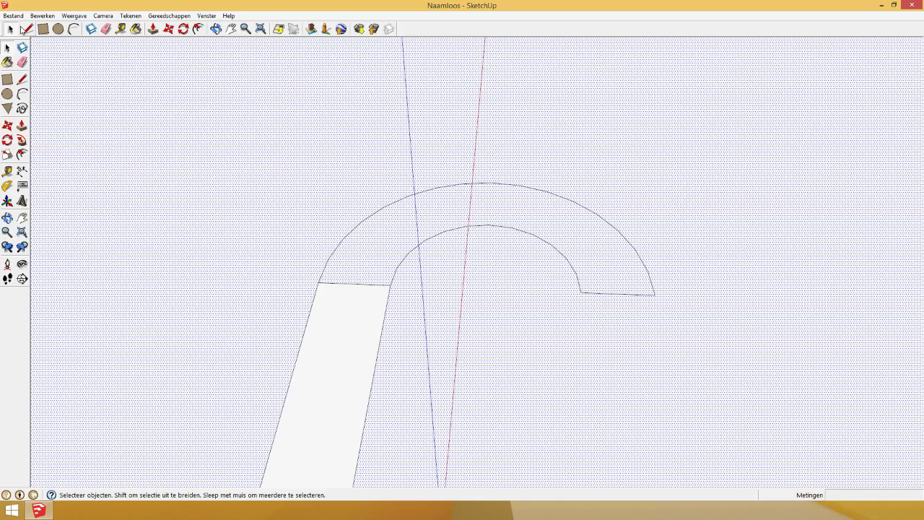
right_click(314, 148)
left_click(399, 248)
scroll(400, 218, "down", 5)
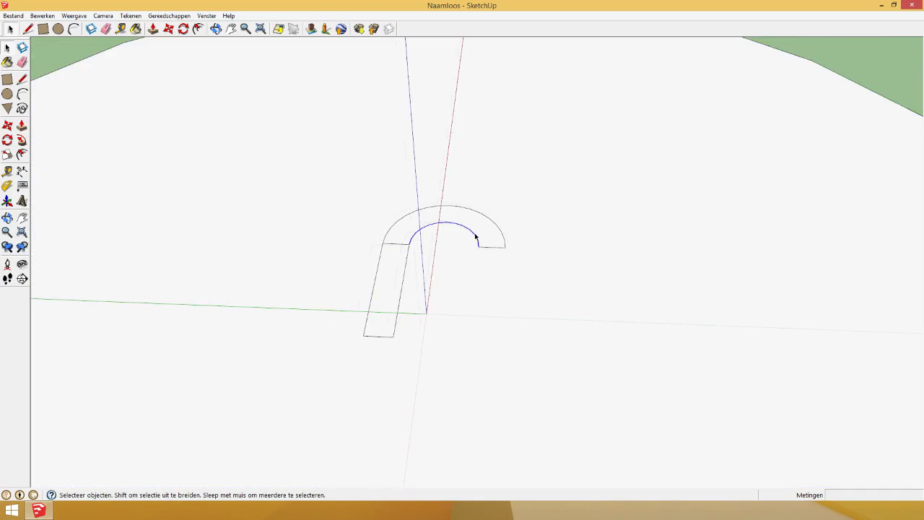
scroll(474, 232, "up", 4)
left_click(217, 32)
mouse_move(393, 151)
left_mouse_down()
mouse_move(413, 85)
mouse_move(402, 272)
left_mouse_up()
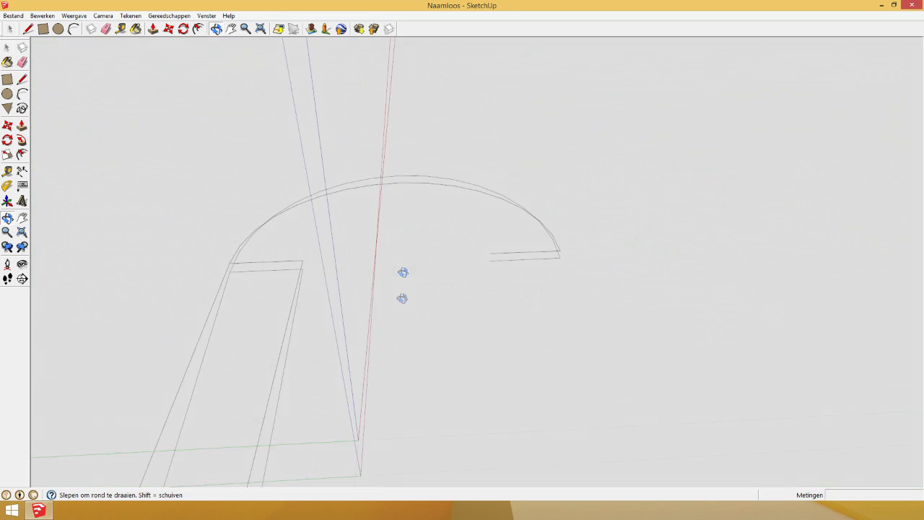
- Draw a new inner arc between the inner ends of the bend's two end edges, with a bulge of about 7.70 m
left_click(73, 29)
left_click(303, 283)
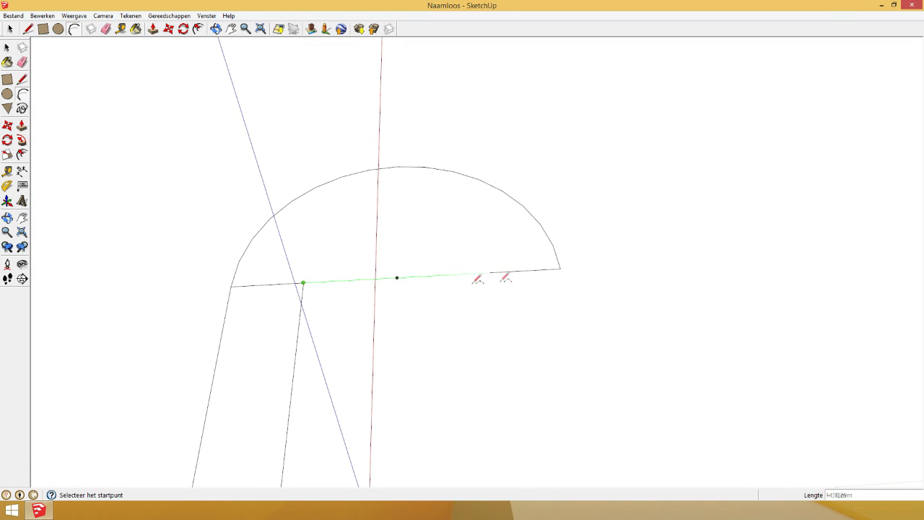
left_click(490, 272)
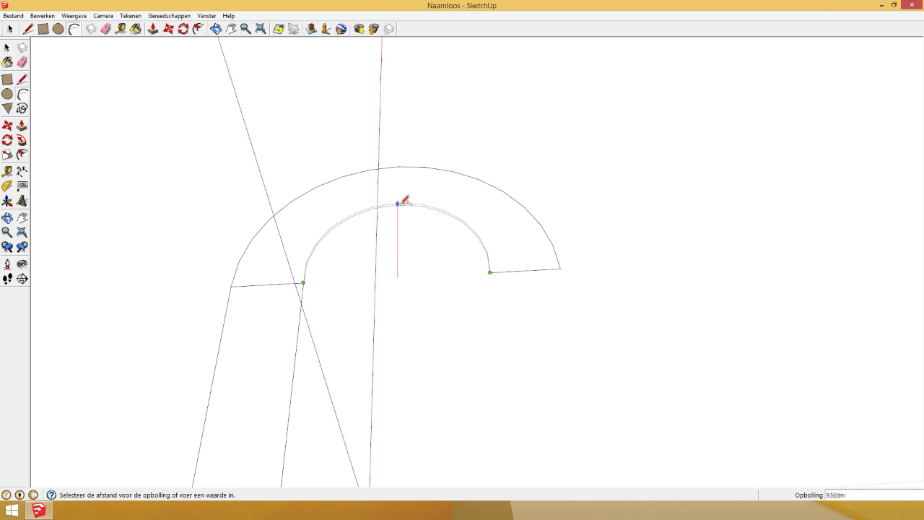
left_click(401, 218)
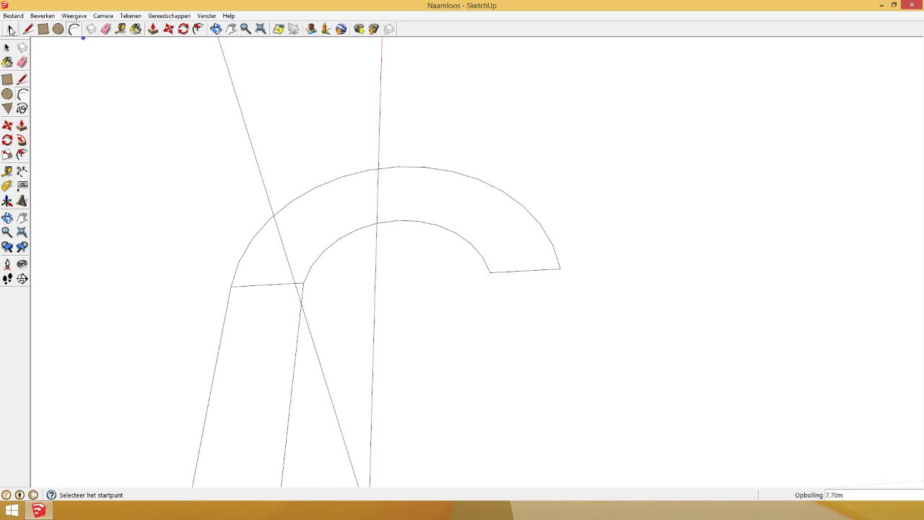
- Select the bend, the straight section and the surrounding area in turn to check which areas are separate faces
left_click(10, 29)
left_click(365, 197)
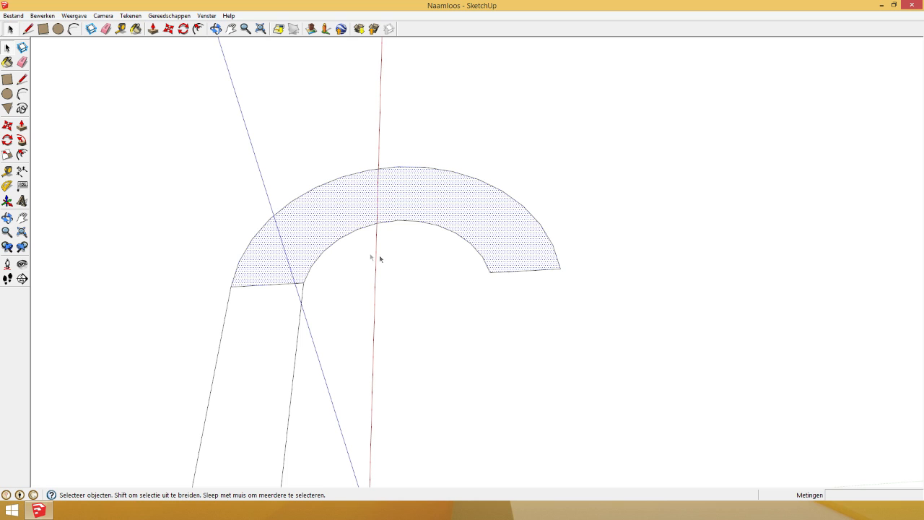
scroll(429, 248, "up", 2)
scroll(354, 211, "down", 2)
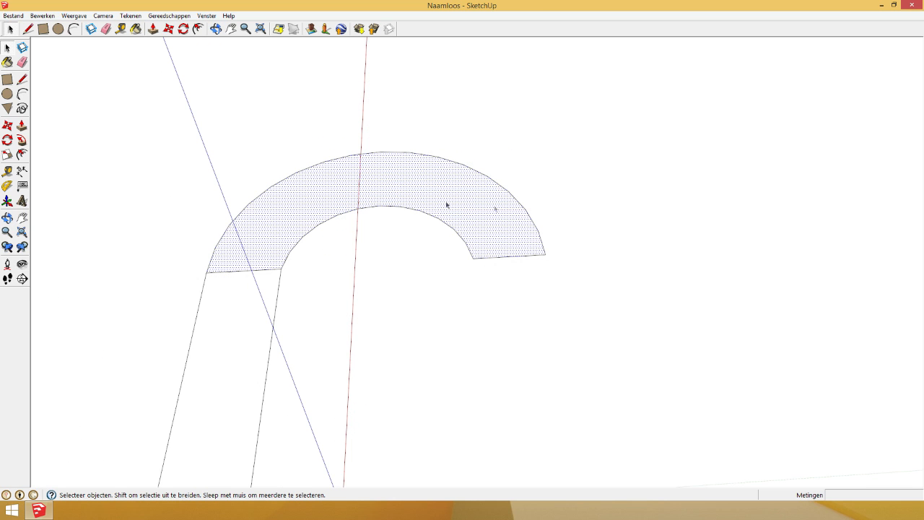
middle_click_drag(518, 235, 306, 266)
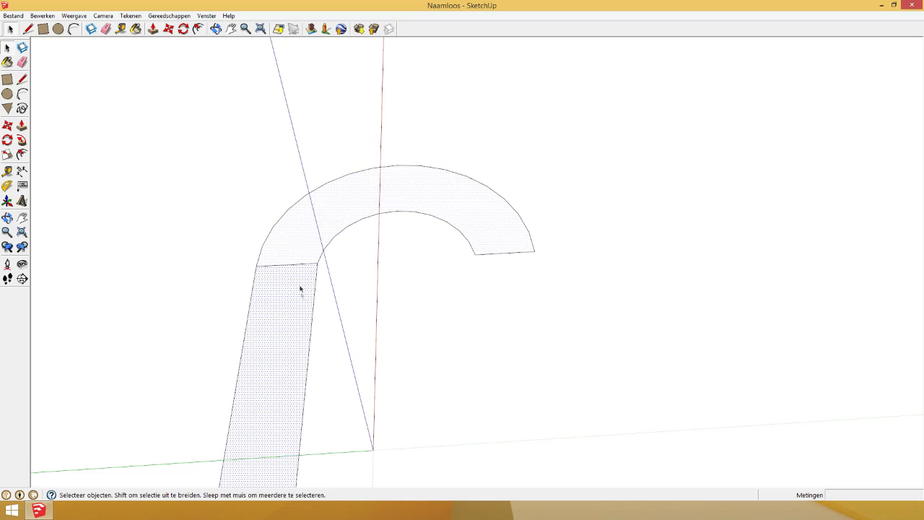
left_click(421, 246)
scroll(453, 249, "down", 5)
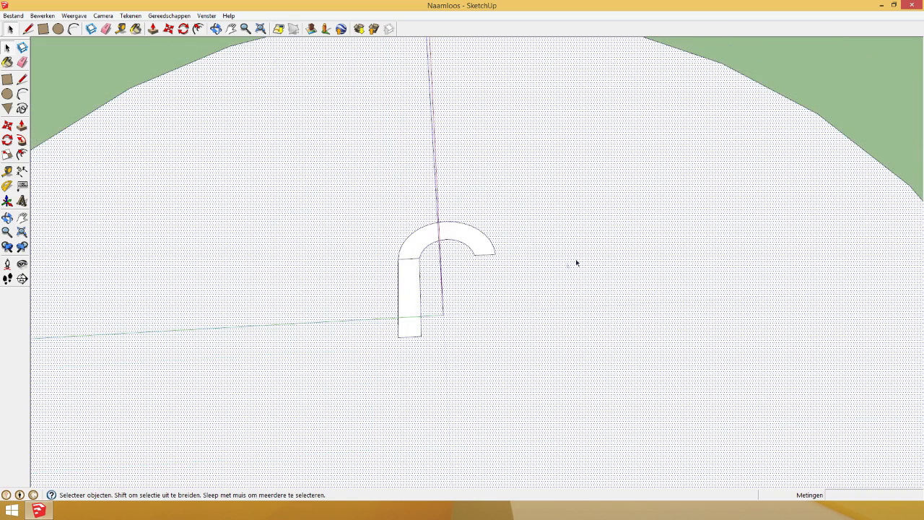
left_click(409, 246)
left_click(421, 278)
left_click(414, 247)
left_click(411, 273)
left_click(409, 248)
left_click(404, 269)
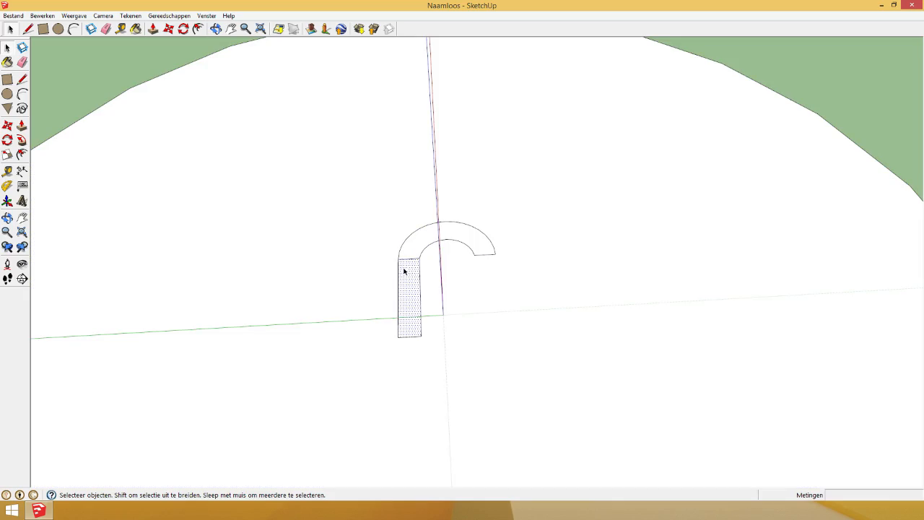
left_click(330, 232)
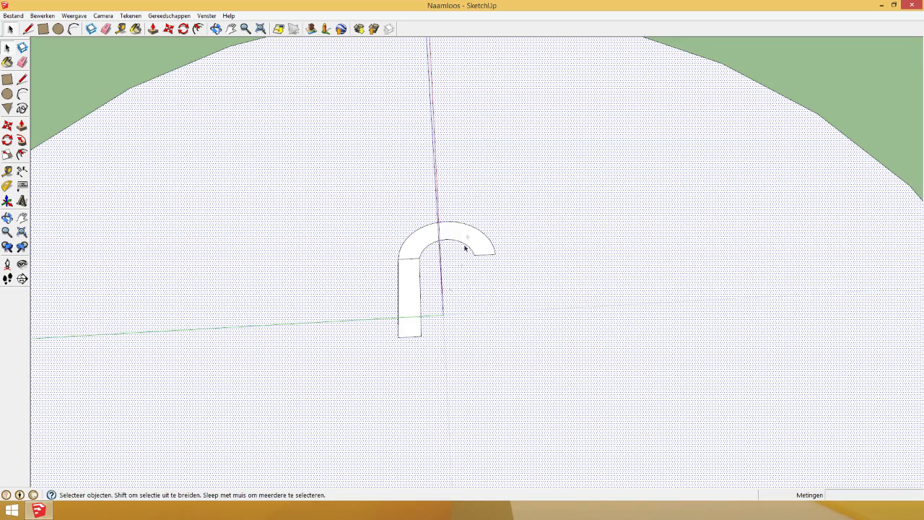
scroll(455, 238, "up", 5)
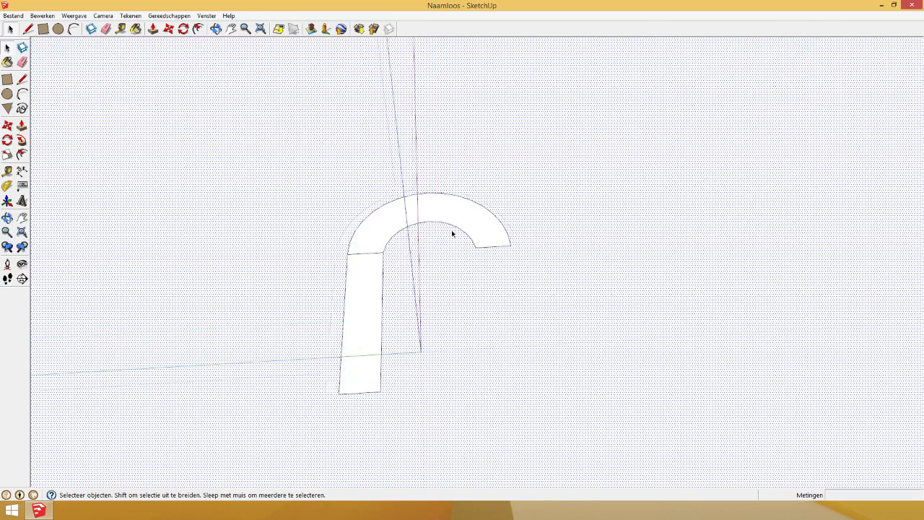
scroll(390, 236, "down", 3)
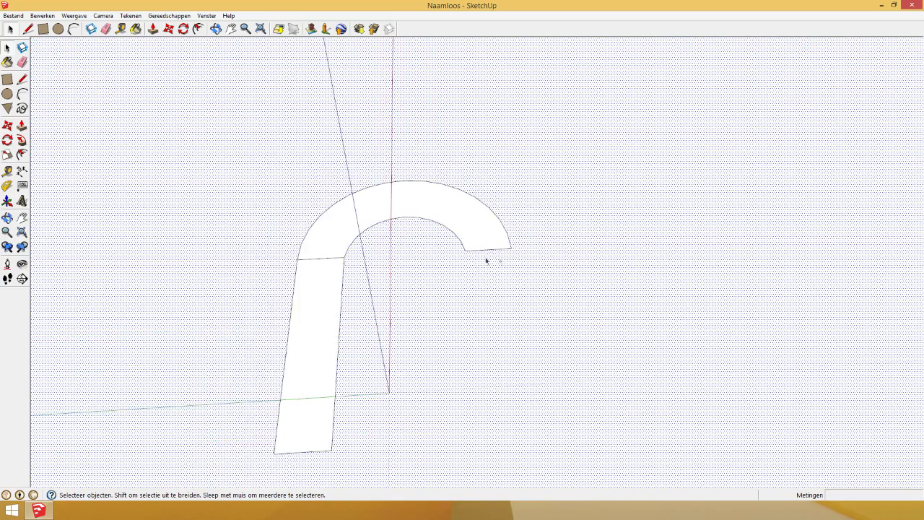
- Draw a connecting edge outward from the bend's free outer corner, ending in an angled corner line
scroll(486, 260, "up", 3)
left_click(31, 33)
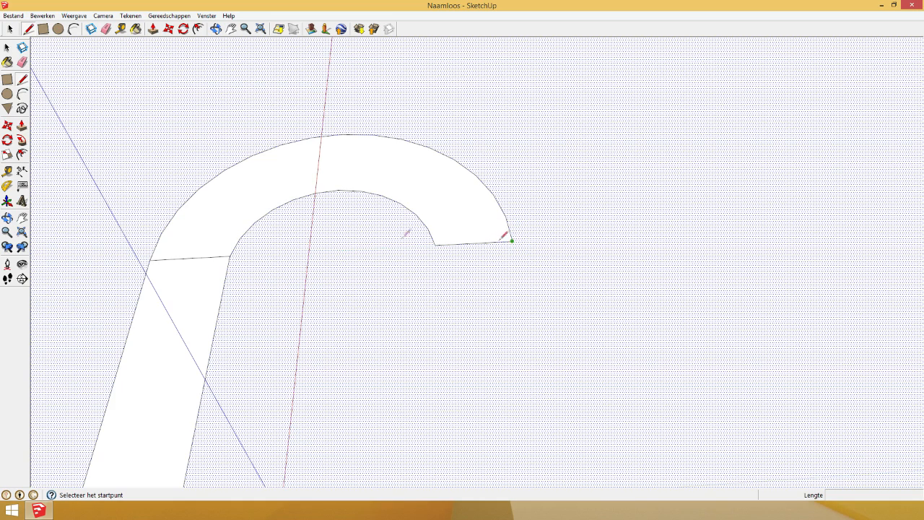
scroll(402, 145, "down", 2)
left_click(410, 214)
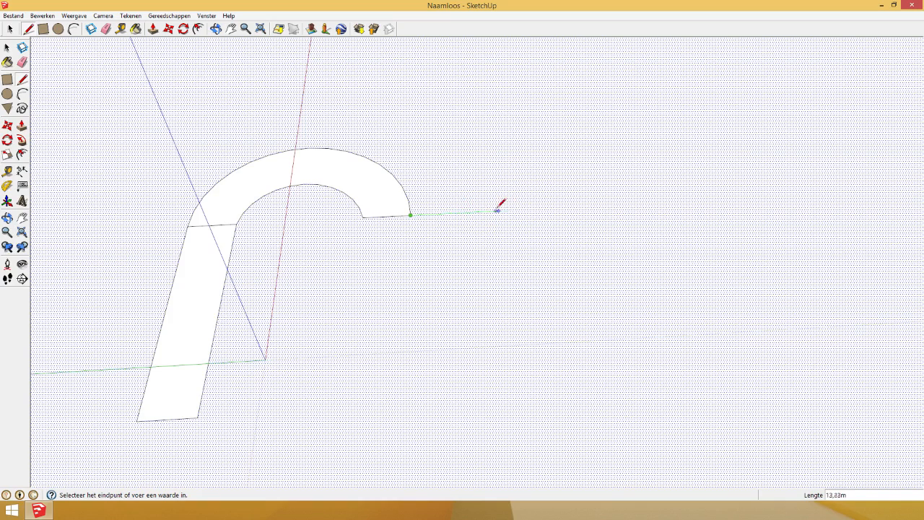
left_click(482, 211)
key("Escape")
left_click(536, 236)
- Outline a second straight leg running from the angled corner and close it off with a cross line about 7.34 m long
scroll(509, 300, "down", 3)
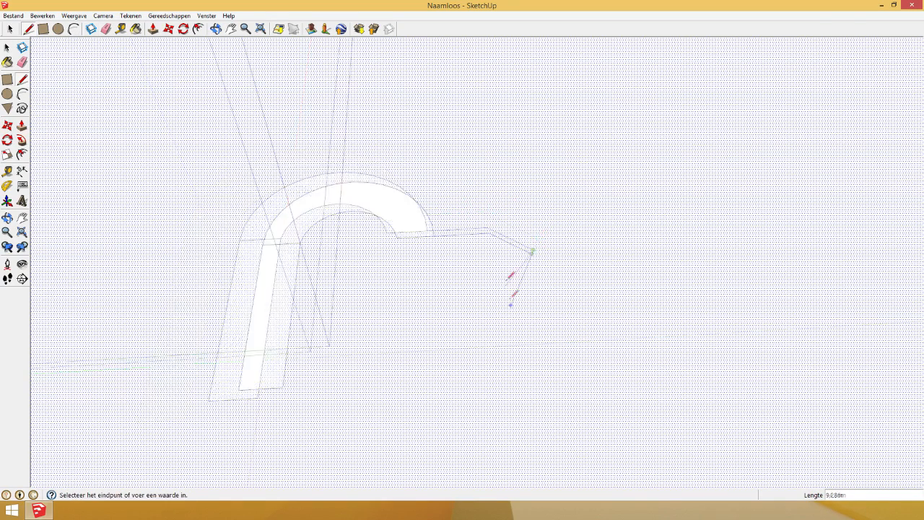
left_click(506, 359)
scroll(495, 265, "up", 2)
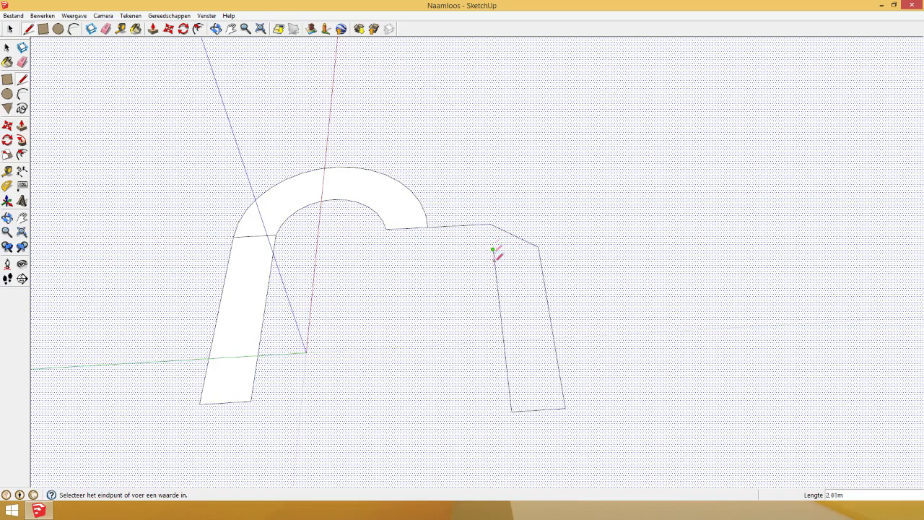
left_click(495, 266)
left_click(541, 265)
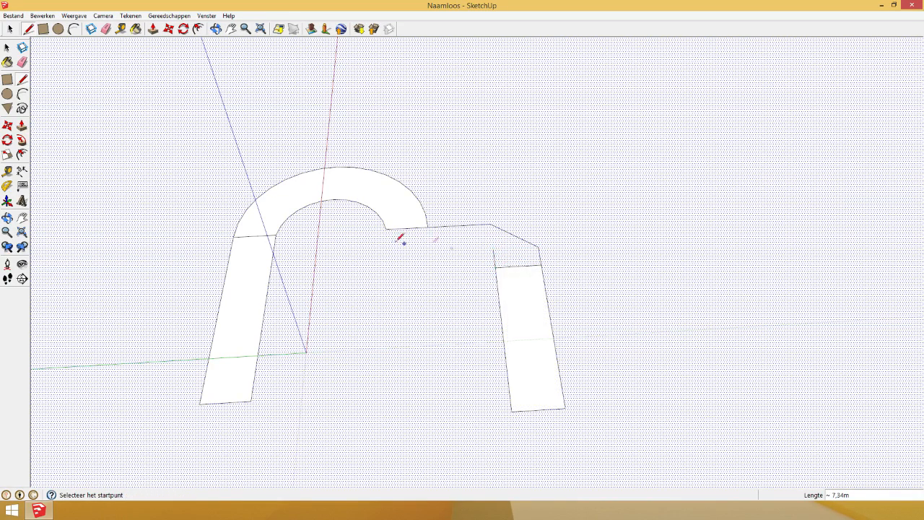
- Draw the connecting section's inner edges from the second leg back to the bend's inner corner and erase the overshooting line ends
left_click(495, 266)
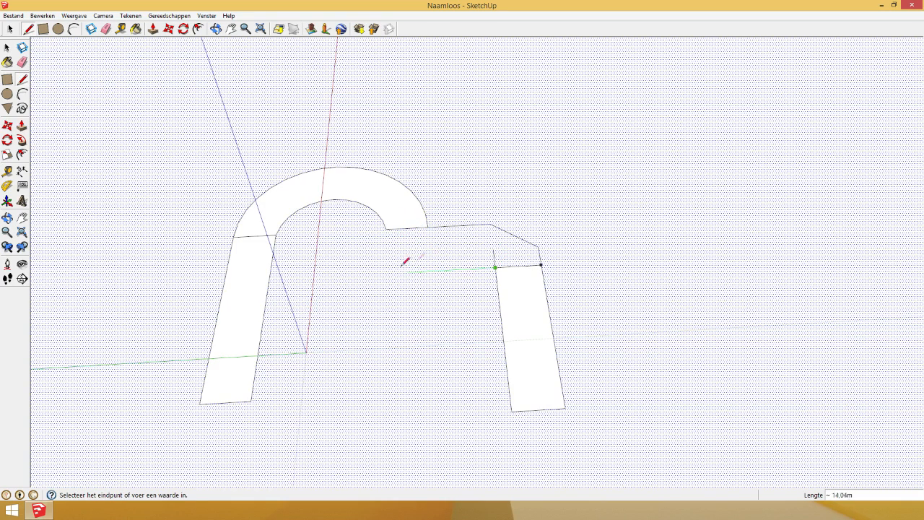
left_click(382, 273)
key("Escape")
left_click(385, 230)
left_click(385, 287)
key("Escape")
left_click(105, 29)
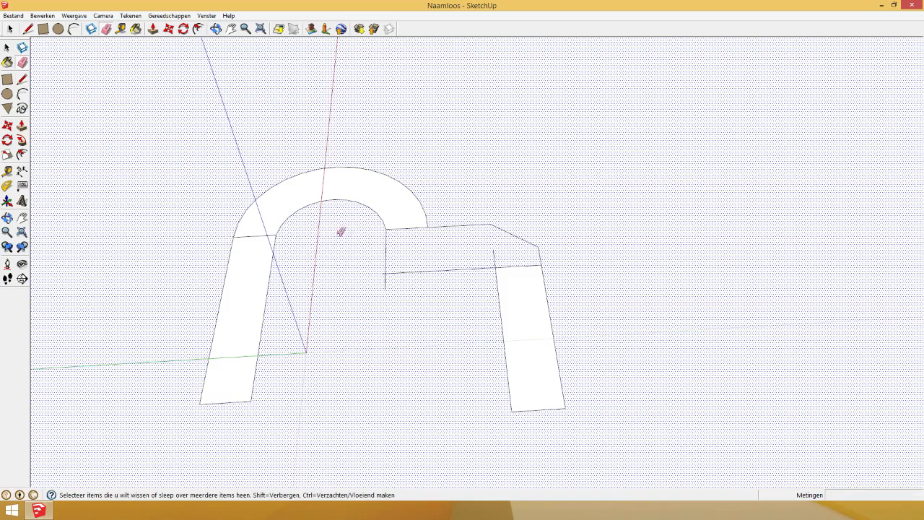
left_click_drag(383, 272, 387, 284)
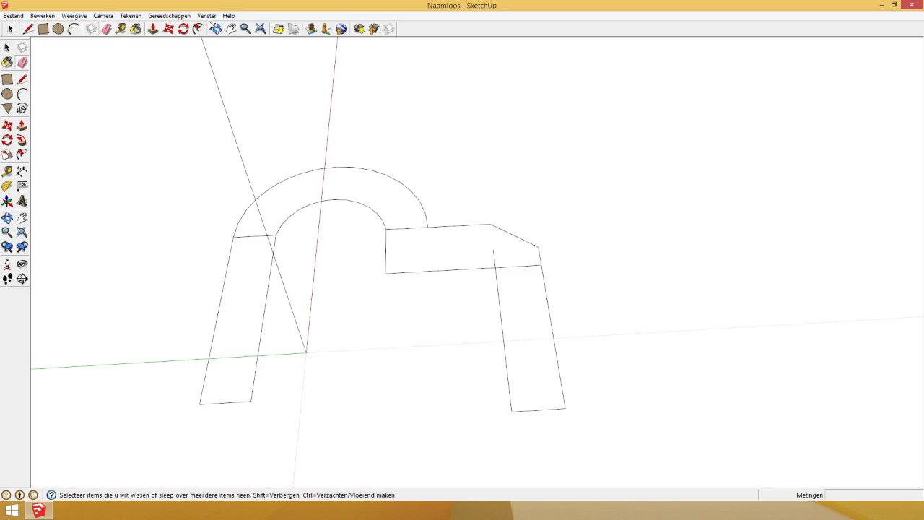
- Delete the large face around the track, the connecting section's face and the stray line stub beside the second leg
left_click(216, 28)
left_click_drag(281, 243, 257, 156)
left_click(7, 47)
left_click(330, 189)
left_click(445, 255)
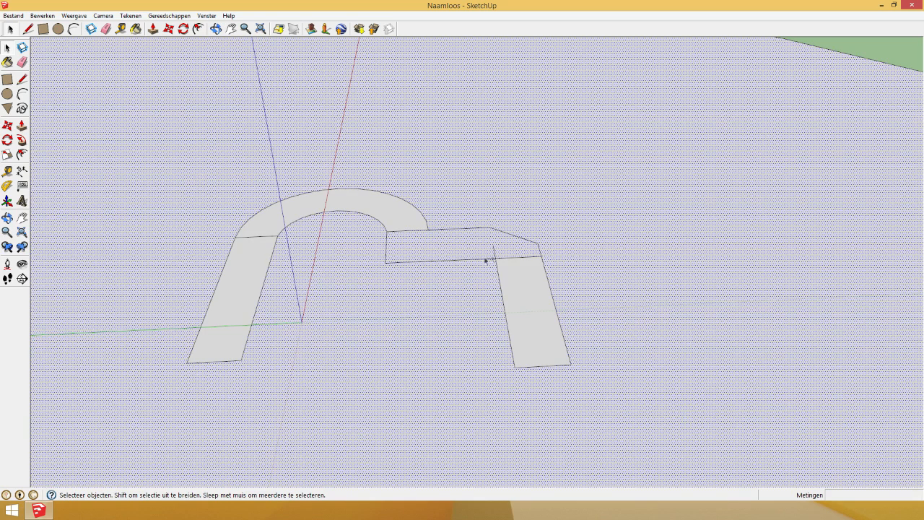
key("Delete")
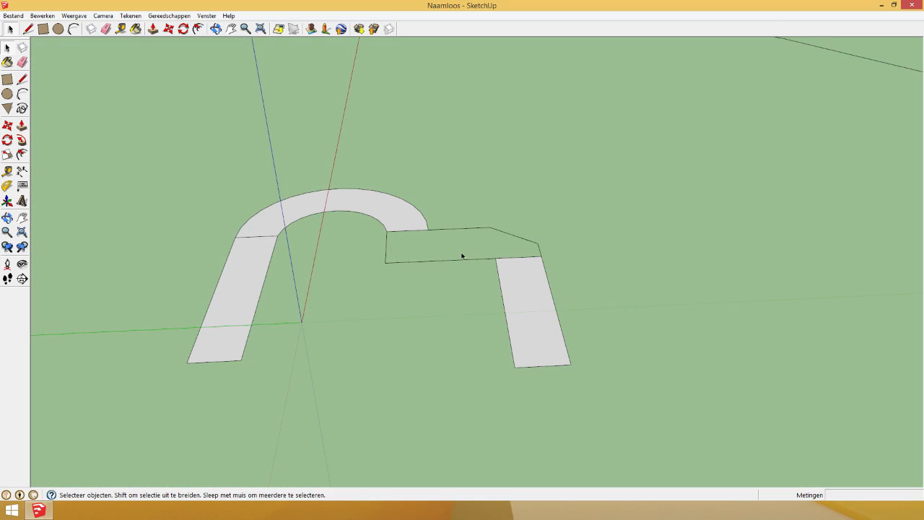
- Draw a line between the outer and inner corners of the connecting section to rebuild its faces
scroll(462, 255, "down", 3)
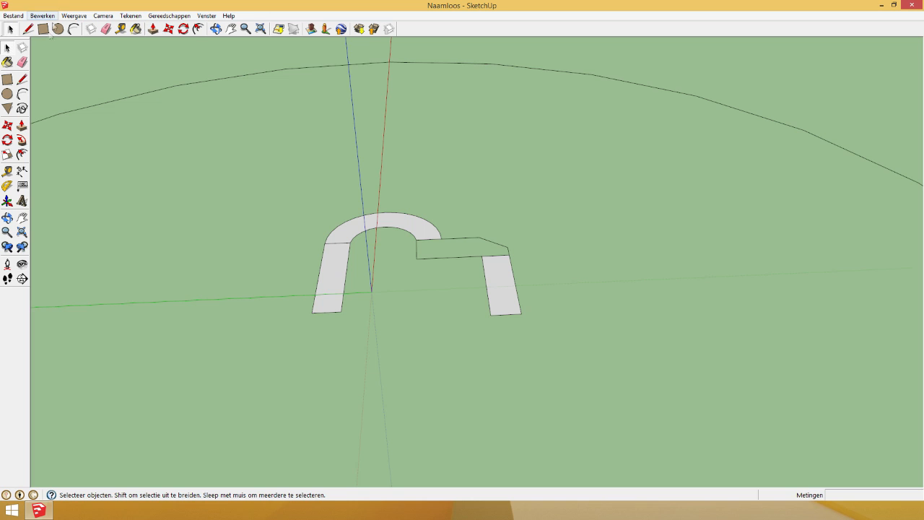
left_click(29, 30)
left_click(480, 237)
left_click(482, 256)
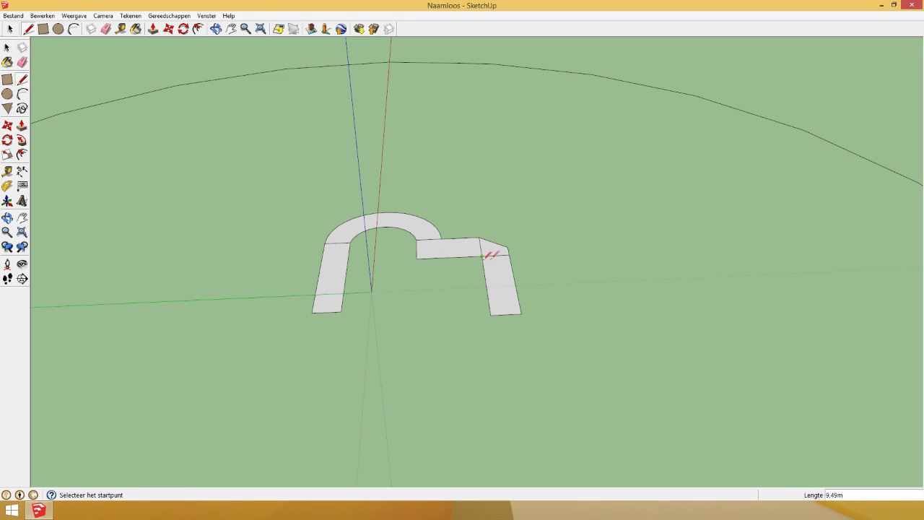
left_click(289, 69)
left_click(390, 62)
scroll(144, 80, "up", 2)
key("space")
right_click(224, 143)
left_click(238, 239)
left_click(401, 255)
key("ctrl+z")
scroll(540, 255, "down", 3)
key("ctrl+z")
scroll(540, 254, "up", 3)
- Delete the remaining outline of the large circle around the track
left_click(497, 308)
scroll(488, 287, "down", 3)
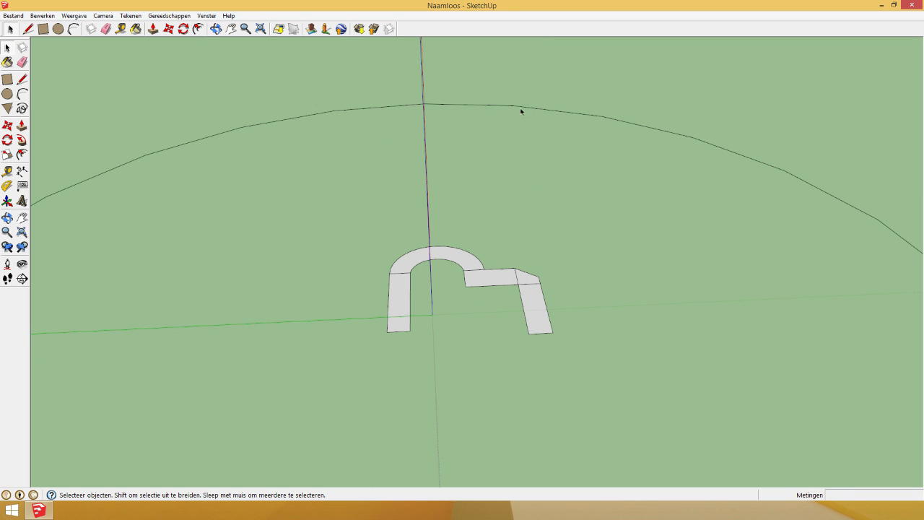
left_click(520, 108)
key("Delete")
scroll(513, 284, "up", 5)
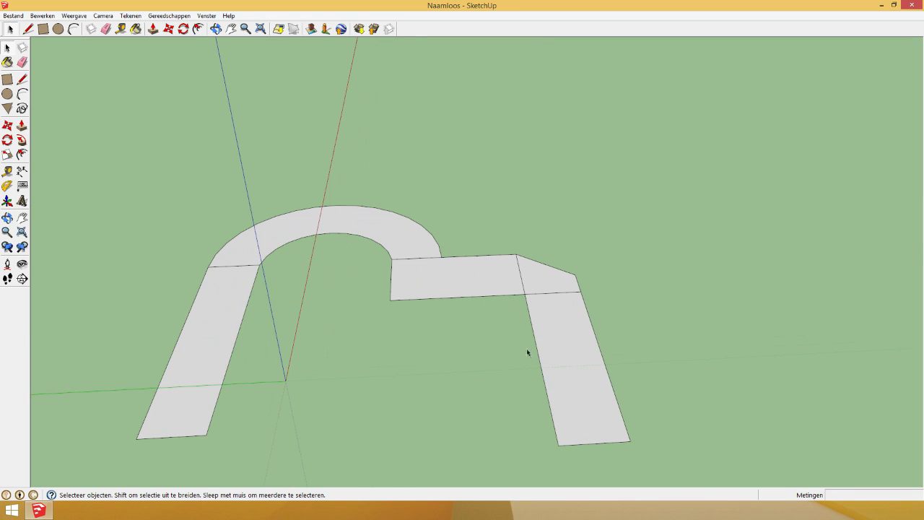
- Draw a dividing line across the connecting section from the bend's outer corner to the opposite edge
left_click(29, 31)
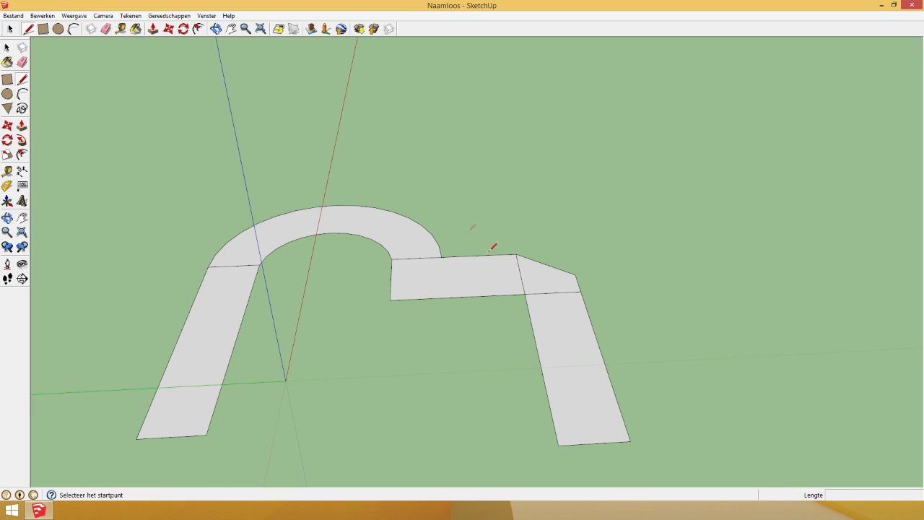
scroll(498, 267, "down", 2)
scroll(495, 292, "down", 2)
scroll(475, 285, "up", 3)
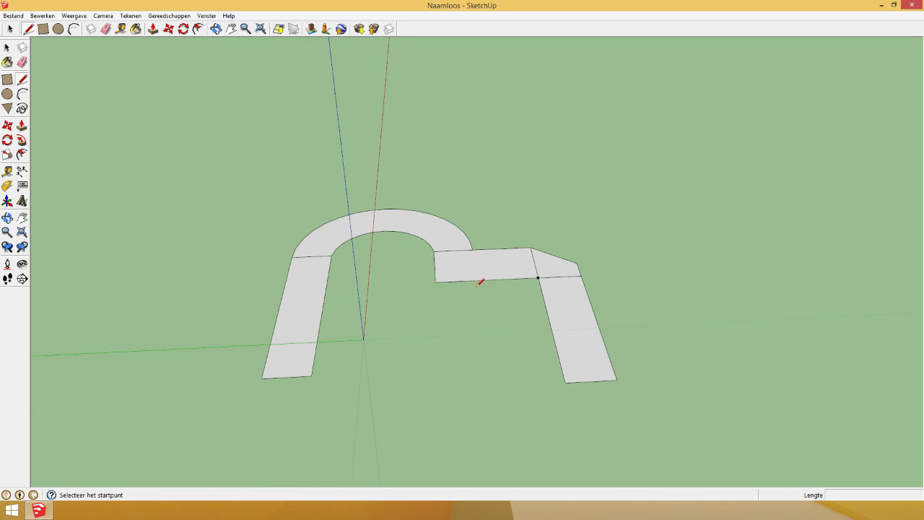
left_click(473, 250)
left_click(477, 280)
- Extend both edges of the bend's end into another straight leg, close it level with the existing leg's end, and erase the surplus lines
left_click(476, 280)
left_click(495, 422)
key("Escape")
left_click(436, 281)
left_click(443, 436)
key("Escape")
left_click(565, 381)
left_click(447, 389)
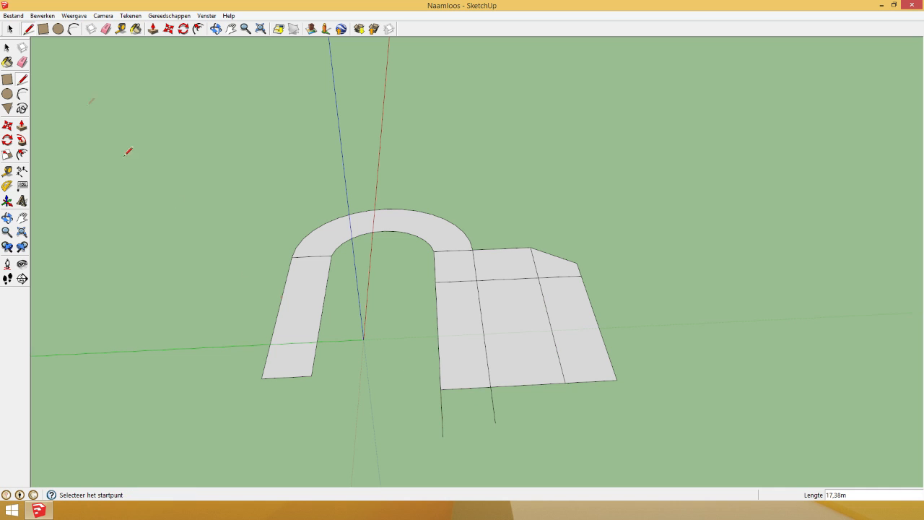
left_click(106, 29)
left_click_drag(519, 373, 449, 404)
- Push/Pull the outer straight leg upward by about 6.01 m into a block
left_click(218, 30)
left_click_drag(247, 171, 623, 206)
scroll(623, 207, "up", 3)
left_click_drag(472, 210, 582, 173)
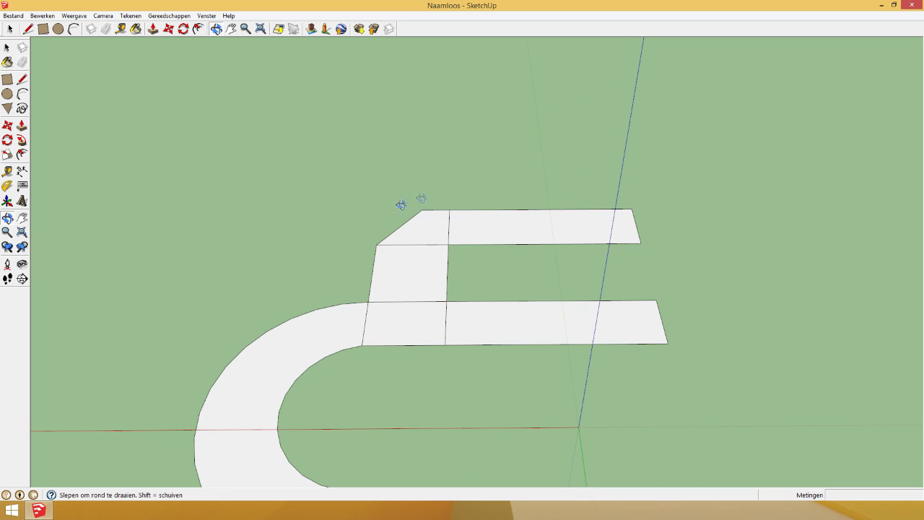
left_click(154, 30)
left_click_drag(495, 231, 491, 198)
scroll(526, 192, "up", 2)
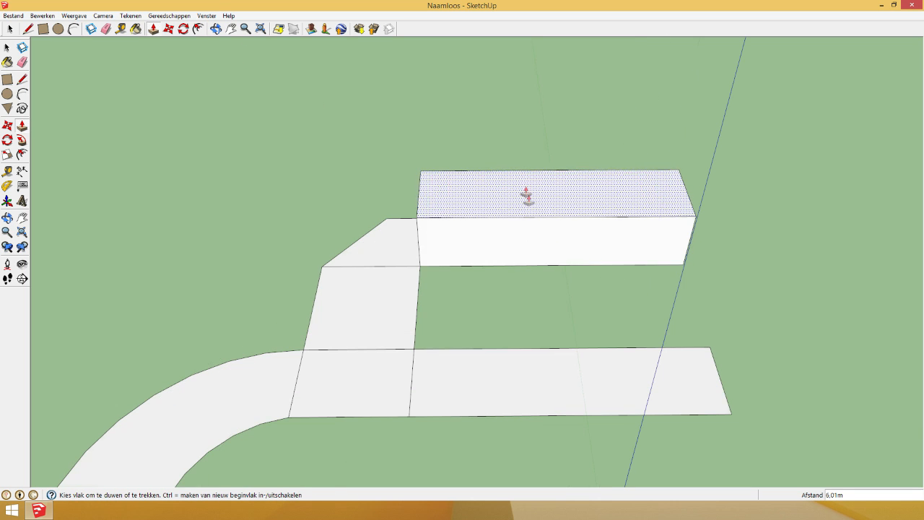
- Draw an arc on the block's long side face, rising from its lower corner beside the connecting section, with a bulge of about 0.83 m
left_click(216, 31)
left_click_drag(274, 166, 274, 39)
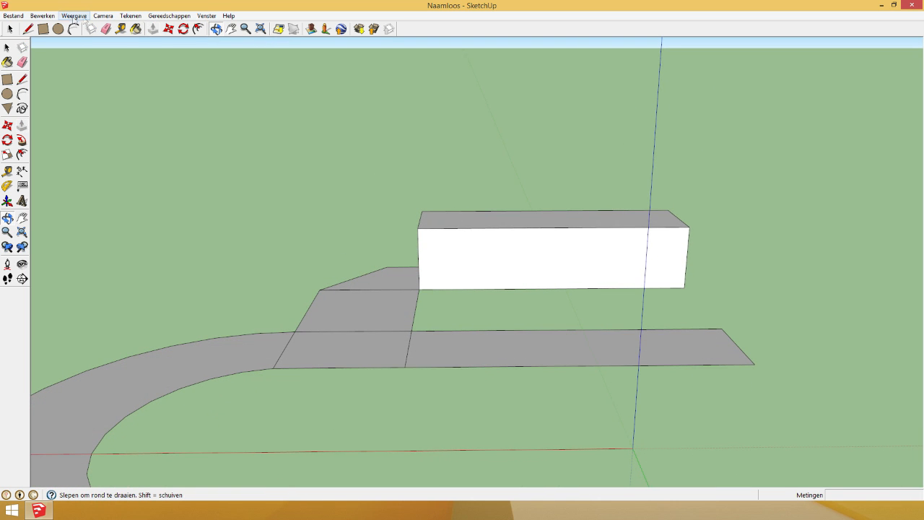
left_click(74, 29)
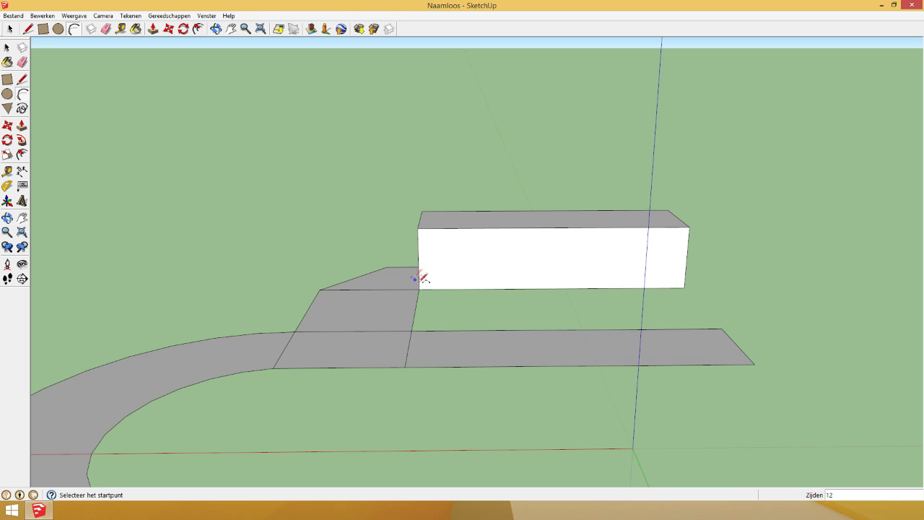
left_click(485, 255)
left_click(419, 289)
scroll(463, 276, "up", 3)
scroll(404, 292, "up", 3)
left_click(453, 288)
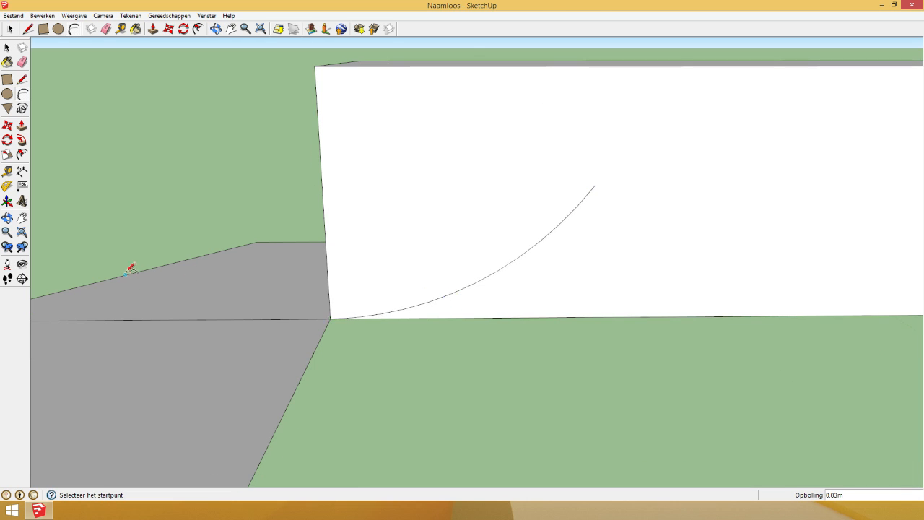
- Try a second arc from the first arc's upper end across the block's long side face, and undo both arcs
scroll(412, 241, "down", 4)
left_click(454, 219)
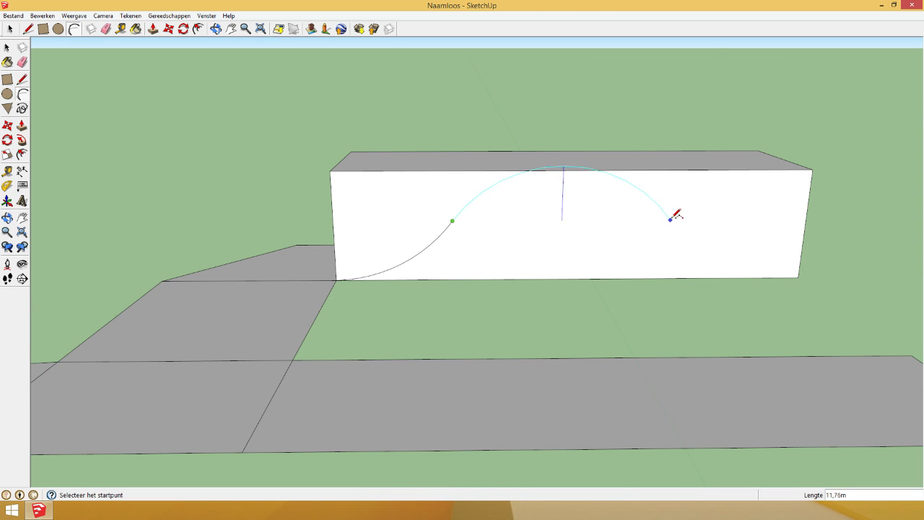
left_click(708, 219)
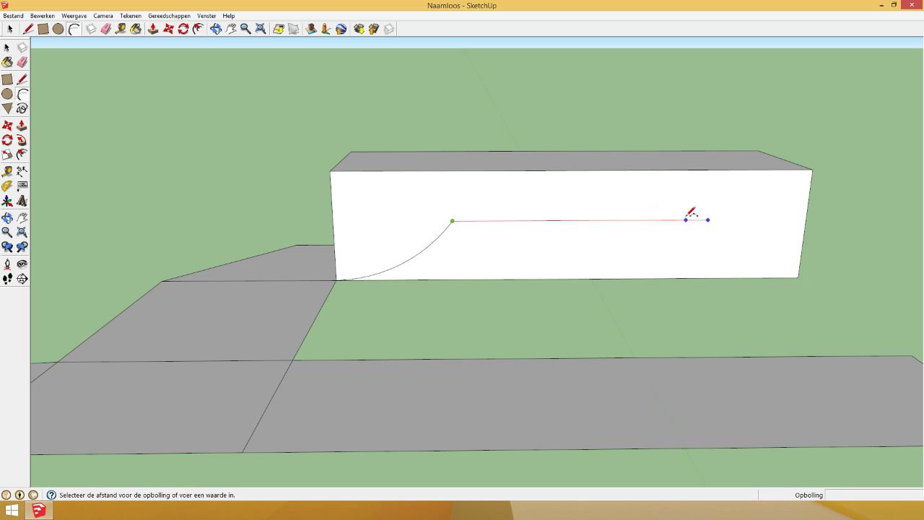
left_click(588, 157)
key("ctrl+z")
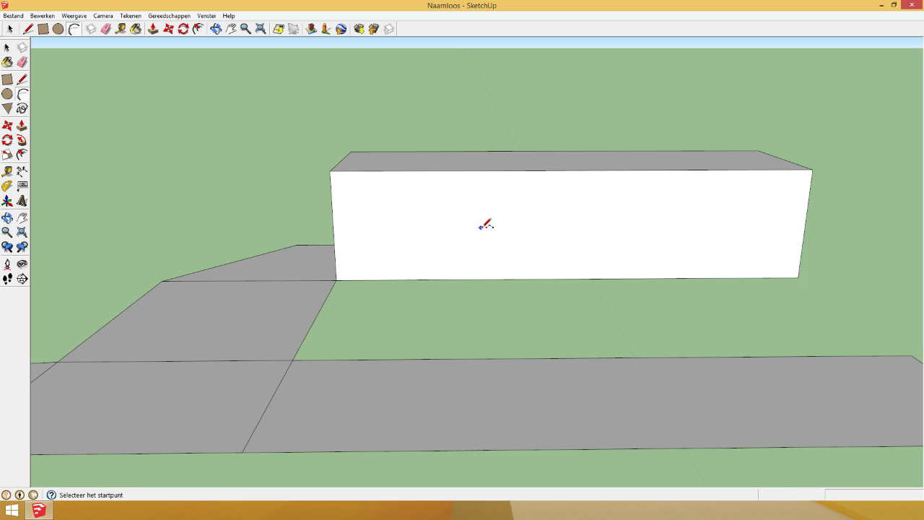
- Draw an upward-bulging crest arc about 10 m long across the middle of the block's long side face
left_click(485, 224)
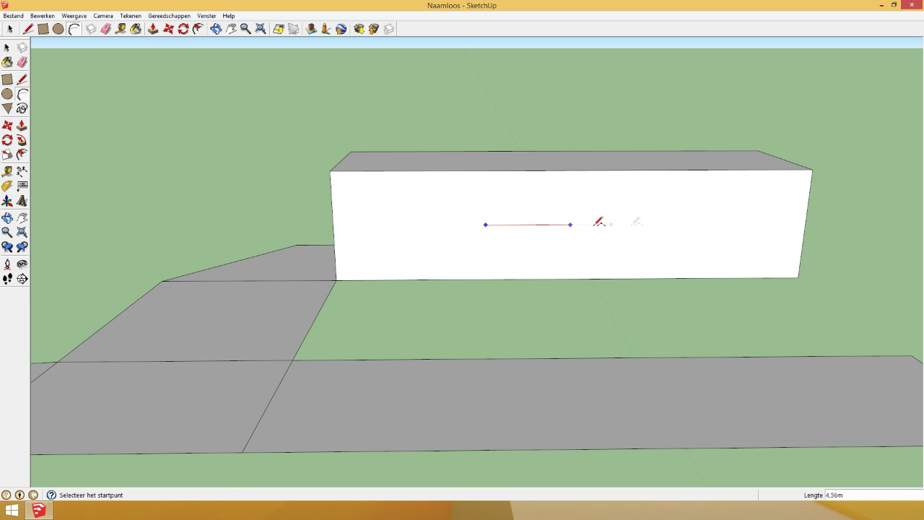
left_click(660, 224)
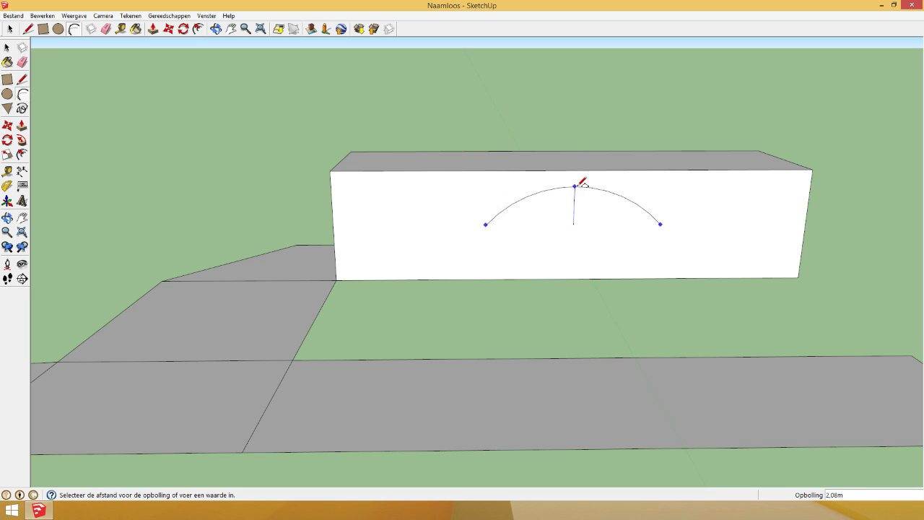
left_click(577, 198)
- Connect the crest arc's two ends to the block's lower corners with tangent arcs about 8.83 m and 8.54 m long
left_click(485, 223)
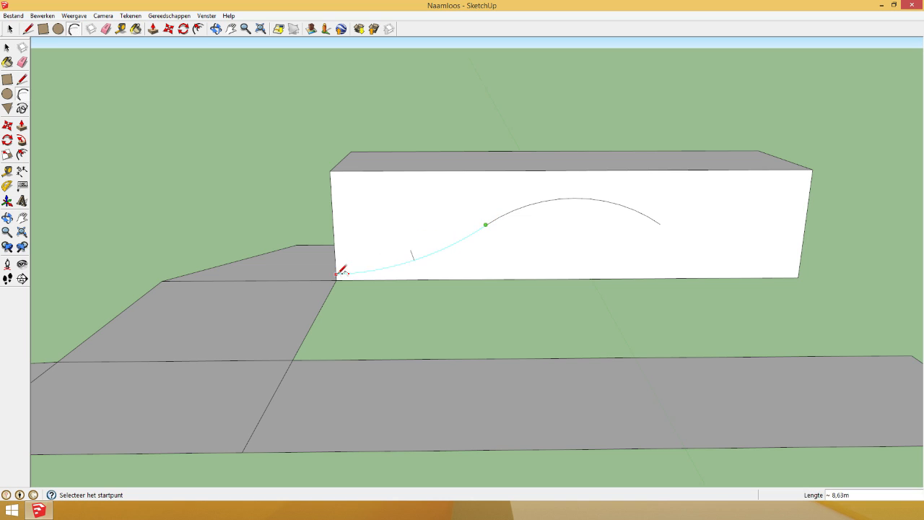
double_click(335, 280)
left_click(660, 223)
left_click(798, 277)
- Open the profile arcs' entity properties and set the crest arc to 8 segments
left_click(10, 29)
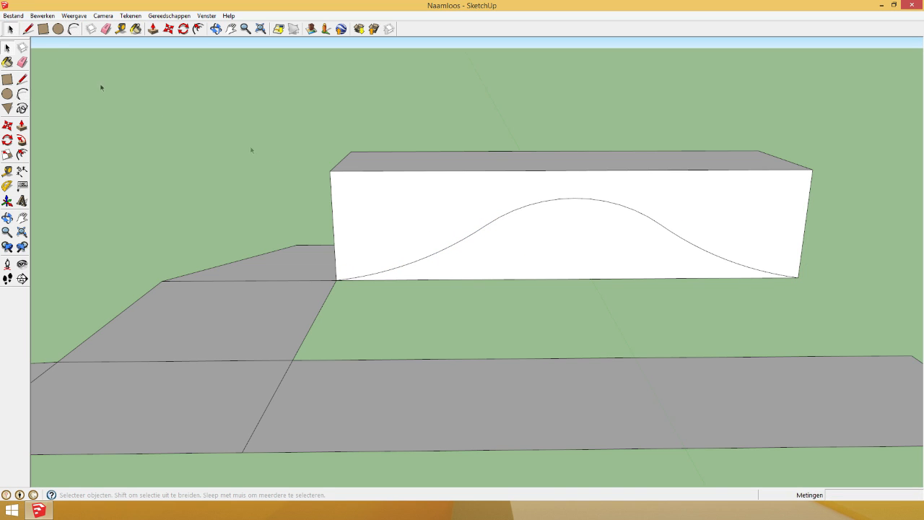
right_click(446, 250)
left_click(439, 254)
right_click(437, 253)
left_click(473, 259)
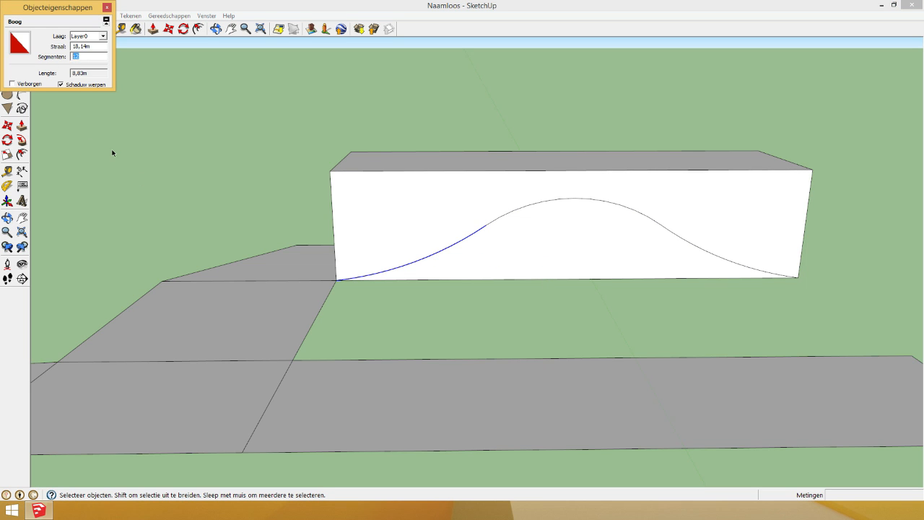
left_click(514, 208)
left_click(83, 56)
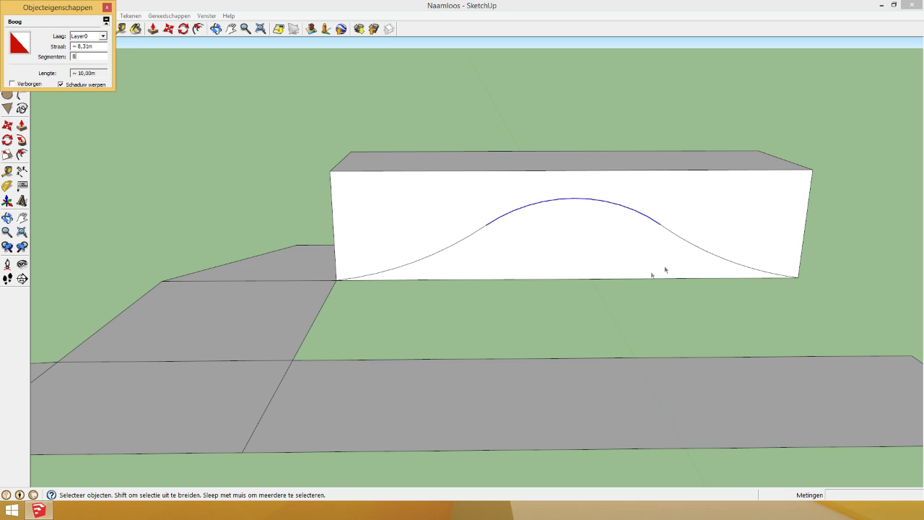
type("8")
left_click(668, 234)
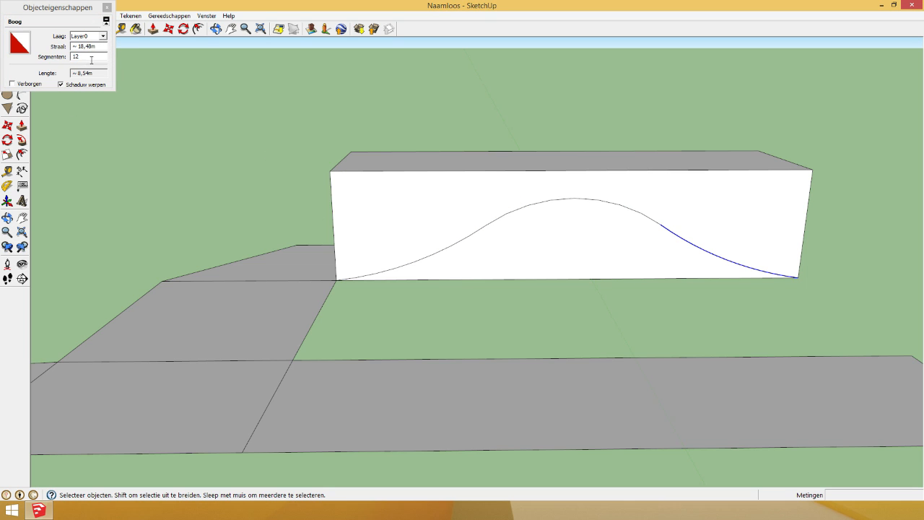
left_click(200, 104)
- Push/Pull the side face above the profile curve back through the block to leave a hump-shaped track section
left_click(216, 28)
left_click_drag(288, 158, 289, 224)
left_click(152, 29)
scroll(166, 229, "down", 4)
left_click(217, 28)
left_click_drag(209, 43, 185, 80)
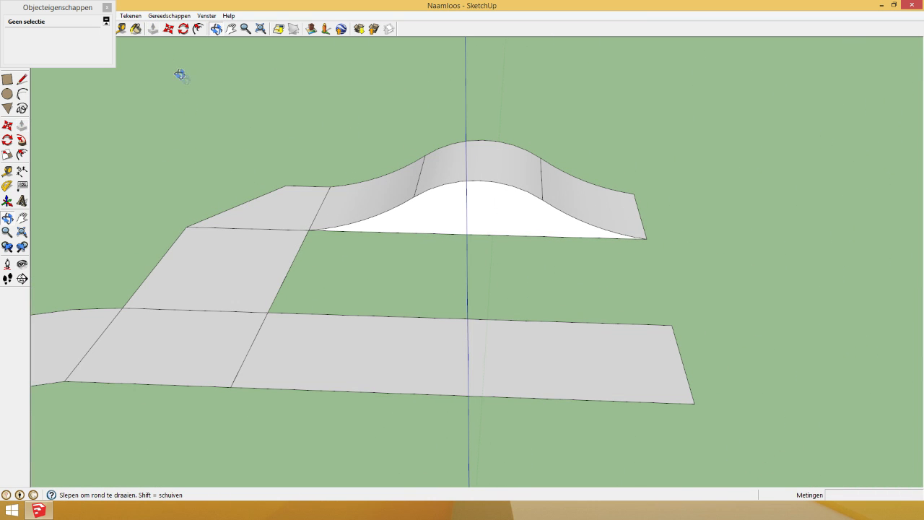
- Push/Pull the middle straight leg upward by about 9.44 m into a block
left_click_drag(75, 7, 112, 52)
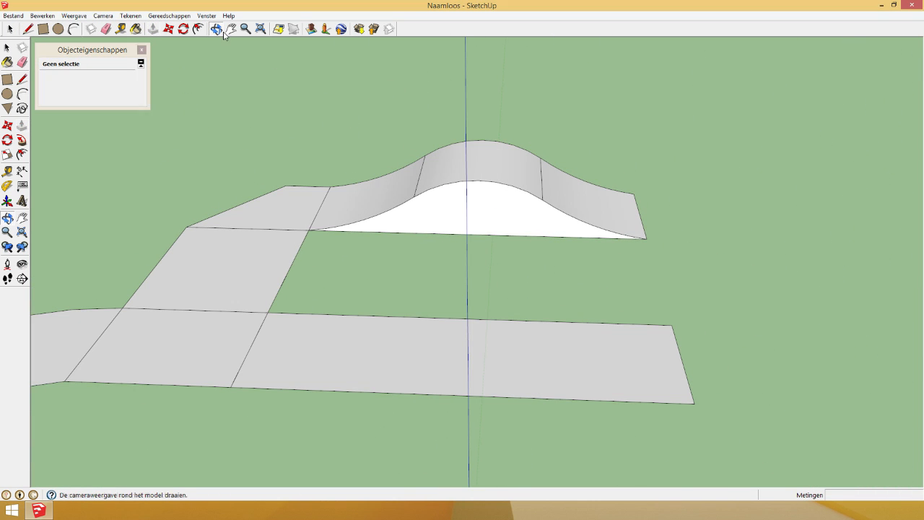
left_click_drag(222, 83, 472, 179)
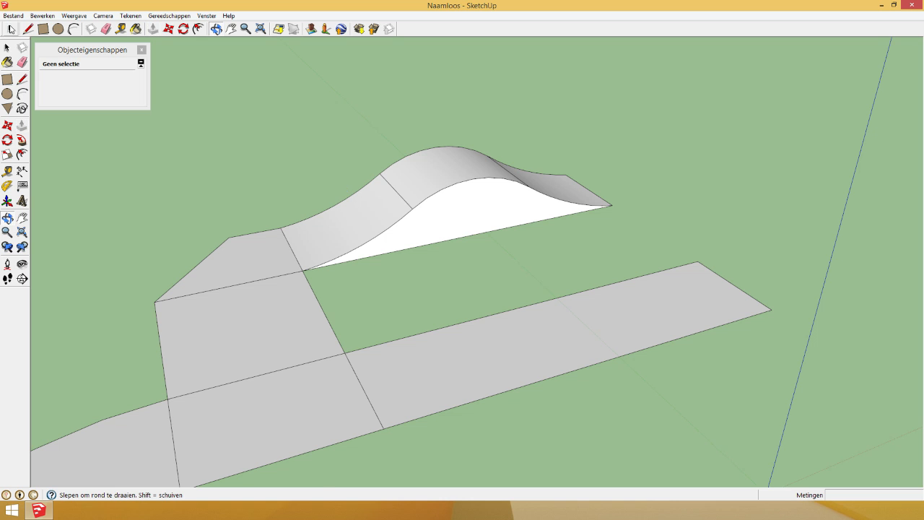
key("space")
left_click(382, 216)
left_click(484, 334)
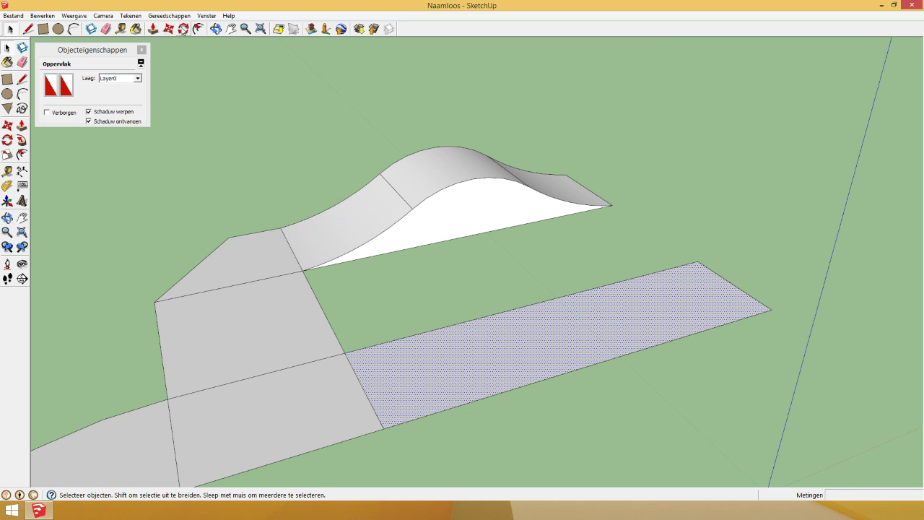
key("p")
left_click(495, 352)
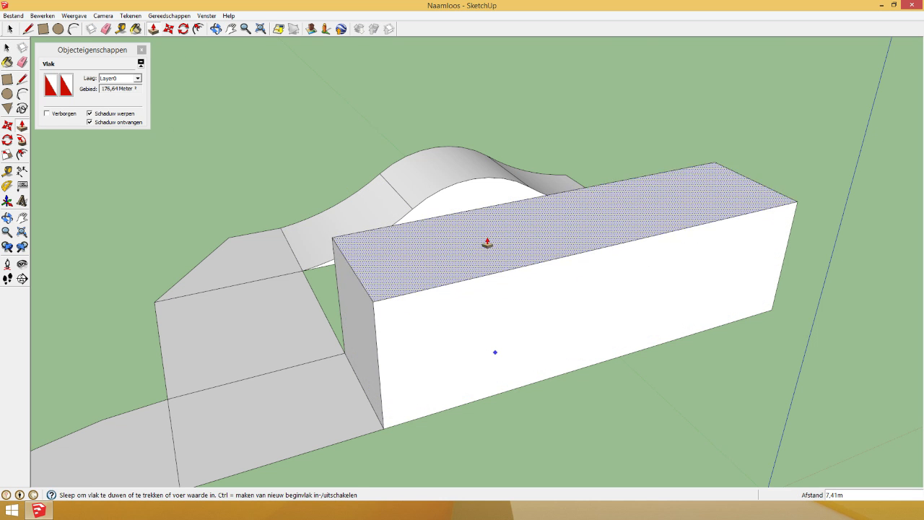
left_click(493, 207)
- Push the new block's top face down by about 3.42 m
scroll(120, 226, "down", 3)
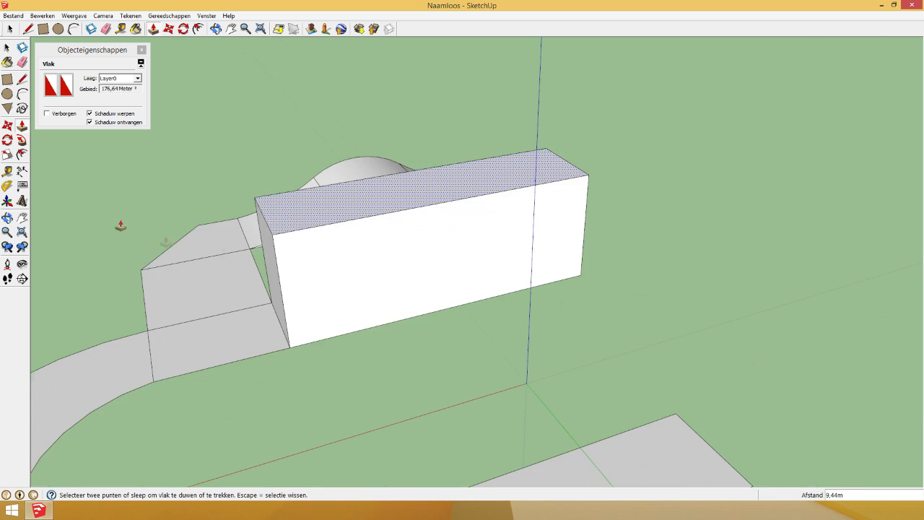
scroll(120, 226, "down", 2)
left_click(388, 203)
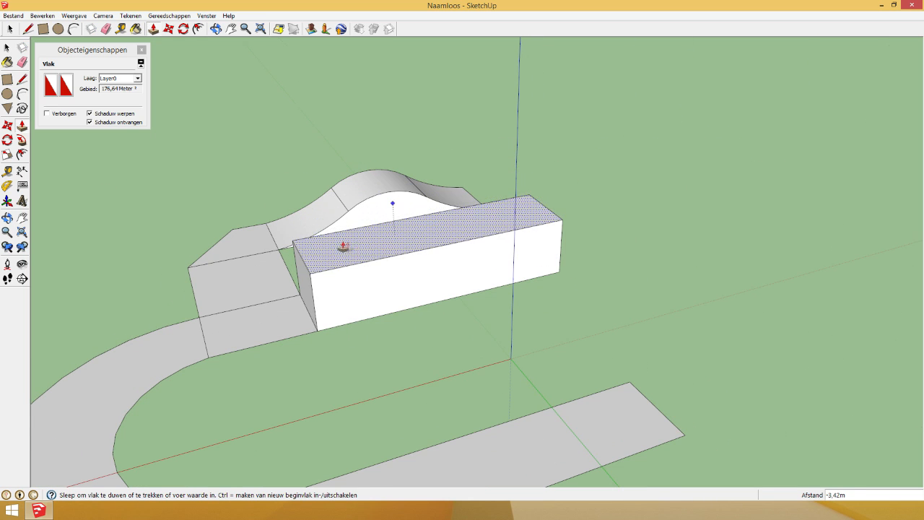
left_click(344, 245)
- Try a crest arc on the new block's long side face with a connecting arc to its lower corner, and undo it
left_click(74, 29)
left_click(392, 281)
left_click(492, 259)
left_click(470, 253)
left_click(392, 281)
left_click(322, 329)
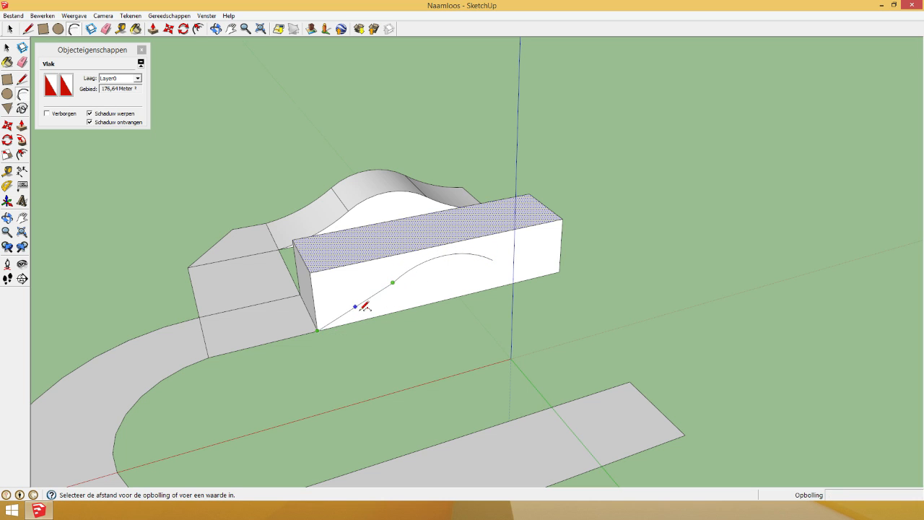
key("Escape")
scroll(347, 317, "up", 3)
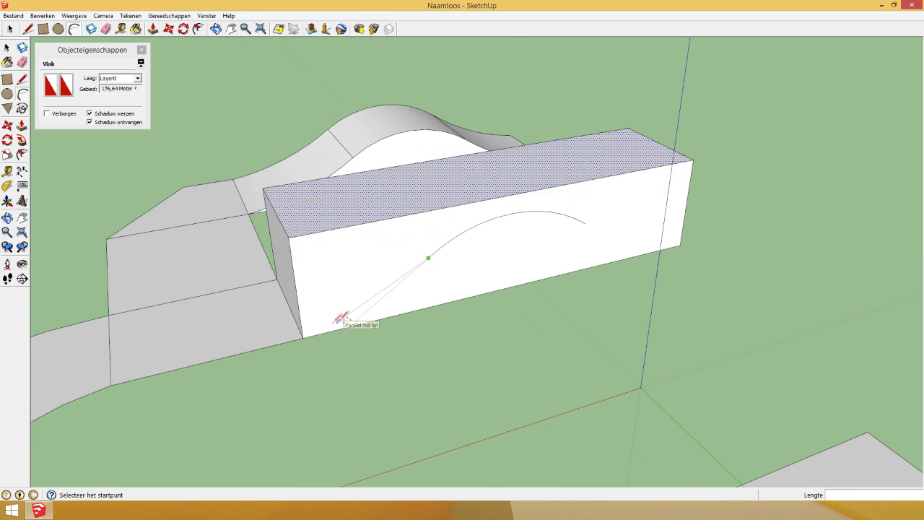
key("ctrl+z")
- Try a flatter crest arc on the block's side face with a connecting arc to the lower corner, and undo it
left_click(462, 233)
left_click(658, 192)
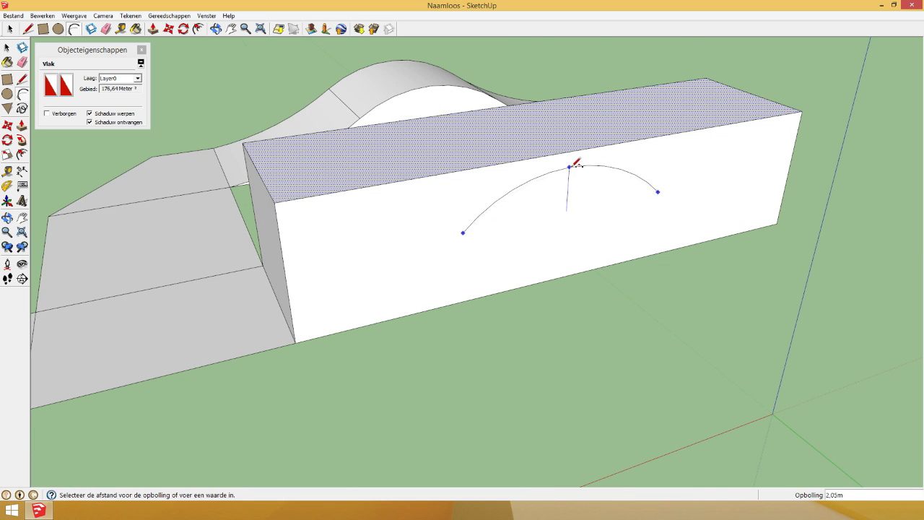
left_click(578, 186)
left_click(464, 231)
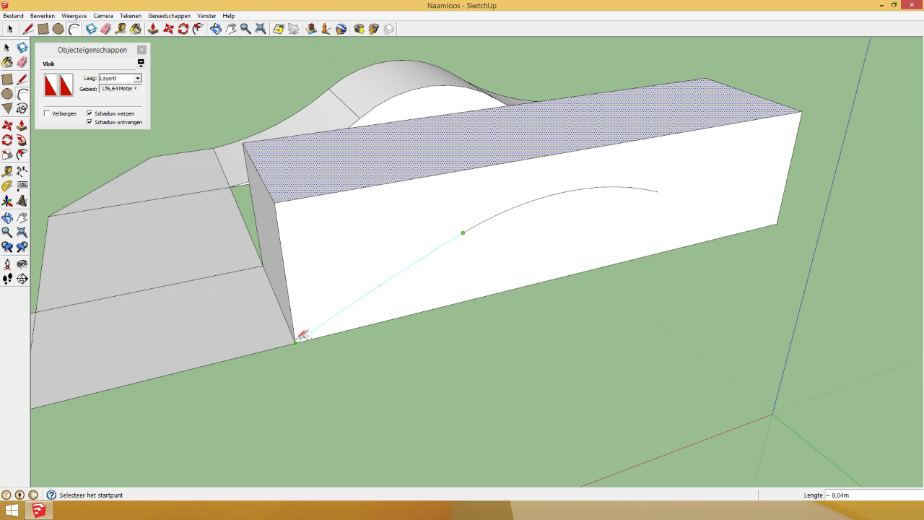
key("Escape")
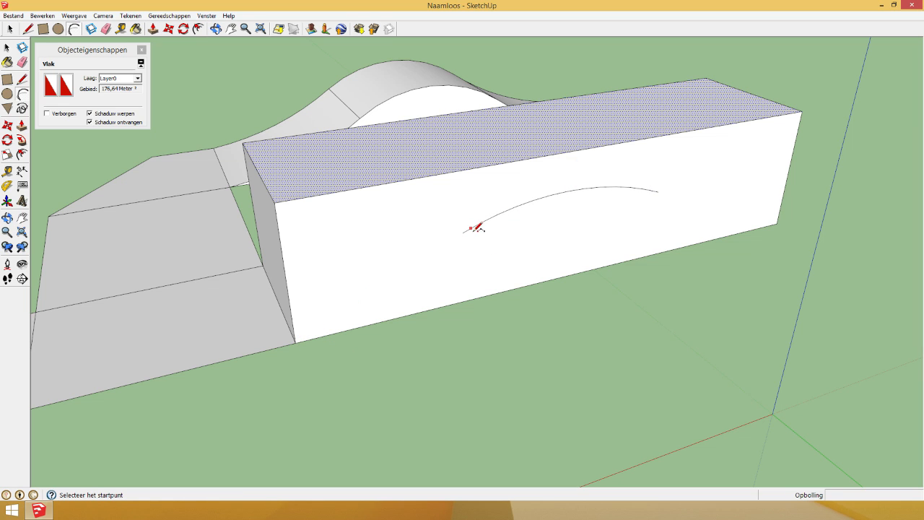
key("ctrl+z")
- Draw an upward-bulging crest arc about 11.19 m long across the middle of the new block's long side face
left_click(468, 234)
left_click(665, 192)
left_click(592, 168)
- Connect both ends of the crest arc to the block's lower corners with tangent arcs
left_click(468, 234)
left_click(295, 342)
left_click(294, 341)
left_click(665, 192)
left_click(776, 224)
left_click(775, 224)
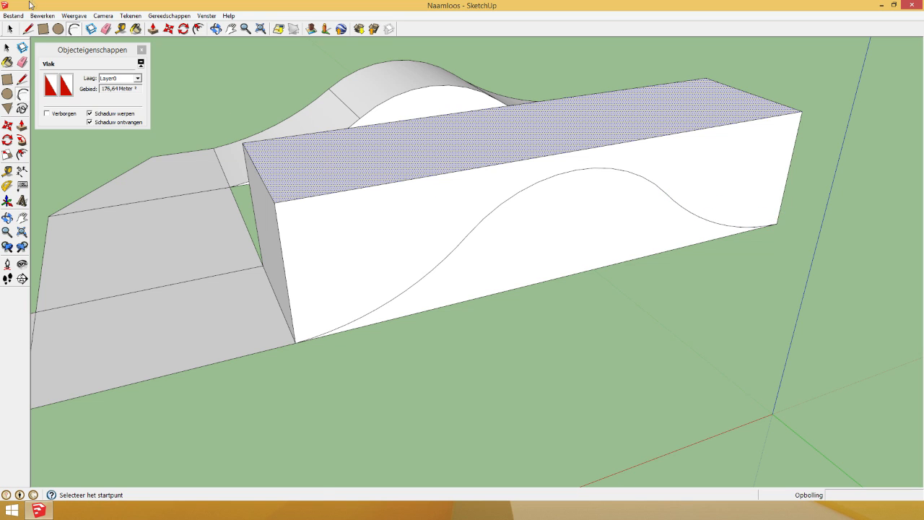
- Set the new hump profile's three arcs to 8 segments each and reopen the crest arc's properties to check it
key("space")
left_click(518, 196)
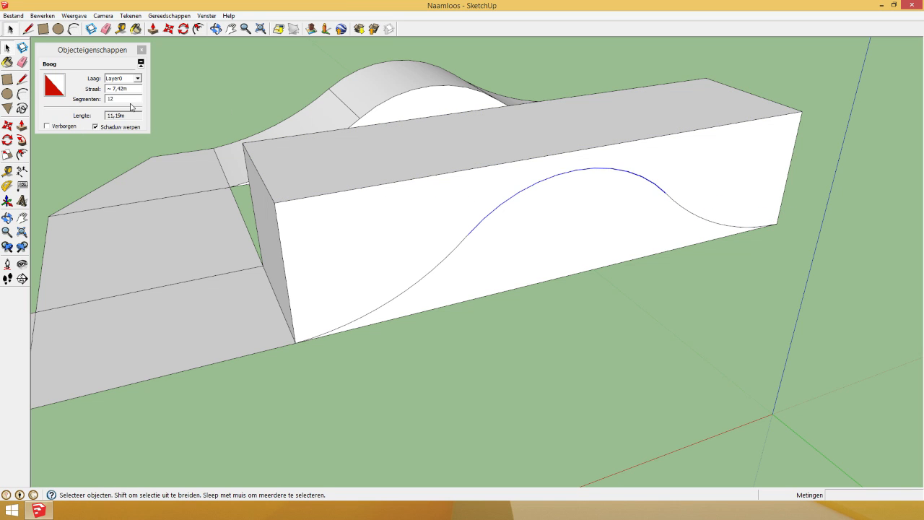
left_click(119, 98)
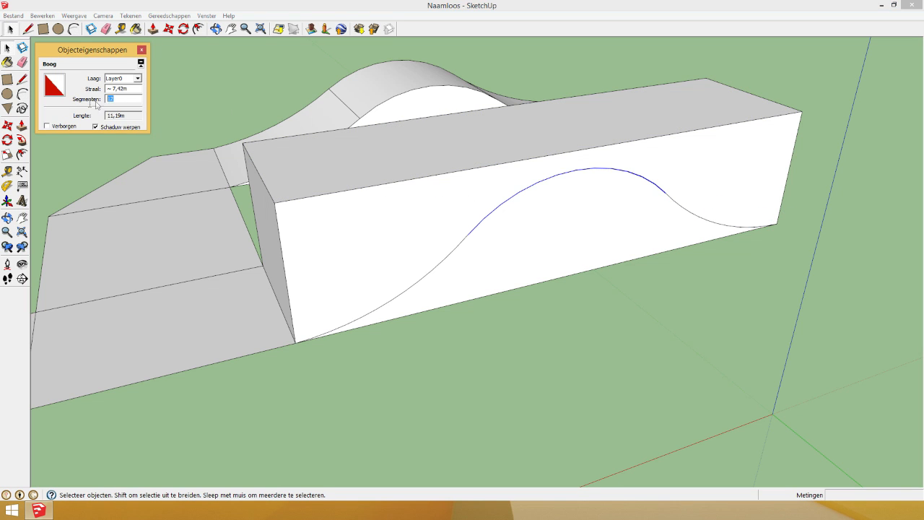
left_click(462, 243)
left_click(670, 199)
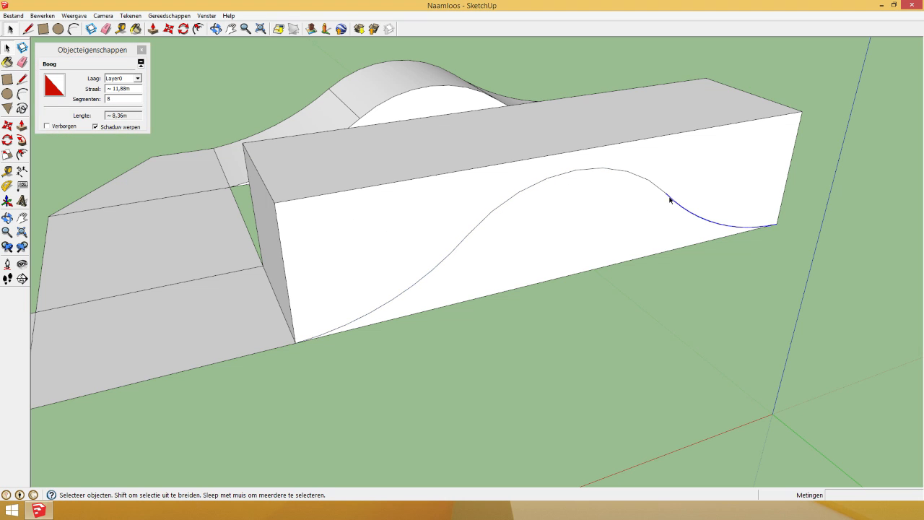
left_click(108, 98)
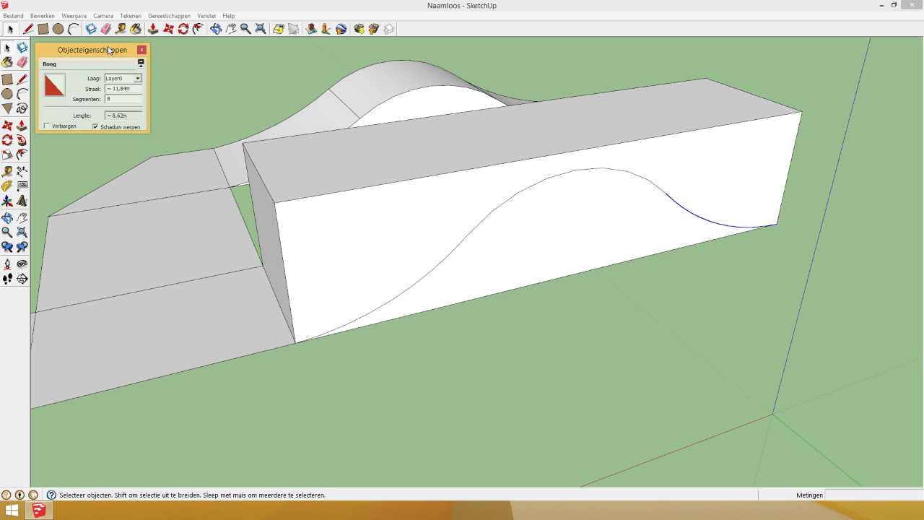
right_click(431, 228)
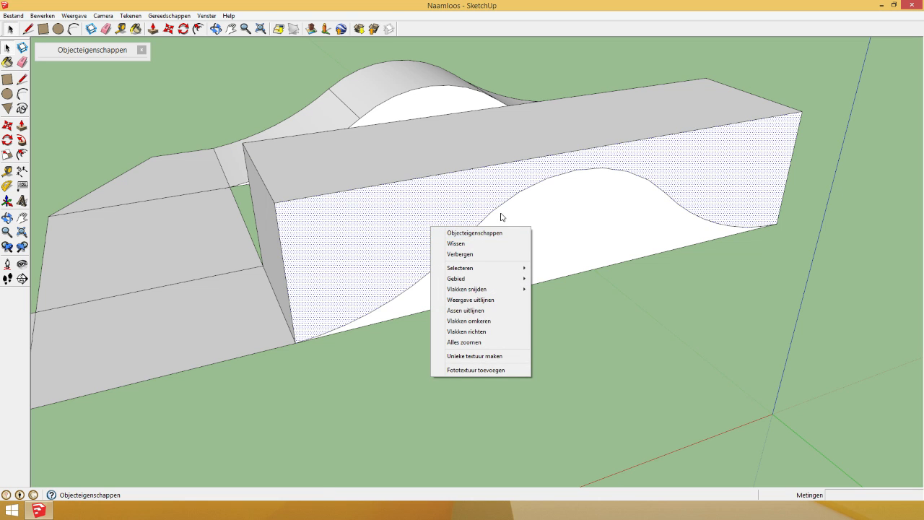
left_click(493, 212)
right_click(491, 210)
left_click(509, 215)
left_click_drag(91, 56, 79, 51)
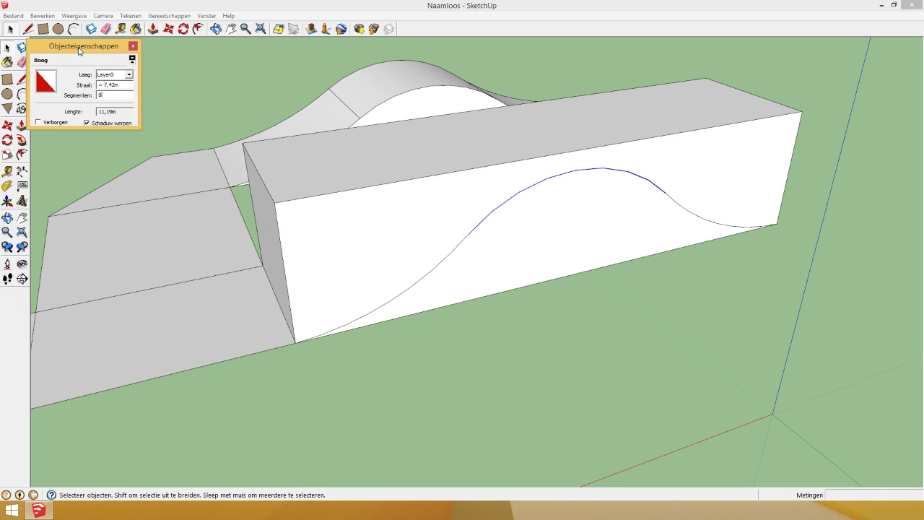
- Push/Pull the face above the new profile curve through the middle leg's block to leave a second hump
left_click(153, 29)
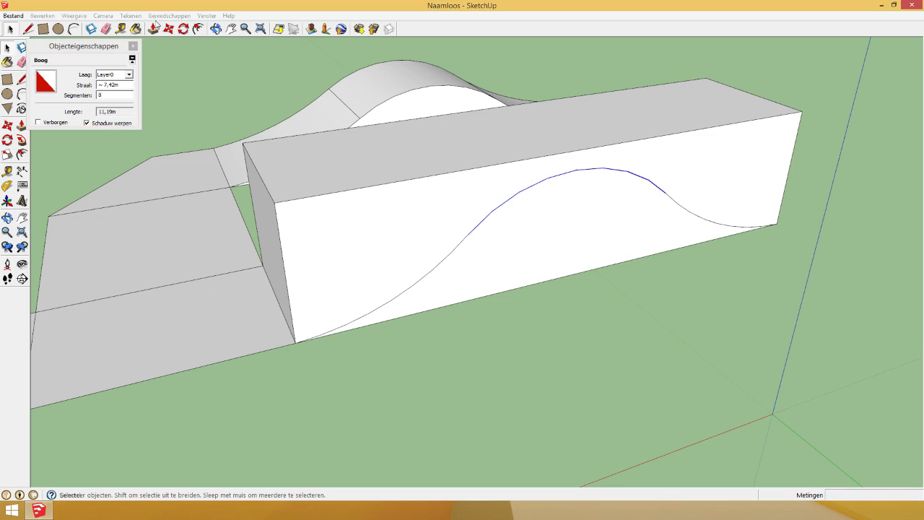
left_click_drag(346, 200, 287, 147)
left_click(216, 29)
mouse_move(490, 209)
left_mouse_down()
mouse_move(239, 173)
mouse_move(145, 186)
left_mouse_up()
left_click_drag(284, 238, 253, 257)
- Extend the middle leg's inner edge past its end, draw a cross line toward the first leg, and join that leg's inner edge to it
scroll(352, 178, "down", 6)
left_click_drag(457, 142, 389, 250)
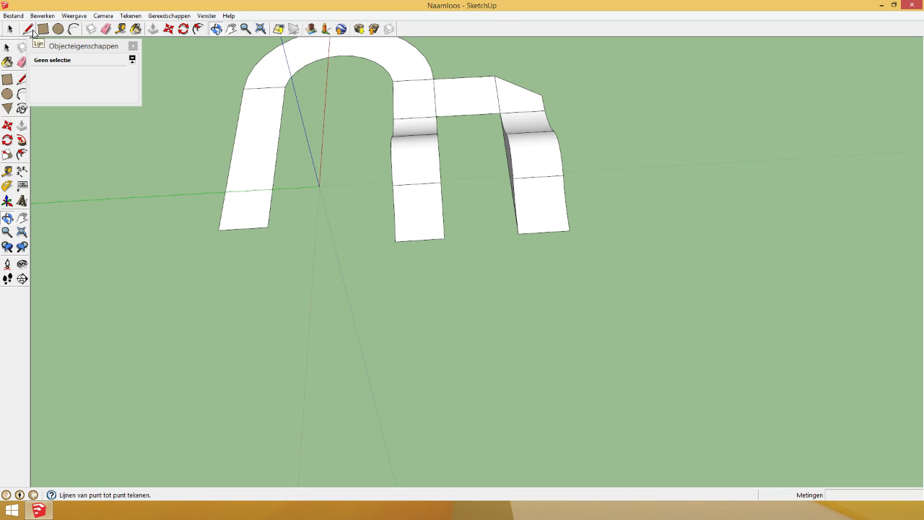
left_click(29, 29)
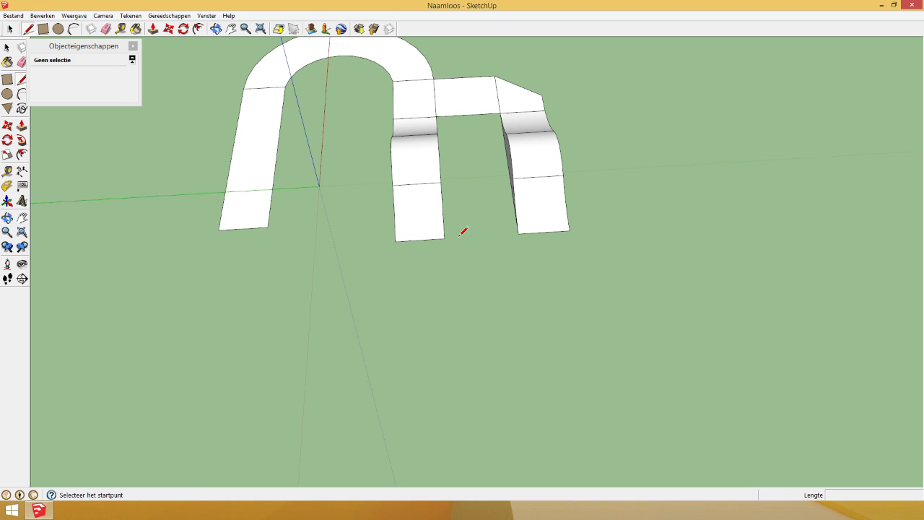
left_click(396, 241)
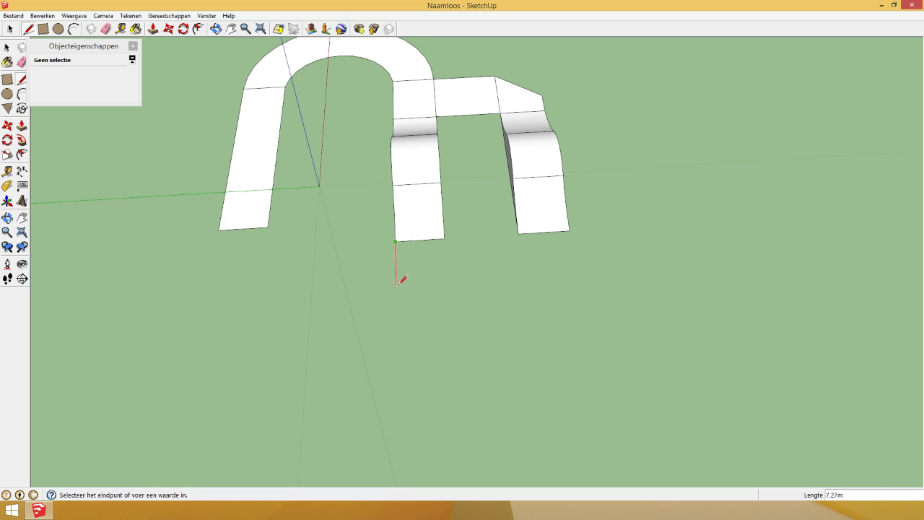
left_click(395, 291)
double_click(221, 303)
left_click(267, 228)
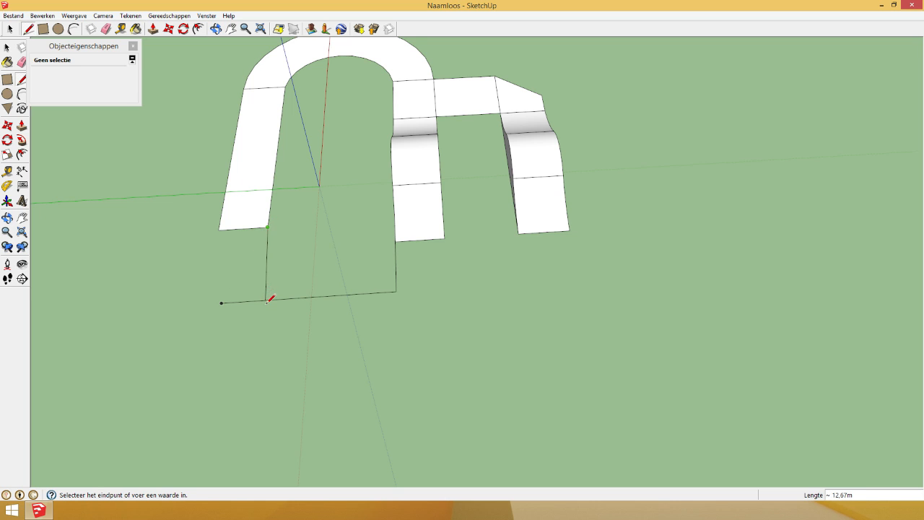
left_click(260, 300)
left_click(11, 29)
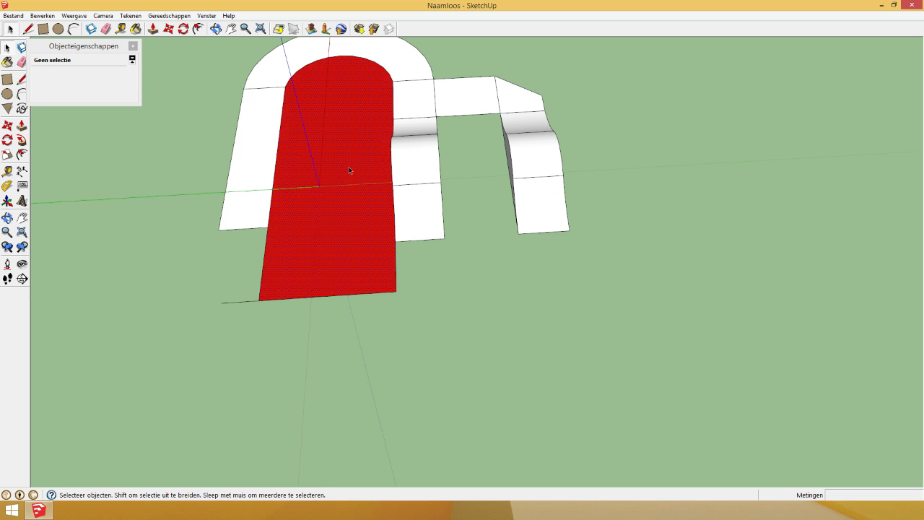
- Delete the face between the two legs and draw a circle centred on the cross line's midpoint, reaching its end on the middle leg's side
left_click(314, 213)
key("Delete")
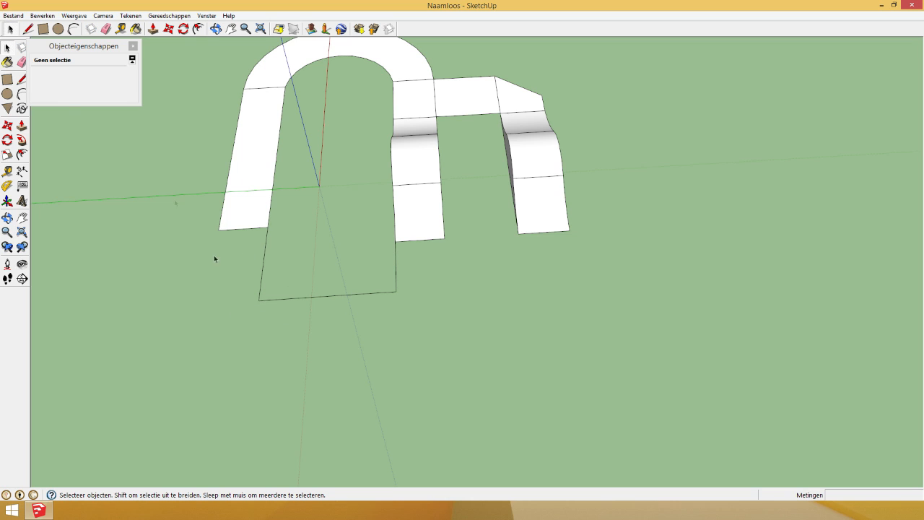
left_click(58, 29)
left_click(327, 295)
left_click(396, 292)
left_click(11, 29)
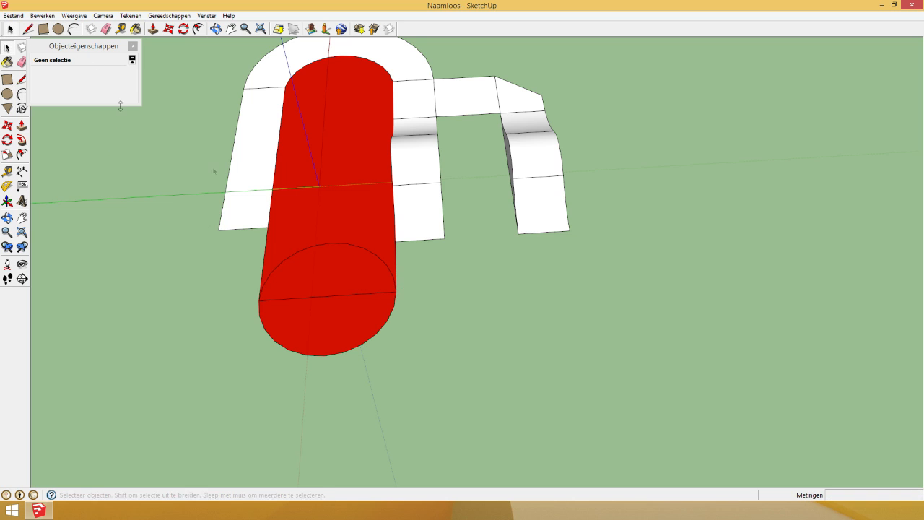
left_click(28, 29)
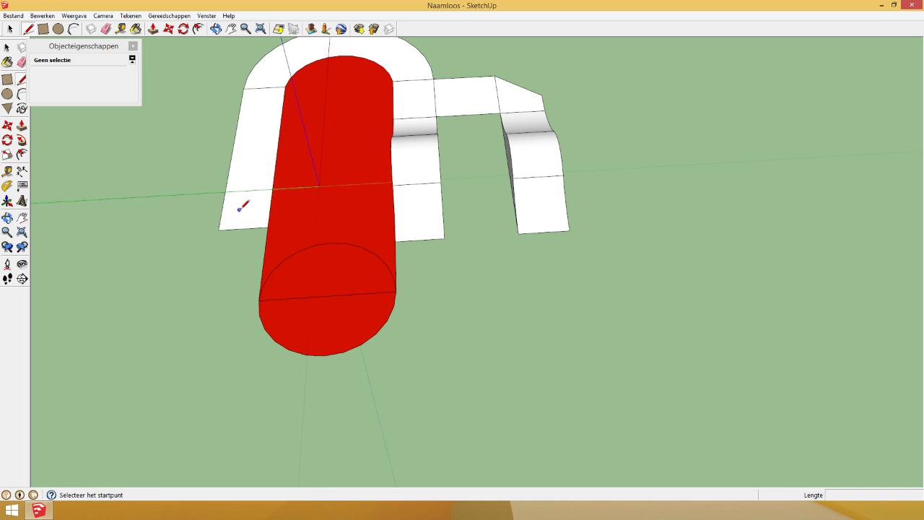
key("space")
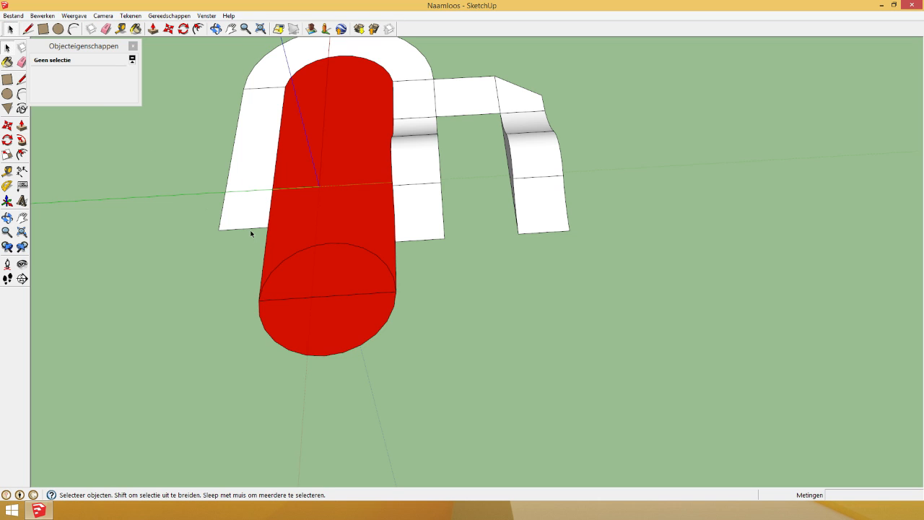
- Copy the first leg's end edge and move the copy so its inner end meets the cross line's end
left_click(249, 229)
left_click(241, 230)
key("ctrl+c")
key("ctrl+v")
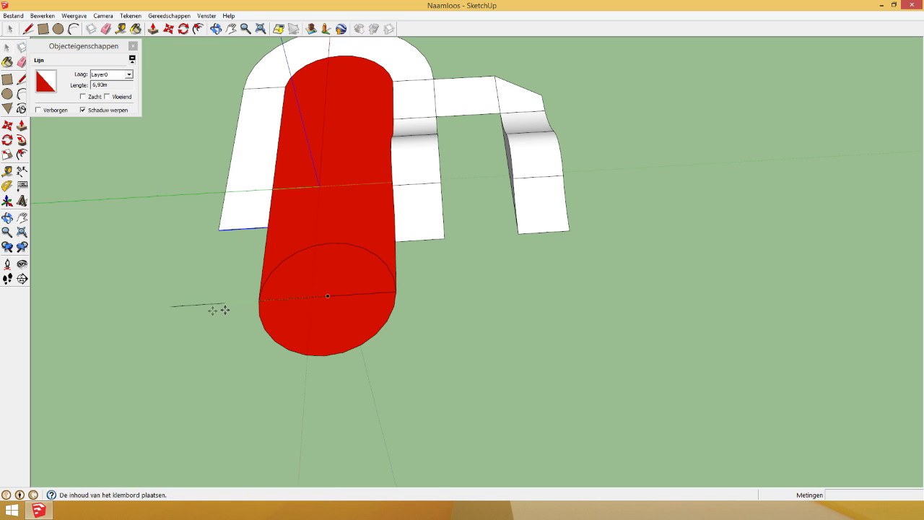
left_click(202, 309)
left_click_drag(196, 304, 207, 316)
left_click(204, 317)
left_click(258, 294)
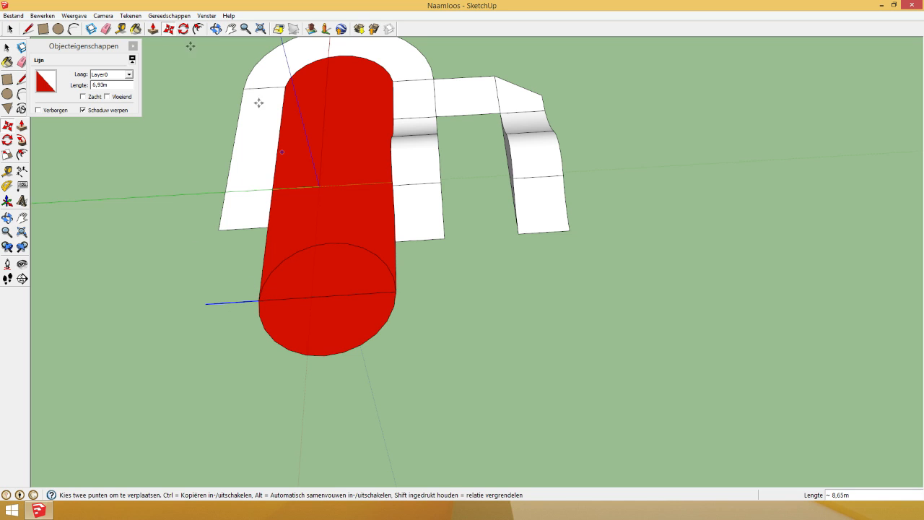
- Draw a line from the first leg's outer corner to the copied edge's outer end and reverse the new face
left_click(28, 29)
left_click(220, 230)
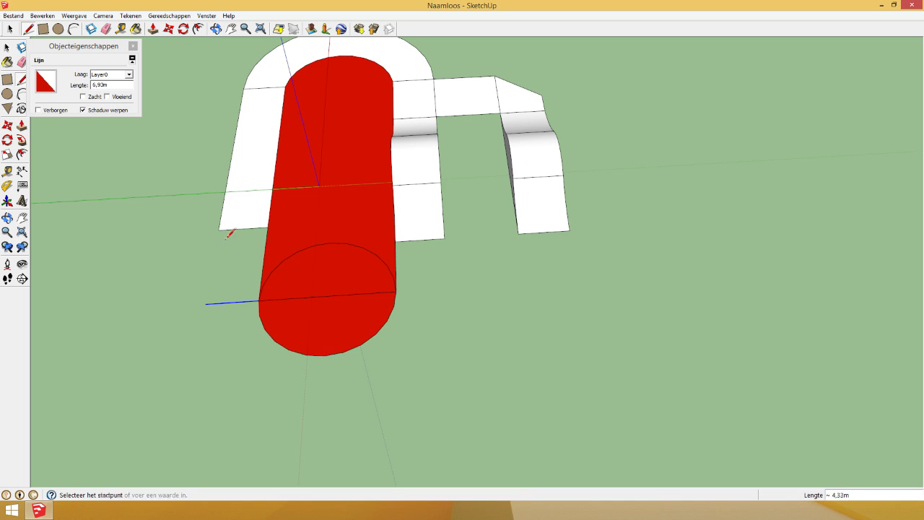
left_click(205, 303)
left_click(10, 29)
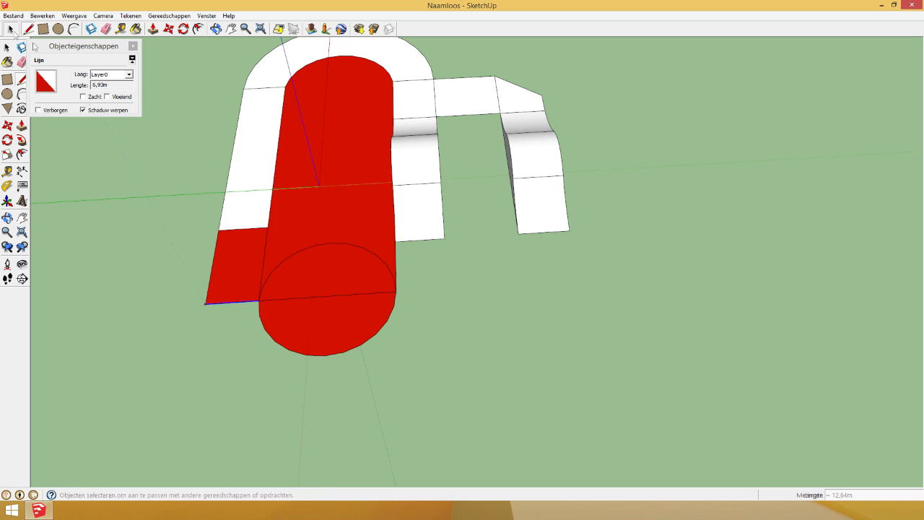
right_click(235, 251)
left_click(275, 350)
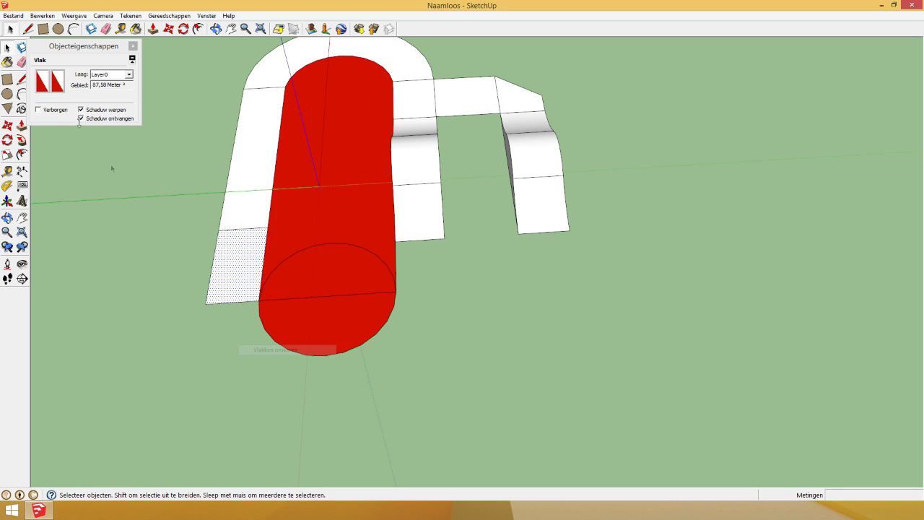
- Delete the faces between the legs and inside the circle, plus the half of the circle lying between the legs
left_click(315, 156)
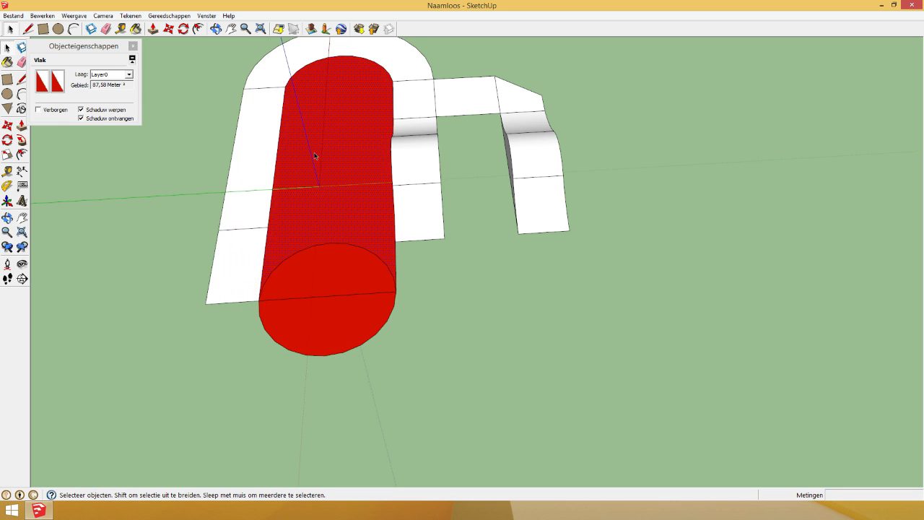
key("Delete")
left_click(330, 266)
key("Delete")
key("Delete")
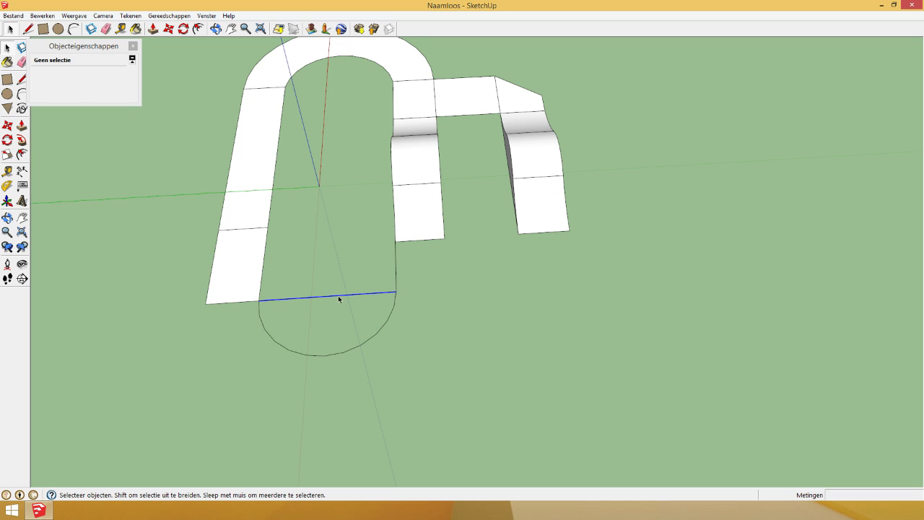
- Draw a larger concentric circle of about 15.98 m radius from the cross line's midpoint to the extended first leg's outer corner
left_click(339, 298)
left_click(78, 28)
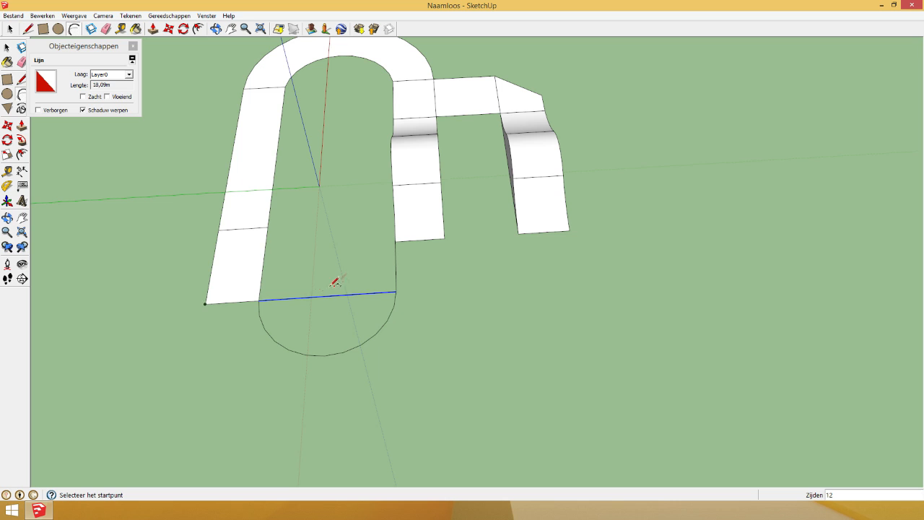
left_click(59, 28)
left_click(328, 296)
left_click(207, 303)
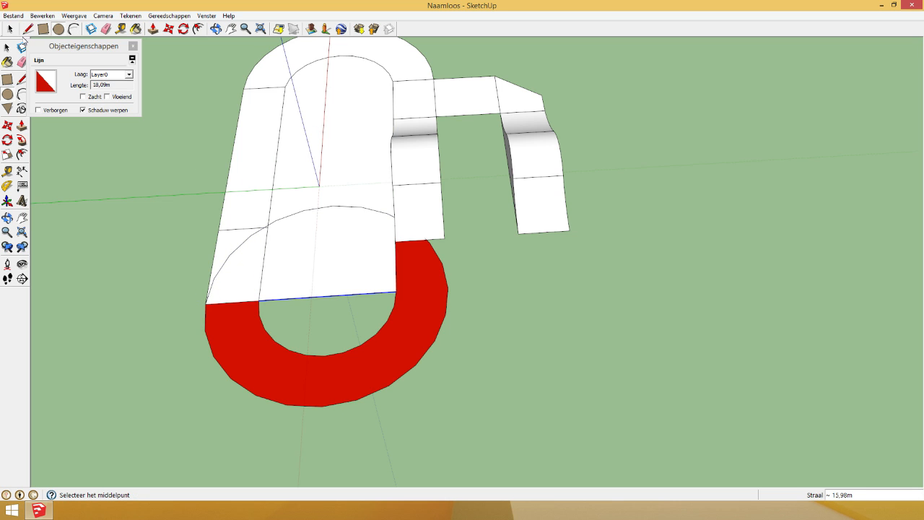
- Delete the faces filling the area between the legs, and erase the cross line that closes the bend
left_click(10, 29)
left_click(354, 181)
key("Delete")
left_click(351, 243)
key("Delete")
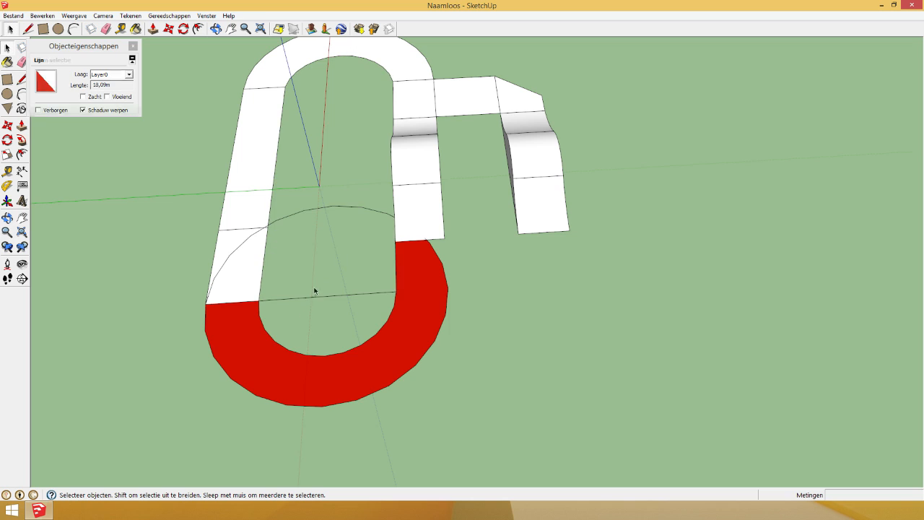
left_click(312, 299)
key("Delete")
- Erase the large circle's leftover arc crossing the first leg and the seam line where that leg was extended
left_click(246, 244)
key("Delete")
left_click(253, 234)
left_click(247, 229)
key("Delete")
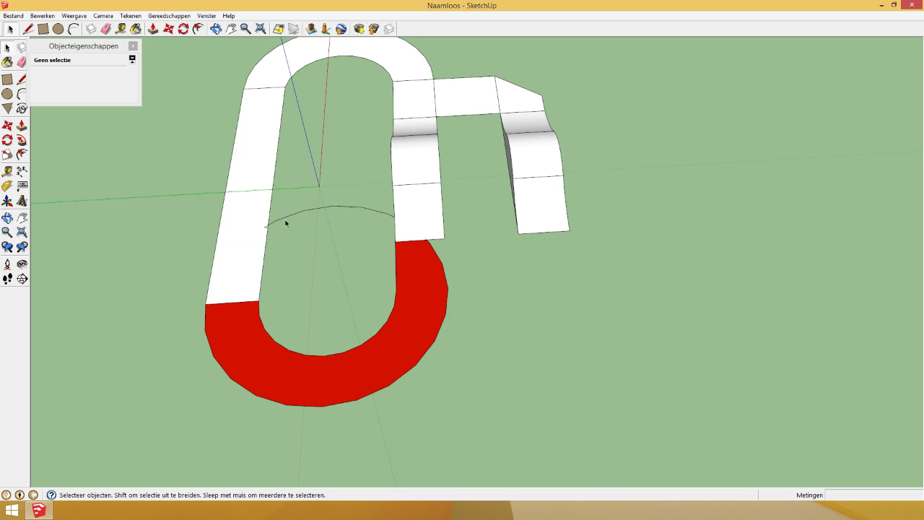
key("ctrl+a")
key("Delete")
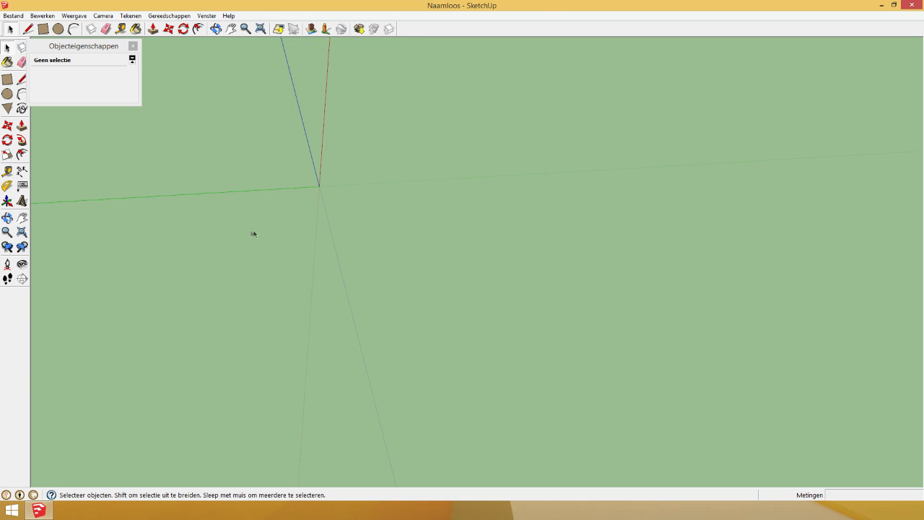
key("ctrl+z")
- Erase the large circle's remaining arc in the open area between the two legs
left_click(312, 210)
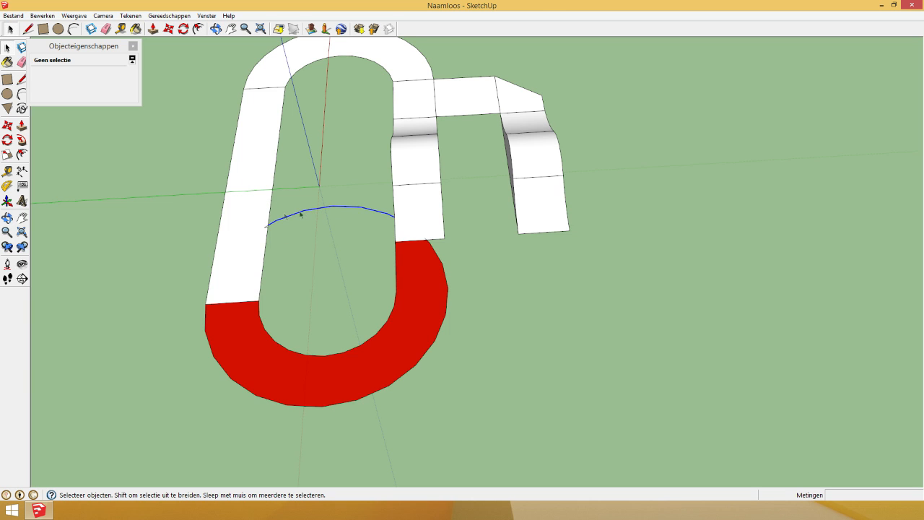
scroll(258, 219, "up", 3)
key("Delete")
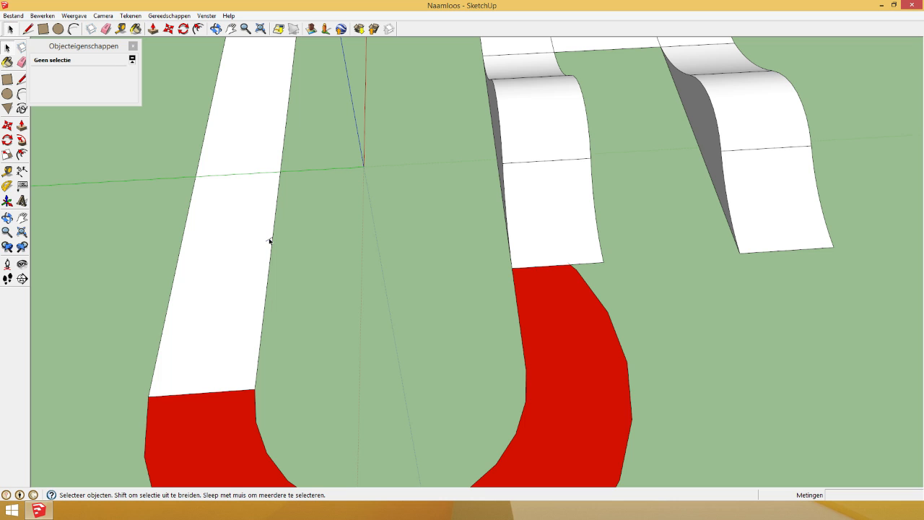
- Draw a line from a vertex on the bend's outer curve to the middle leg's outer end corner
scroll(552, 286, "down", 4)
scroll(566, 285, "up", 6)
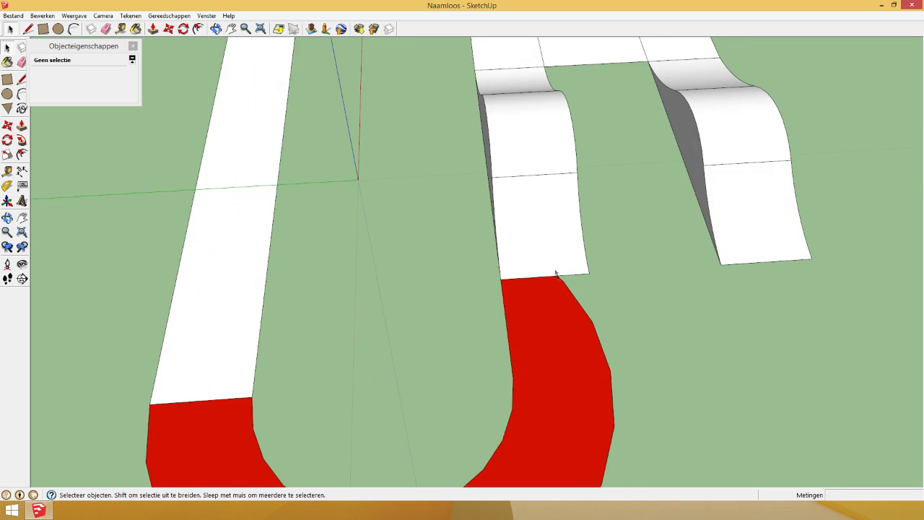
left_click(569, 286)
scroll(563, 287, "down", 2)
scroll(563, 287, "up", 1)
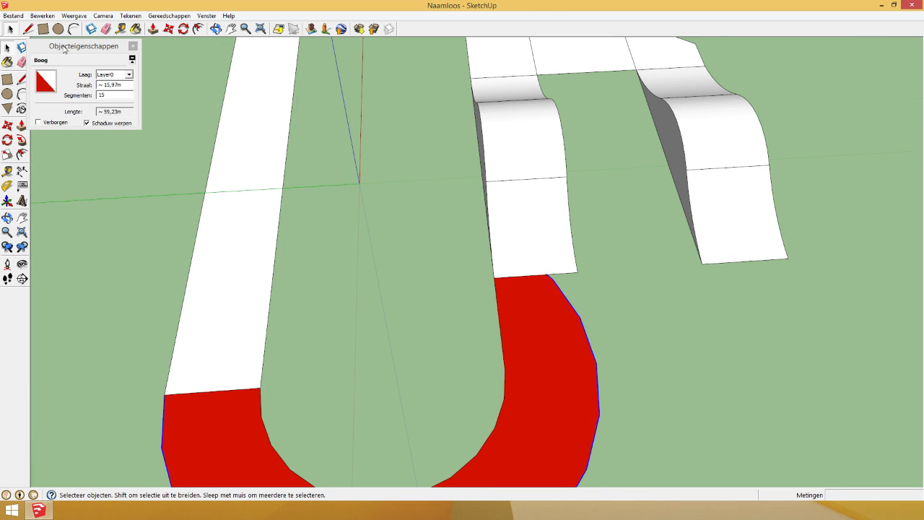
left_click(31, 32)
left_click(596, 363)
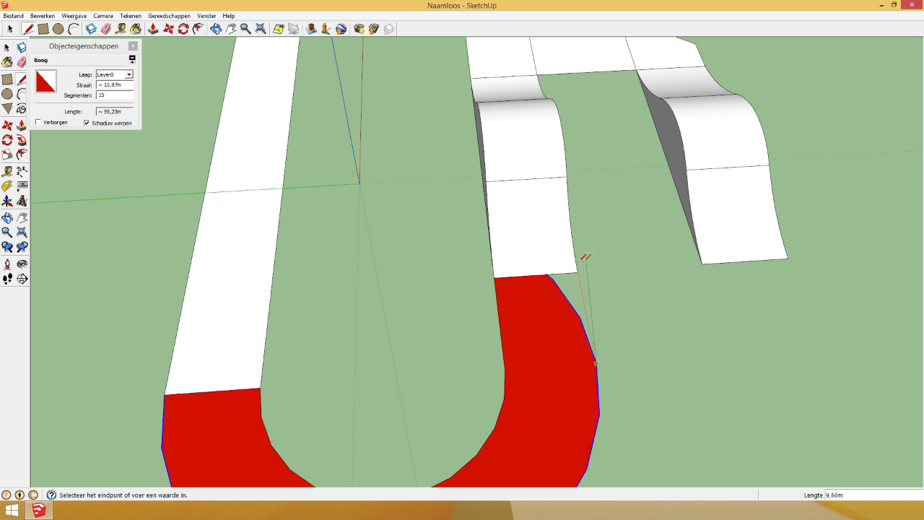
left_click(577, 272)
scroll(395, 200, "down", 2)
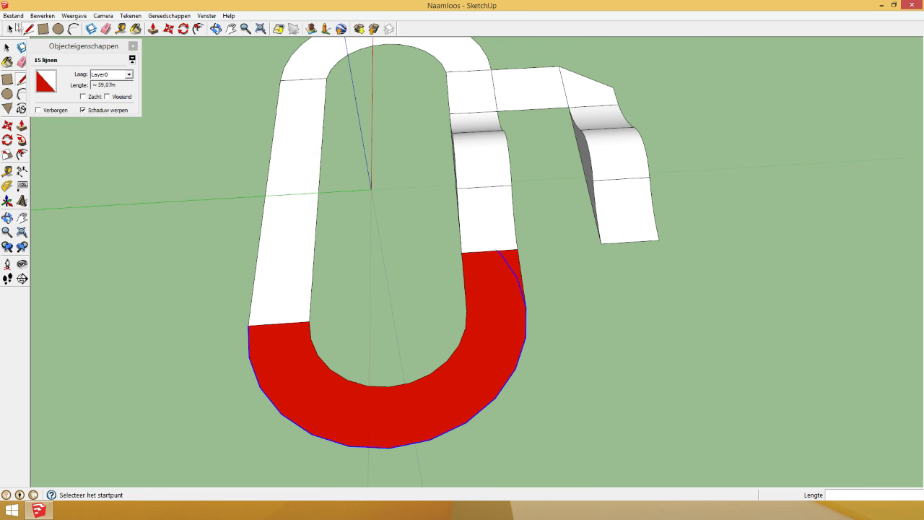
- Erase the leftover outer arc piece inside the bend's face near the middle leg's end
left_click(10, 29)
left_click(514, 276)
key("Delete")
scroll(499, 260, "up", 5)
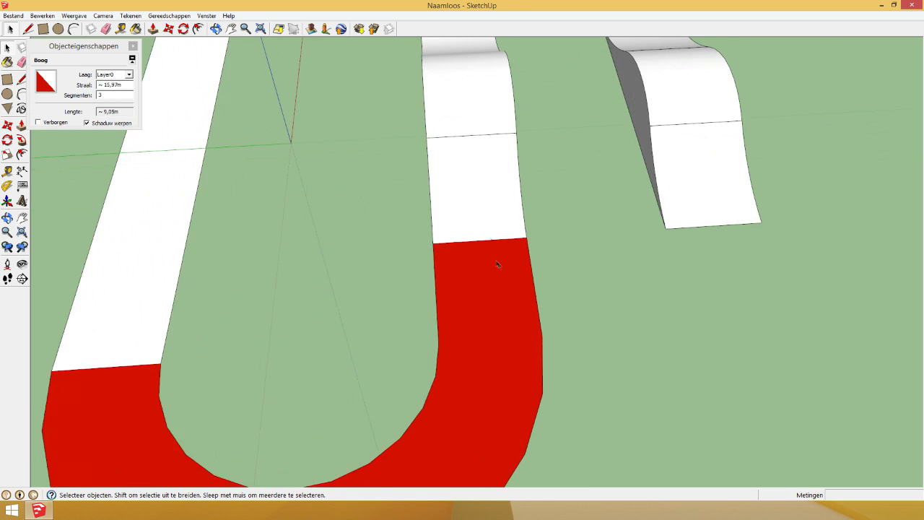
left_click(459, 245)
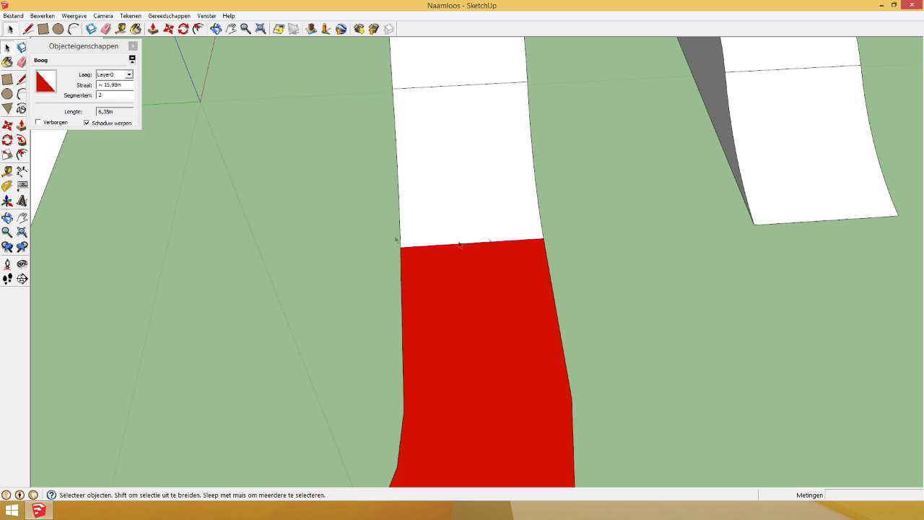
- Extend the third leg's outer edge past its end with a straight line from the outer corner
left_click(219, 29)
left_click_drag(433, 392, 417, 307)
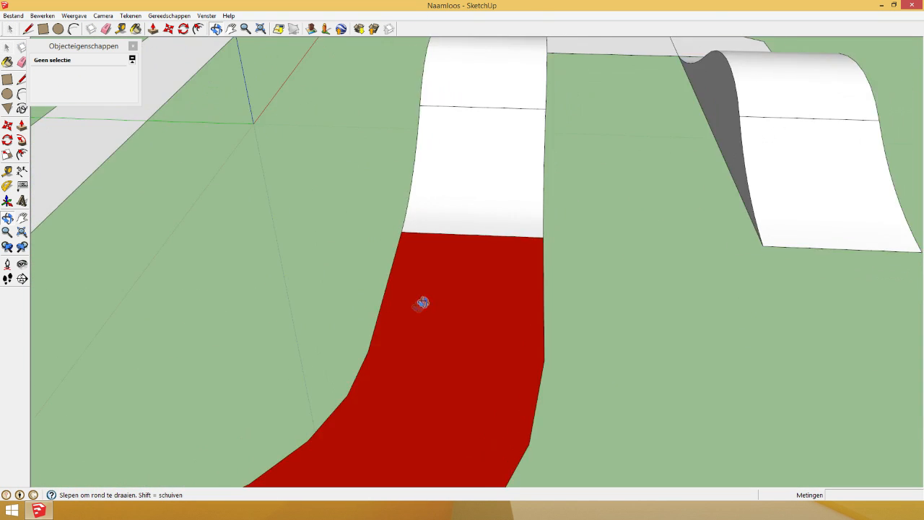
scroll(417, 307, "down", 5)
left_click(28, 28)
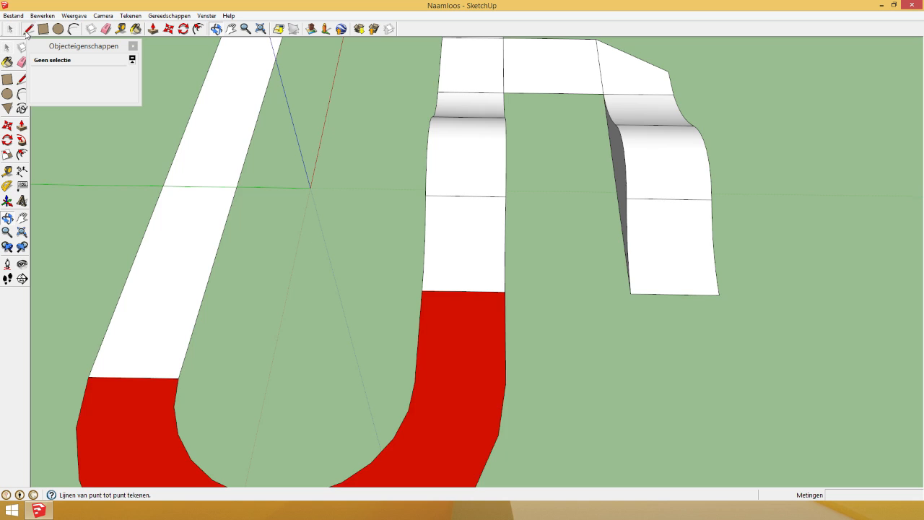
left_click(713, 295)
left_click(722, 335)
- Try a diagonal and a 31.20 m line along the green axis across the bend, and undo both lines
scroll(703, 353, "up", 3)
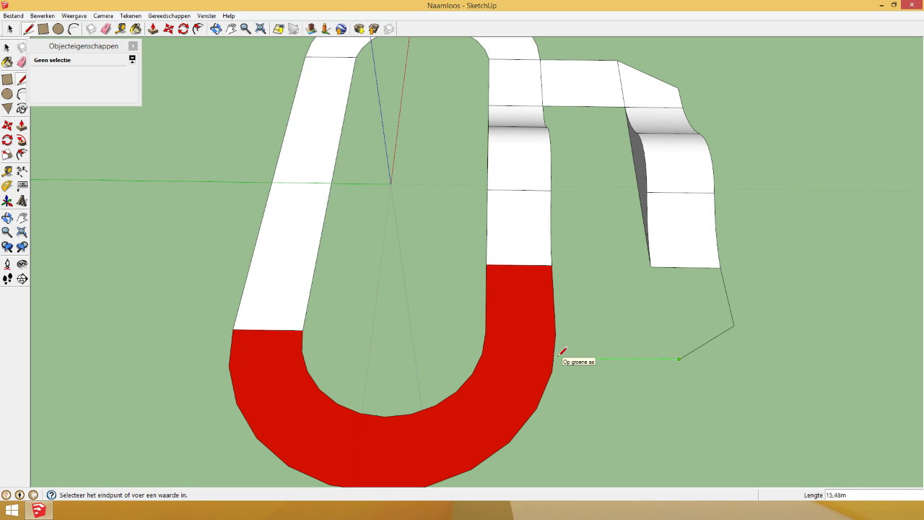
left_click(432, 355)
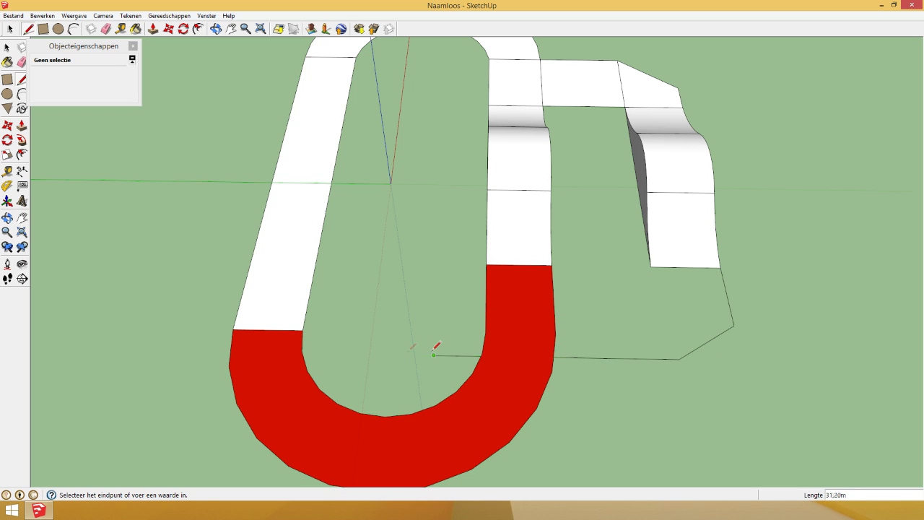
scroll(565, 340, "up", 3)
left_click(217, 30)
mouse_move(454, 264)
left_mouse_down()
mouse_move(402, 208)
mouse_move(468, 254)
left_mouse_up()
key("ctrl+z")
key("ctrl+z")
- Draw a diagonal from the extended outer edge's end and a line of about 12.83 m to the bend's outer edge
left_click_drag(424, 213, 470, 268)
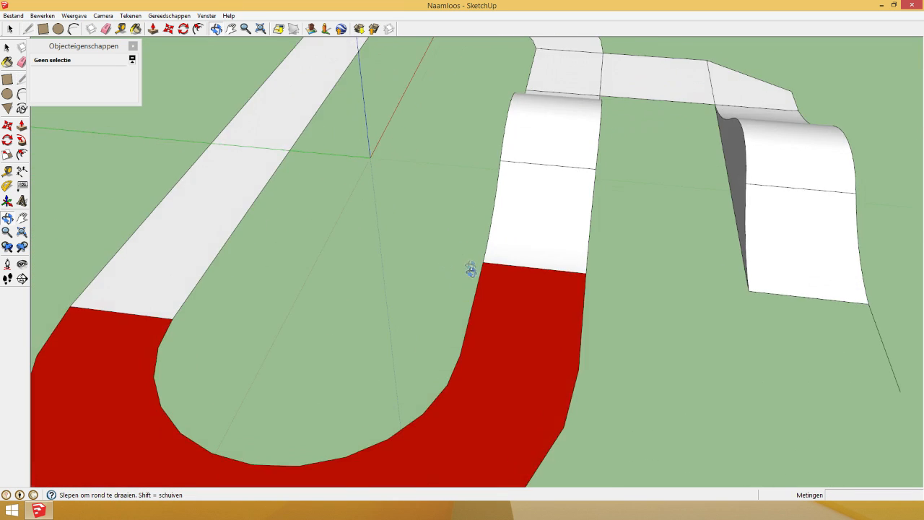
scroll(451, 245, "down", 3)
left_click(29, 29)
left_click(661, 309)
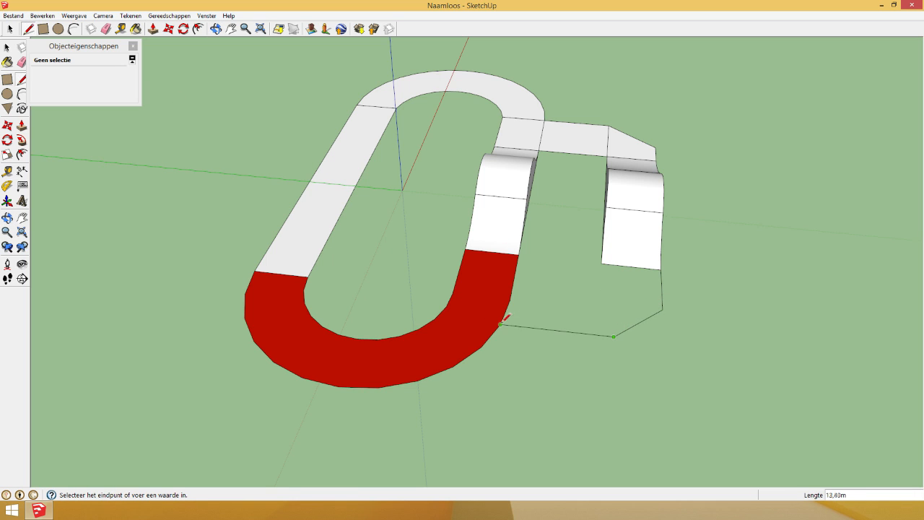
left_click(503, 323)
- Try a straight line from the third leg's inner end corner to the middle leg's outer corner, and undo it
left_click(27, 31)
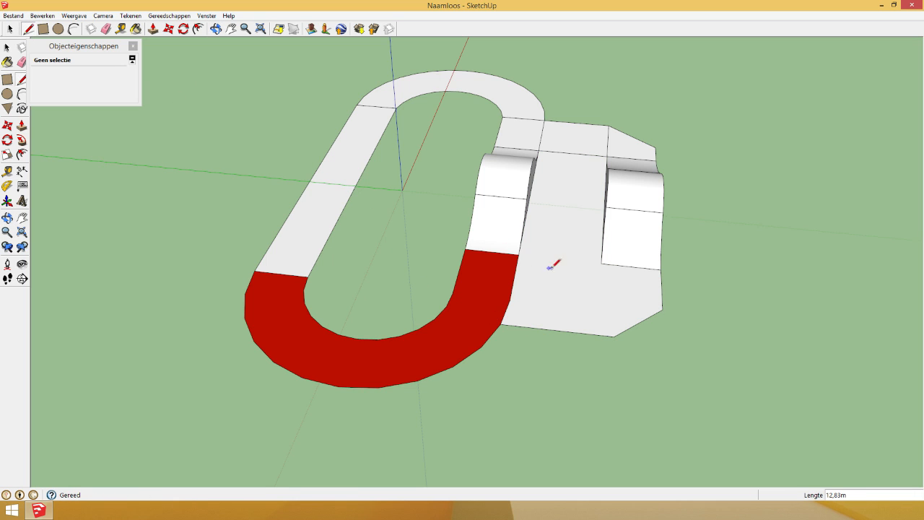
left_click(601, 257)
left_click(519, 255)
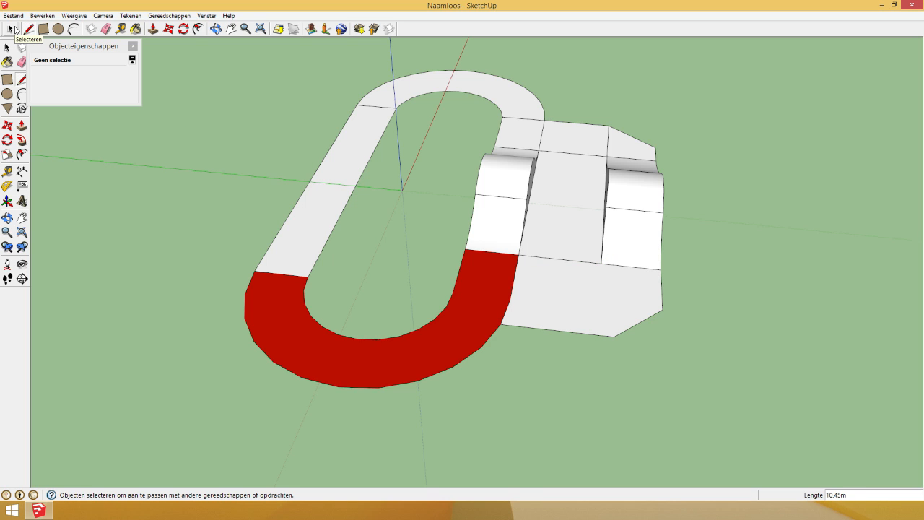
key("ctrl+z")
- Draw an inner diagonal from the third leg's inner corner and a 7.31 m line to the bend, and delete the enclosed face between the legs
left_click(601, 264)
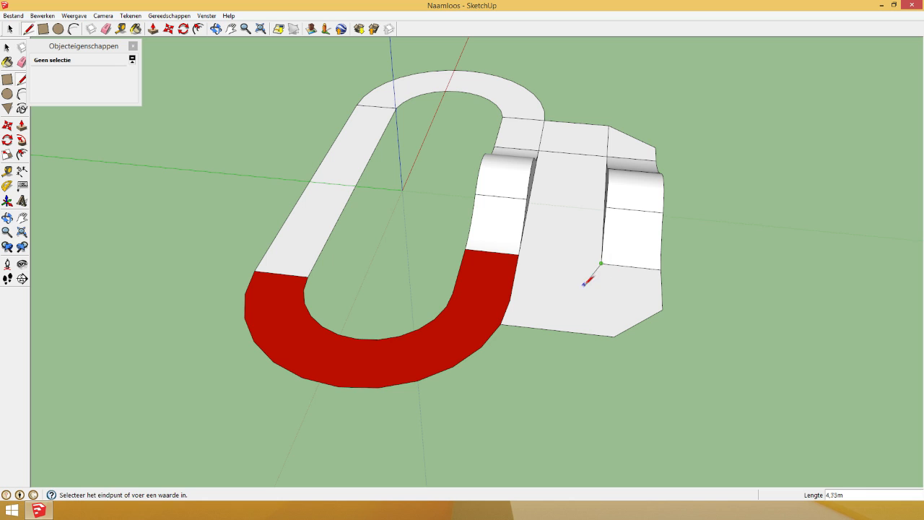
left_click(573, 288)
left_click(513, 282)
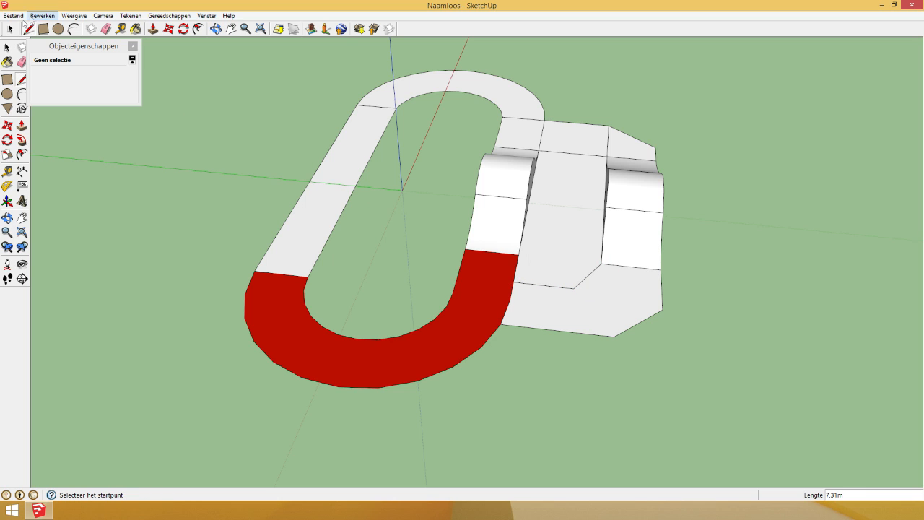
left_click(10, 28)
left_click(564, 202)
key("Delete")
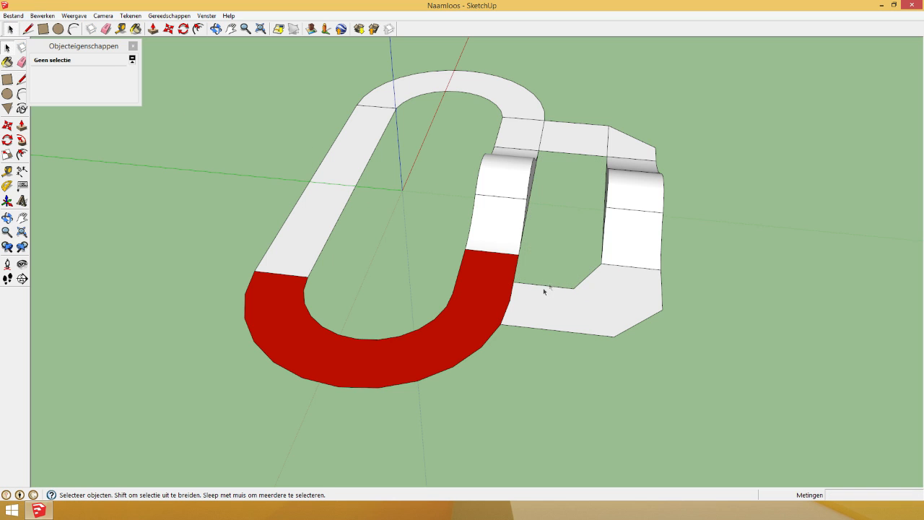
- Reverse the face of the red U-shaped bend
right_click(486, 308)
left_click(565, 401)
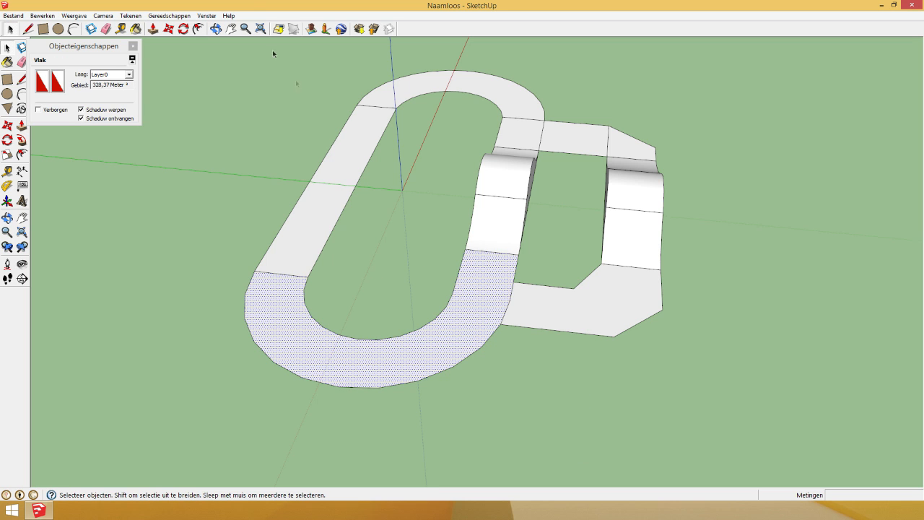
- Draw a line of about 6.93 m across the first leg just beside its joint with the far bend, and clear the selection
left_click(216, 29)
left_click_drag(311, 159, 331, 196)
left_click(27, 29)
scroll(296, 112, "up", 4)
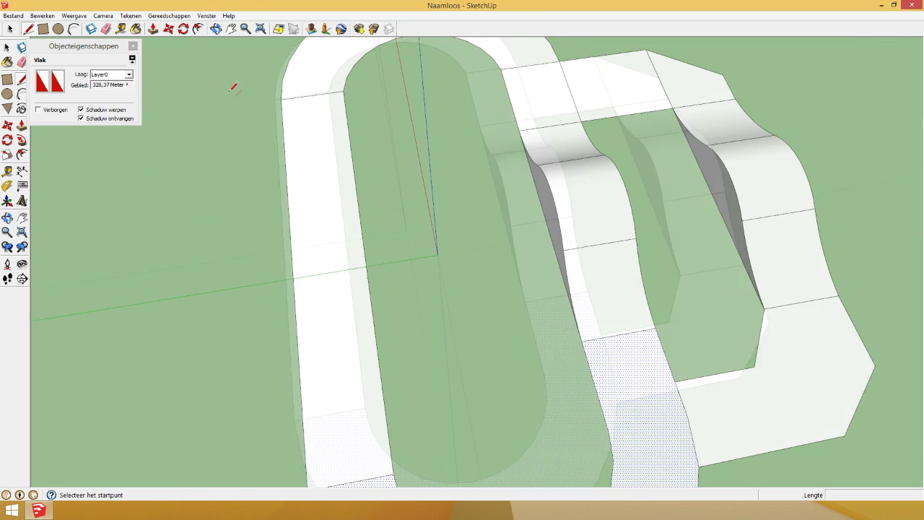
left_click(286, 109)
left_click(352, 99)
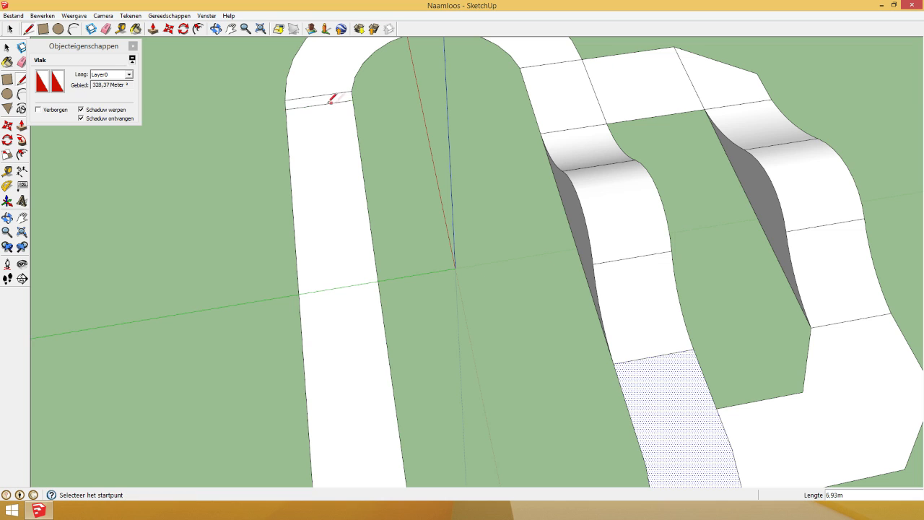
scroll(297, 164, "down", 3)
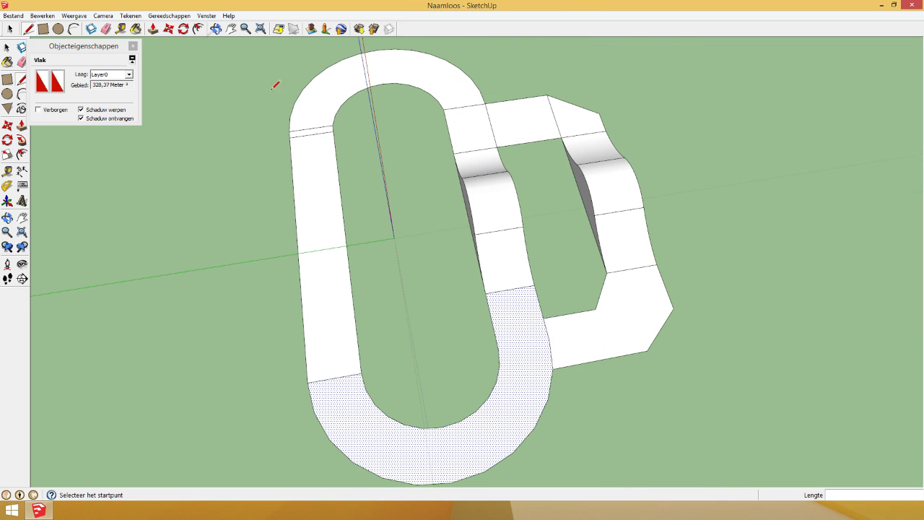
left_click(10, 29)
left_click(211, 81)
left_click(43, 16)
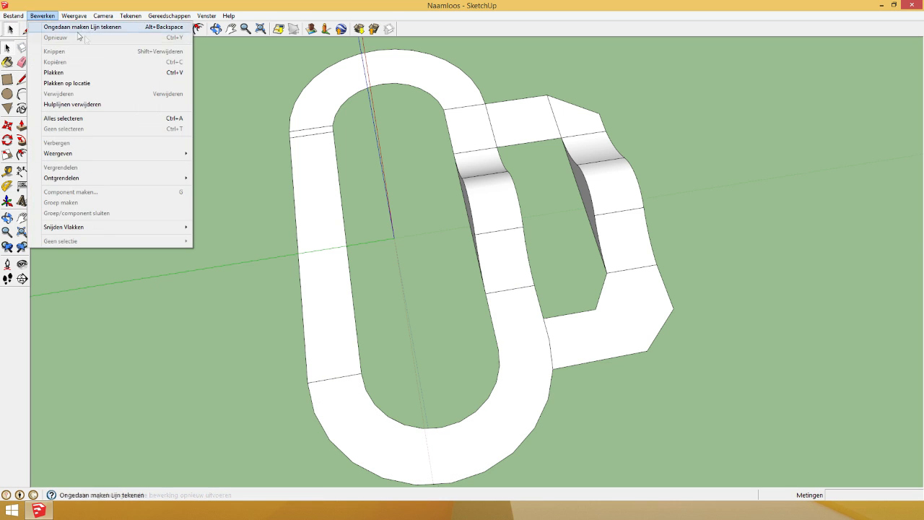
left_click(33, 4)
- Draw a line across the far bend's opening, from the first leg's inner corner to the middle leg's inner corner
left_click(28, 28)
left_click(333, 131)
left_click(443, 110)
- Draw a long line along the green direction from the track's outer corner, and continue it with three edges of a wide outline behind the track
scroll(535, 149, "down", 3)
scroll(351, 223, "down", 3)
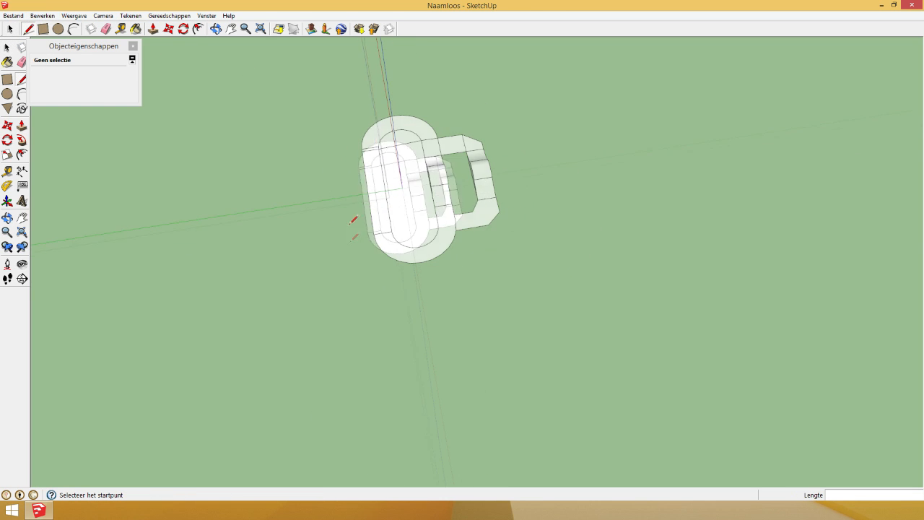
scroll(423, 227, "down", 5)
scroll(245, 153, "up", 2)
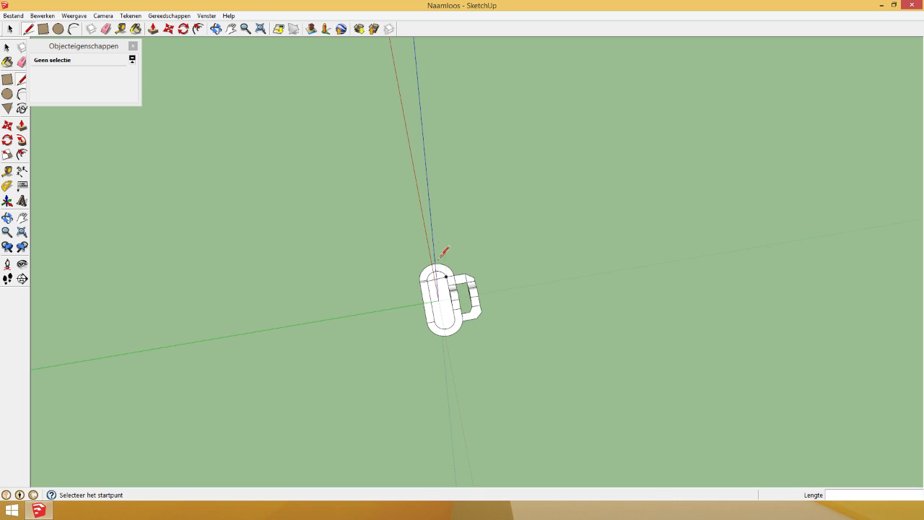
left_click(474, 275)
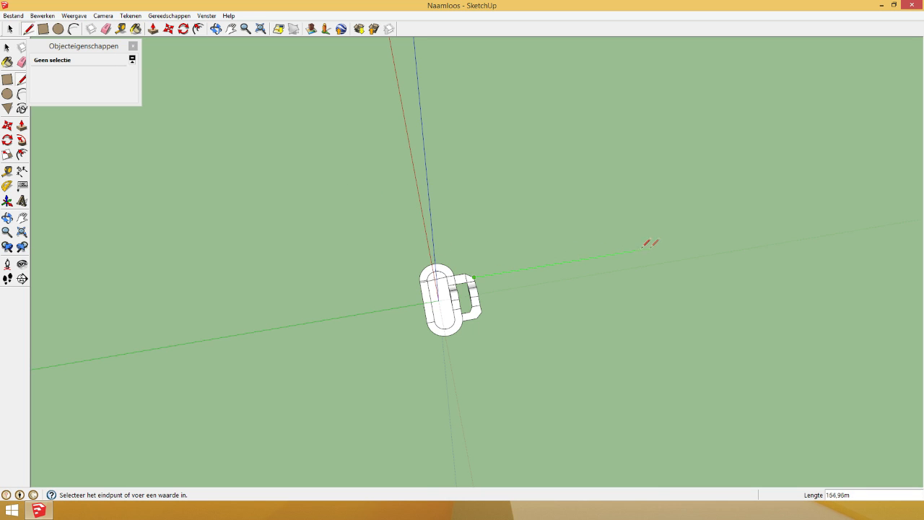
left_click(718, 233)
scroll(709, 187, "down", 3)
left_click(614, 136)
left_click(416, 120)
left_click(313, 260)
- Try to continue the wide outline around the remaining sides of the track, and undo those edges
left_click(377, 429)
scroll(388, 385, "down", 3)
left_click(485, 451)
left_click(652, 347)
left_click(610, 269)
left_click(523, 240)
scroll(582, 304, "up", 3)
scroll(574, 299, "up", 3)
scroll(570, 238, "down", 3)
left_click(565, 243)
left_click(216, 28)
left_click_drag(303, 204, 347, 243)
key("ctrl+z")
- Draw six edges from the outline's open end around the track, closing it at the first corner behind the track with an edge of about 287 m
key("l")
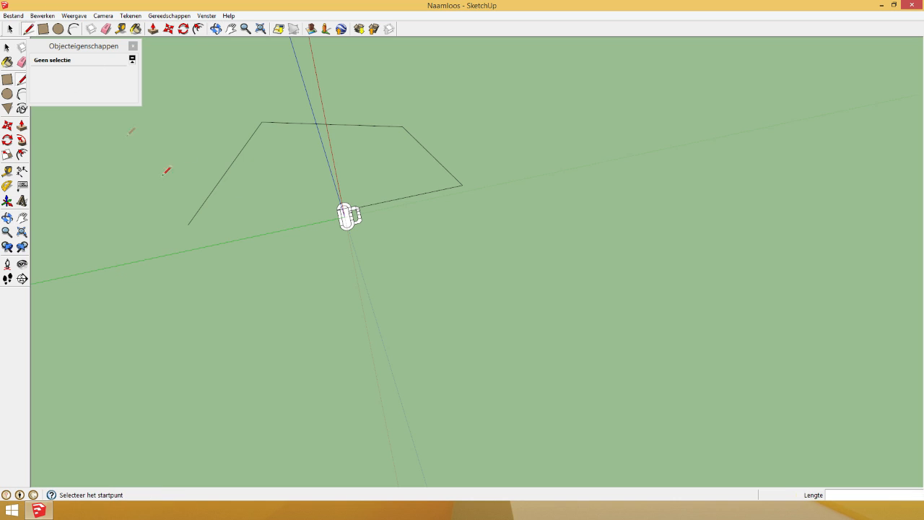
left_click(188, 225)
left_click(197, 354)
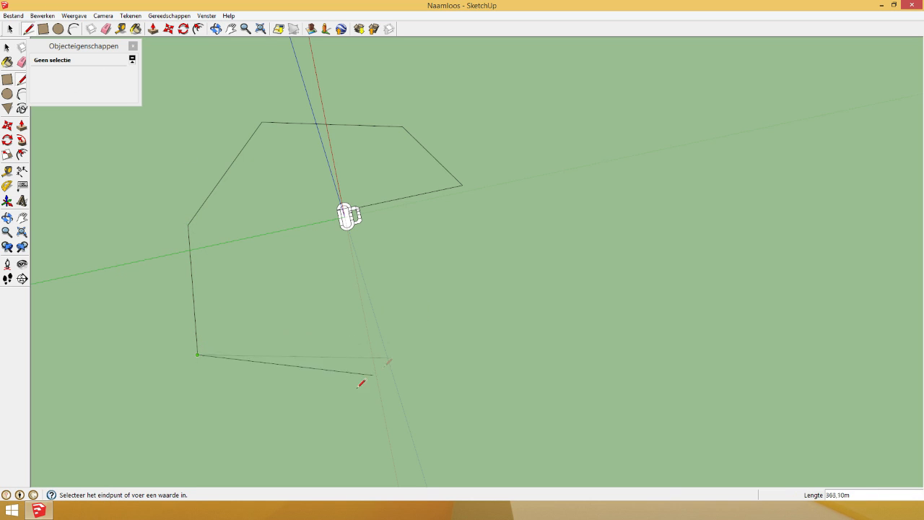
left_click(370, 426)
left_click(514, 391)
left_click(556, 271)
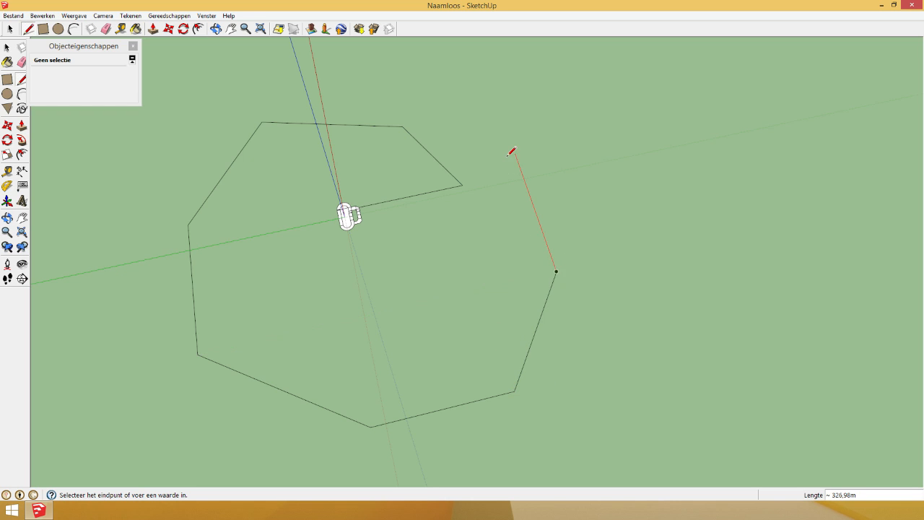
left_click(517, 156)
left_click(402, 126)
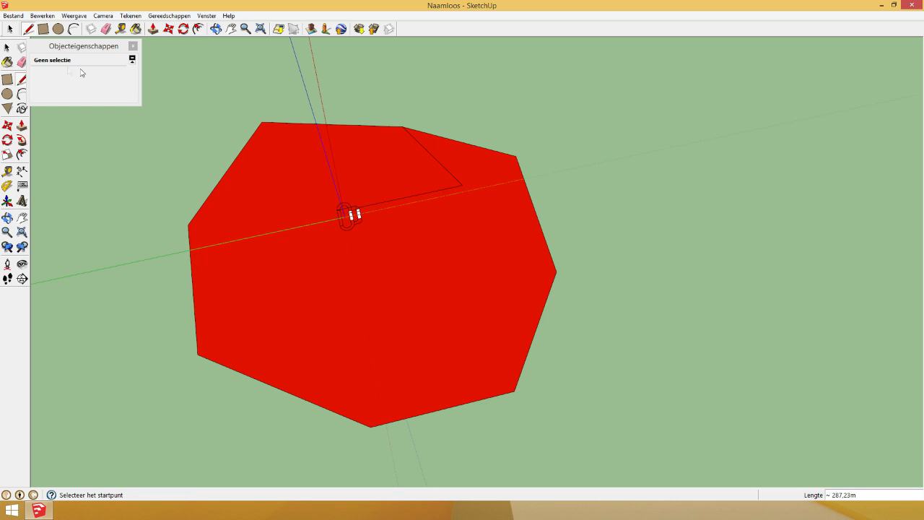
- Delete the two construction lines that connect the wide outline to the track
key("space")
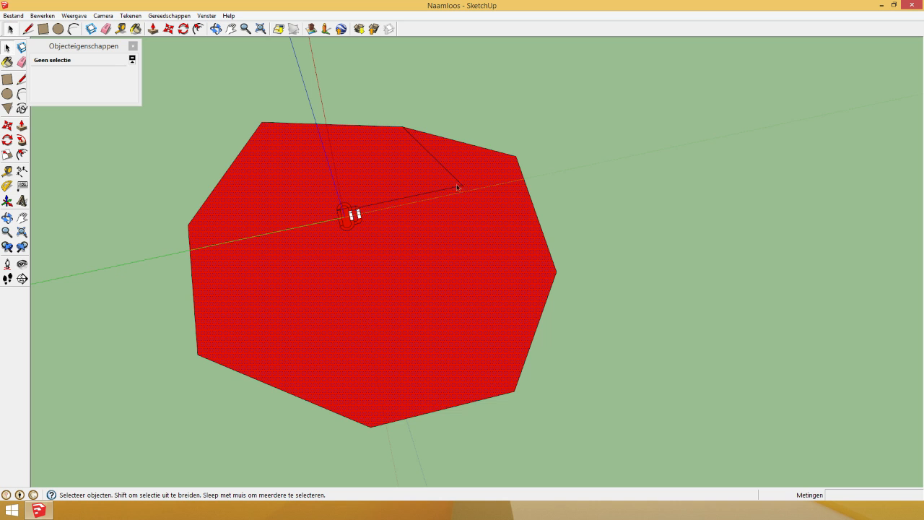
left_click(459, 185)
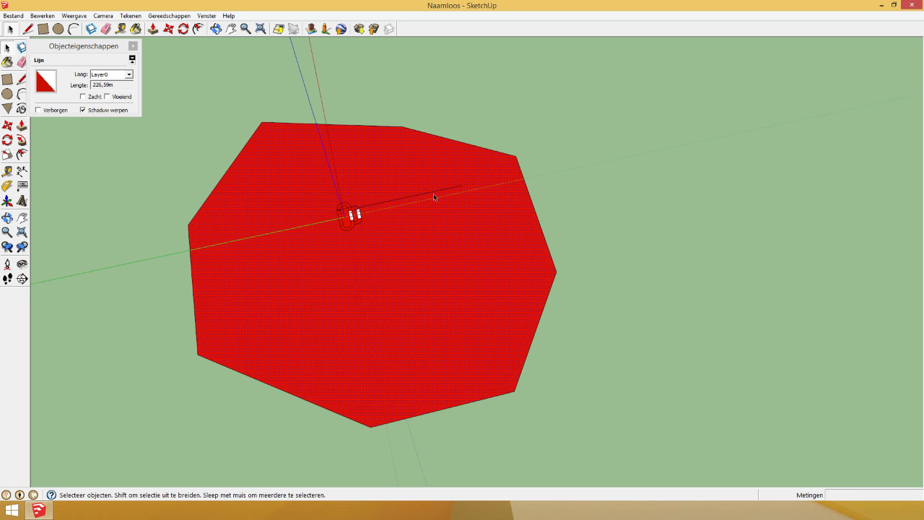
left_click(424, 194)
key("Delete")
- Select all connected geometry of the track and its surrounding ground, and reverse the faces
scroll(321, 206, "up", 8)
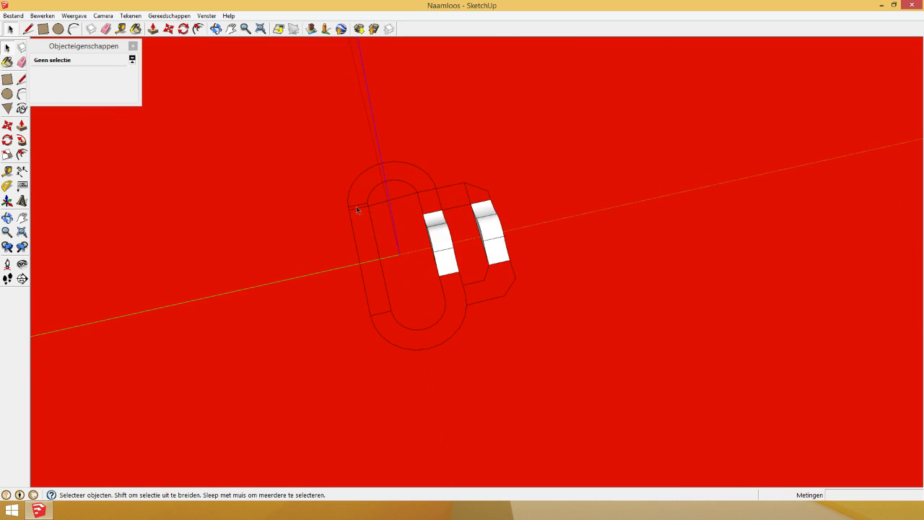
left_click(354, 213)
scroll(393, 211, "down", 2)
triple_click(393, 211)
right_click(393, 211)
mouse_move(407, 337)
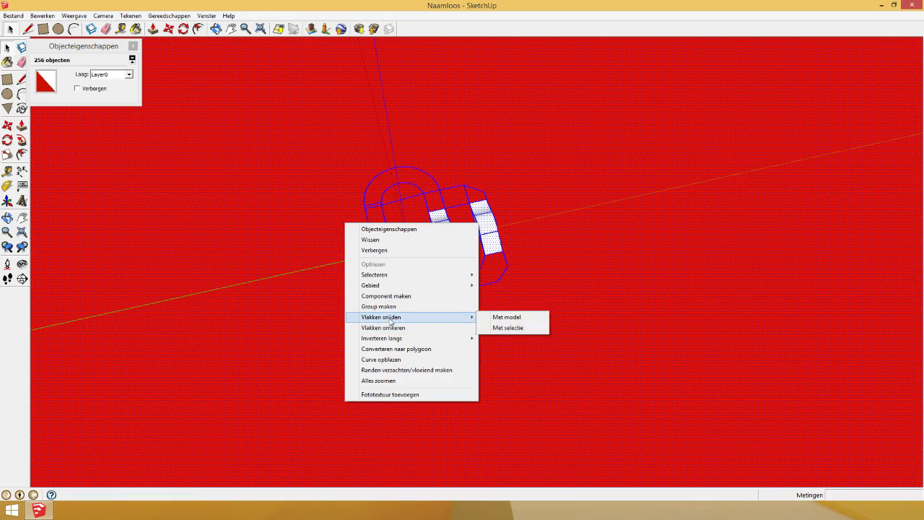
left_click(377, 328)
scroll(373, 231, "up", 2)
left_click(375, 242)
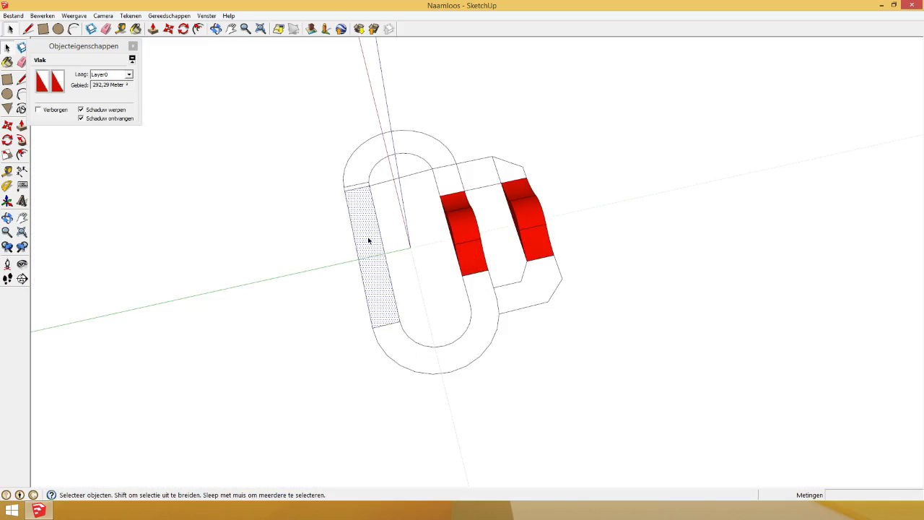
key("ctrl+z")
key("ctrl+z")
key("ctrl+z")
key("ctrl+z")
key("ctrl+z")
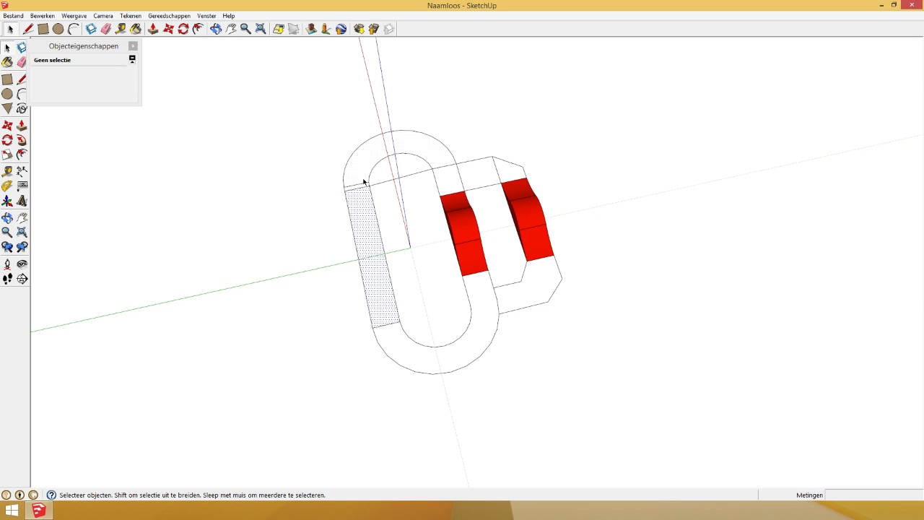
key("Delete")
left_click(400, 198)
key("Delete")
- Select the curved top surfaces and the side faces of both humps, and reverse them
left_click(524, 241)
scroll(517, 242, "up", 4)
left_click(524, 132)
left_click(402, 229, "shift")
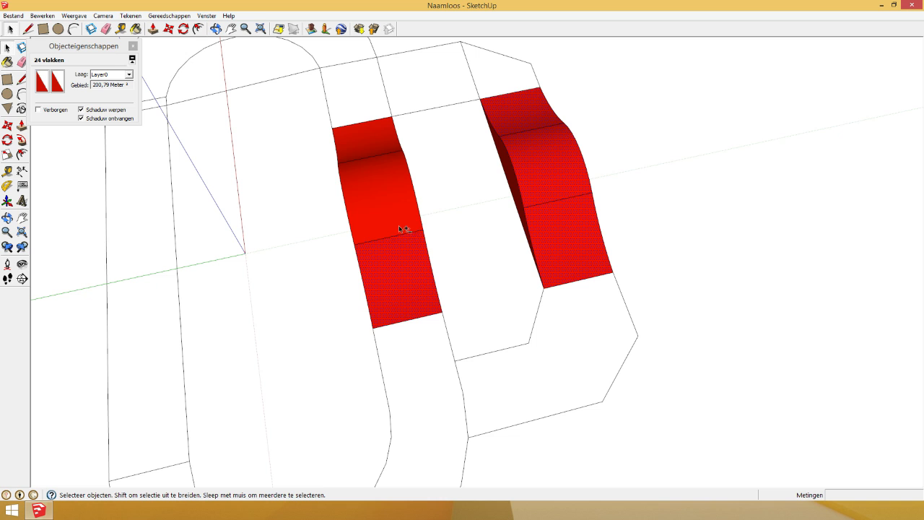
left_click(216, 30)
left_click_drag(352, 171, 512, 88)
left_click(7, 47)
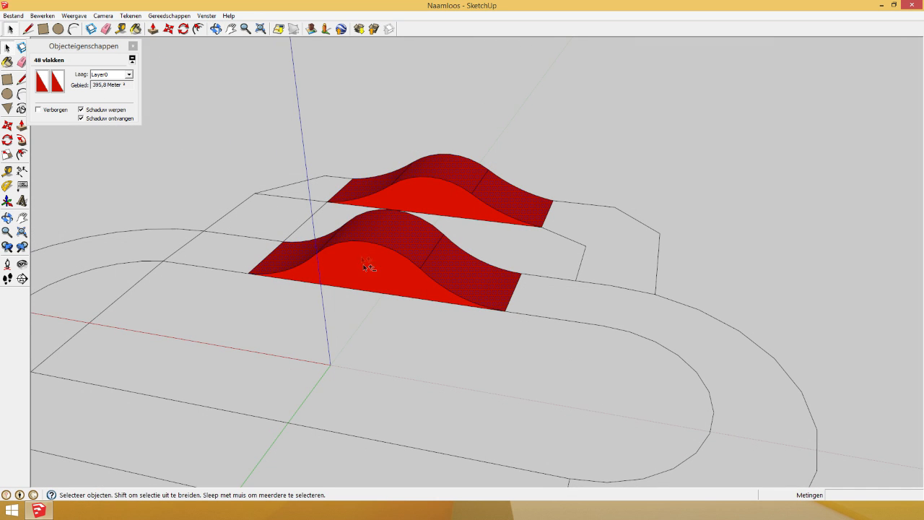
left_click(432, 171, "shift")
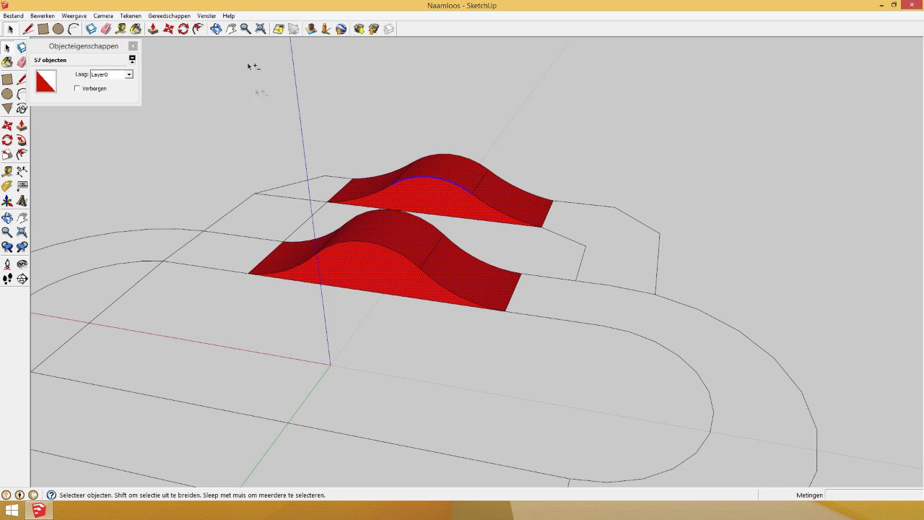
left_click(217, 29)
left_click_drag(376, 163, 202, 183)
left_click_drag(320, 183, 277, 157)
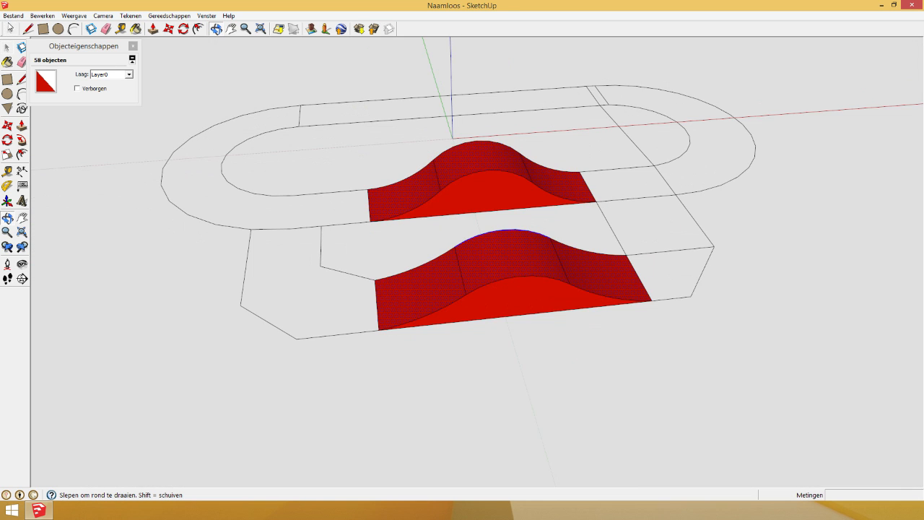
left_click(7, 32)
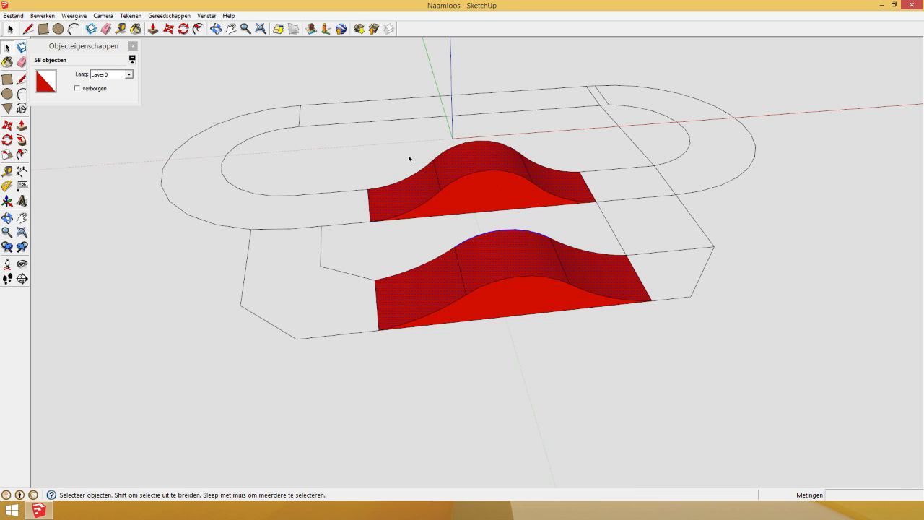
right_click(503, 294)
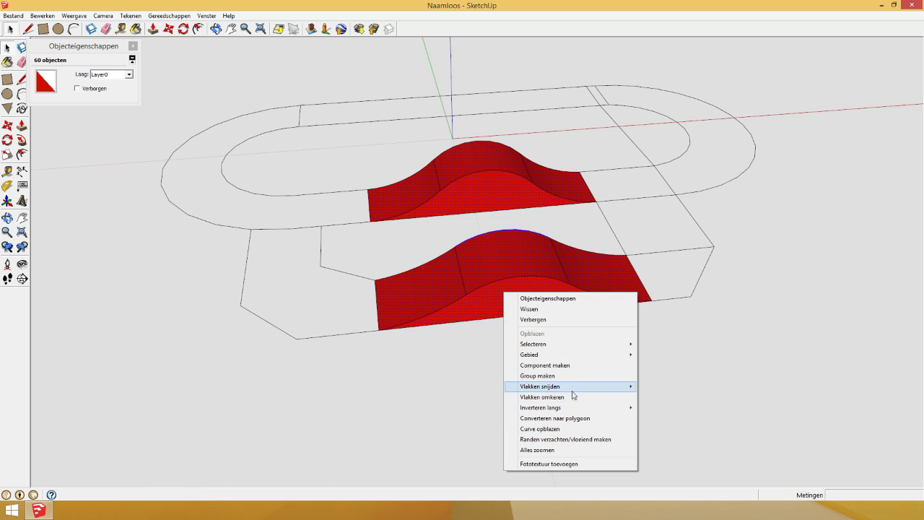
left_click(572, 396)
- Delete the bottom face beneath the middle leg's hump from the model's underside
left_click(216, 29)
left_click_drag(387, 181, 486, 315)
scroll(474, 272, "down", 9)
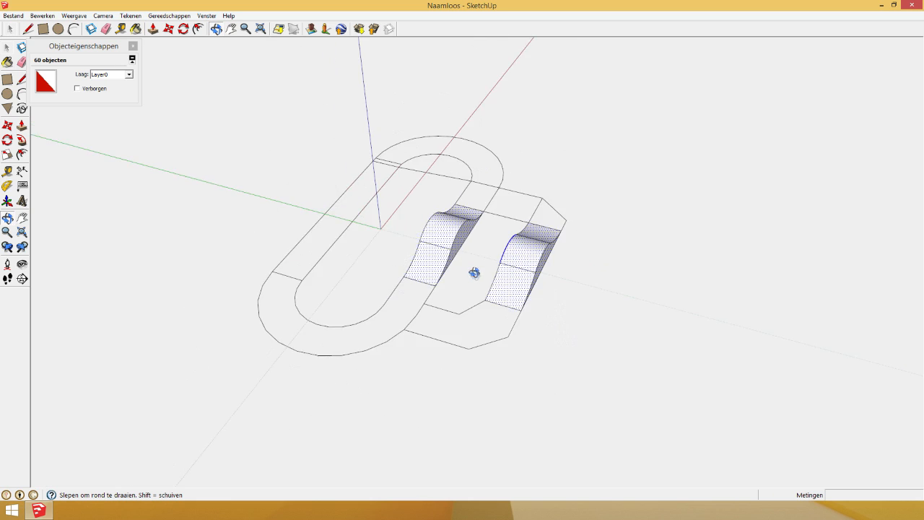
left_click(9, 30)
left_click(208, 69)
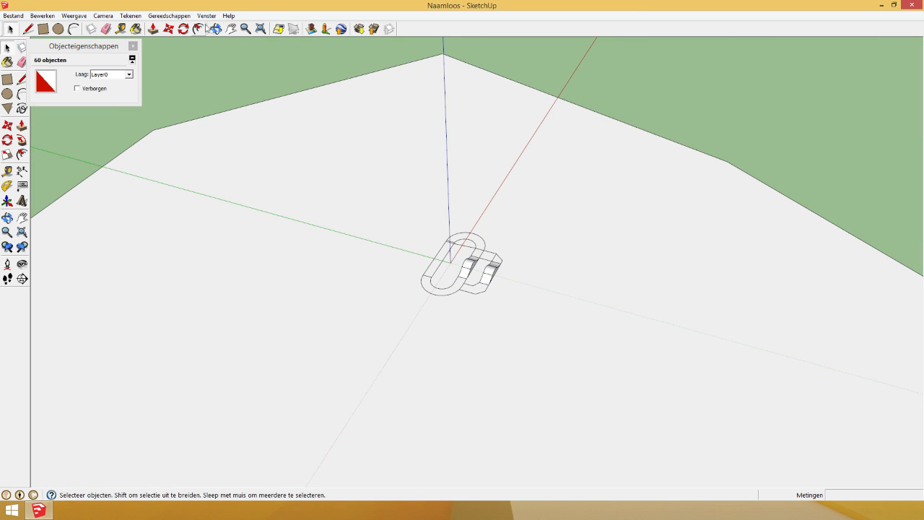
left_click(215, 29)
left_click_drag(563, 378, 577, 65)
left_click_drag(527, 274, 529, 18)
scroll(481, 256, "up", 6)
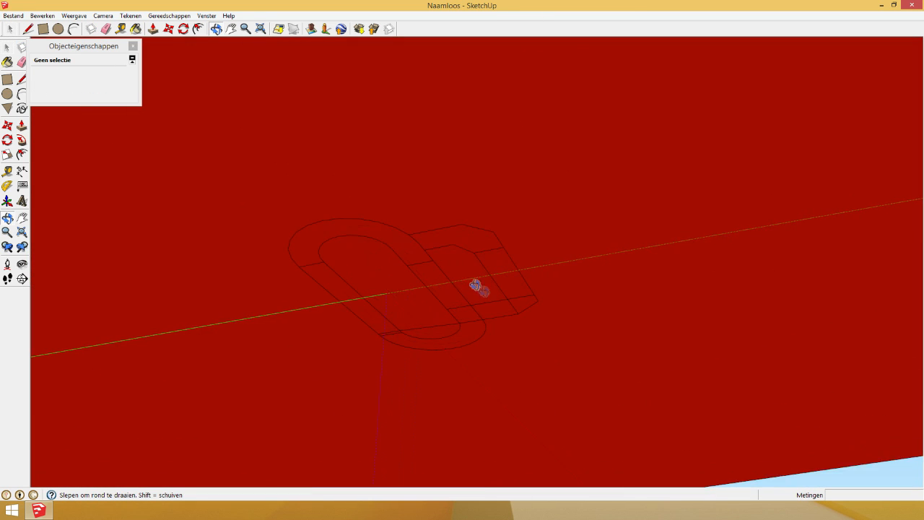
left_click_drag(480, 289, 534, 126)
scroll(456, 262, "up", 3)
left_click(9, 29)
left_click(431, 272)
key("Delete")
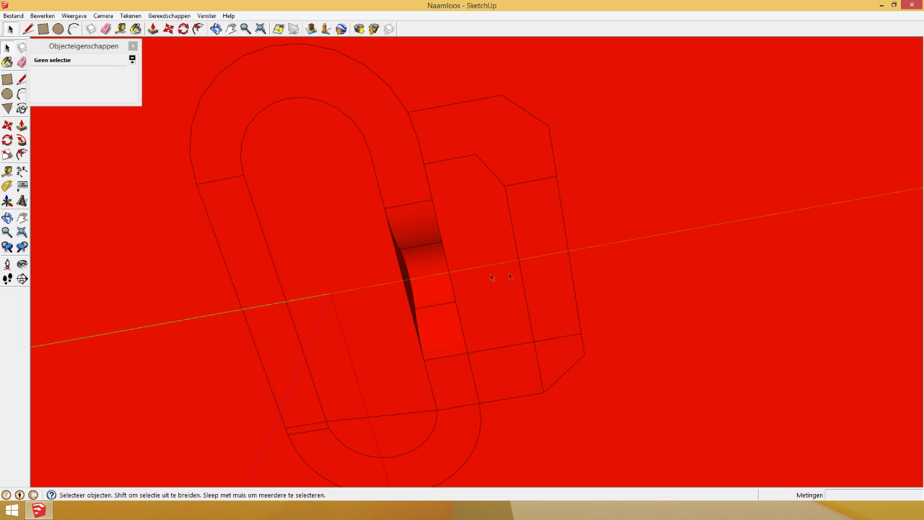
- Intersect the large ground face with the model, and delete the face beneath the outer leg's hump
left_click(507, 241)
key("Delete")
left_click(505, 240)
right_click(586, 248)
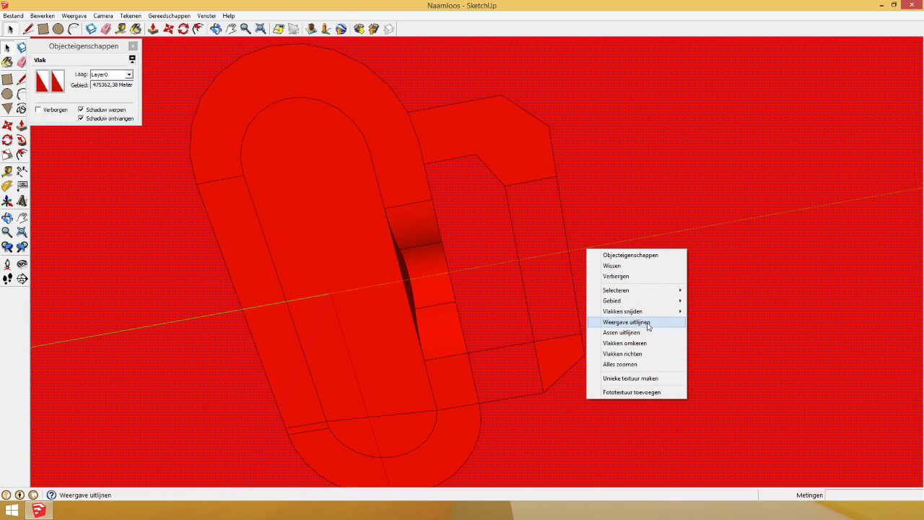
mouse_move(653, 311)
left_click(714, 312)
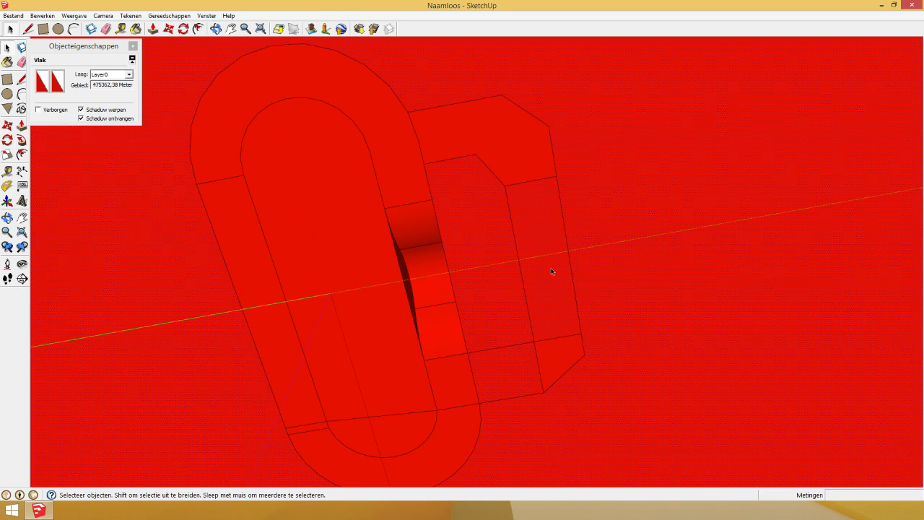
key("Delete")
- Inspect the track, its humps and the surrounding ground from above
left_click(216, 30)
left_click_drag(252, 328, 423, 204)
left_click_drag(466, 141, 548, 243)
scroll(500, 272, "up", 4)
left_click_drag(500, 272, 466, 148)
left_click_drag(645, 190, 329, 130)
left_click(232, 29)
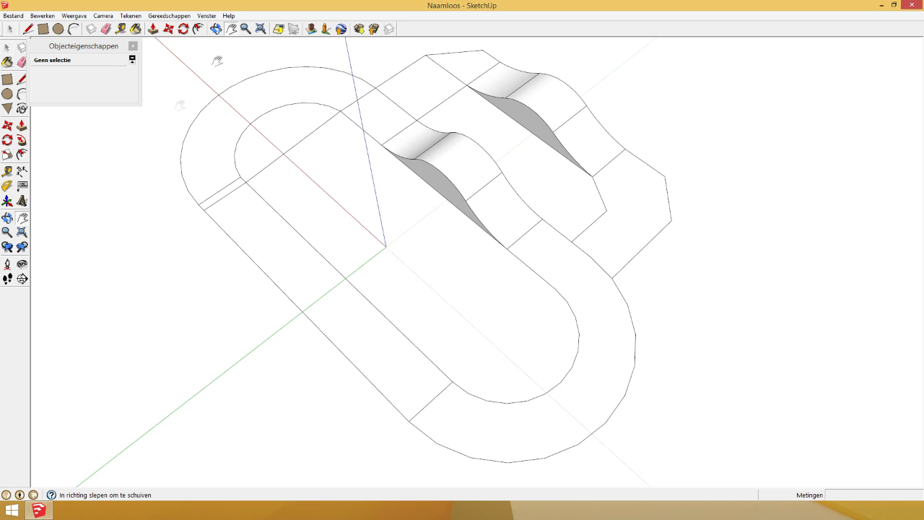
- Save the model as Track in the TutorialCT folder on the desktop
left_click(13, 15)
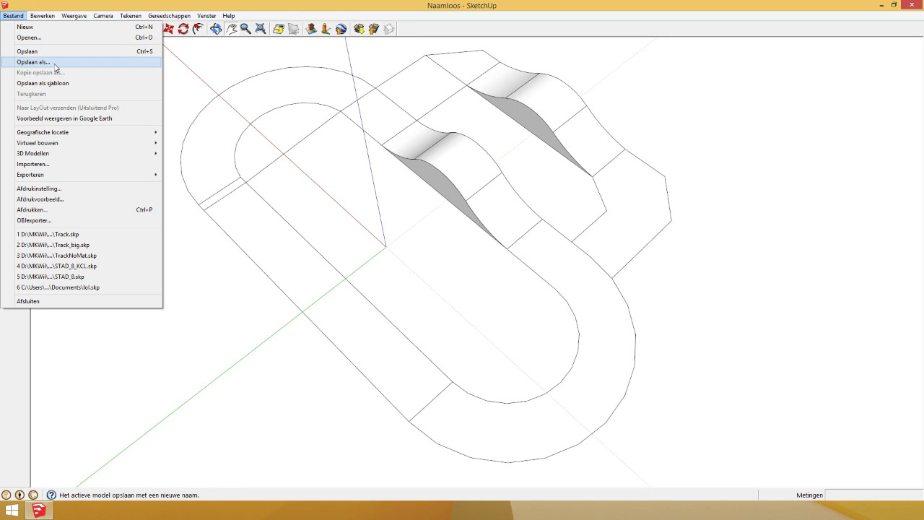
left_click(52, 56)
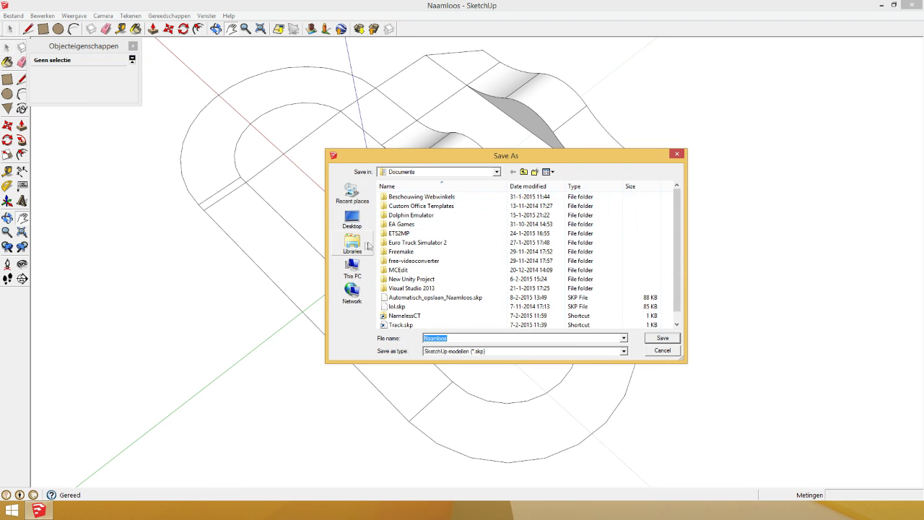
left_click(360, 227)
left_click(528, 292)
double_click(530, 292)
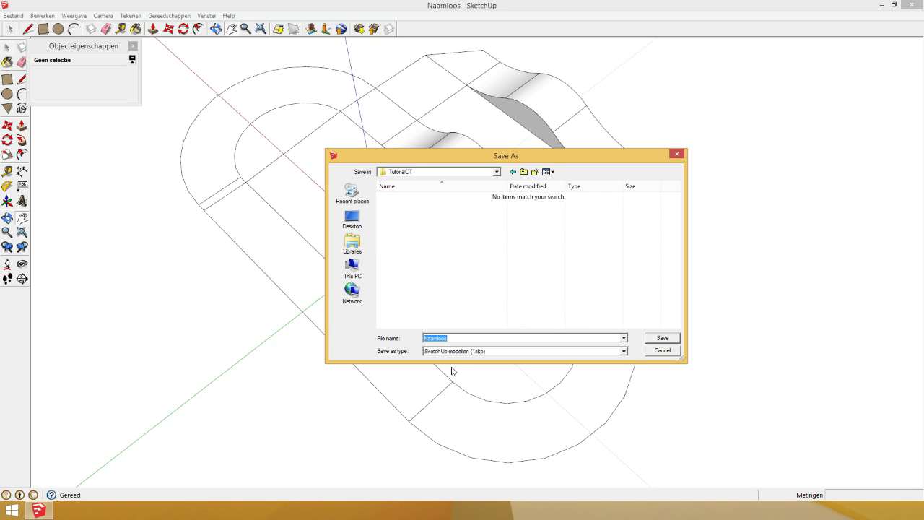
type("Track")
key("Return")
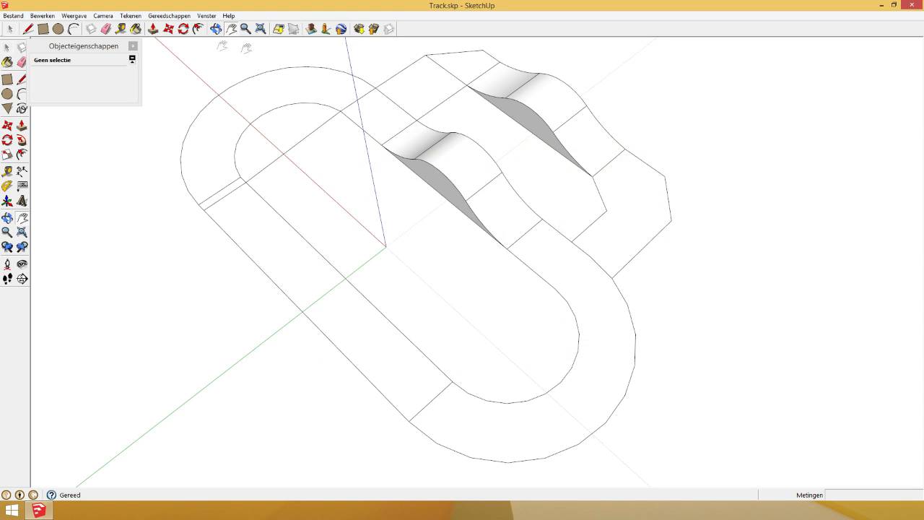
- Close the entity properties window, switch to Total Commander and maximise it on the Race\Course folder
left_click(132, 47)
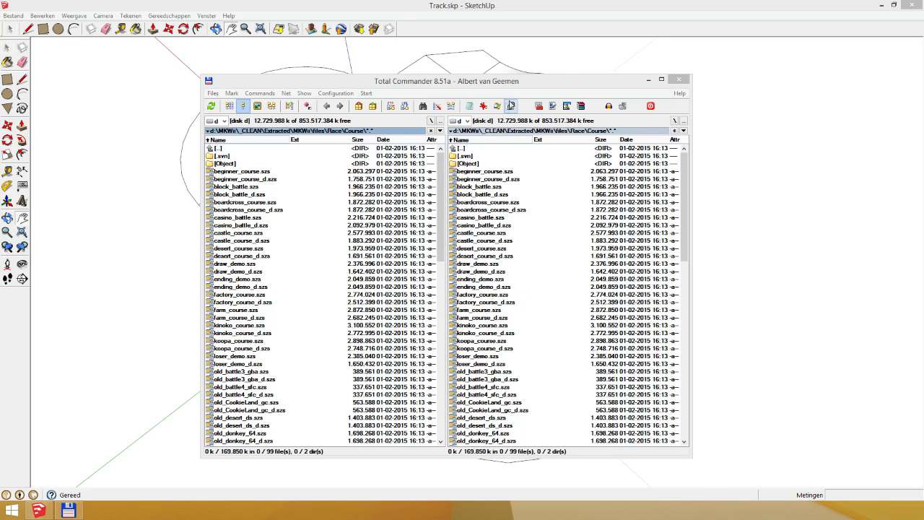
left_click(661, 80)
left_click(526, 210)
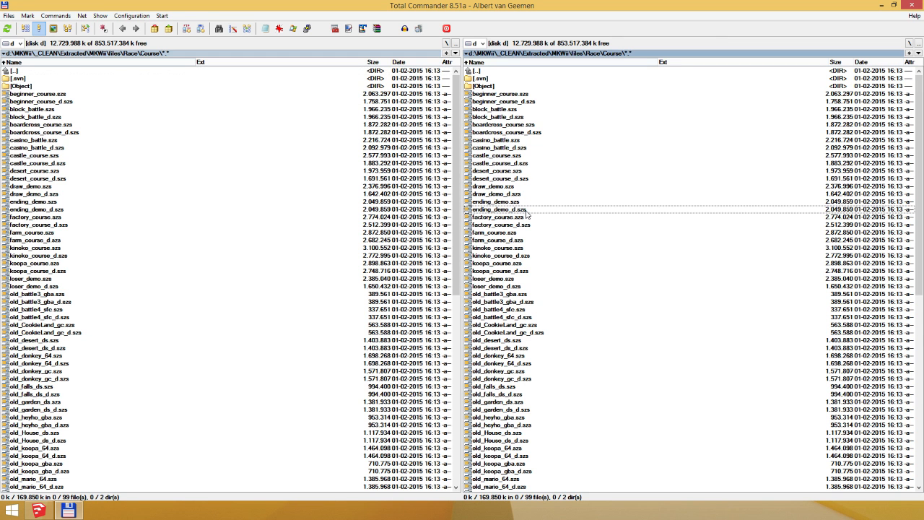
left_click(521, 115)
left_click(512, 201)
left_click(510, 262)
left_click(512, 302)
left_click(511, 243)
mouse_move(498, 5)
left_mouse_down()
mouse_move(496, 26)
mouse_move(498, 2)
left_mouse_up()
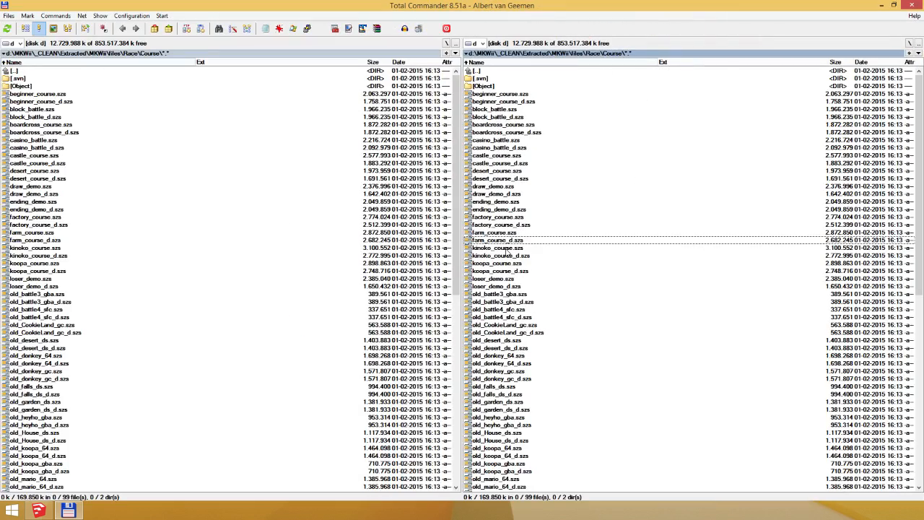
- Open kinoko_course.szs with SZS Modifier, minimise Total Commander and maximise the SZS Modifier window
right_click(505, 249)
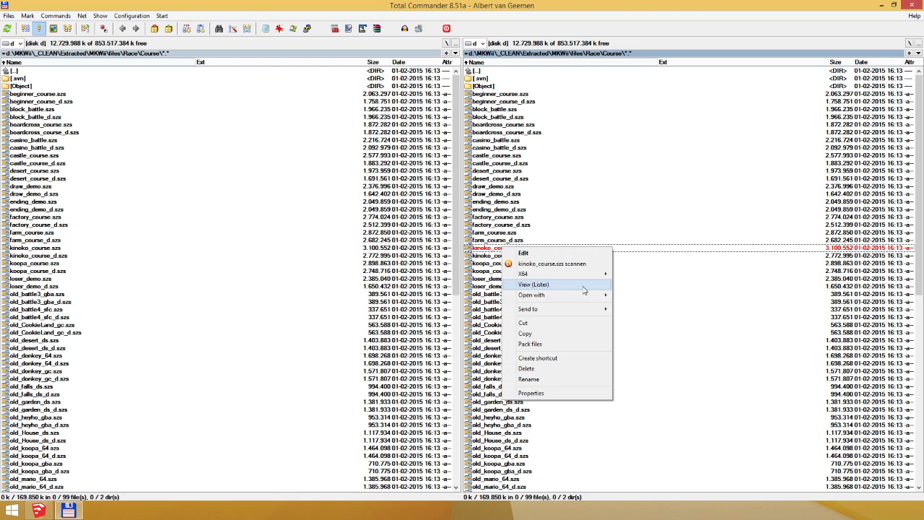
mouse_move(582, 296)
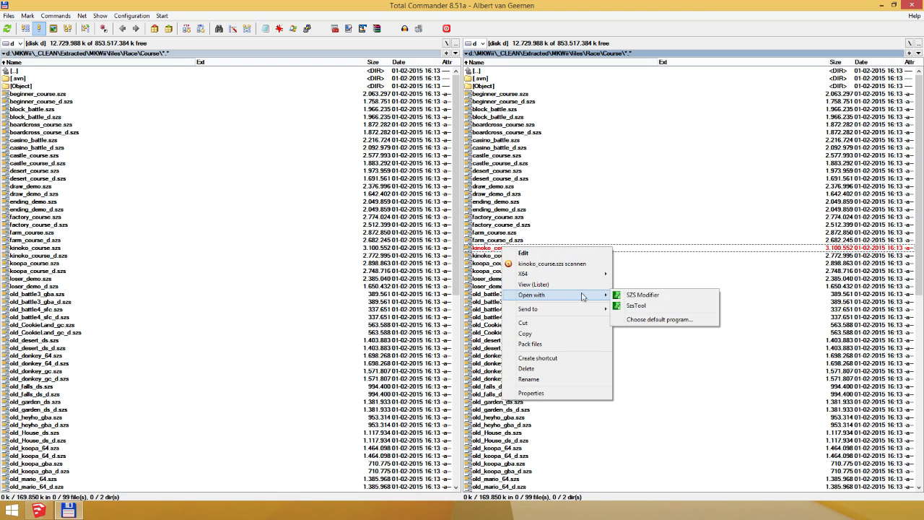
left_click(643, 295)
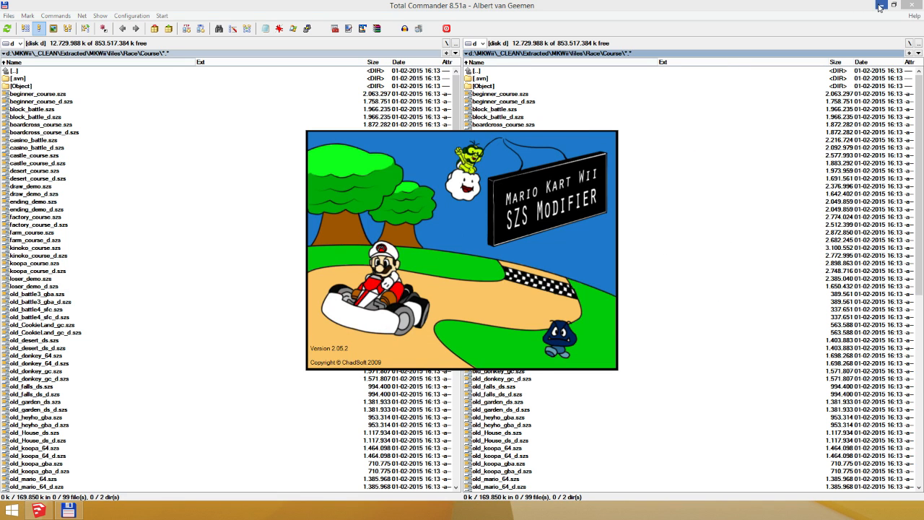
left_click(880, 5)
mouse_move(319, 65)
left_mouse_down()
mouse_move(477, 112)
mouse_move(521, 142)
left_mouse_up()
double_click(522, 142)
- Expand the archive to the Textures(NW4R) folder of course_model.brres and select the crystal texture
left_click(6, 27)
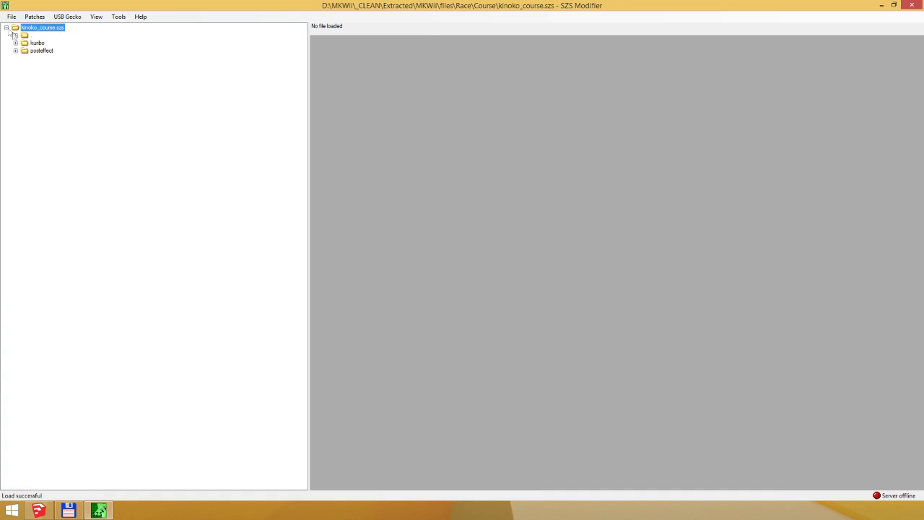
left_click(15, 35)
left_click(24, 58)
left_click(33, 74)
left_click(71, 82)
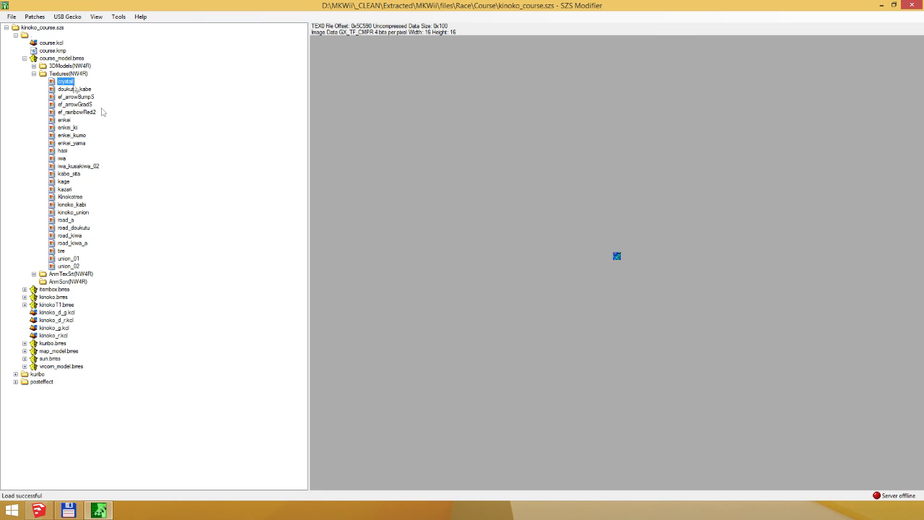
- Browse the textures in course_model.brres for suitable road and grass surfaces, ending on road_a
key("Down")
key("Down")
key("Down")
key("Down")
key("Down")
key("Down")
key("Down")
key("Down")
key("Down")
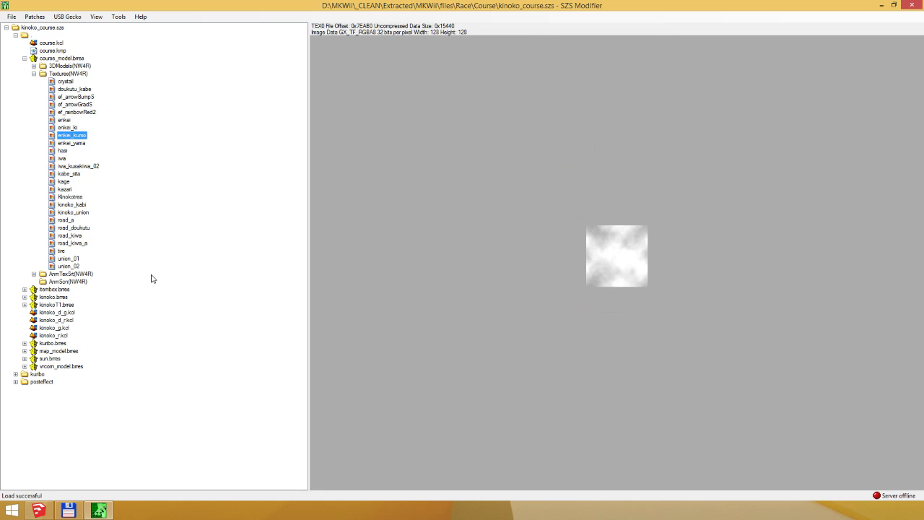
key("Down")
key("Down")
key("Down")
key("Down")
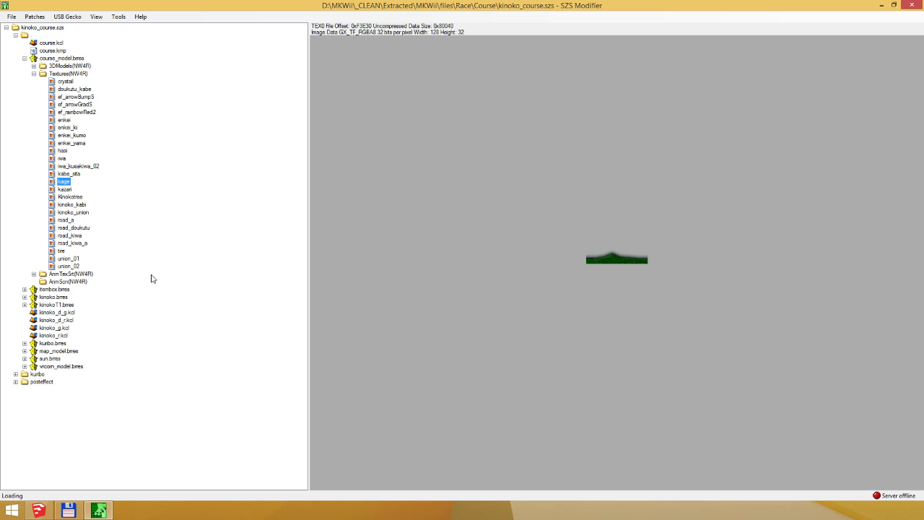
key("Down")
key("Down")
key("Down")
key("Down")
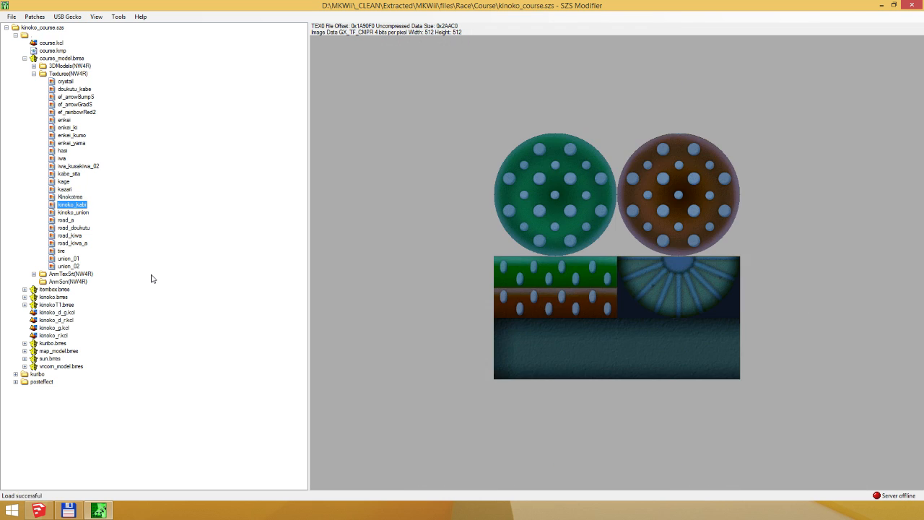
key("Down")
key("Down")
key("Down")
key("Down")
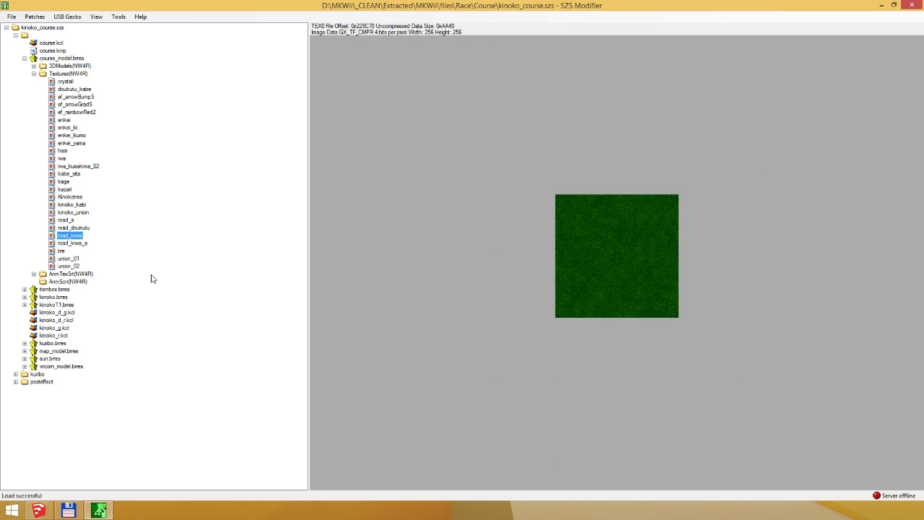
key("Down")
key("Up")
key("Up")
key("Up")
key("Up")
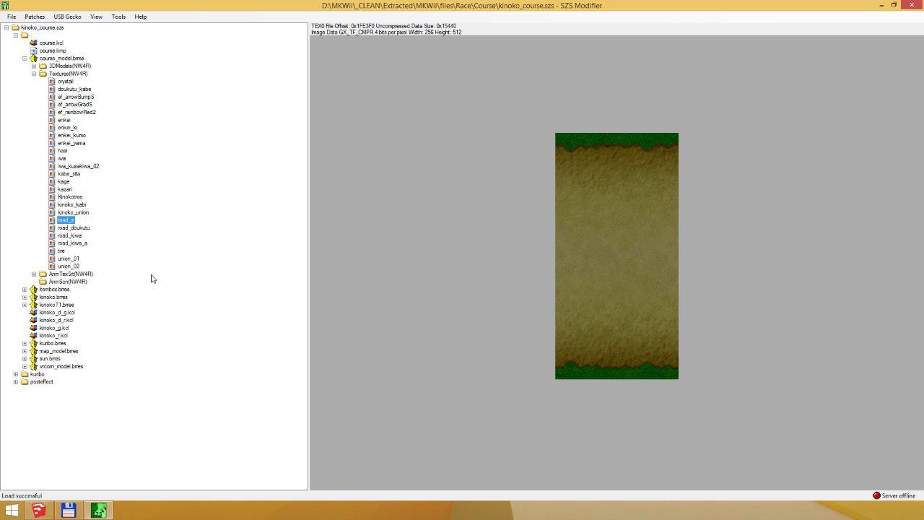
- Start exporting the road_a texture, creating a folder named Textures inside the desktop's TutorialCT folder as the destination
double_click(619, 221)
left_click(79, 84)
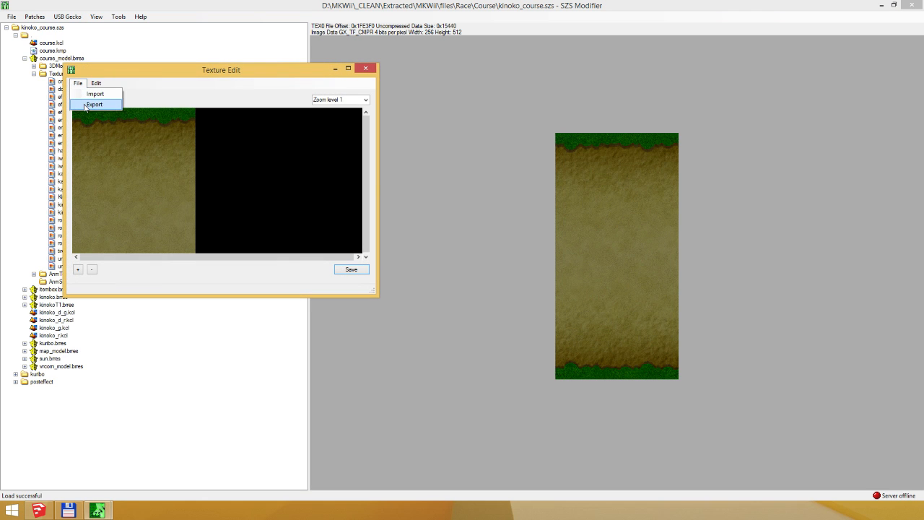
left_click(90, 107)
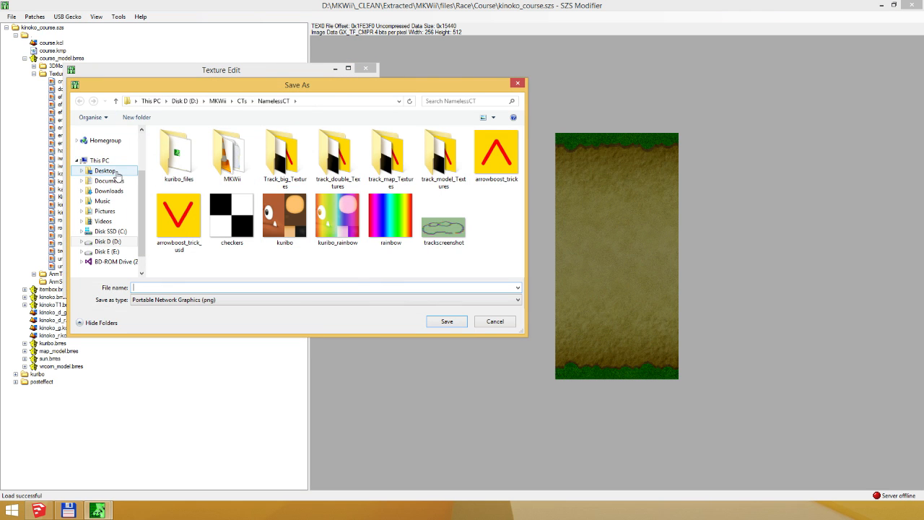
left_click(109, 170)
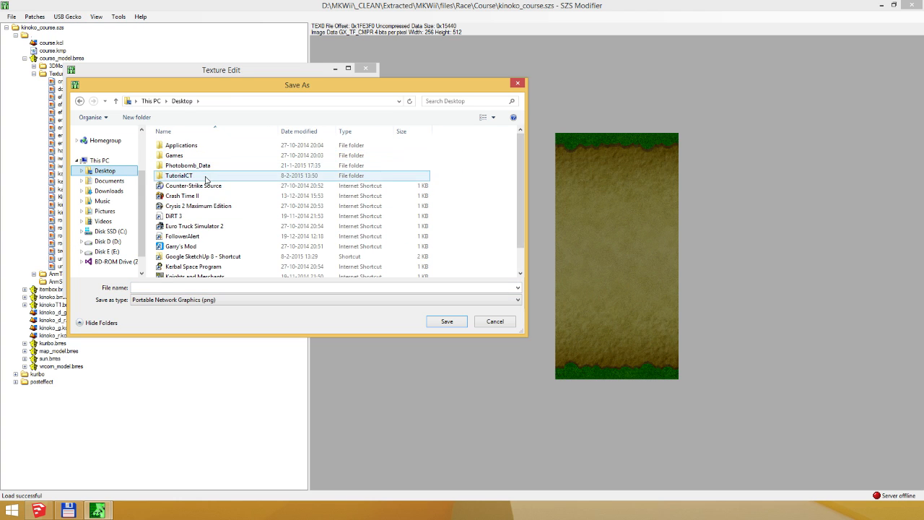
double_click(206, 180)
left_click(136, 117)
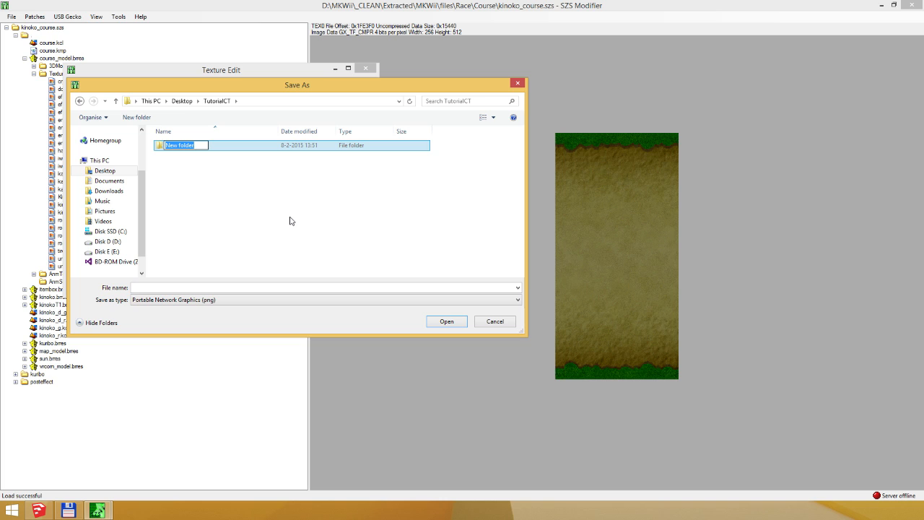
type("Textures")
key("Return")
key("Return")
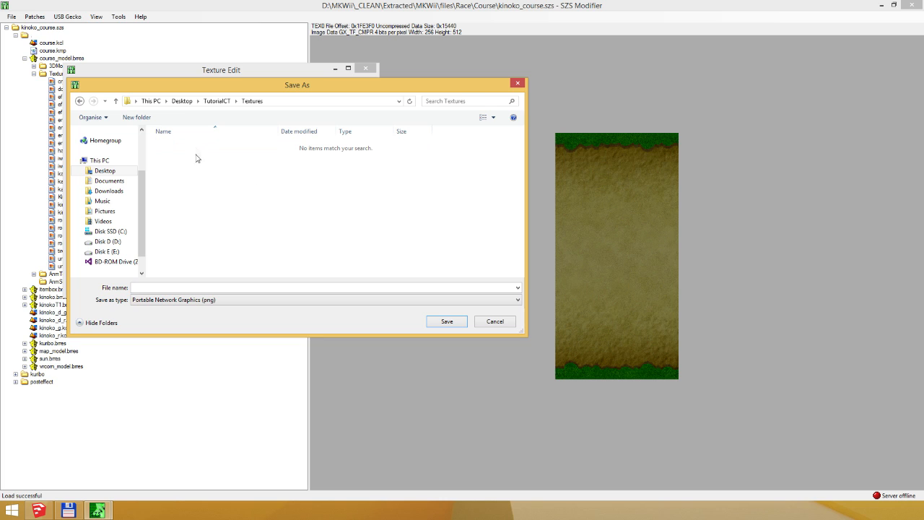
- Save the exported texture as a PNG named road and close the texture editor
left_click(190, 285)
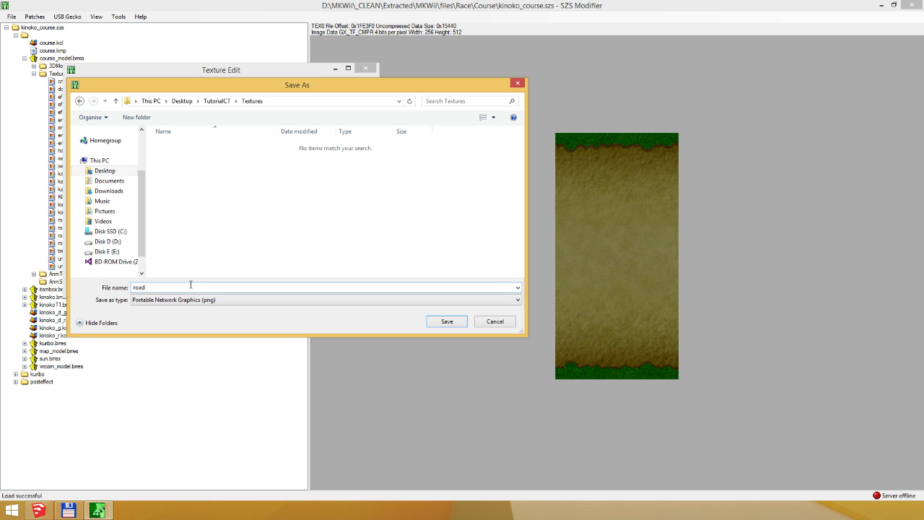
key("Return")
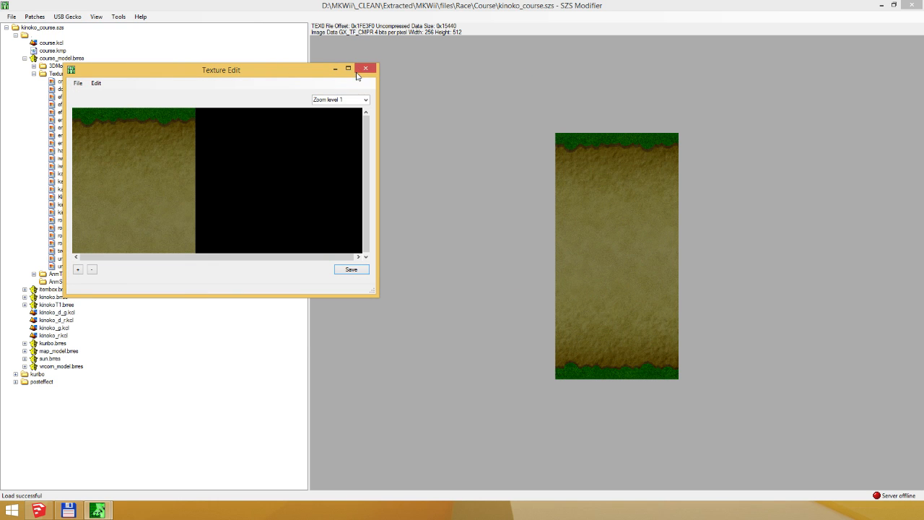
left_click(360, 70)
- Export the road_kiwa texture as a PNG named grass into the Textures folder and close the texture editor
left_click(85, 228)
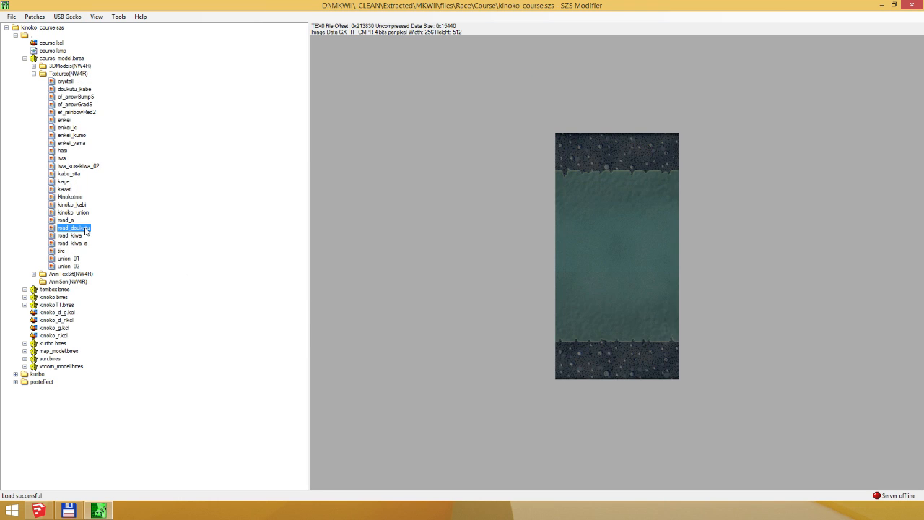
left_click(85, 235)
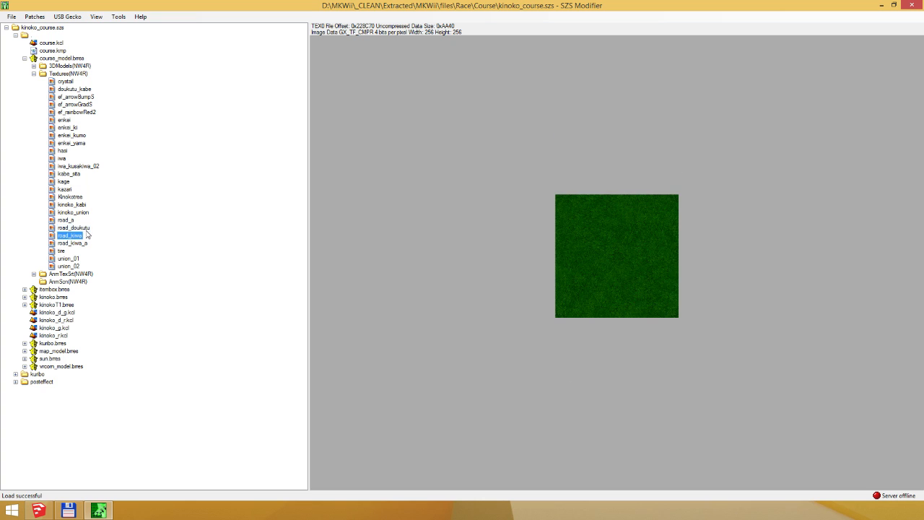
double_click(617, 245)
left_click(92, 96)
left_click(105, 106)
key("Escape")
left_click(91, 96)
left_click(106, 114)
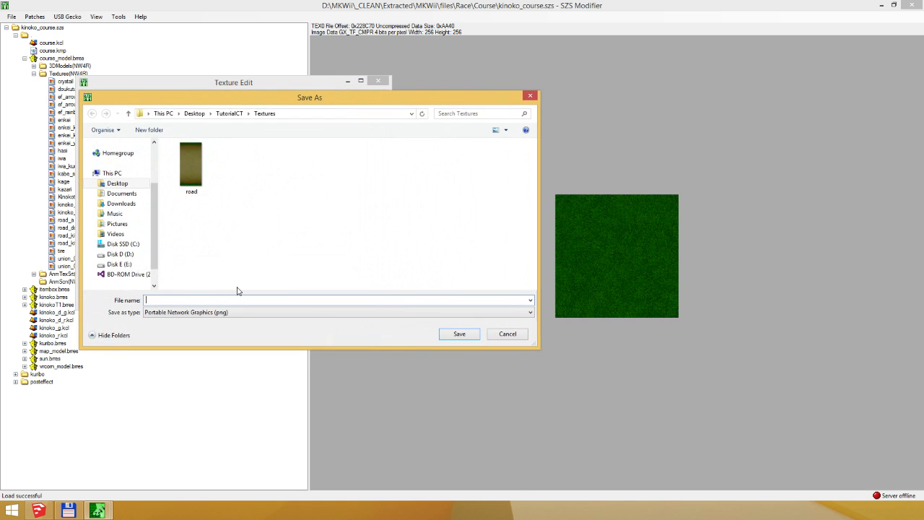
type("grass")
key("Return")
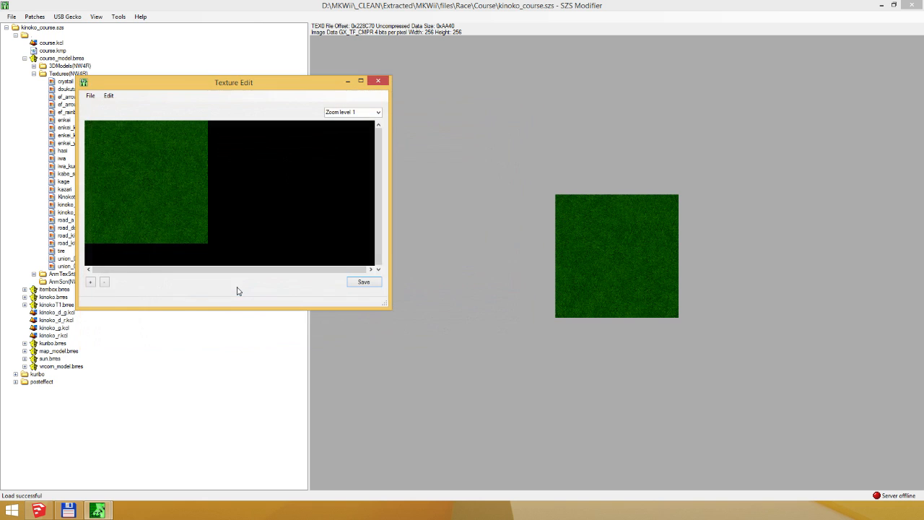
left_click(381, 81)
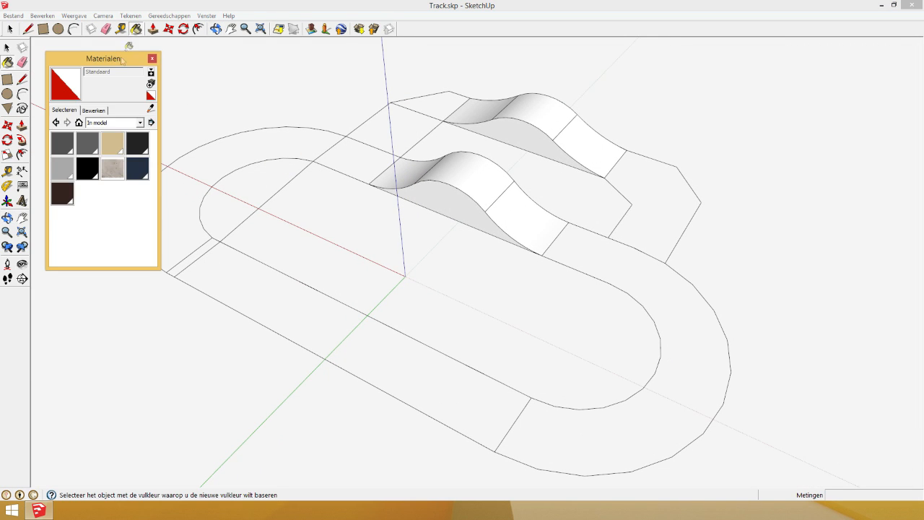
- Reposition SketchUp's Materials window and list the materials in the model
left_click_drag(121, 60, 115, 49)
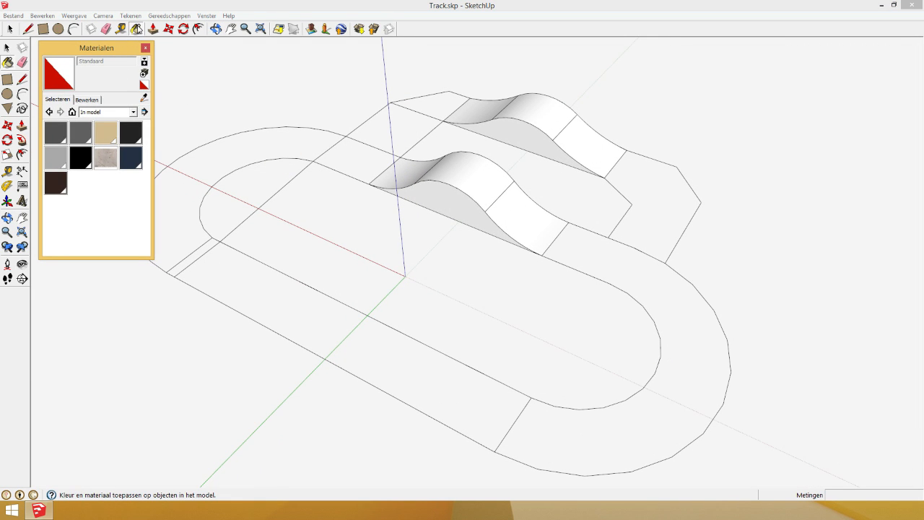
left_click(126, 113)
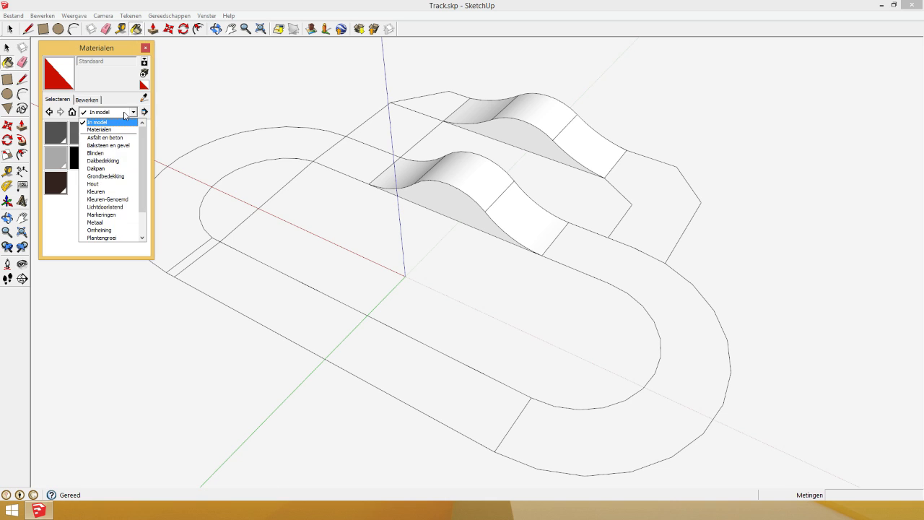
left_click(112, 114)
left_click(130, 113)
left_click(119, 120)
- Delete every material from the In model list, starting with 0135_Donkergrijs, until the list is empty
left_click(61, 133)
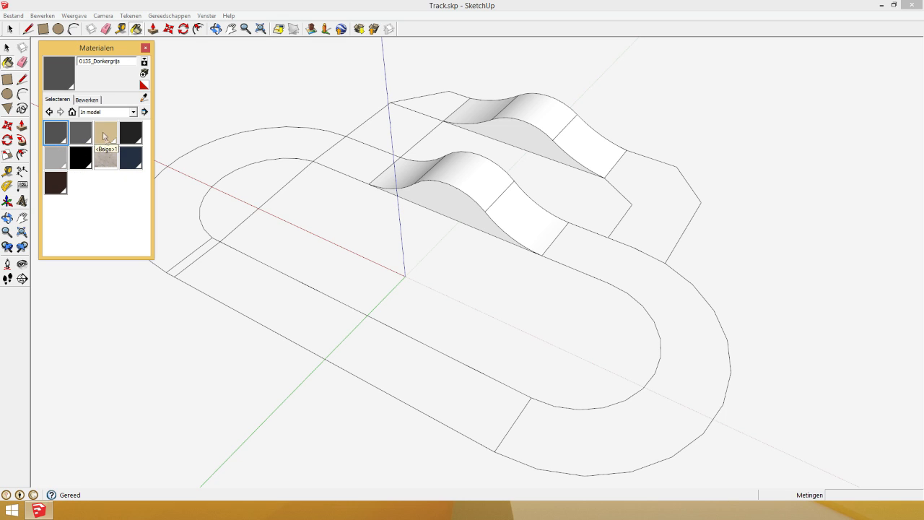
right_click(58, 134)
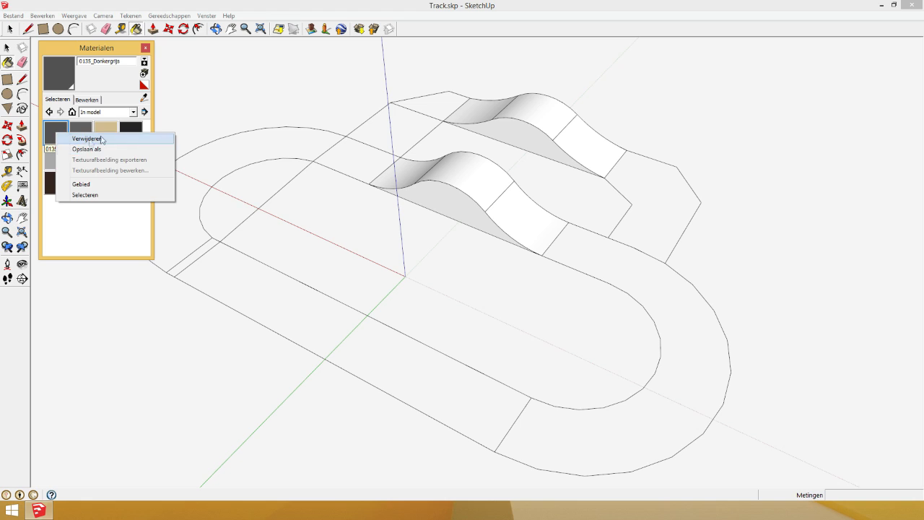
left_click(88, 138)
right_click(59, 132)
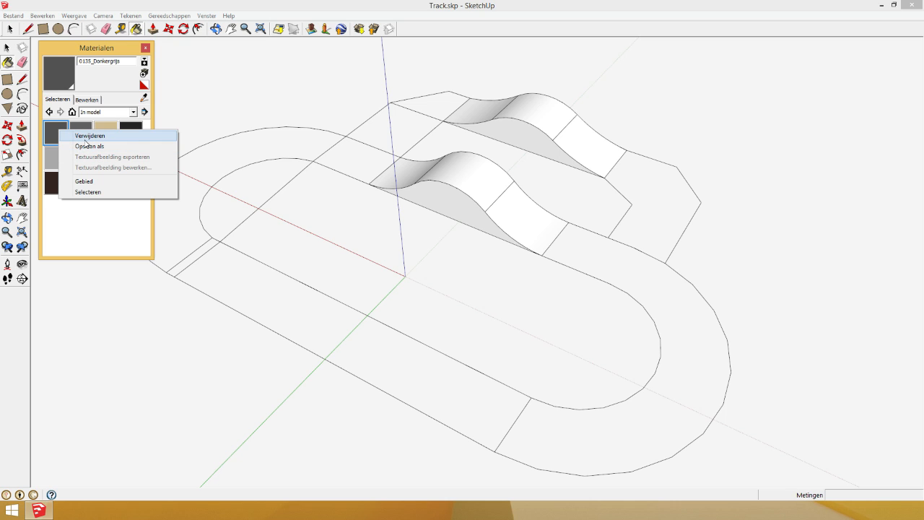
left_click(85, 136)
left_click(112, 176)
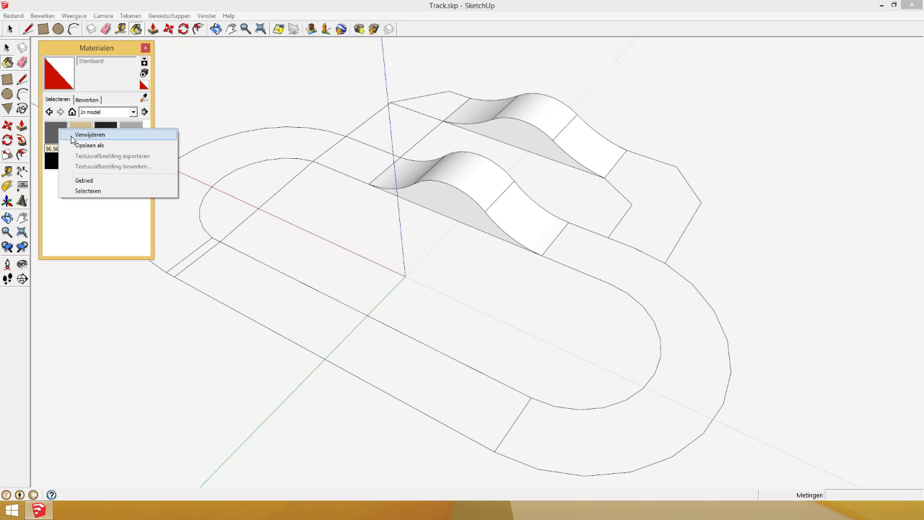
right_click(58, 130)
left_click(61, 135)
key("Return")
right_click(55, 127)
left_click(58, 130)
key("Return")
right_click(51, 129)
left_click(57, 128)
right_click(57, 128)
left_click(61, 135)
key("Return")
right_click(62, 132)
left_click(65, 137)
key("Return")
right_click(57, 128)
left_click(66, 137)
right_click(57, 128)
left_click(65, 136)
key("Return")
left_click(144, 73)
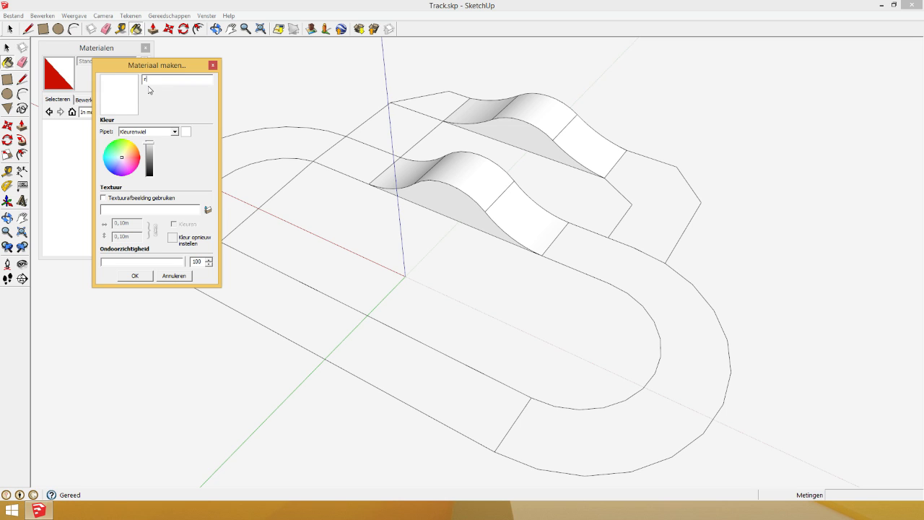
left_click(162, 198)
left_click(34, 140)
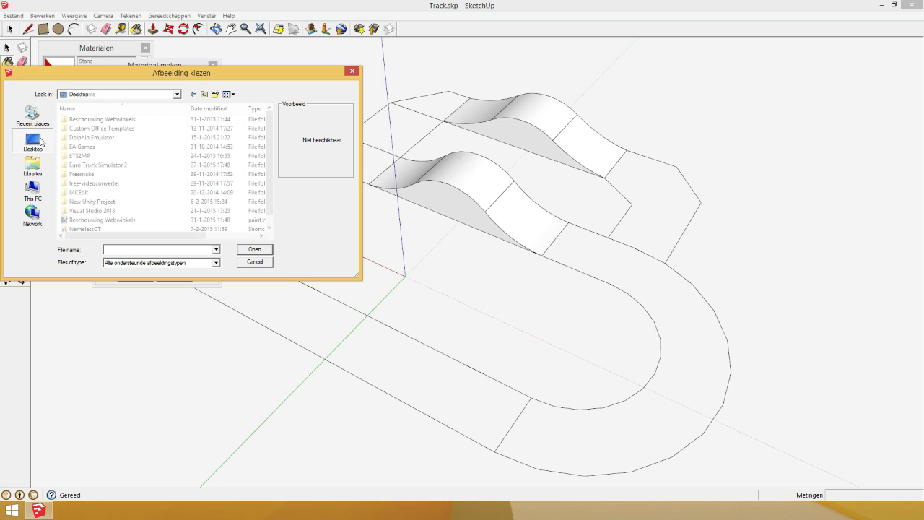
left_click(117, 196)
scroll(116, 204, "down", 2)
scroll(116, 204, "up", 1)
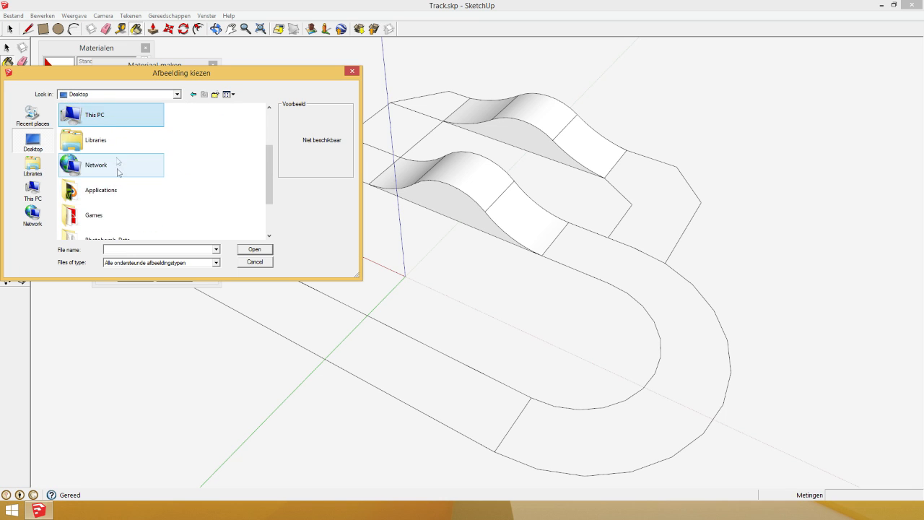
scroll(118, 173, "down", 2)
double_click(116, 203)
double_click(107, 122)
double_click(138, 129)
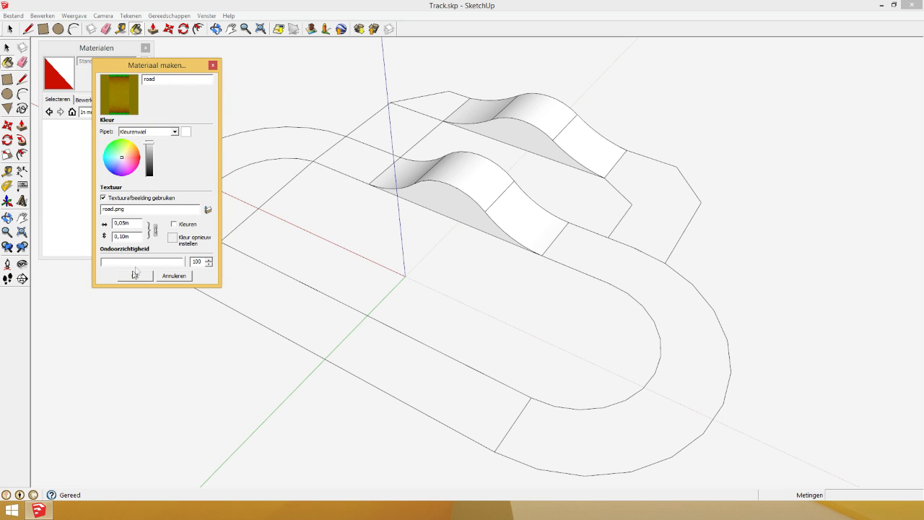
left_click(170, 276)
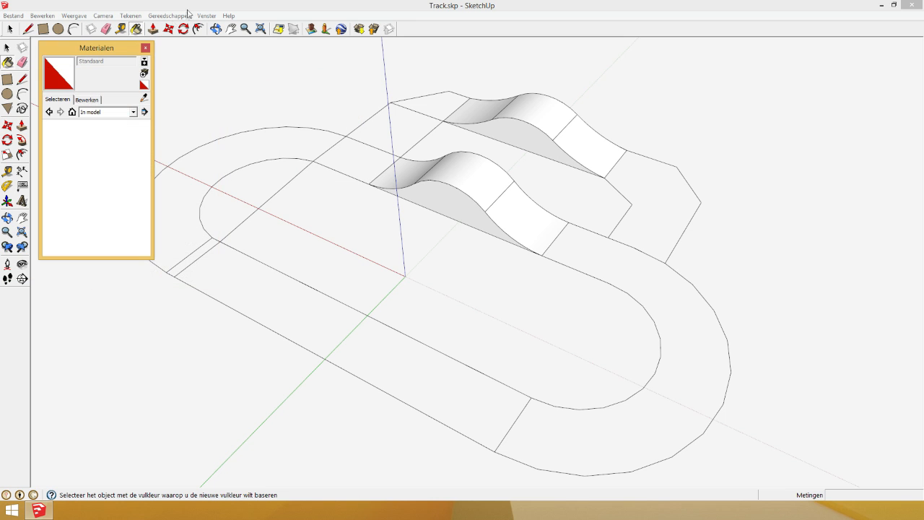
- Measure the track's width across the long straight with the tape measure, between its outer and inner edges
left_click(217, 30)
scroll(384, 238, "down", 6)
left_click_drag(325, 173, 262, 255)
scroll(390, 222, "up", 3)
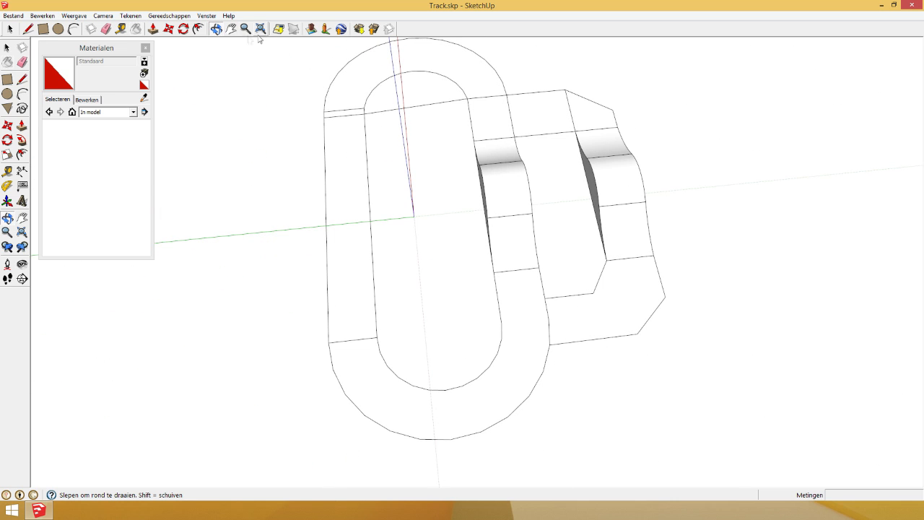
left_click(120, 29)
left_click(325, 170)
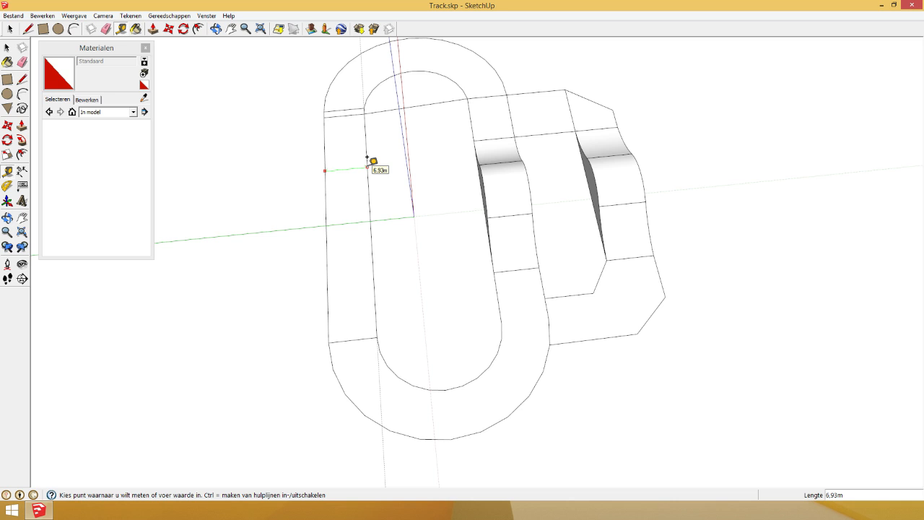
- Select the entire model, including the ground face, and scale it up uniformly about its centre
key("Escape")
scroll(418, 214, "down", 10)
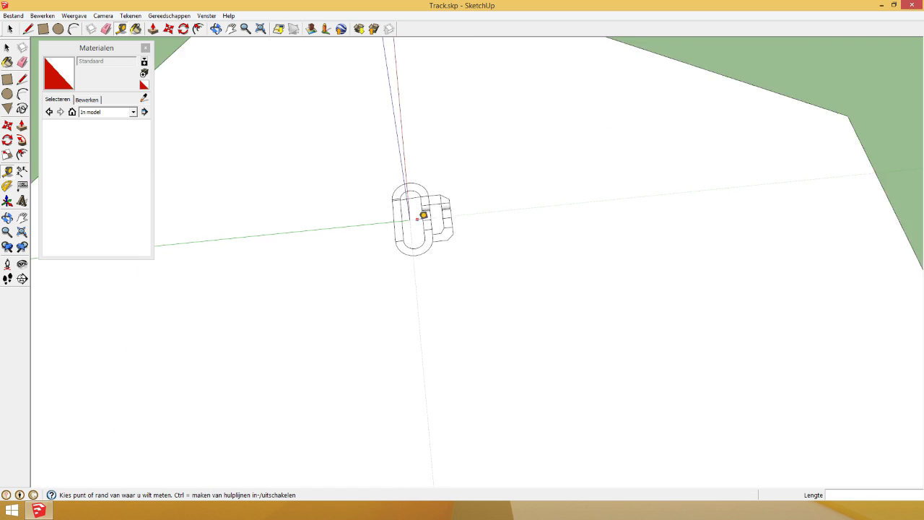
scroll(426, 220, "down", 3)
key("ctrl+a")
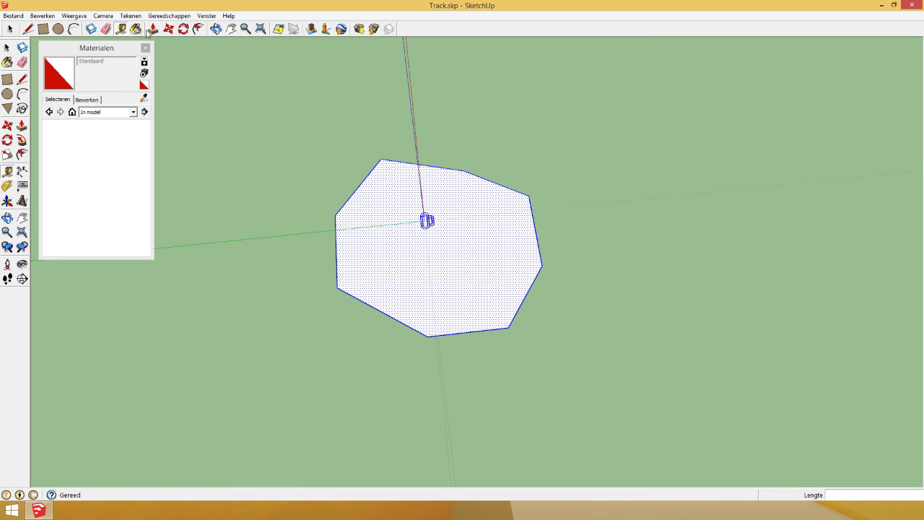
left_click(7, 155)
left_click_drag(553, 321, 828, 355, "ctrl")
scroll(577, 195, "down", 7)
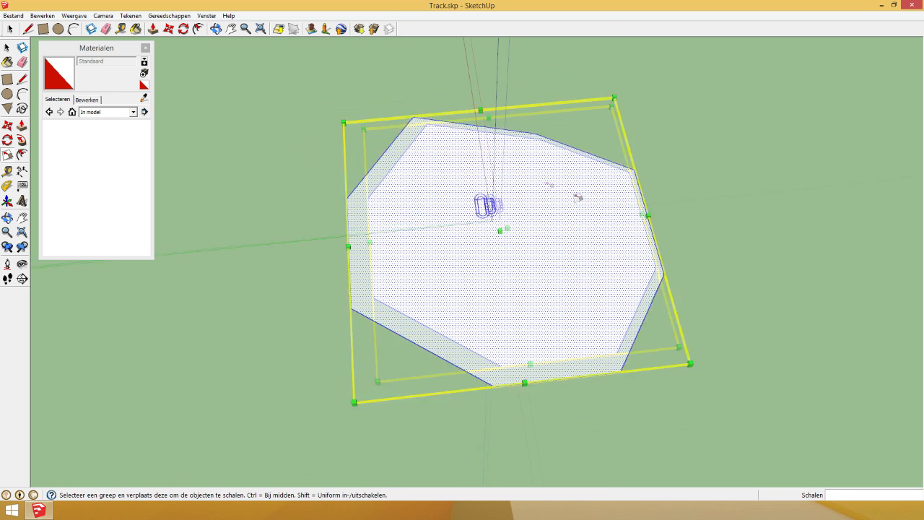
scroll(431, 217, "up", 5)
scroll(474, 264, "down", 3)
scroll(528, 280, "up", 5)
scroll(425, 218, "down", 5)
scroll(367, 214, "up", 3)
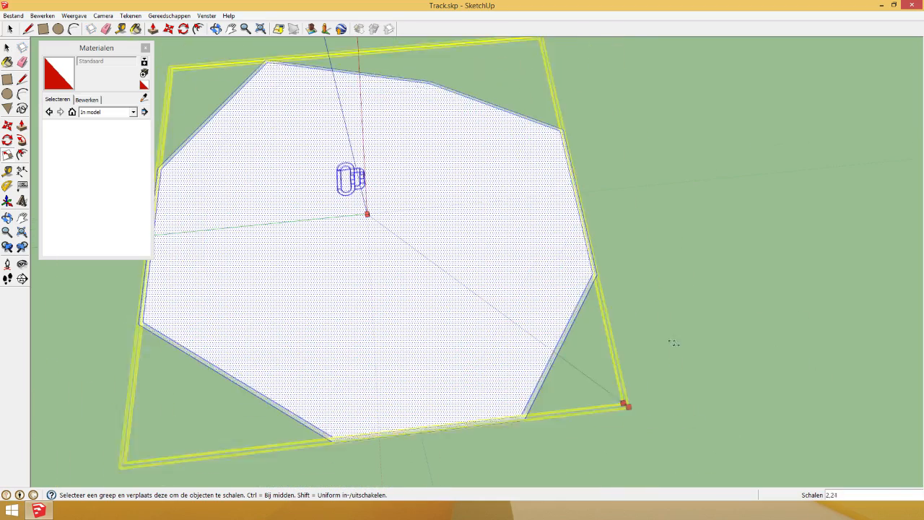
scroll(339, 174, "up", 6)
scroll(349, 195, "up", 3)
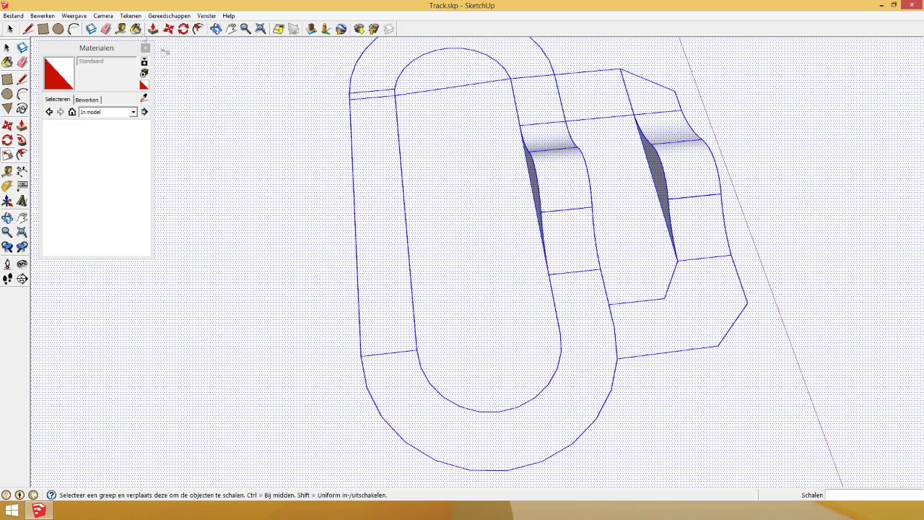
- Measure the width of the oval's long straight between its outer and inner edges
left_click(120, 29)
left_click(354, 172)
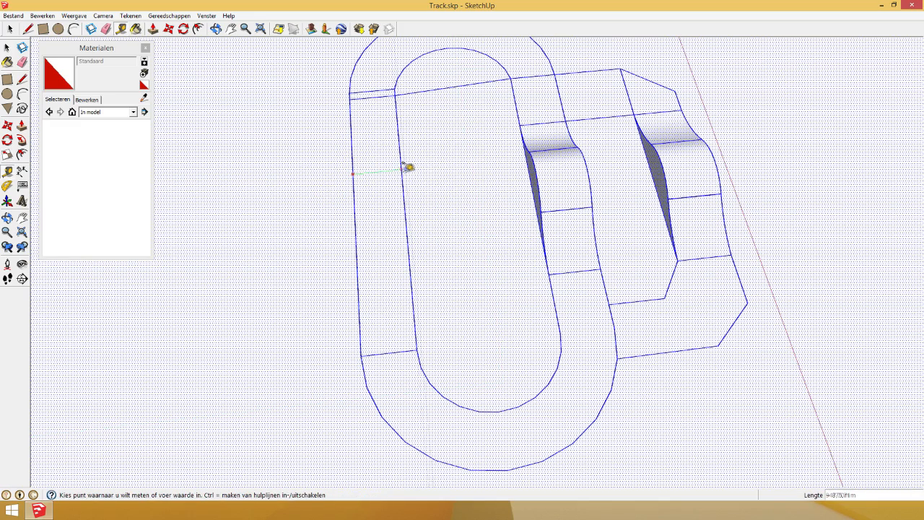
left_click(402, 166)
- Scale the whole model up further about its centre in several successive enlargements
scroll(391, 179, "down", 10)
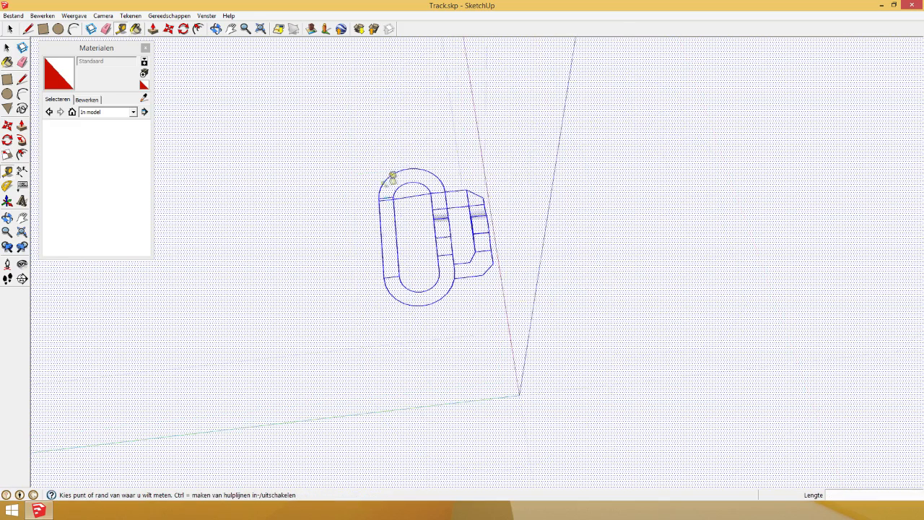
left_click(23, 155)
scroll(426, 253, "down", 3)
key("ctrl+a")
left_click(7, 154)
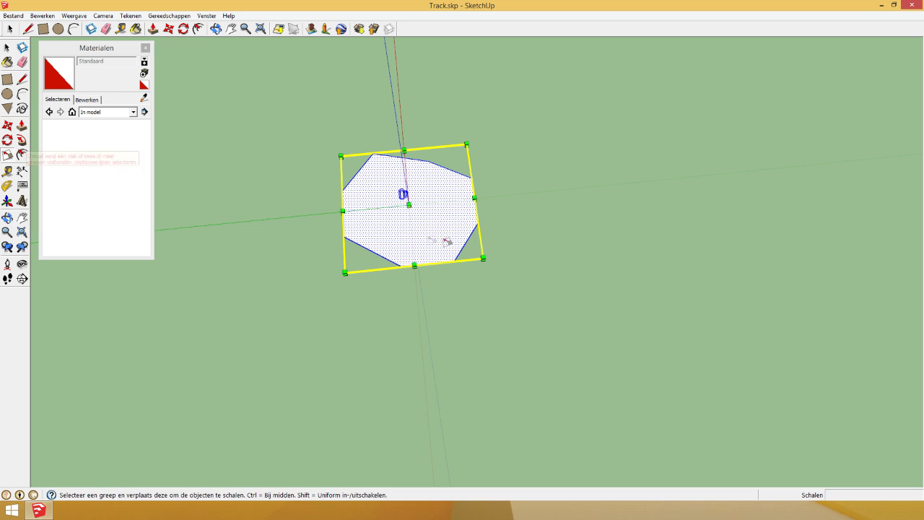
scroll(483, 257, "up", 5)
scroll(520, 285, "down", 4)
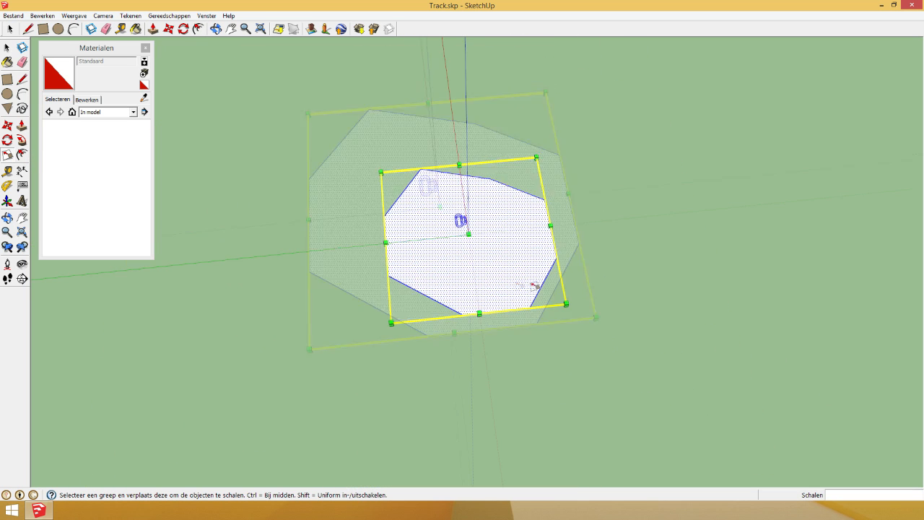
scroll(567, 304, "up", 5)
scroll(346, 221, "down", 8)
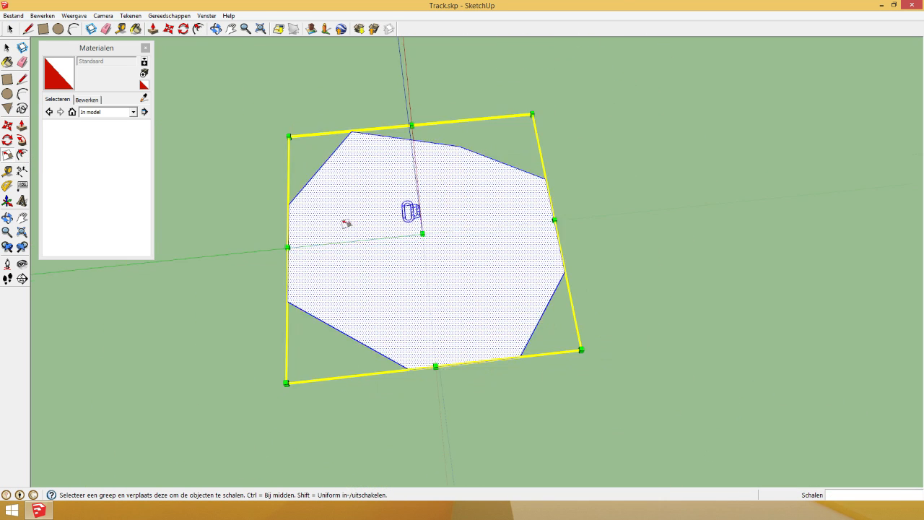
scroll(461, 288, "up", 5)
scroll(462, 288, "down", 3)
scroll(440, 244, "up", 10)
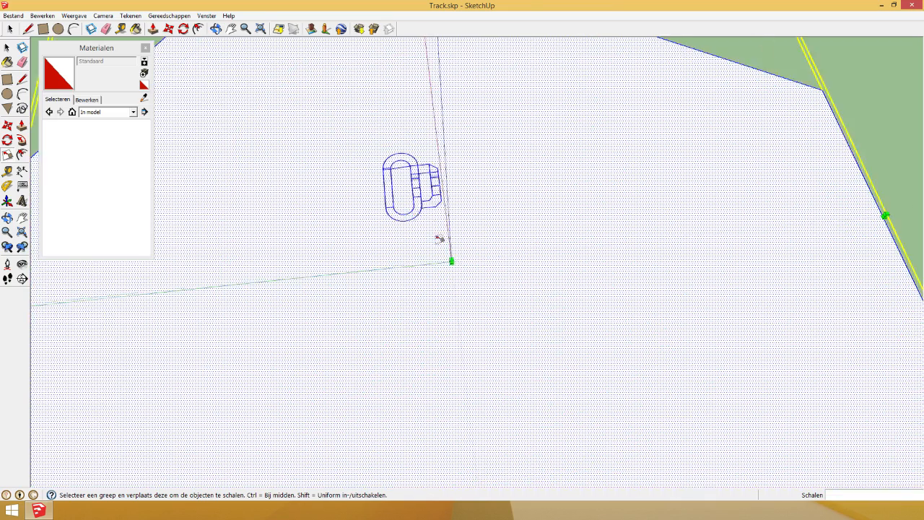
scroll(386, 177, "up", 3)
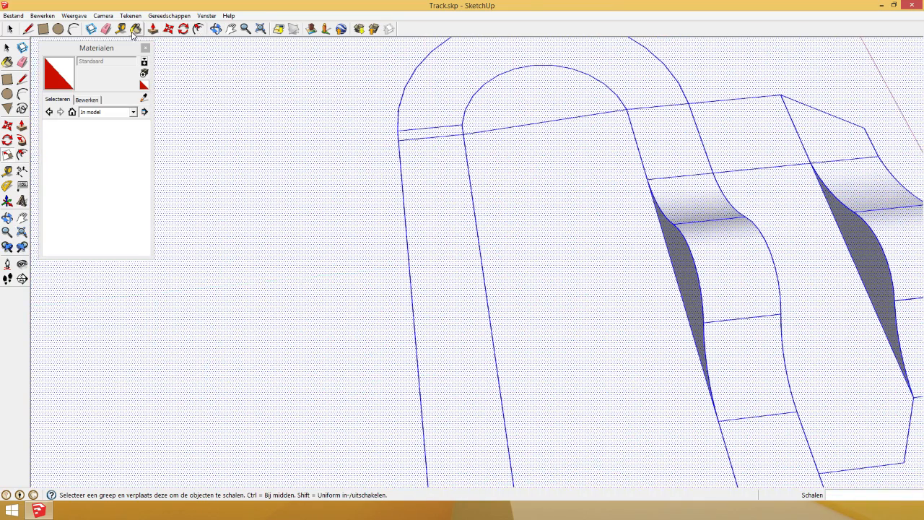
- Measure the road width across the oval's long straight again
left_click(135, 29)
left_click(402, 206)
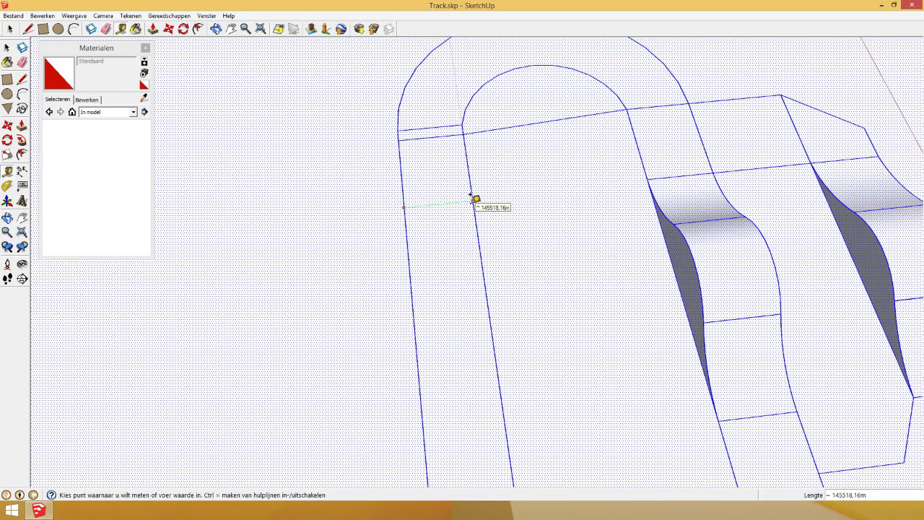
key("Escape")
- Scale the whole model down from a corner grip and recheck the road width on the long straight
scroll(351, 135, "down", 10)
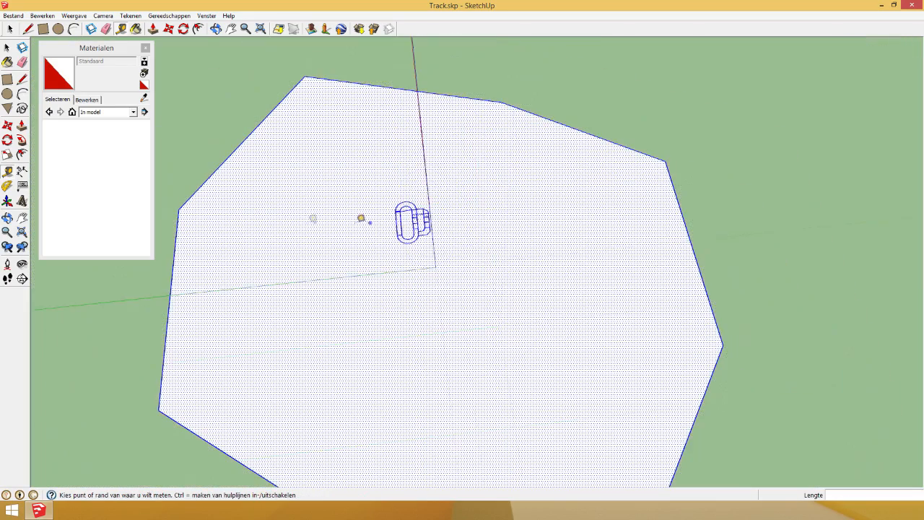
left_click(6, 154)
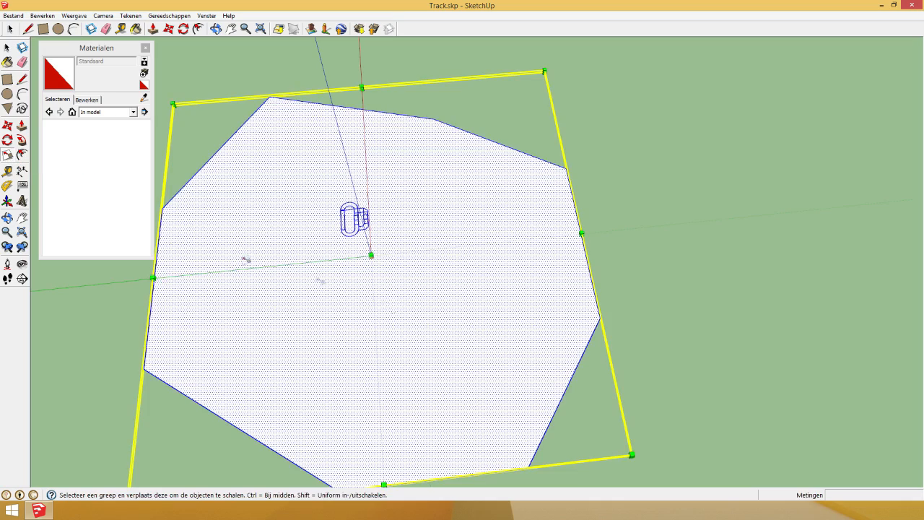
left_click_drag(628, 458, 399, 266)
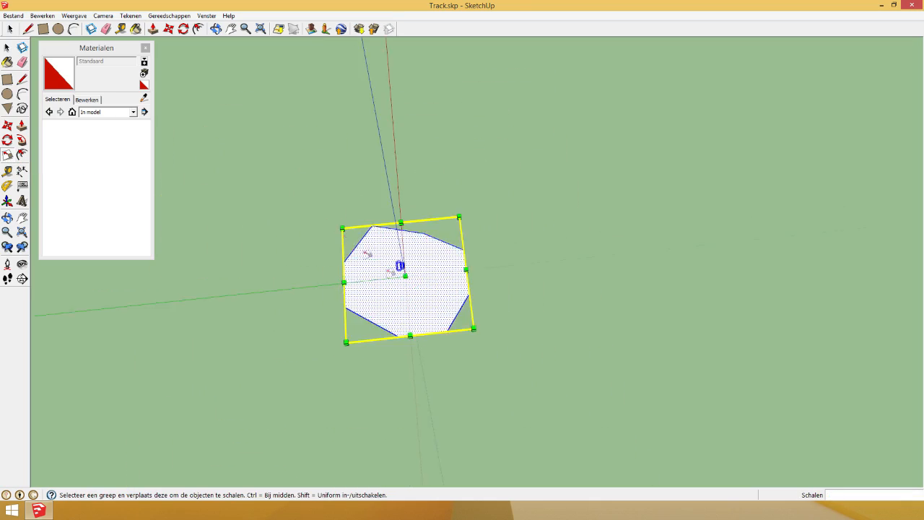
scroll(397, 264, "up", 5)
scroll(394, 263, "up", 6)
left_click(123, 31)
key("Escape")
- Scale the whole model down further about its centre and measure the width of the long straight
scroll(386, 214, "down", 10)
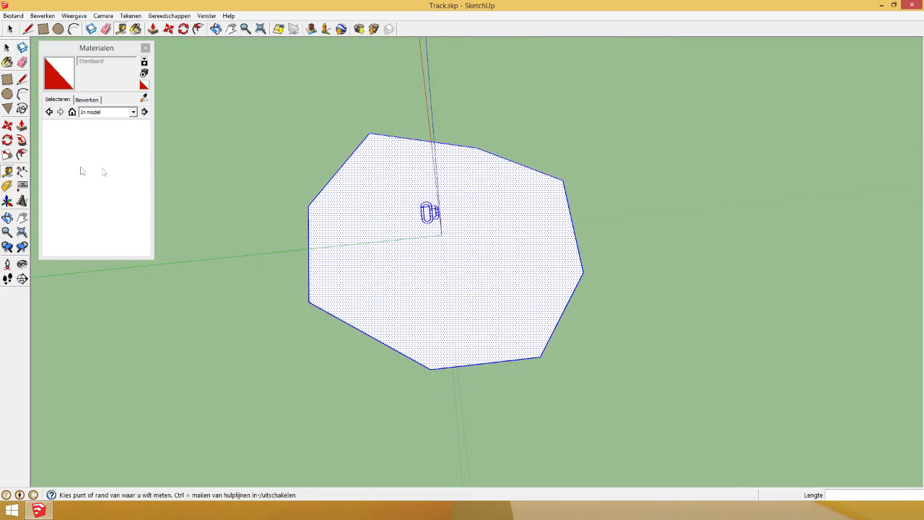
left_click(7, 156)
left_click_drag(601, 349, 464, 240, "ctrl")
scroll(419, 232, "up", 10)
scroll(503, 239, "up", 10)
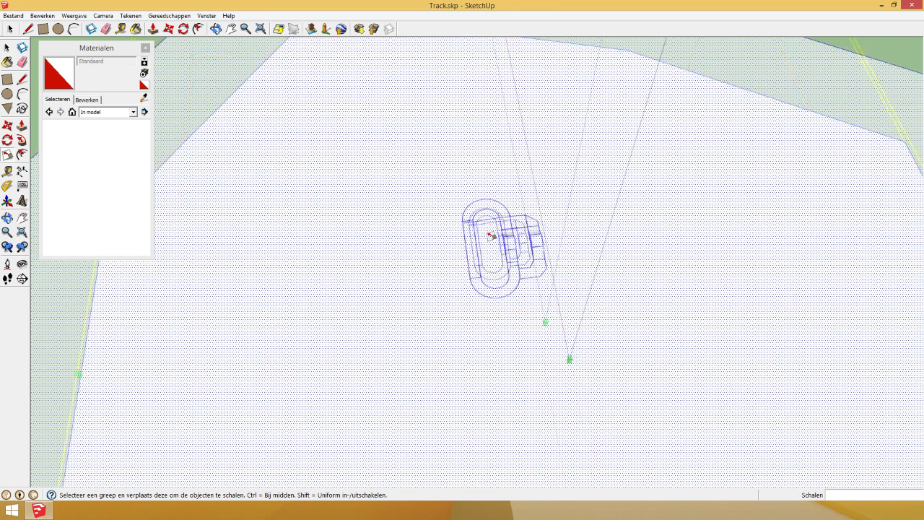
key("t")
left_click(437, 235)
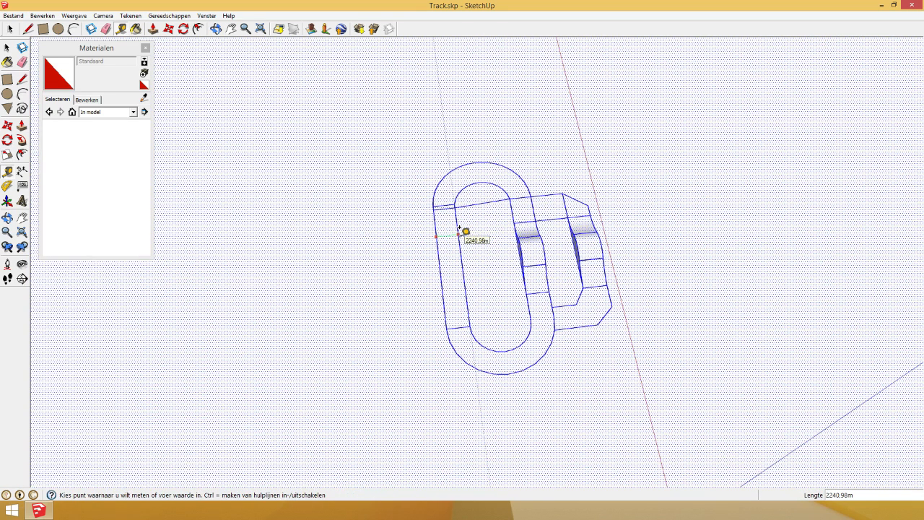
key("Escape")
- Scale the whole model up from a corner grip and measure the road width on the long straight
scroll(371, 221, "down", 10)
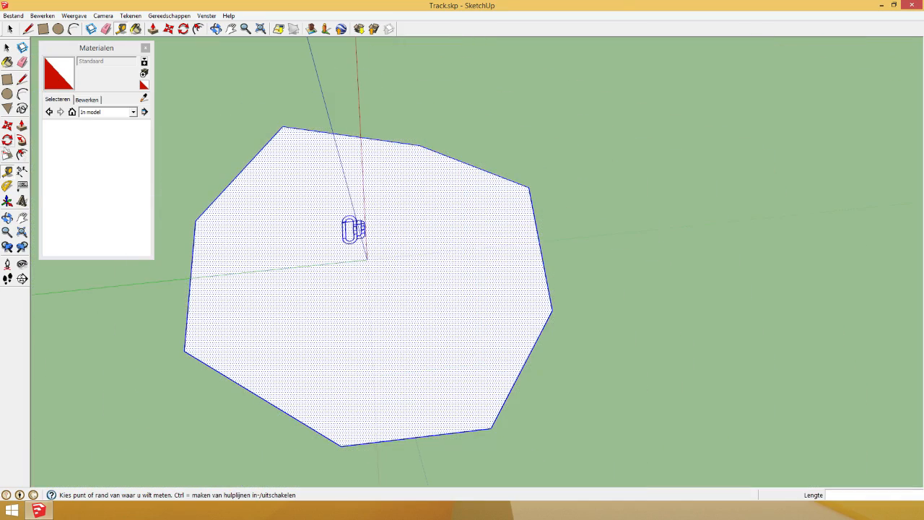
left_click(12, 155)
scroll(379, 257, "down", 2)
left_click_drag(488, 349, 587, 379)
scroll(358, 235, "up", 10)
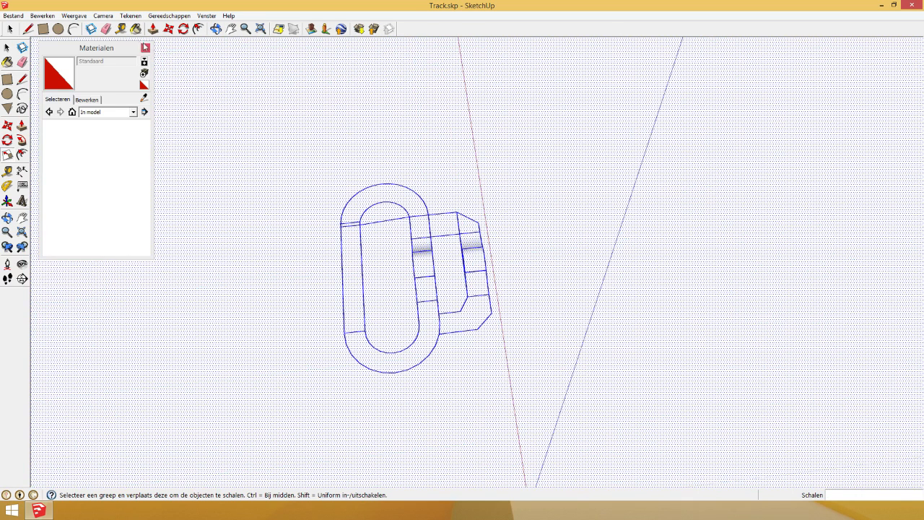
left_click(120, 29)
left_click(341, 241)
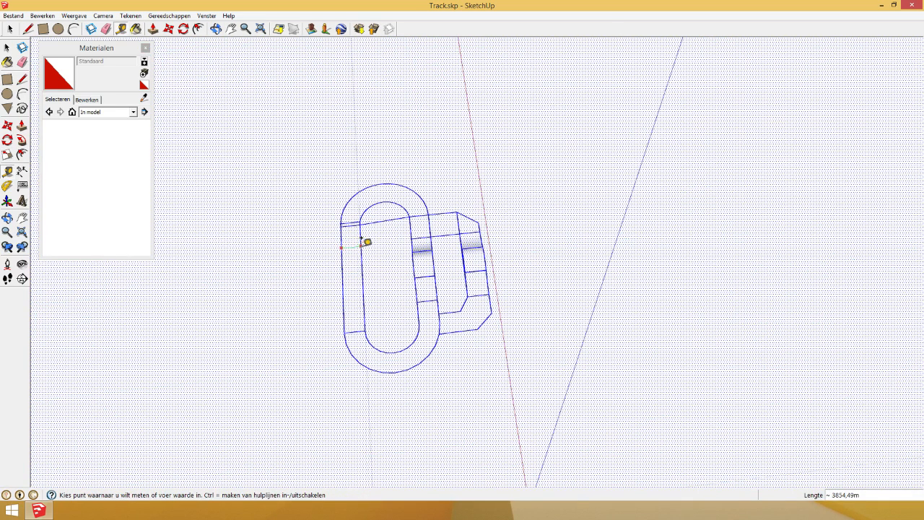
- Scale the whole model down slightly from a corner grip and measure the long straight's width once more
scroll(444, 243, "down", 8)
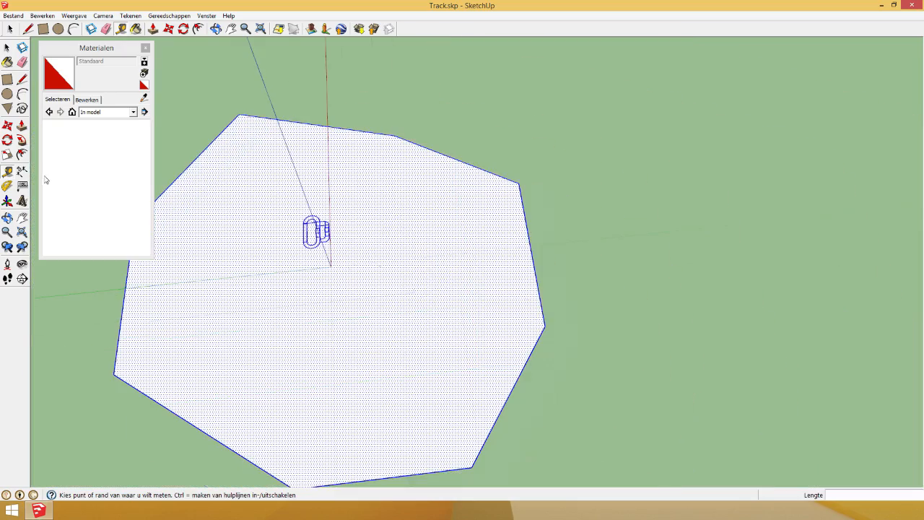
key("s")
left_click_drag(568, 455, 542, 434)
scroll(328, 252, "up", 6)
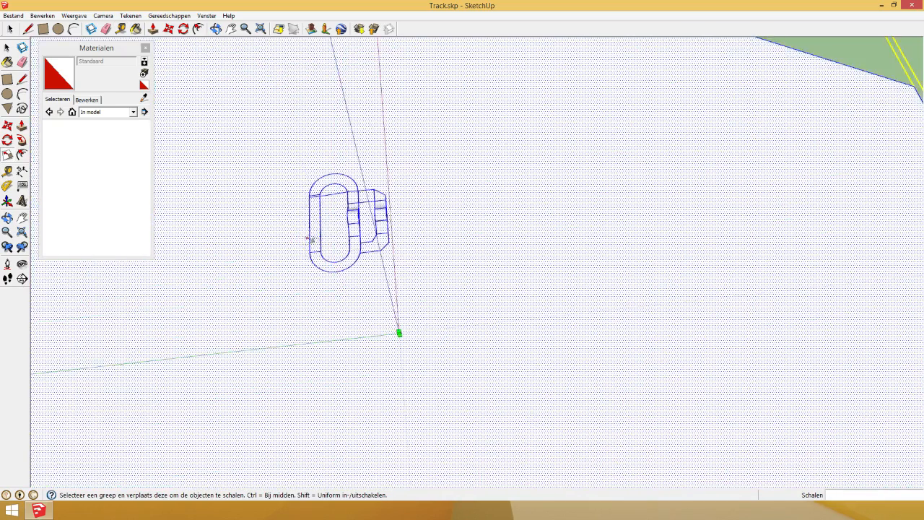
left_click(120, 28)
left_click(308, 199)
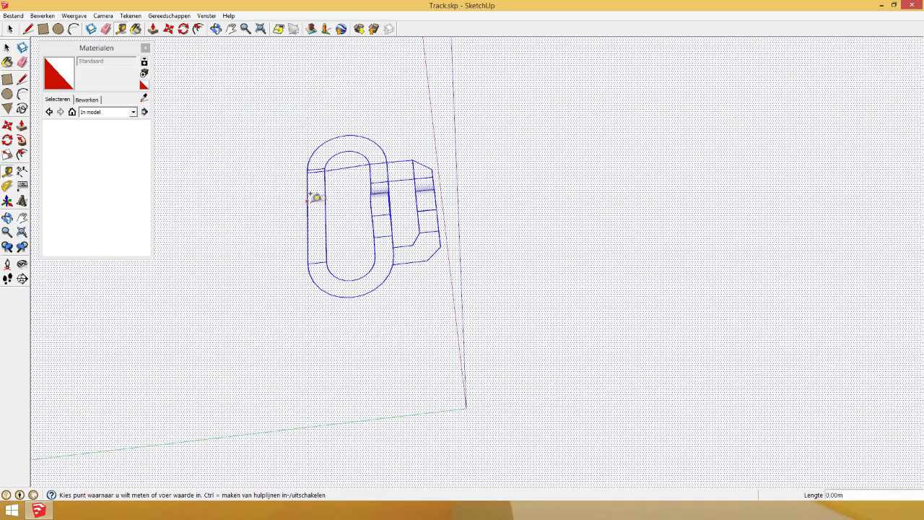
scroll(547, 273, "down", 4)
key("Escape")
scroll(535, 275, "up", 1)
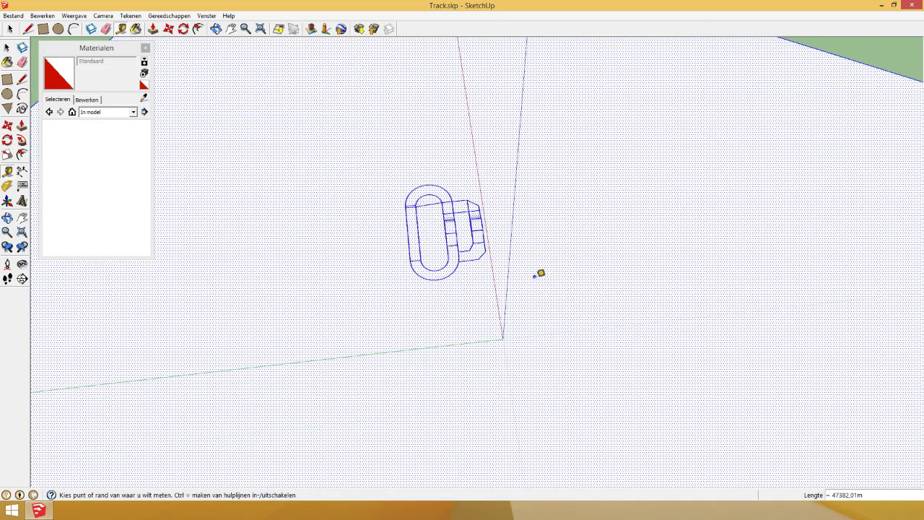
scroll(517, 293, "down", 1)
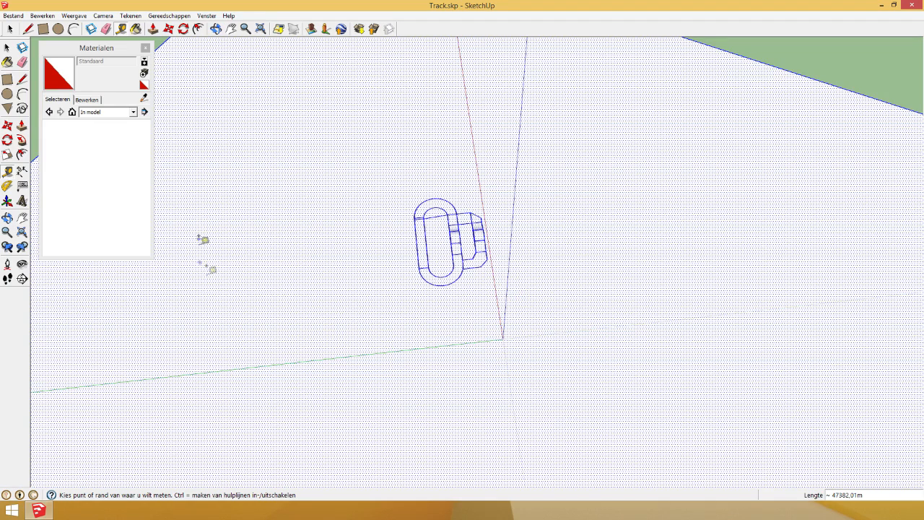
scroll(458, 332, "down", 5)
- Deselect the model and review the current style's face settings in the Styles window
left_click(10, 29)
left_click(186, 41)
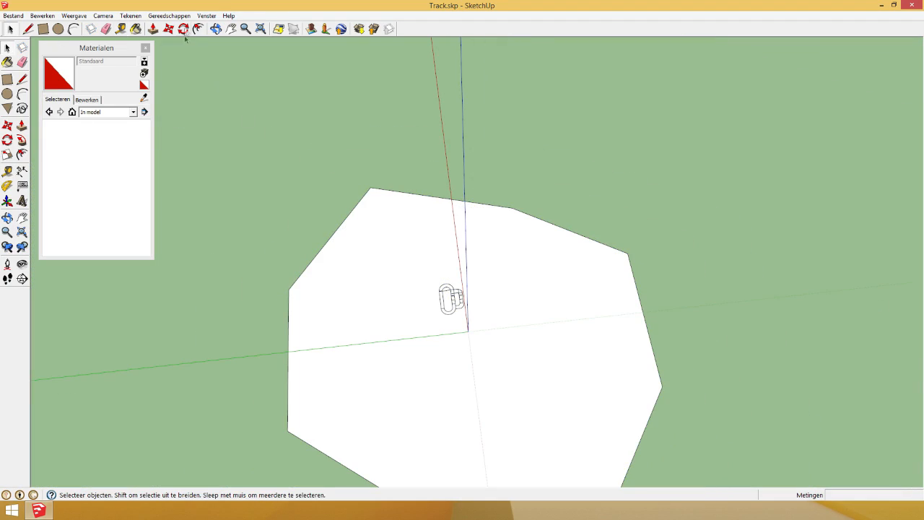
left_click(206, 16)
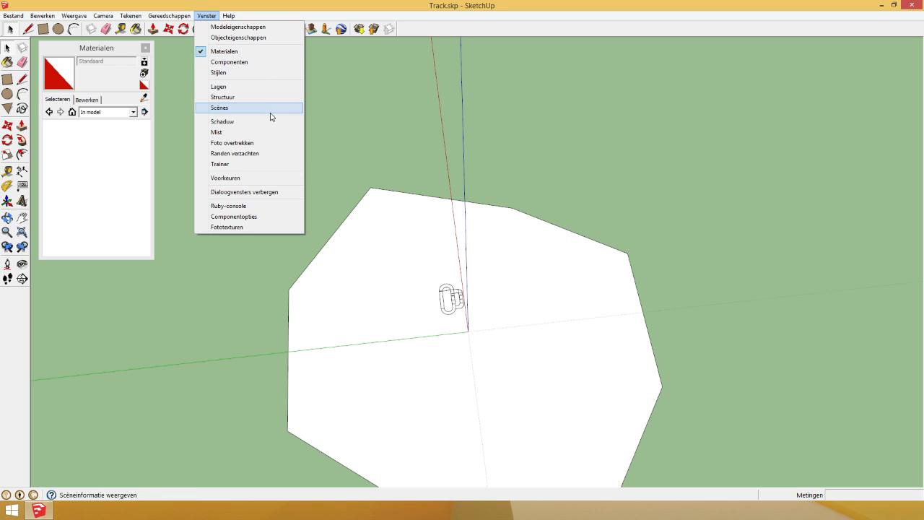
left_click(242, 73)
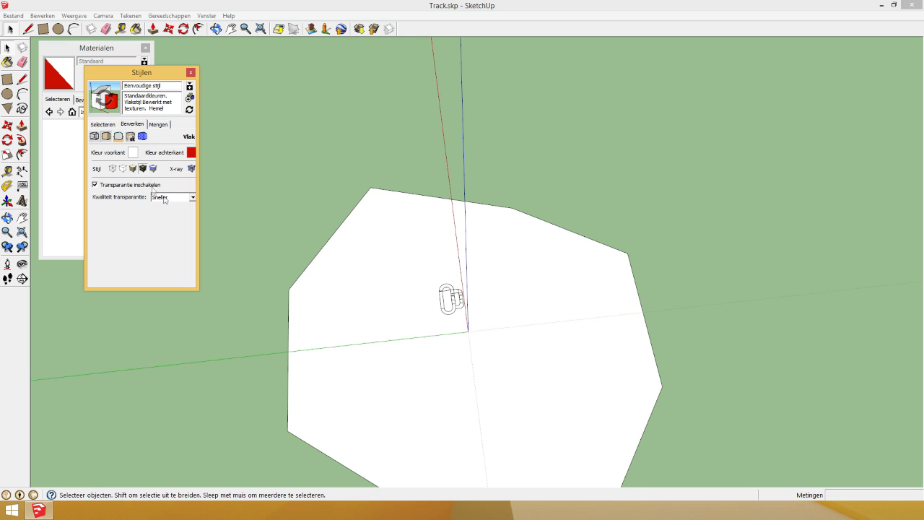
left_click(190, 73)
- Select the entire model and move it so the middle of the oval's ramp base sits on the axes' origin
left_click(215, 29)
left_click_drag(282, 142, 592, 128)
key("ctrl+a")
left_click_drag(380, 209, 396, 278)
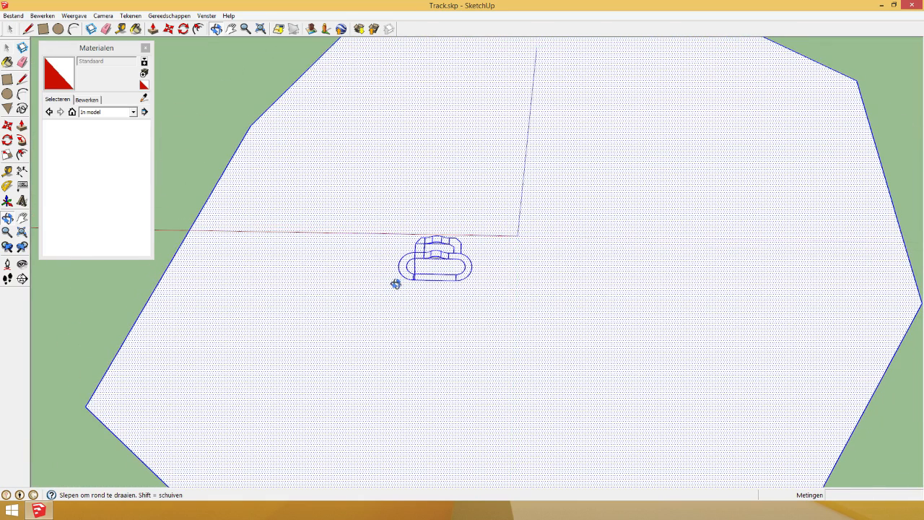
left_click(168, 29)
scroll(444, 249, "up", 2)
scroll(430, 268, "up", 2)
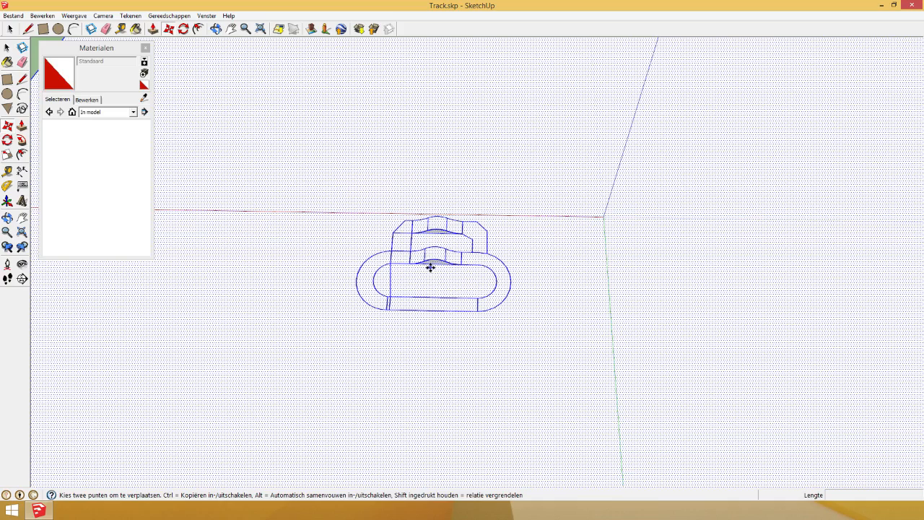
left_click(433, 264)
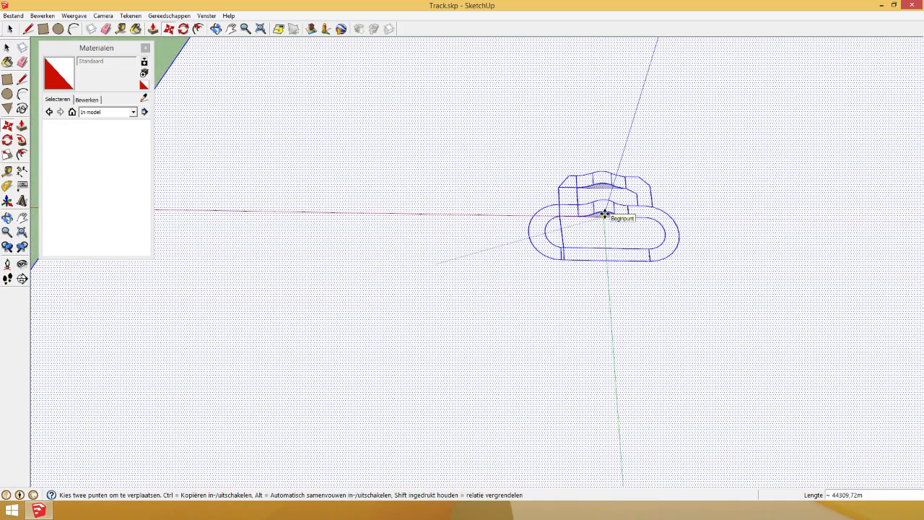
left_click(604, 215)
scroll(296, 208, "down", 3)
scroll(295, 209, "down", 2)
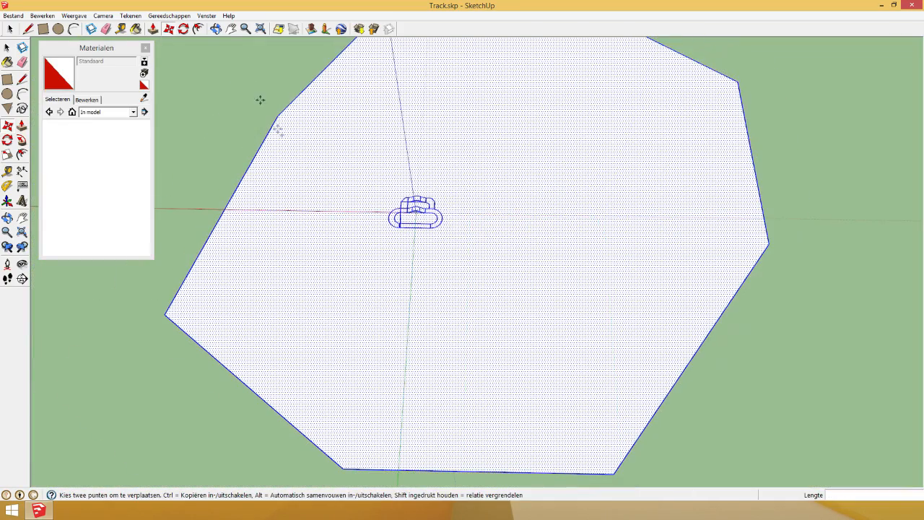
- Move the entire selected model straight up from the axes' origin by about 1315 m
left_click(216, 29)
left_click_drag(330, 363, 361, 83)
left_click(168, 29)
left_click(350, 158)
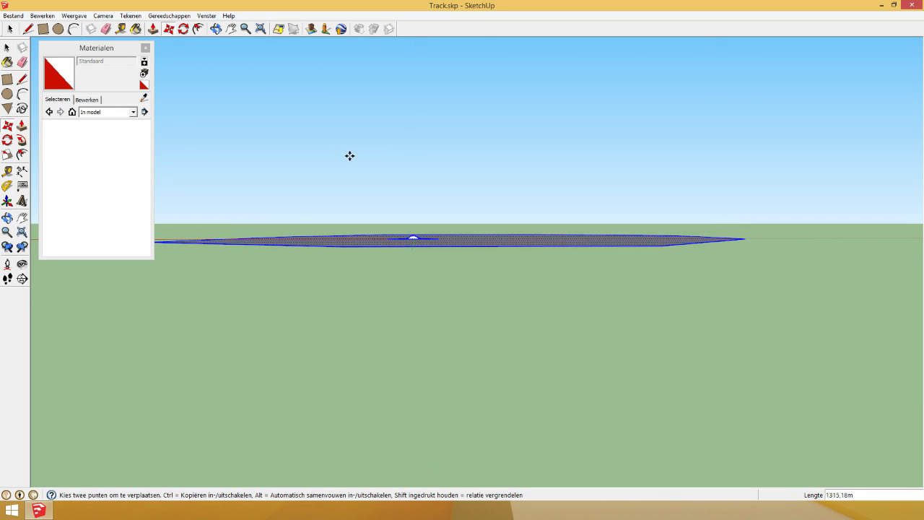
- Draw a closed eight-sided outline inside the oval's infield, following the track's inner edge at a small distance
left_click(215, 29)
left_click_drag(341, 143, 431, 184)
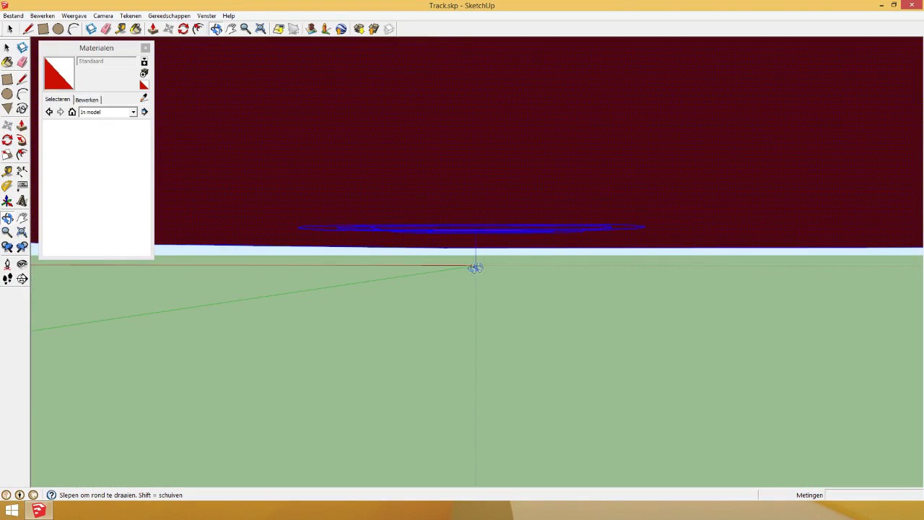
left_click_drag(478, 264, 577, 256)
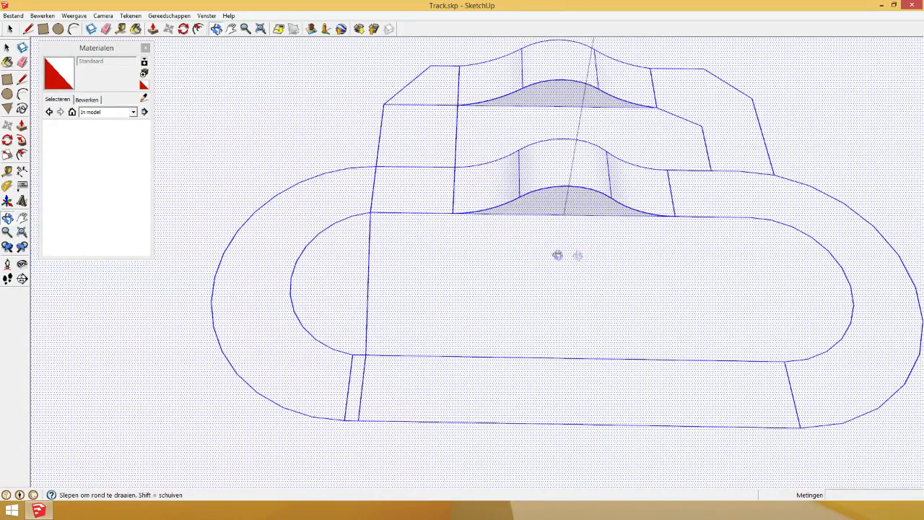
left_click(29, 29)
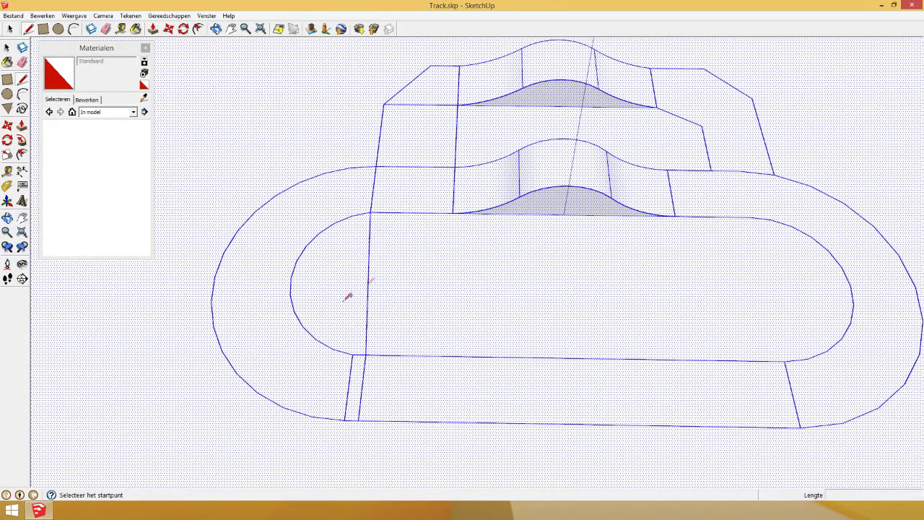
scroll(368, 282, "down", 3)
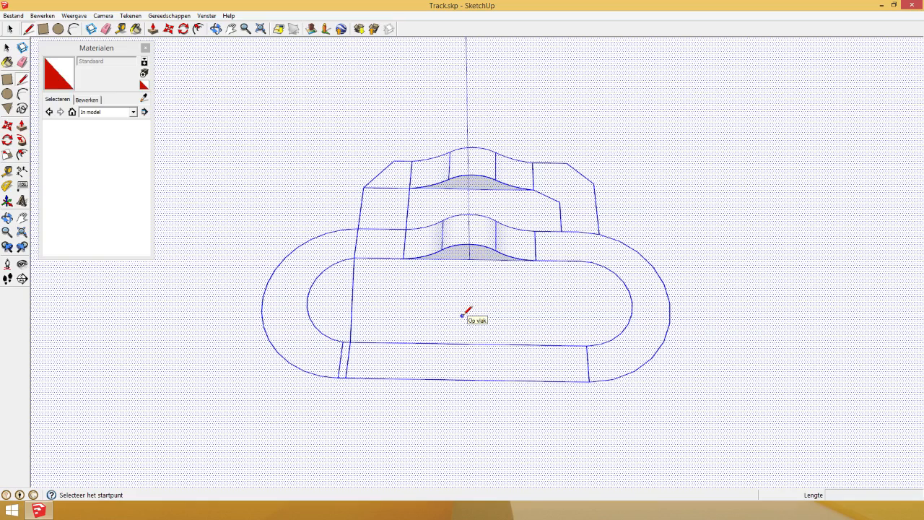
scroll(417, 290, "up", 3)
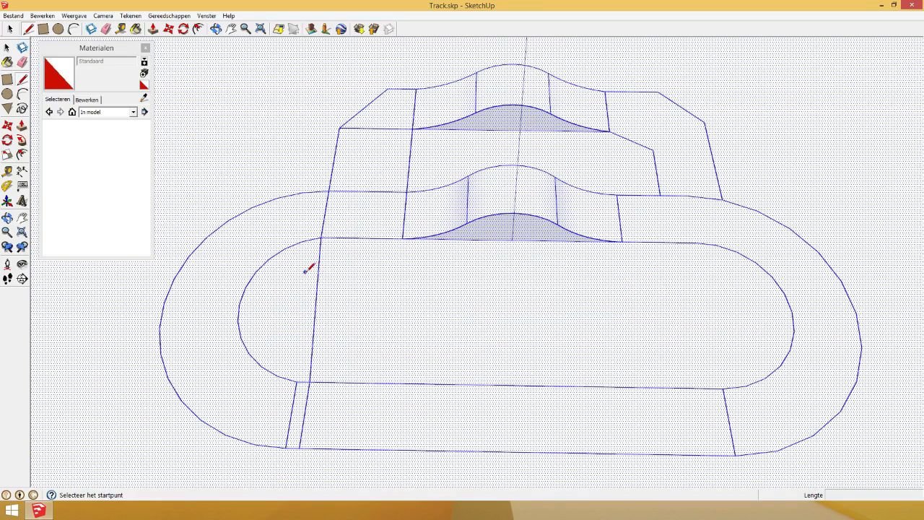
left_click(315, 268)
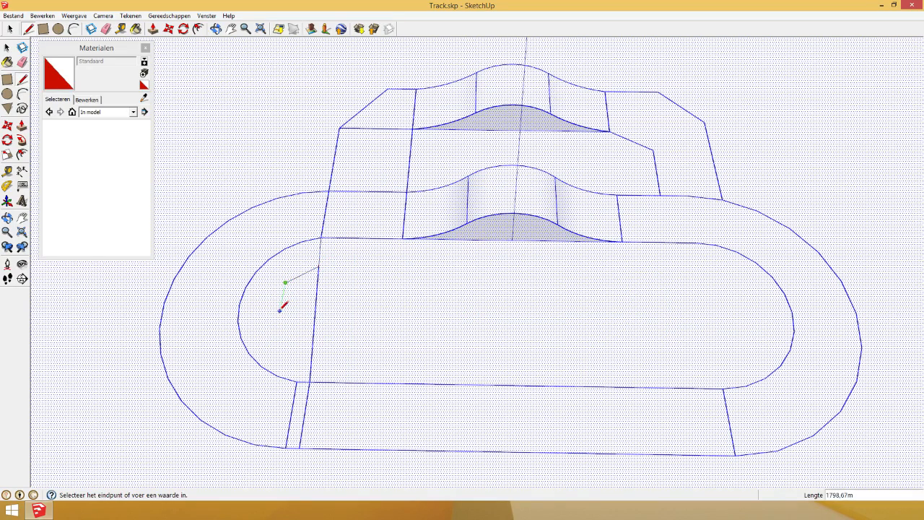
scroll(269, 300, "up", 3)
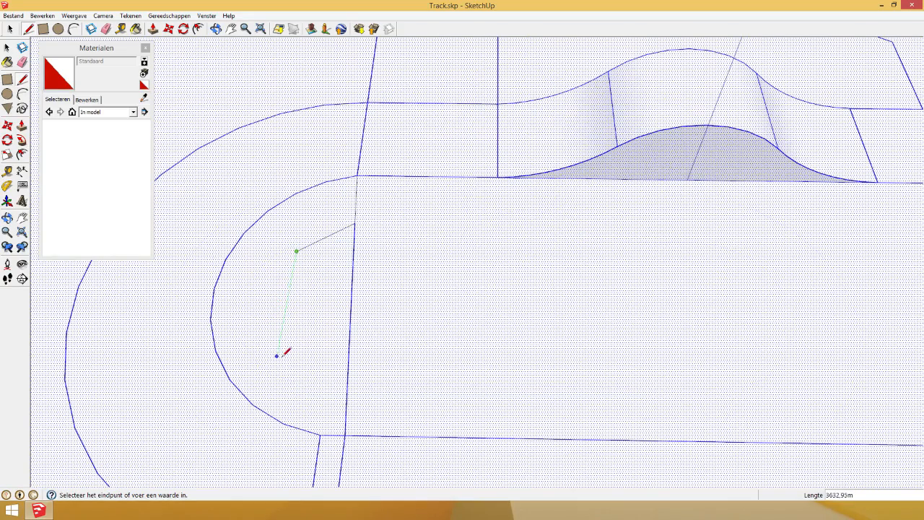
left_click(348, 389)
scroll(184, 372, "down", 3)
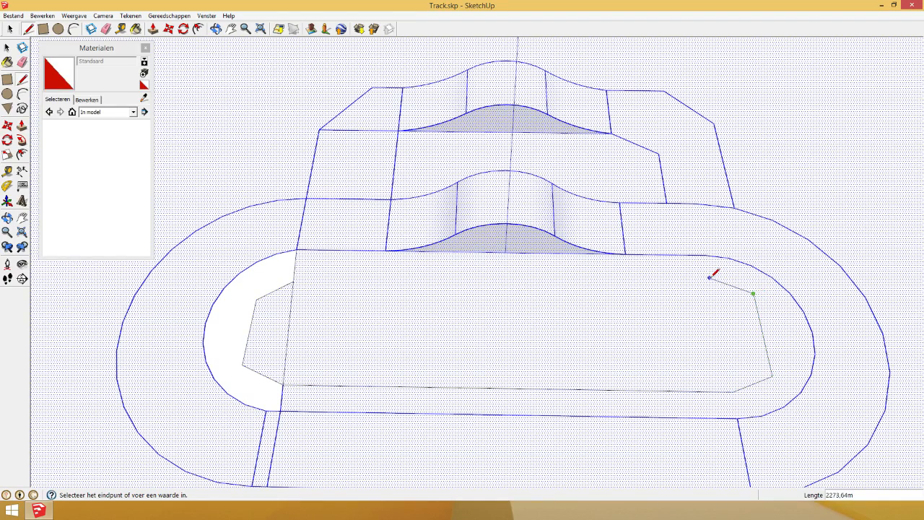
left_click(296, 273)
- Draw a closed seven-sided outline on the ground face around the whole track, leaving a margin on every side
scroll(347, 312, "down", 5)
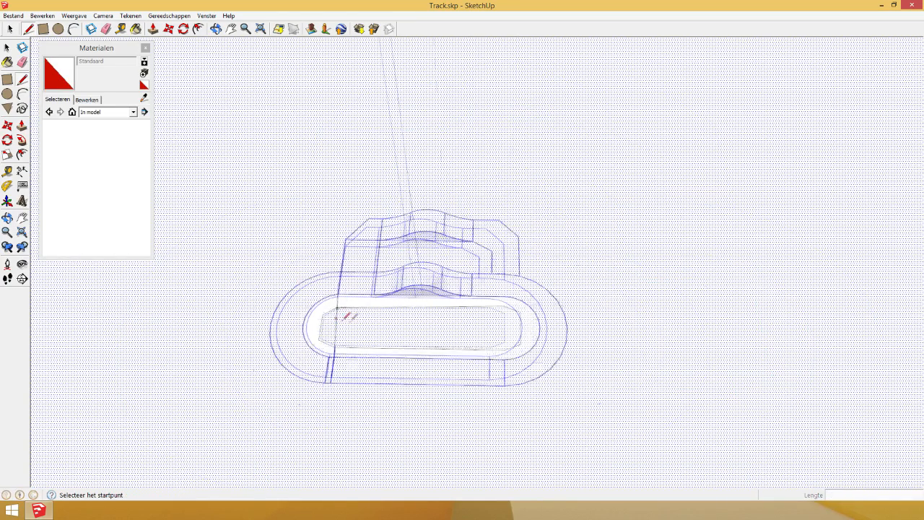
left_click(352, 208)
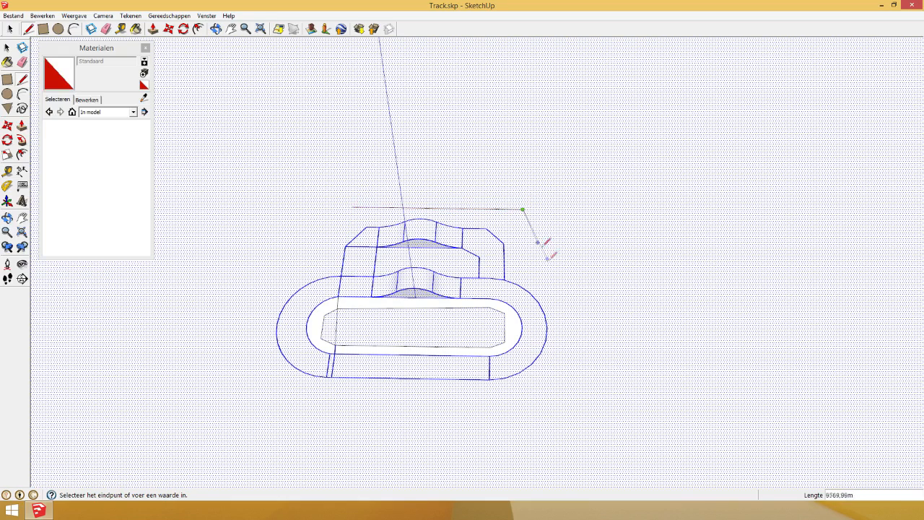
scroll(630, 301, "down", 2)
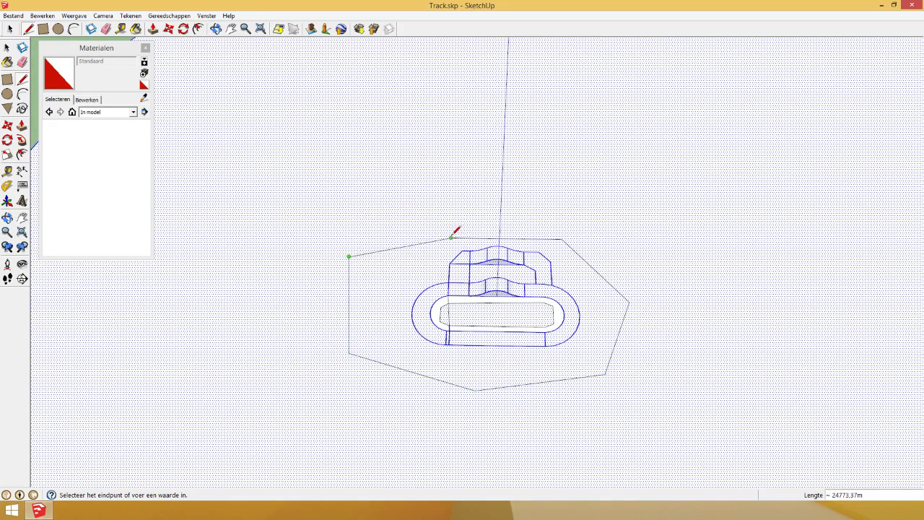
left_click(451, 236)
- Delete the white ground face enclosed by the outer outline around the track
left_click(7, 46)
scroll(527, 319, "up", 5)
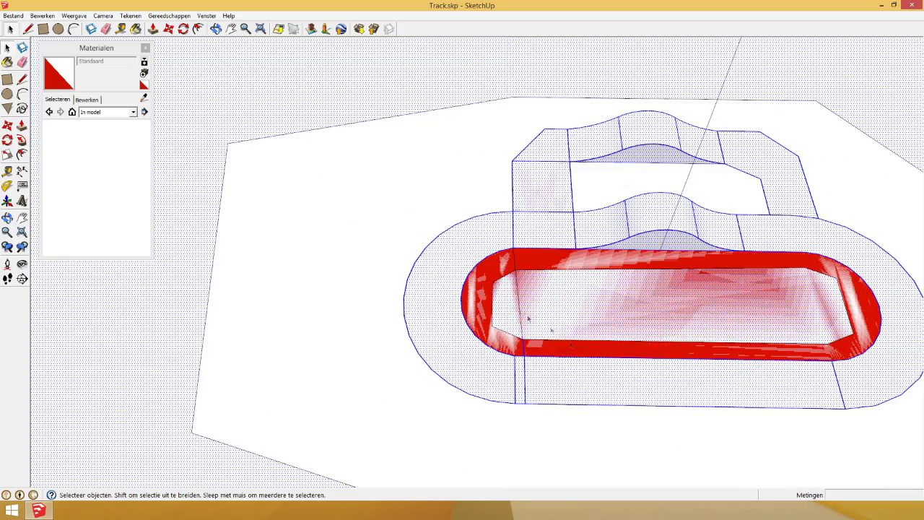
key("Delete")
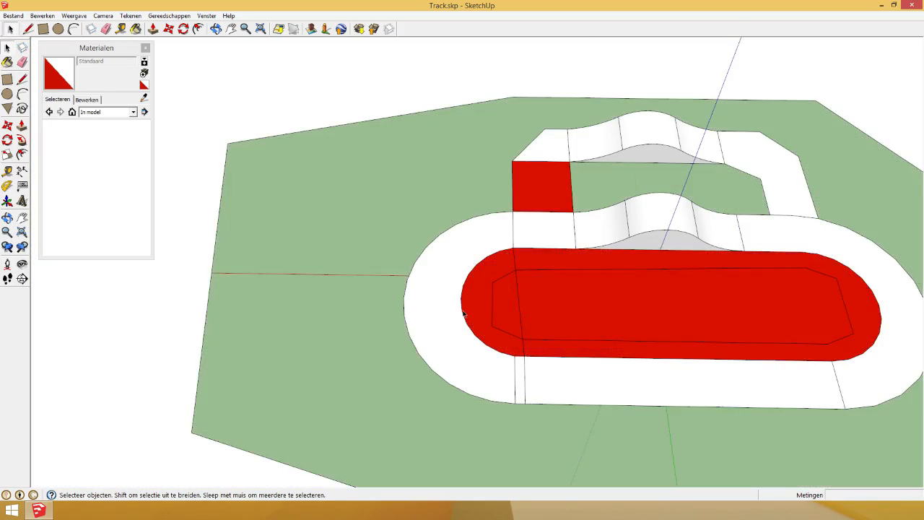
- Align the view to the ground face inside the outer outline and intersect that face with the model
right_click(361, 319)
left_click(404, 386)
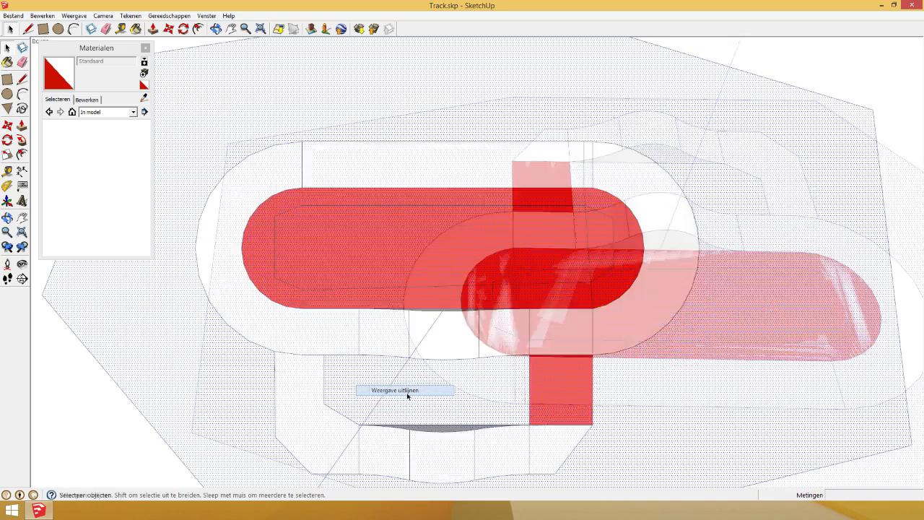
right_click(220, 342)
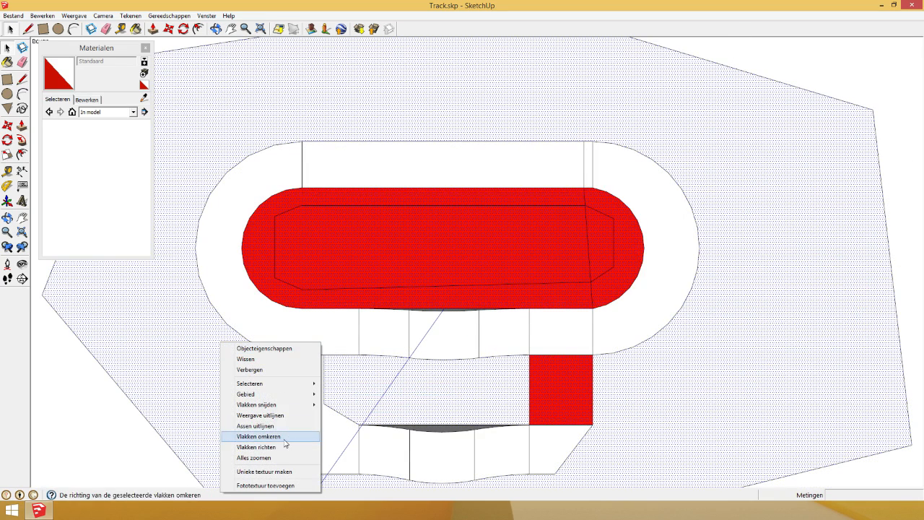
left_click(347, 405)
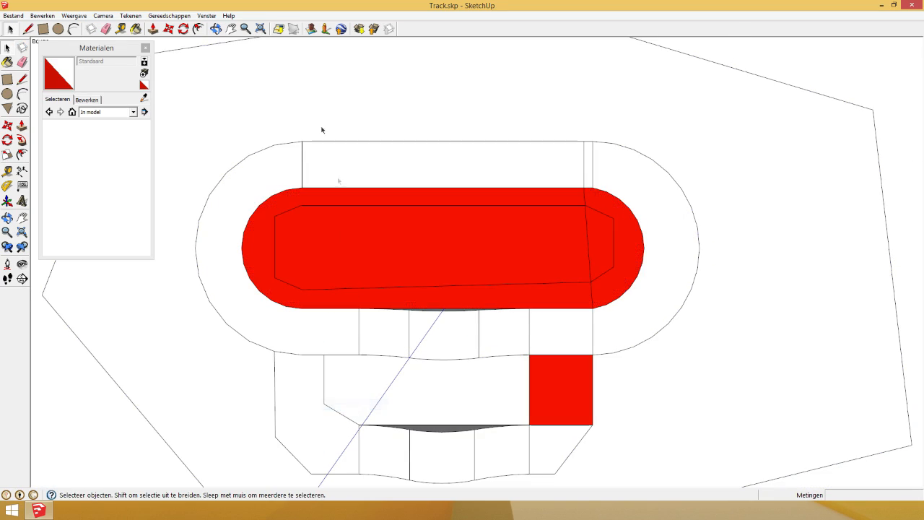
- Delete the ground face that overlaps the red square beside the ramp and fills the outer outline
key("o")
left_click_drag(553, 227, 226, 168)
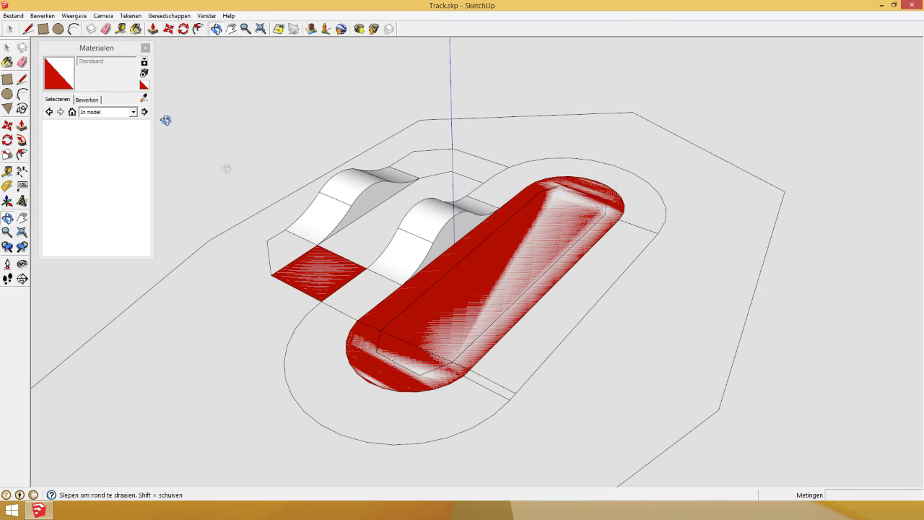
left_click(10, 28)
left_click(323, 286)
key("Delete")
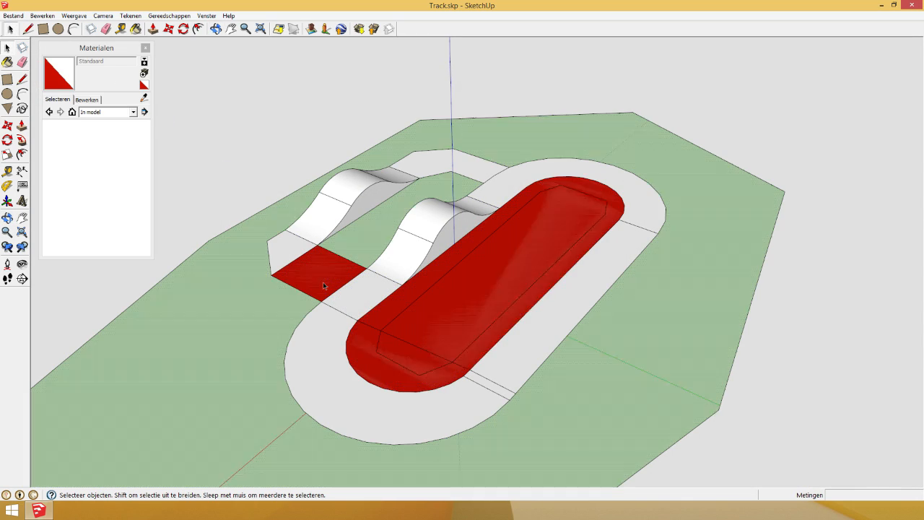
- Reverse the red infield faces and the red square of road beside the ramp
left_click(215, 29)
left_click_drag(260, 101, 327, 193)
left_click(10, 29)
left_click(466, 295)
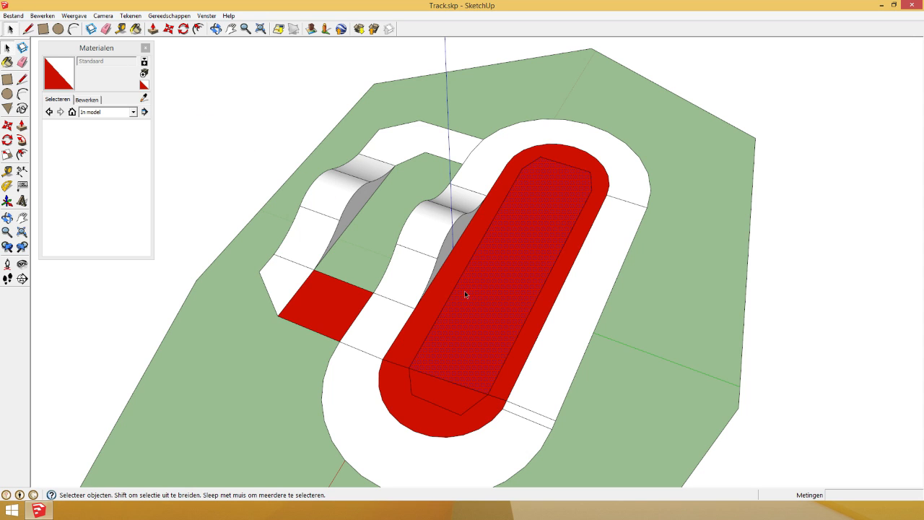
key("Delete")
key("ctrl+z")
right_click(337, 301)
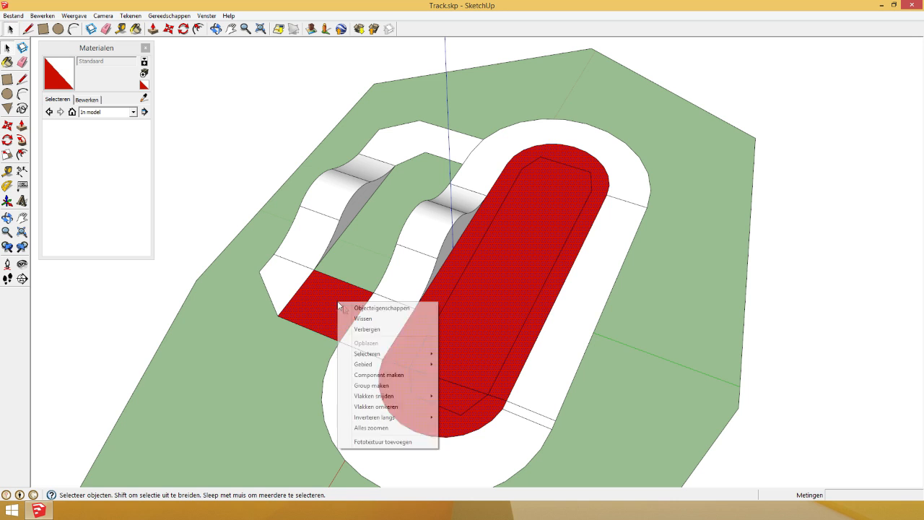
left_click(410, 406)
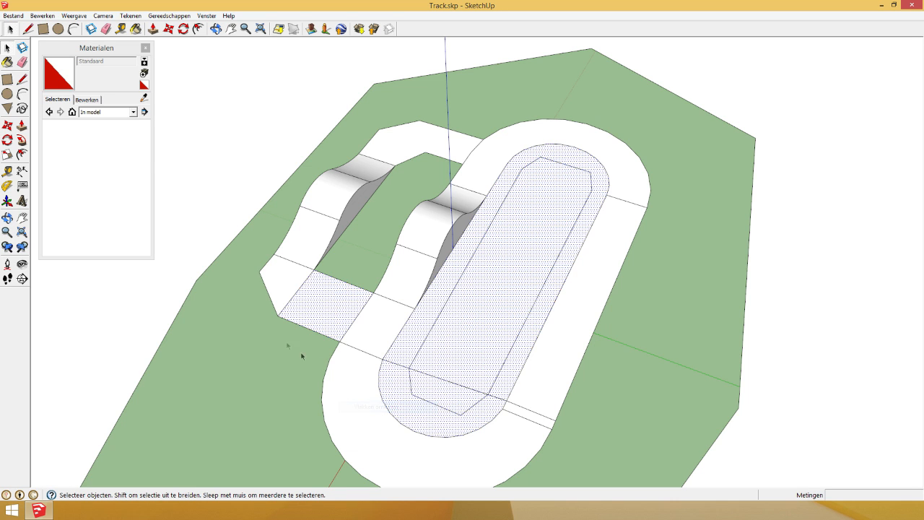
- Trace one edge of the outer outline between two of its corners to rebuild the ground face around the track
left_click(28, 29)
scroll(255, 155, "down", 3)
scroll(256, 155, "up", 2)
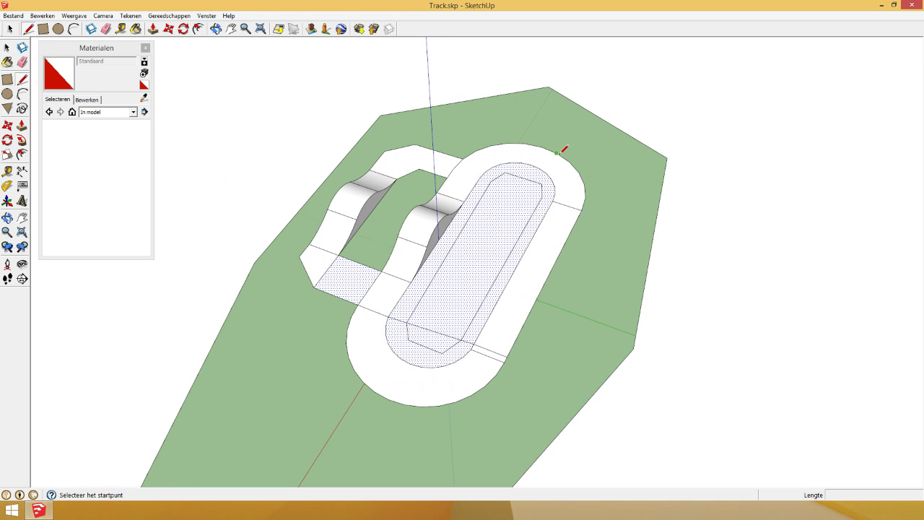
left_click(552, 88)
left_click(667, 158)
scroll(483, 228, "down", 1)
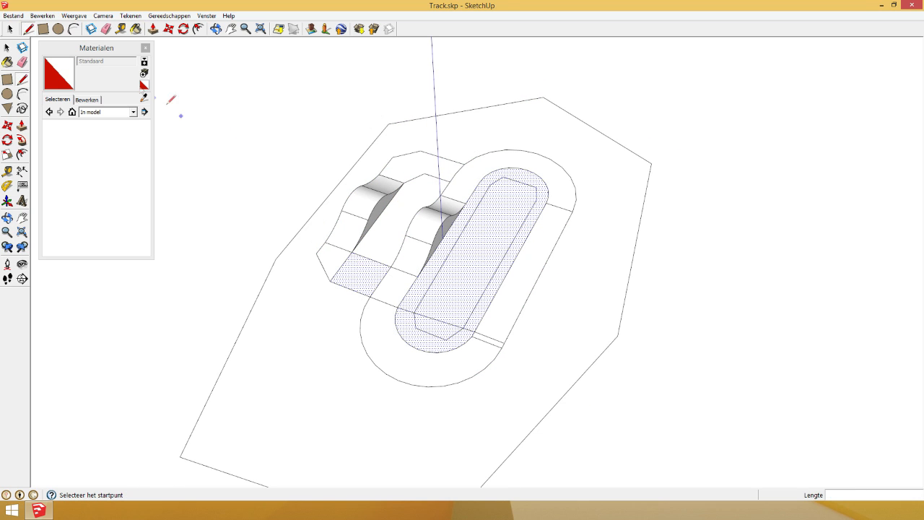
- Pick the ground, the infield and the road square one after another to check how the faces are divided
left_click(6, 47)
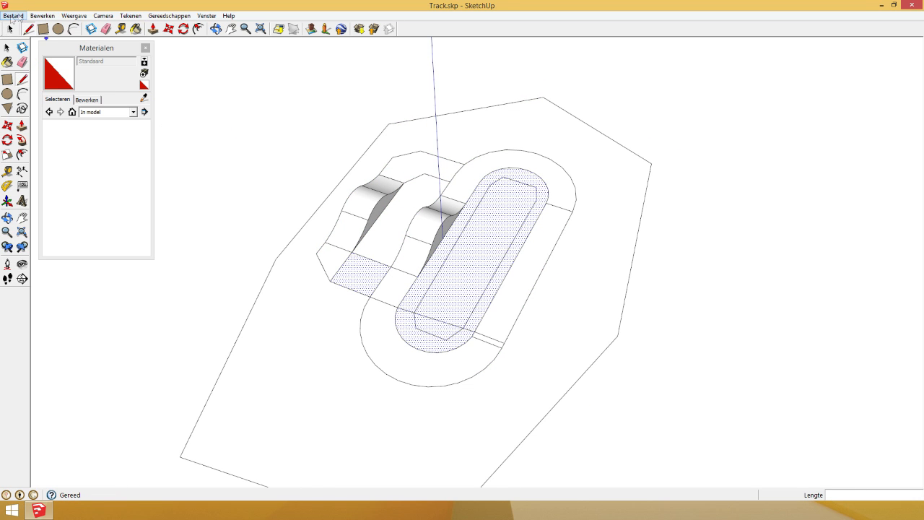
left_click(470, 138)
left_click(453, 296)
left_click(430, 332)
left_click(399, 318)
left_click(340, 298)
- Select the rebuilt ground face inside the outer outline and intersect it with the model
left_click(221, 31)
left_click_drag(426, 158, 179, 147)
left_click(9, 28)
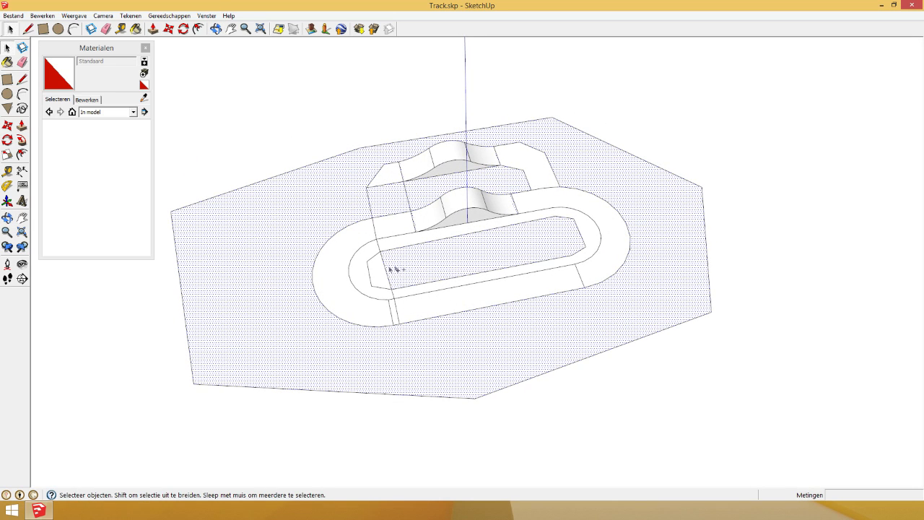
scroll(415, 206, "up", 3)
left_click(316, 189)
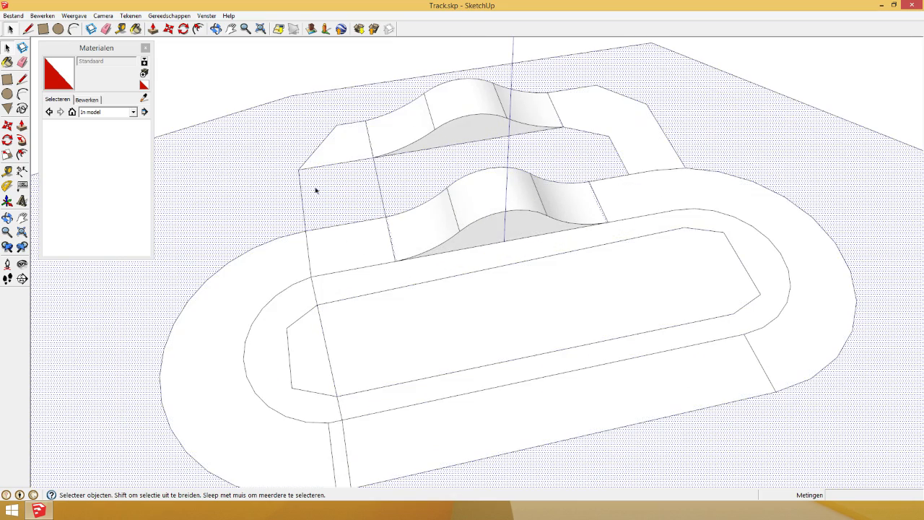
scroll(442, 245, "down", 2)
left_click(29, 29)
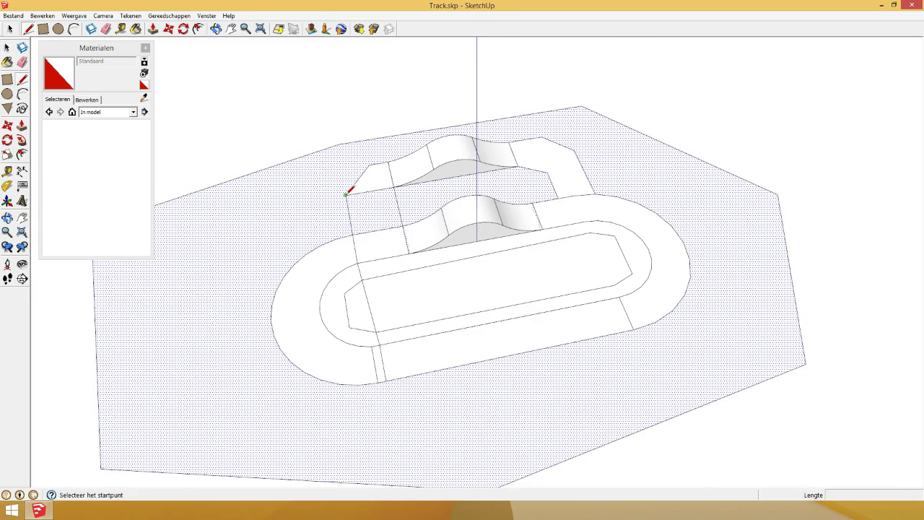
left_click(346, 194)
left_click(10, 30)
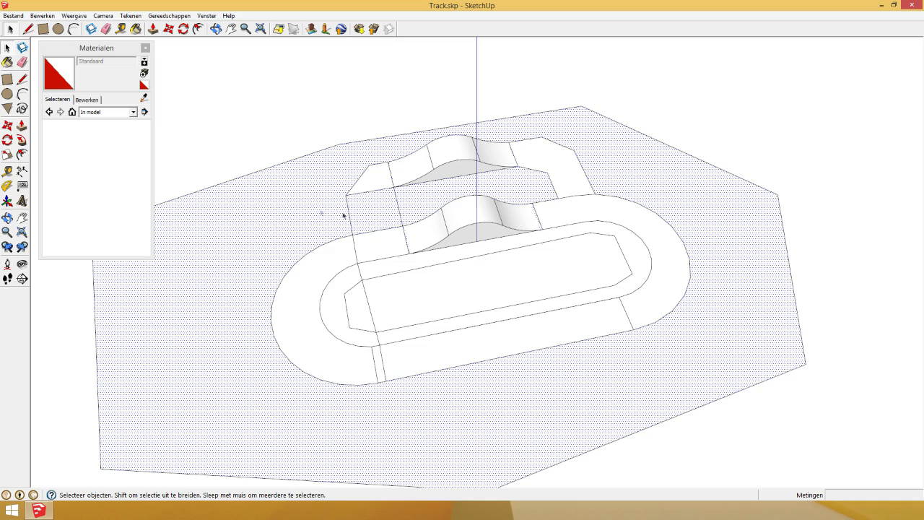
right_click(326, 217)
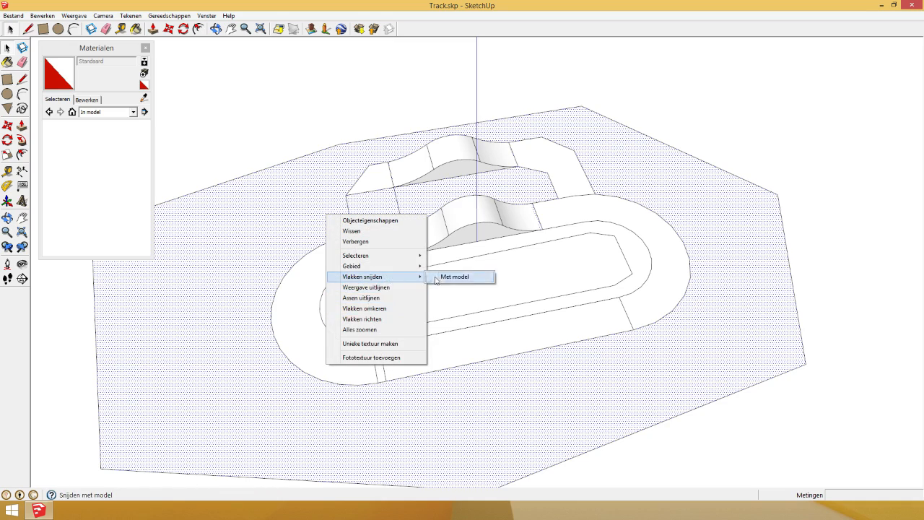
left_click(450, 277)
- Reselect the ground face and intersect it with the model once more from the underside
left_click(315, 209)
scroll(383, 208, "up", 5)
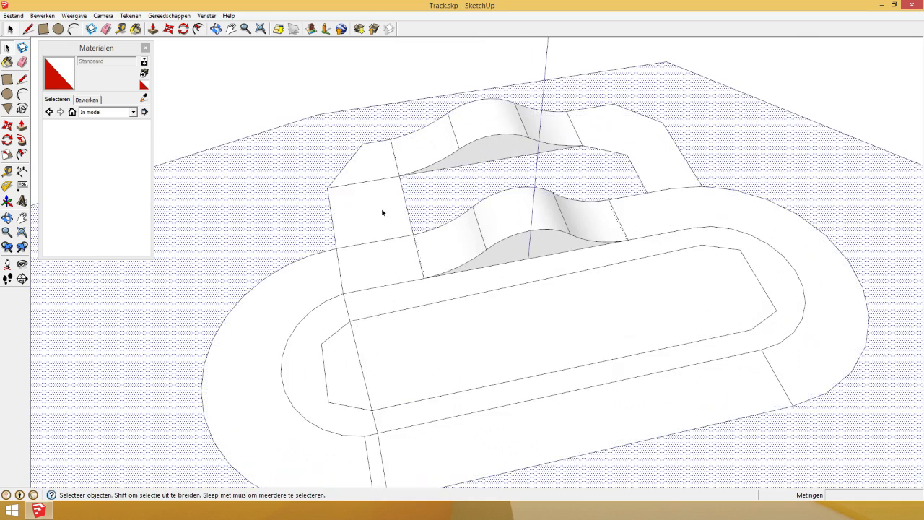
right_click(483, 180)
left_click(467, 185)
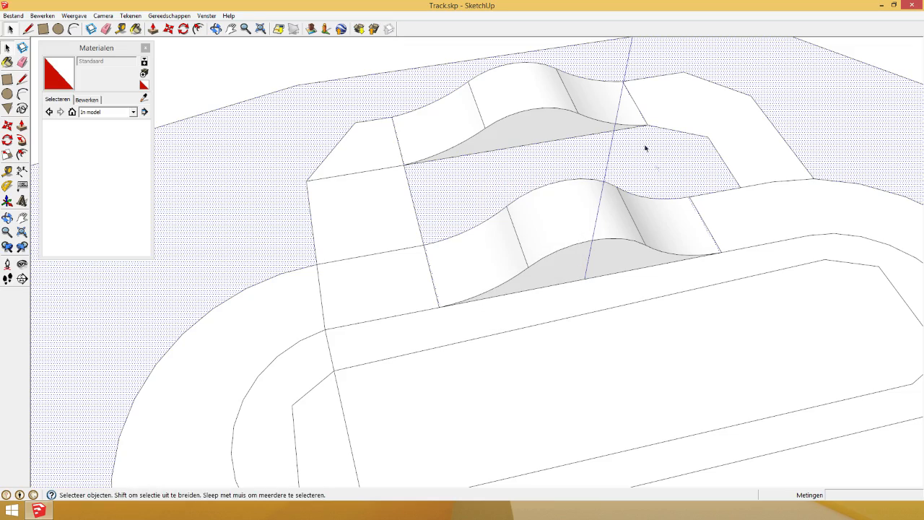
left_click(215, 29)
left_click_drag(524, 151, 463, 22)
left_click(11, 29)
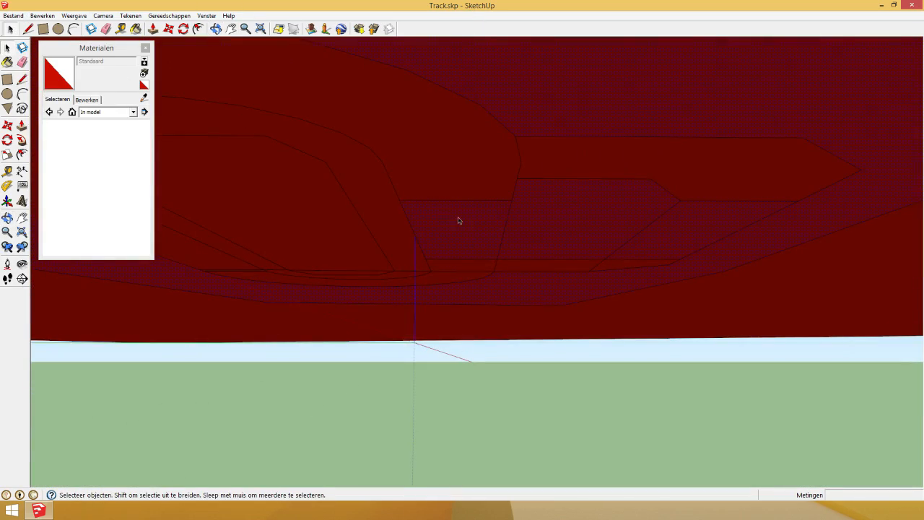
right_click(568, 227)
mouse_move(641, 291)
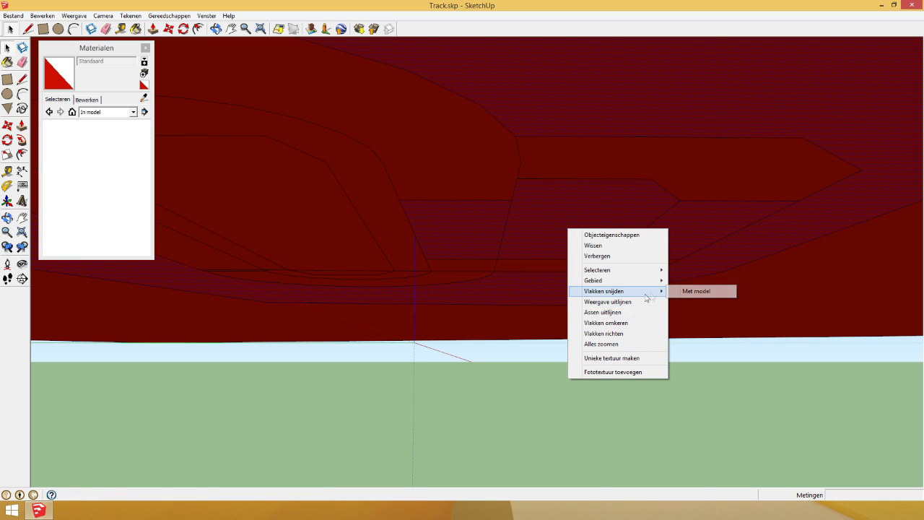
left_click(678, 291)
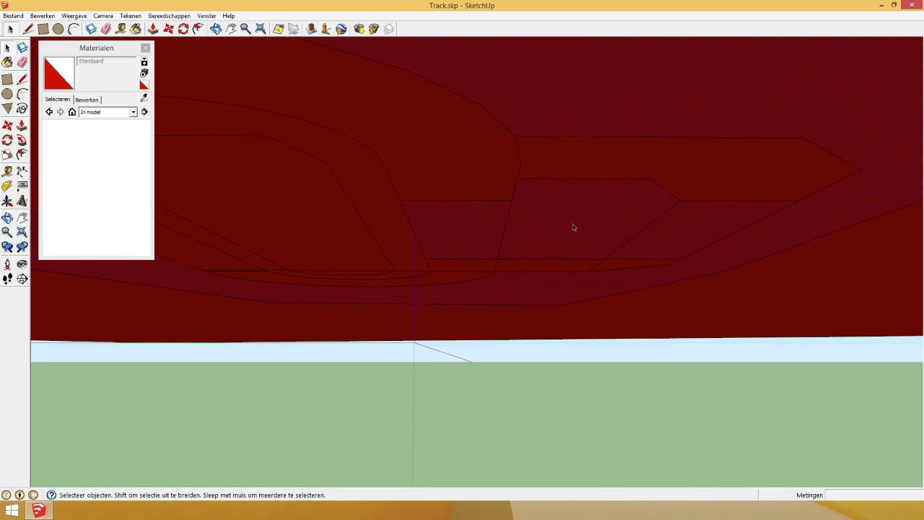
- Delete the selected ground face and draw a line along the outer hill's inner base between its two end corners
key("Delete")
left_click(215, 29)
left_click_drag(269, 119, 377, 311)
scroll(378, 311, "down", 5)
left_click(29, 29)
scroll(299, 165, "up", 8)
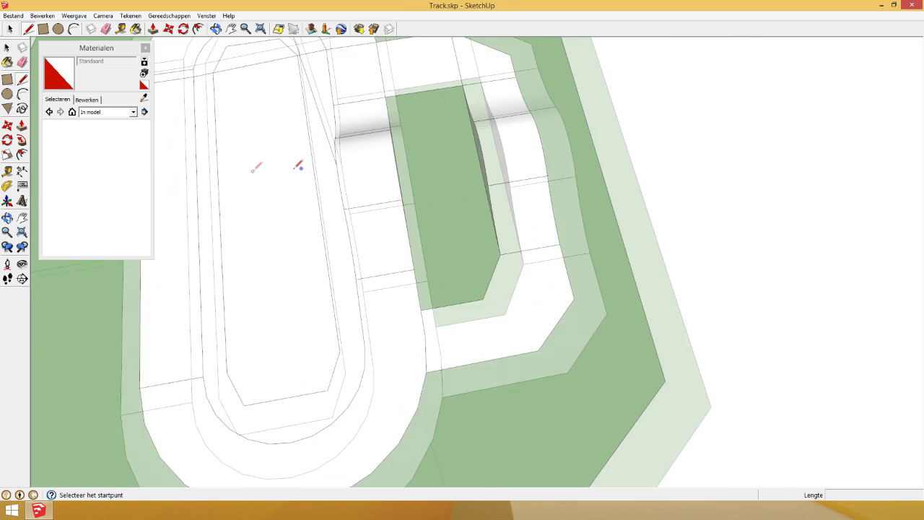
left_click(608, 37)
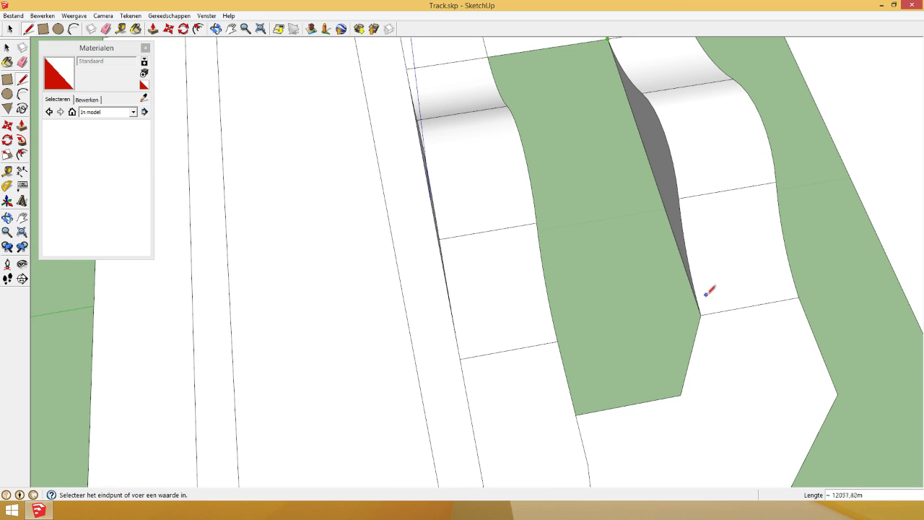
left_click(701, 316)
- Redraw one edge of the outer outline between two neighbouring corners to regenerate the ground face
scroll(606, 321, "down", 8)
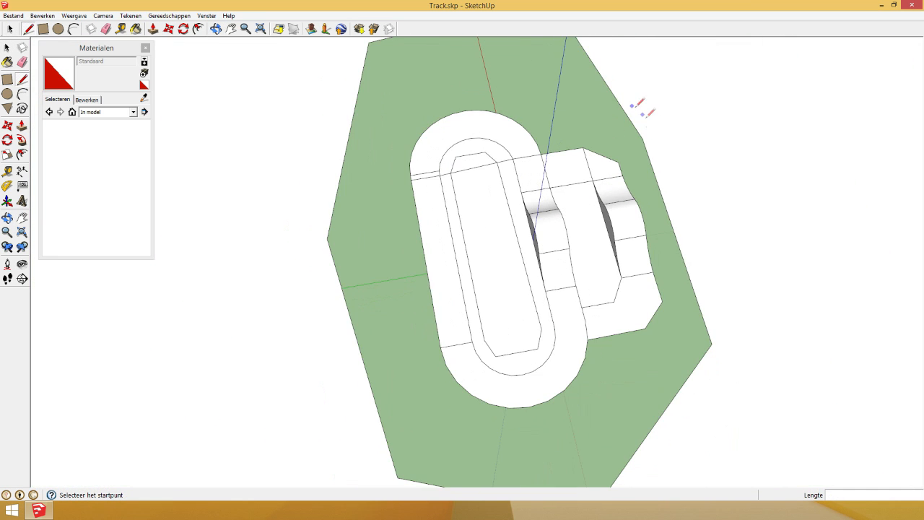
left_click(643, 138)
left_click(711, 343)
scroll(711, 343, "up", 6)
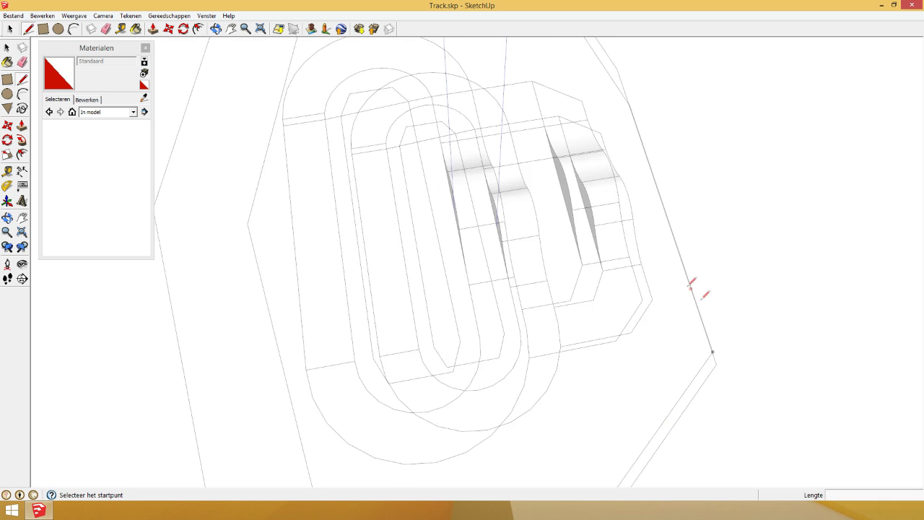
- Delete the ground face pieces underneath the road hills, working from the underside of the model
left_click(215, 29)
left_click_drag(490, 298, 473, 134)
key("space")
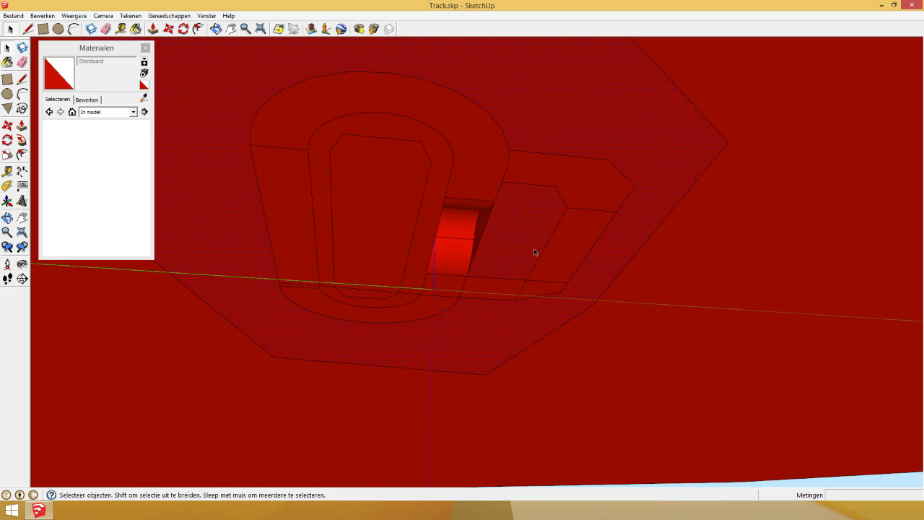
double_click(552, 250)
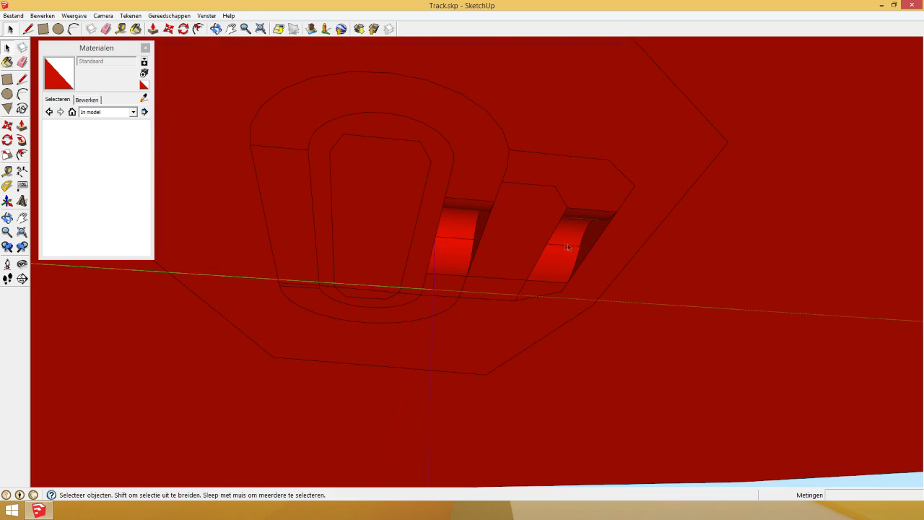
- Pick the ground, the area outside the outline and the infield between the hills to check their separation
left_click(216, 30)
left_click_drag(261, 108, 368, 346)
left_click(9, 29)
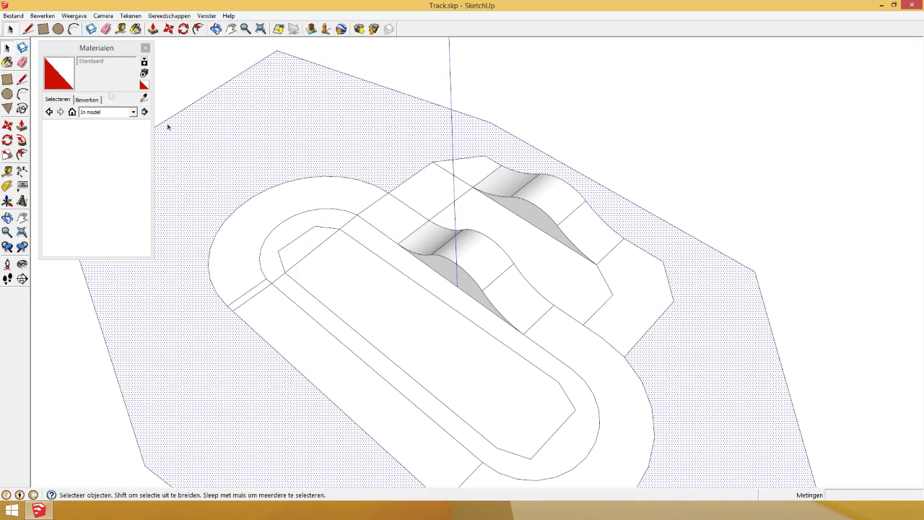
scroll(437, 233, "down", 3)
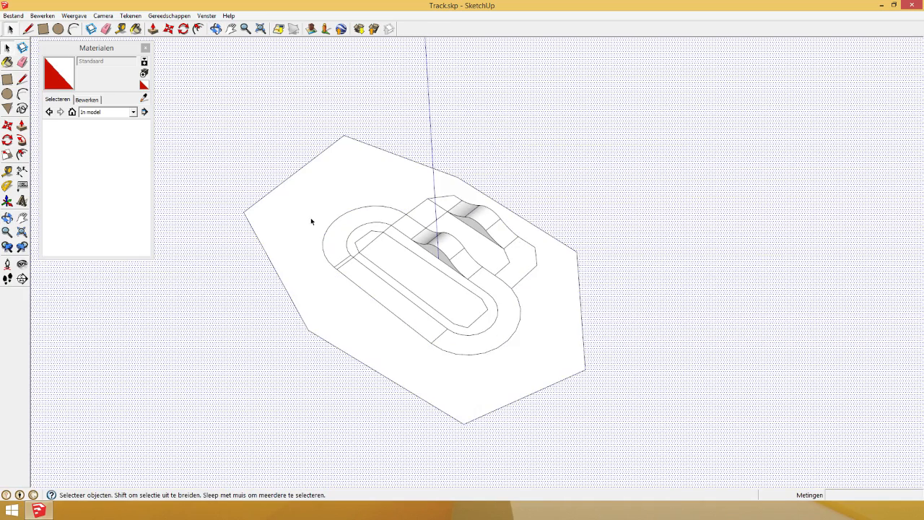
scroll(450, 289, "up", 5)
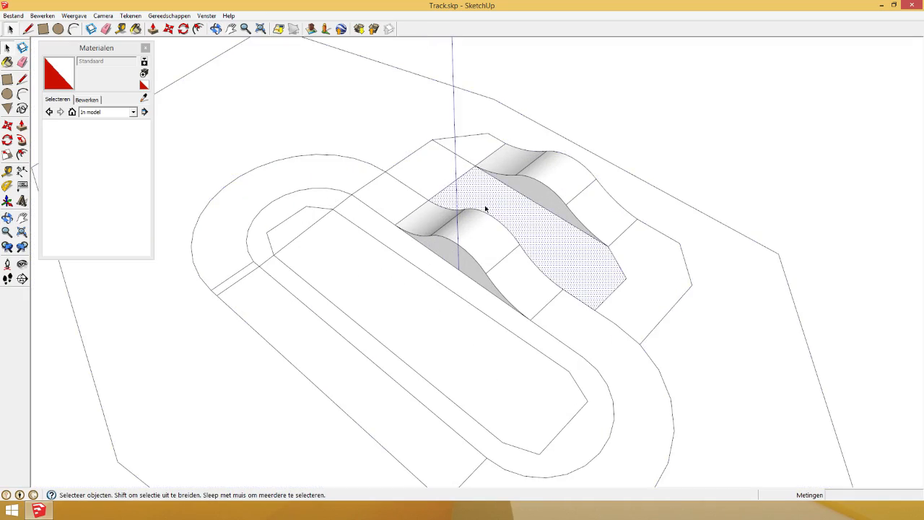
key("super")
key("super")
scroll(510, 210, "down", 4)
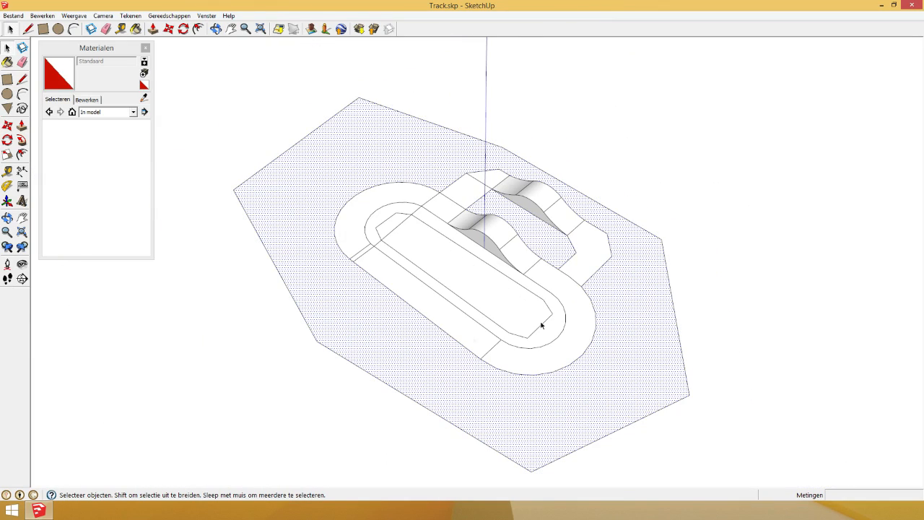
- Pick the inner oval's border, the ground and the long straight road section to check that each face is separate
left_click(378, 235, "shift")
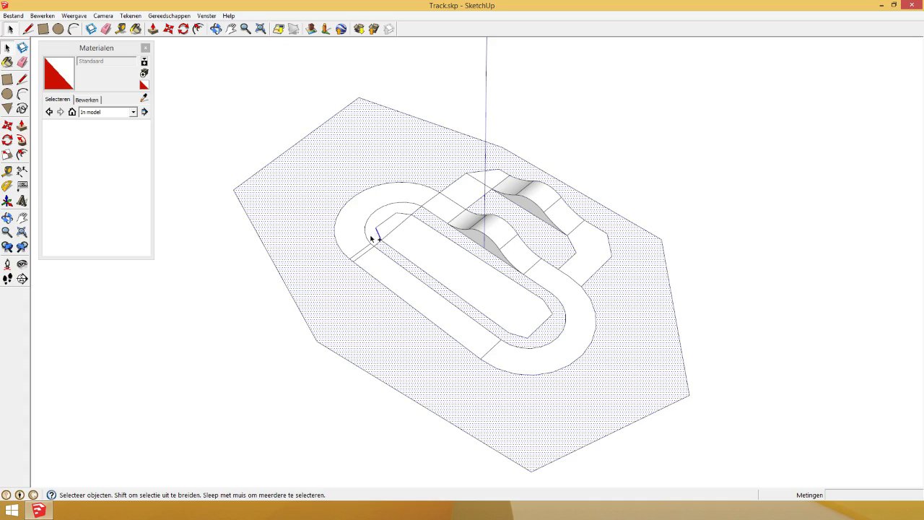
left_click(425, 243)
left_click(690, 223, "ctrl")
scroll(656, 232, "down", 2)
scroll(306, 302, "down", 2)
scroll(431, 305, "up", 4)
scroll(433, 307, "up", 3)
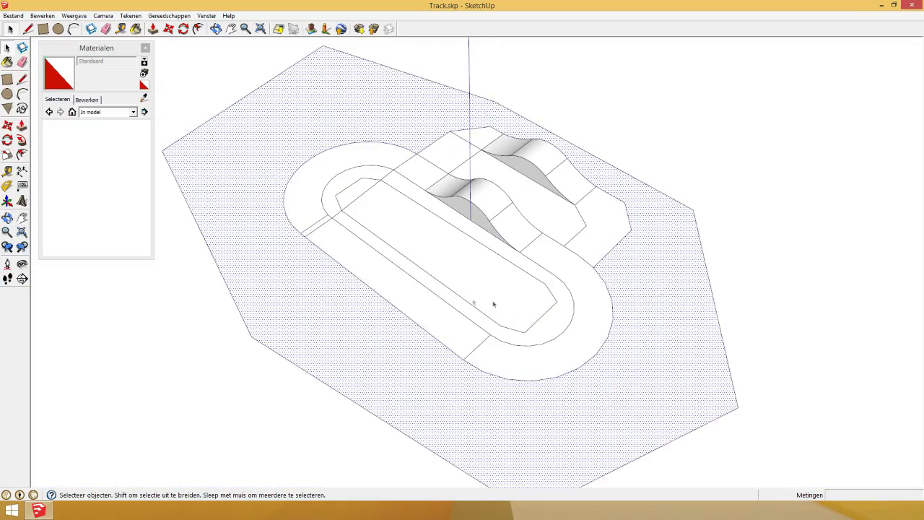
left_click(401, 287)
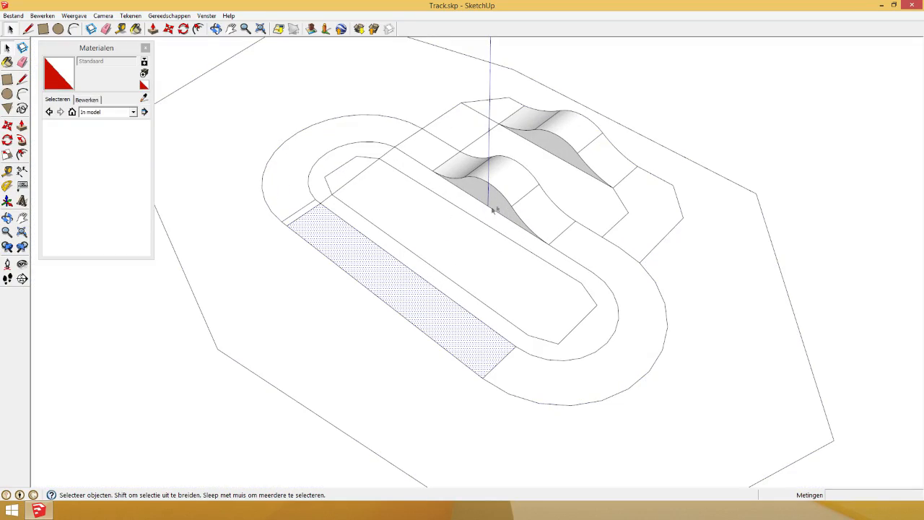
scroll(361, 238, "down", 2)
scroll(447, 187, "up", 4)
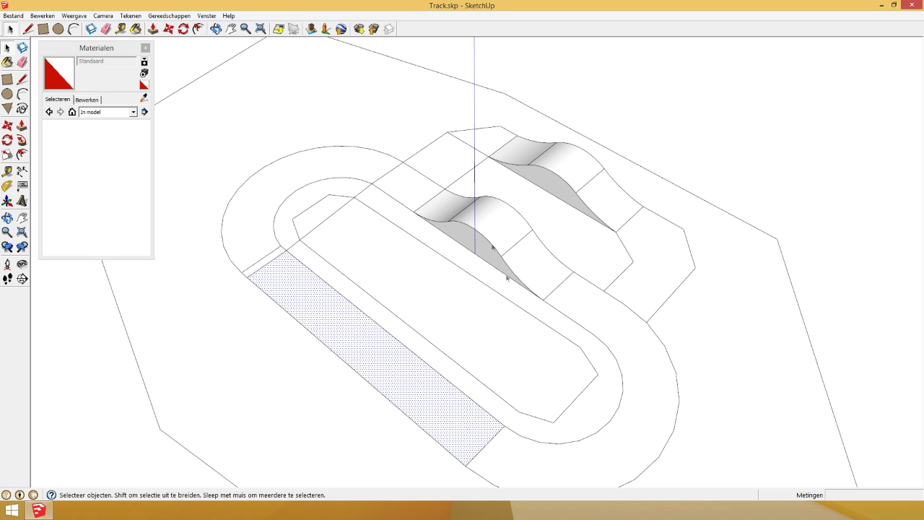
scroll(398, 340, "down", 2)
scroll(404, 246, "up", 3)
scroll(442, 118, "down", 2)
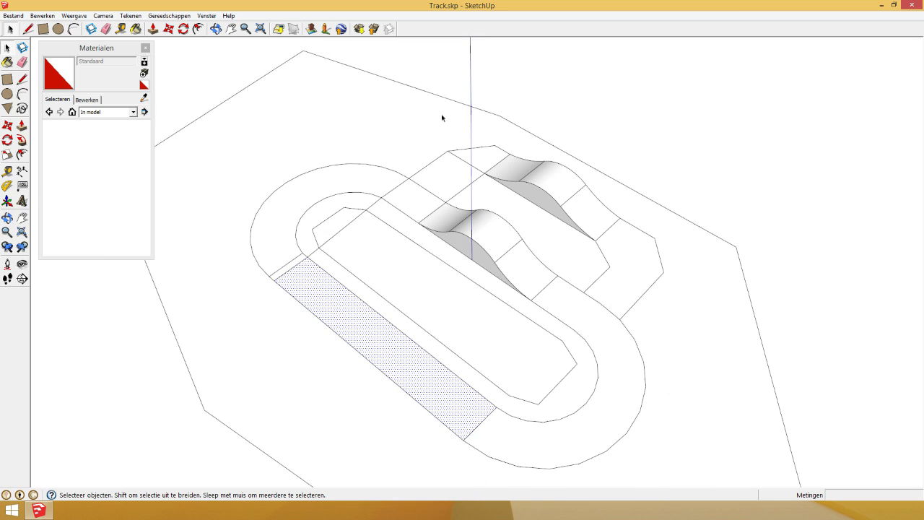
left_click(143, 73)
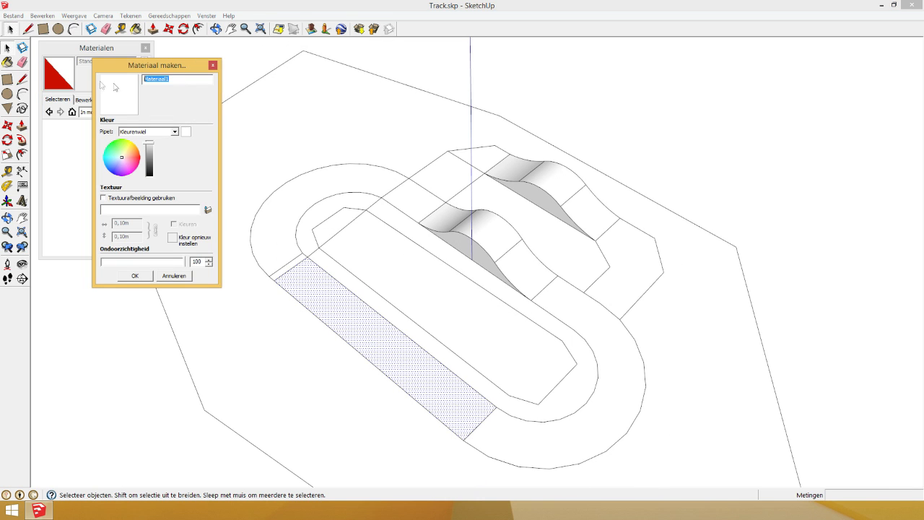
type("r")
left_click(165, 198)
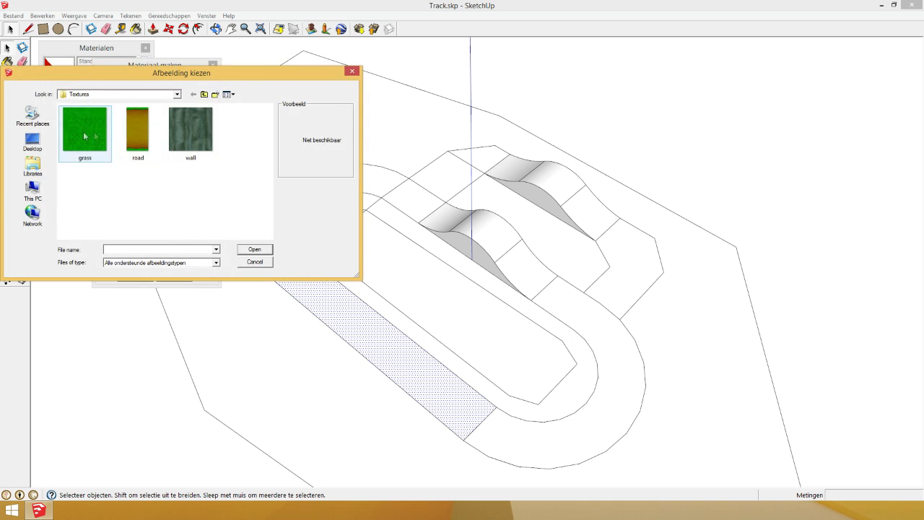
double_click(138, 134)
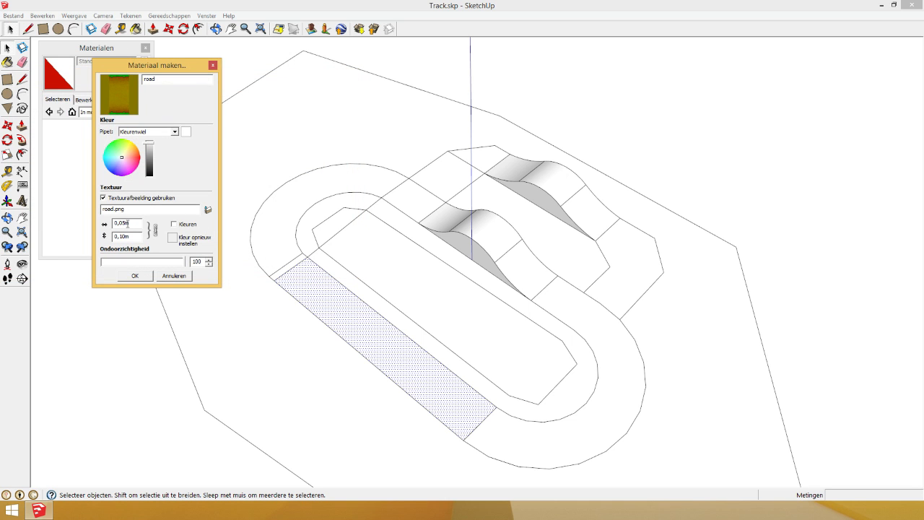
left_click(177, 276)
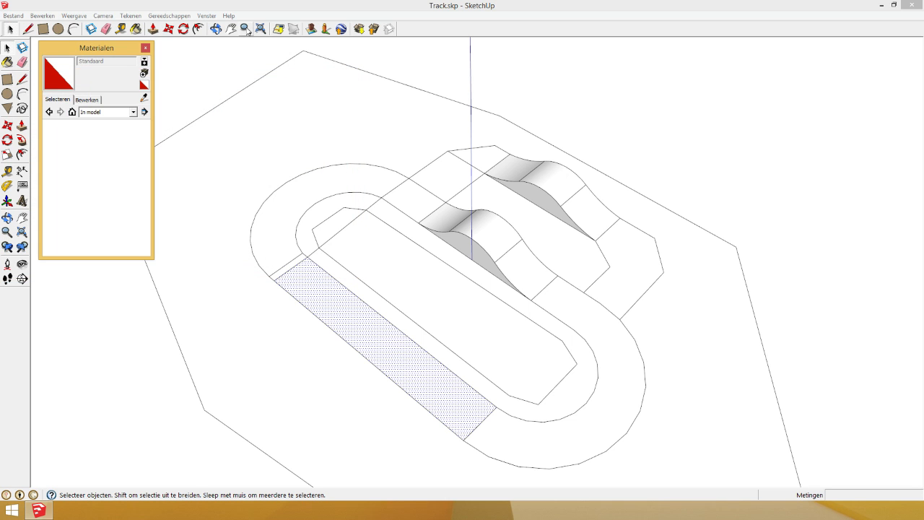
- Measure the width of the long straight road section with the Tape Measure, from its outer to its inner edge
left_click(121, 29)
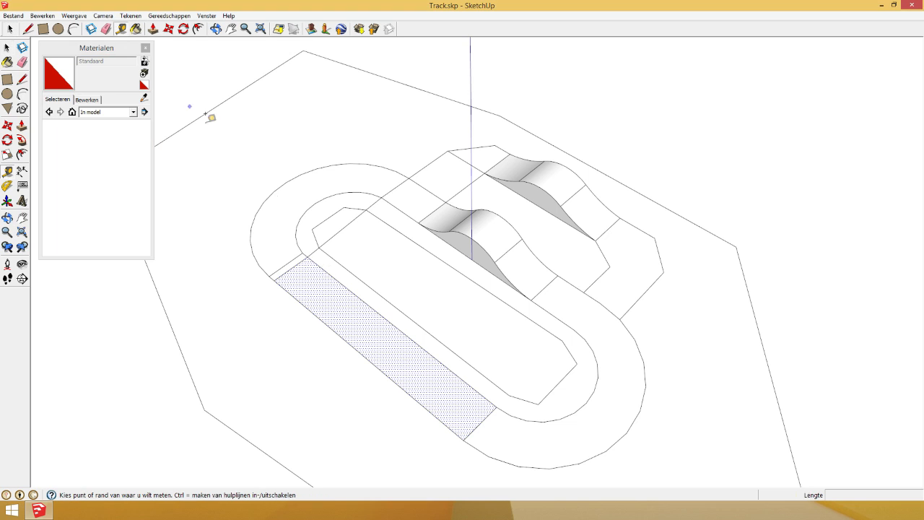
left_click(347, 342)
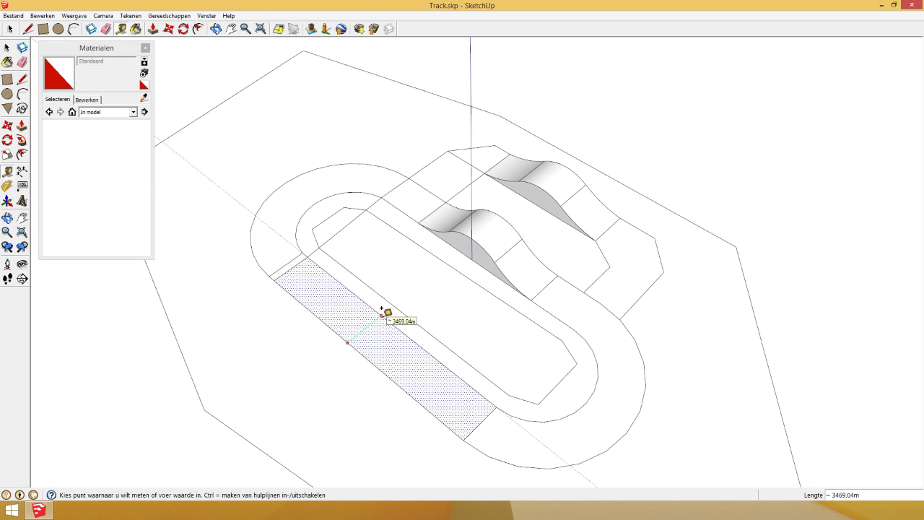
left_click(382, 315)
- Create a new material from the road.png texture image and enlarge its texture size to suit the road
left_click(144, 73)
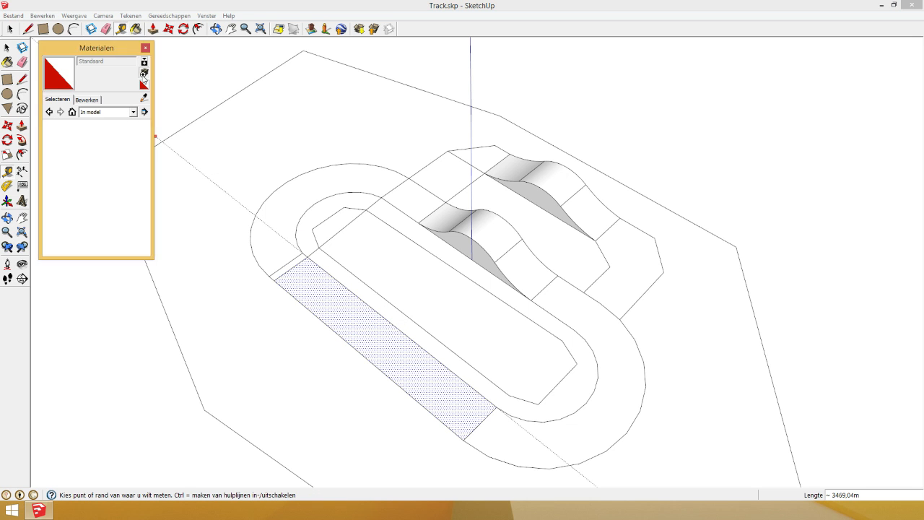
left_click(122, 201)
double_click(131, 142)
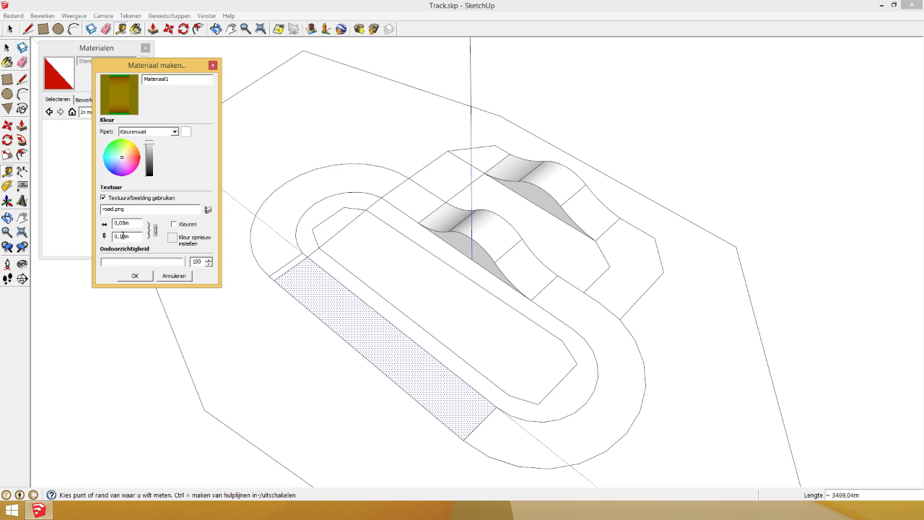
type("23")
left_click(135, 277)
- Paint the long straight road section with the new road material
left_click(341, 293)
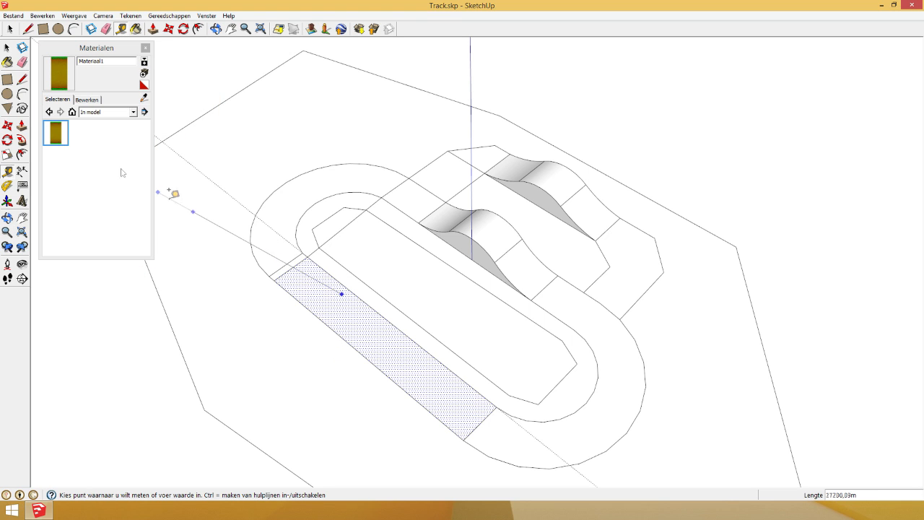
left_click(55, 133)
left_click(339, 296)
scroll(339, 296, "up", 3)
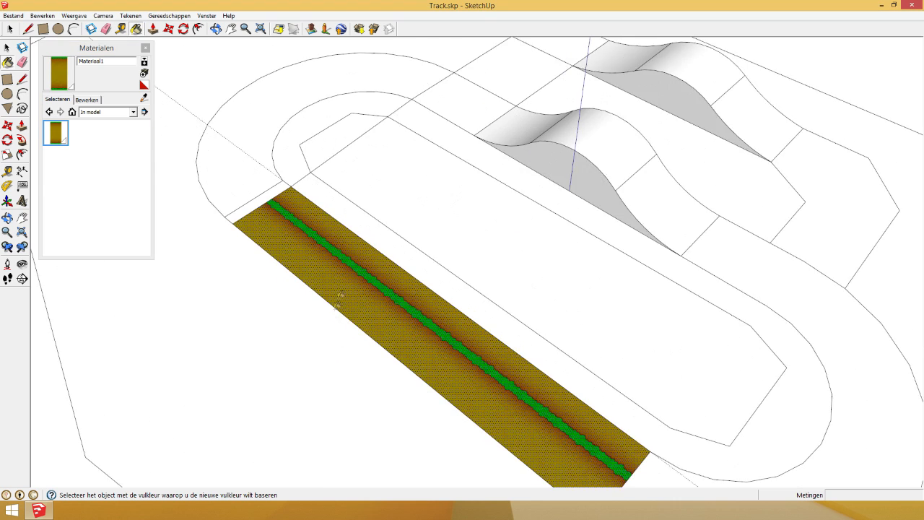
scroll(339, 296, "up", 2)
key("space")
- Reposition the road texture on the long straight so its green borders run along both road edges
right_click(296, 228)
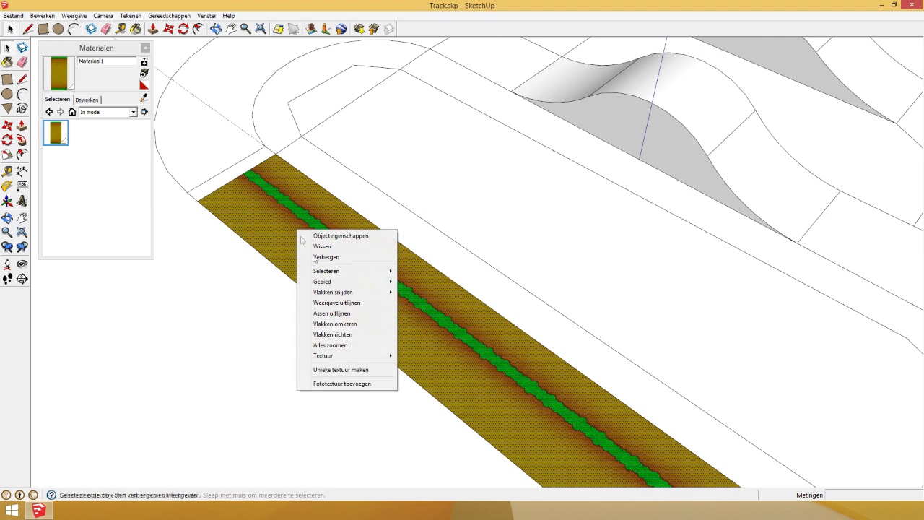
left_click(330, 344)
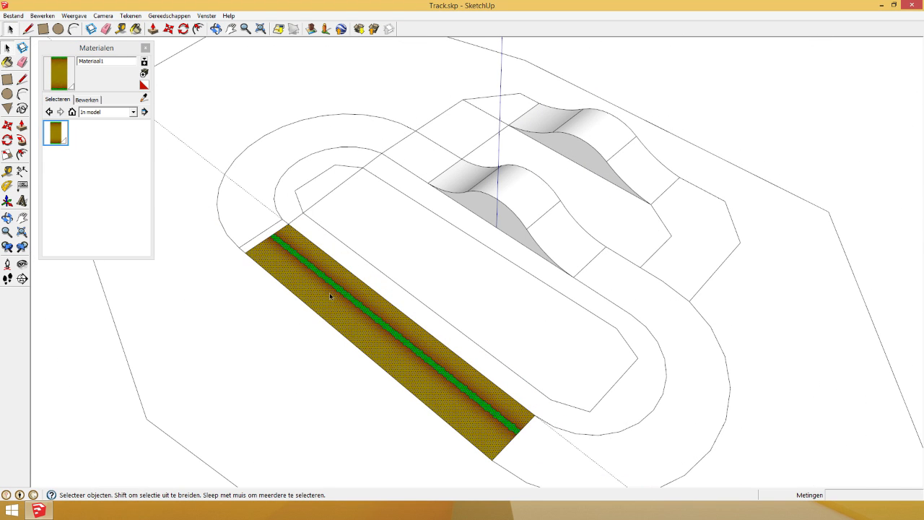
right_click(352, 294)
mouse_move(411, 416)
left_click(466, 418)
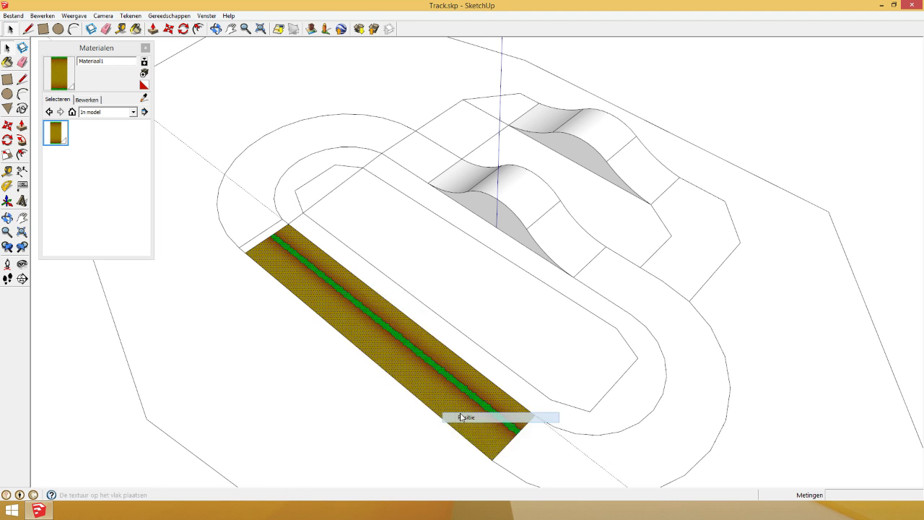
mouse_move(382, 256)
left_mouse_down()
mouse_move(474, 365)
mouse_move(537, 410)
mouse_move(501, 402)
mouse_move(517, 388)
mouse_move(532, 410)
left_mouse_up()
scroll(531, 410, "up", 3)
scroll(532, 410, "down", 5)
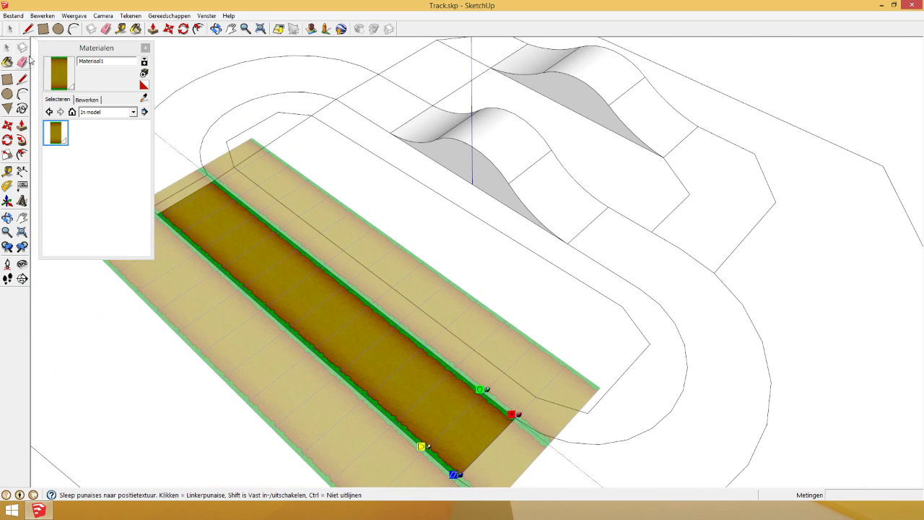
left_click(11, 31)
left_click(384, 320)
- Paint the curved ends and the flat corner sections of the road with the positioned road material
scroll(470, 340, "down", 4)
scroll(244, 224, "up", 3)
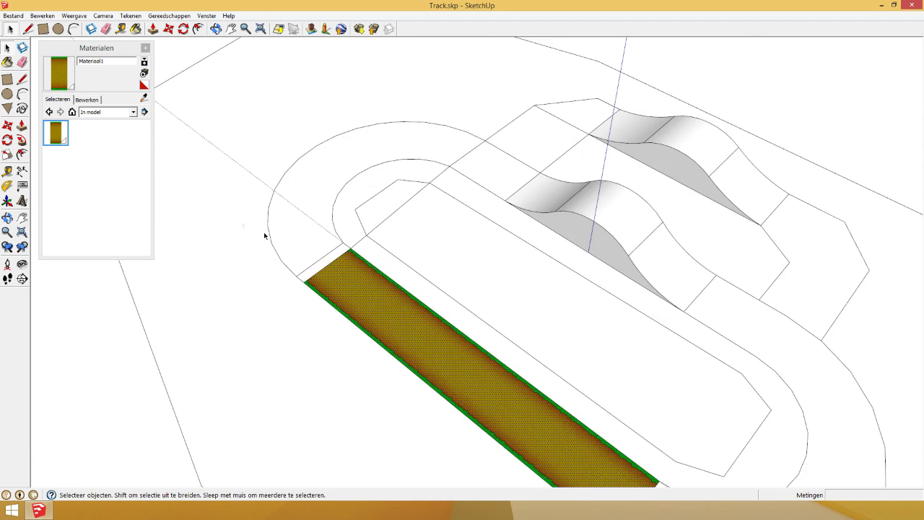
scroll(388, 315, "up", 2)
left_click(62, 77)
left_click(268, 145)
scroll(472, 267, "down", 4)
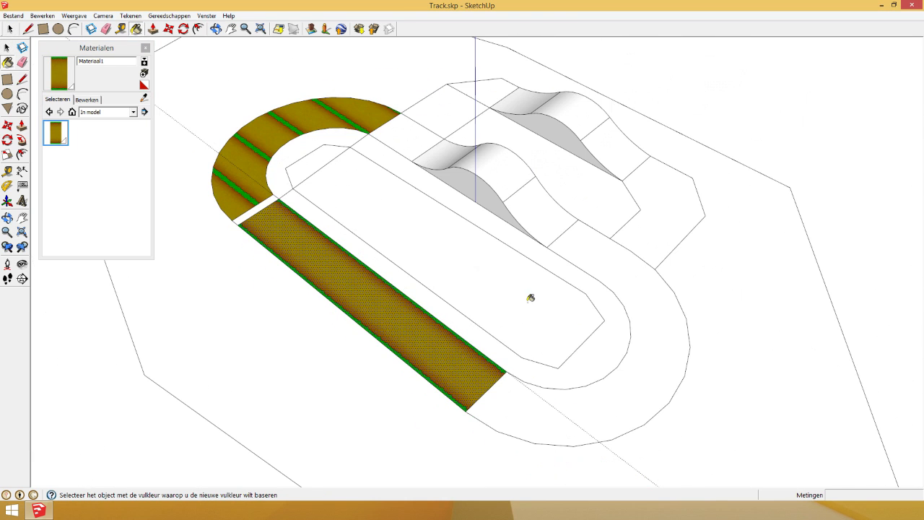
left_click(650, 254)
left_click(612, 208)
left_click(474, 113)
left_click(488, 93)
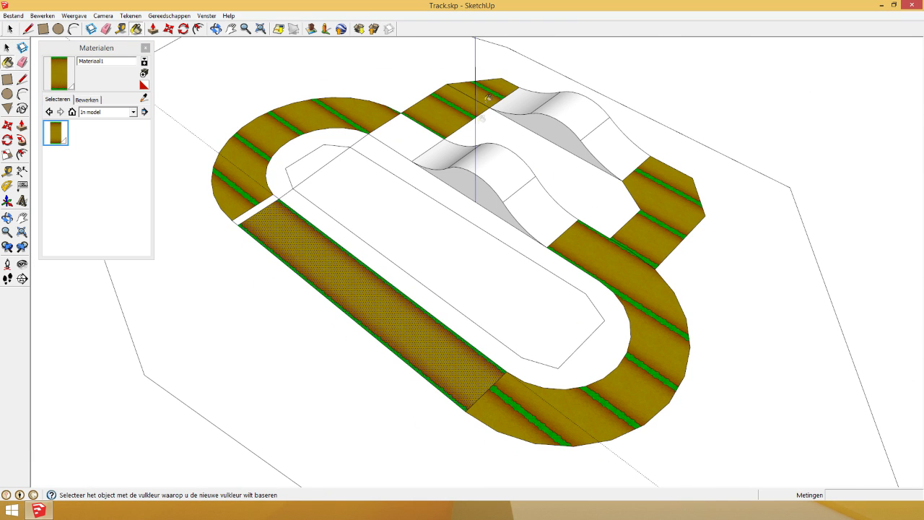
- Paint both road hills and the flat section leading into the inner hill with the road material
left_click(559, 105)
left_click(599, 144)
left_click(541, 206)
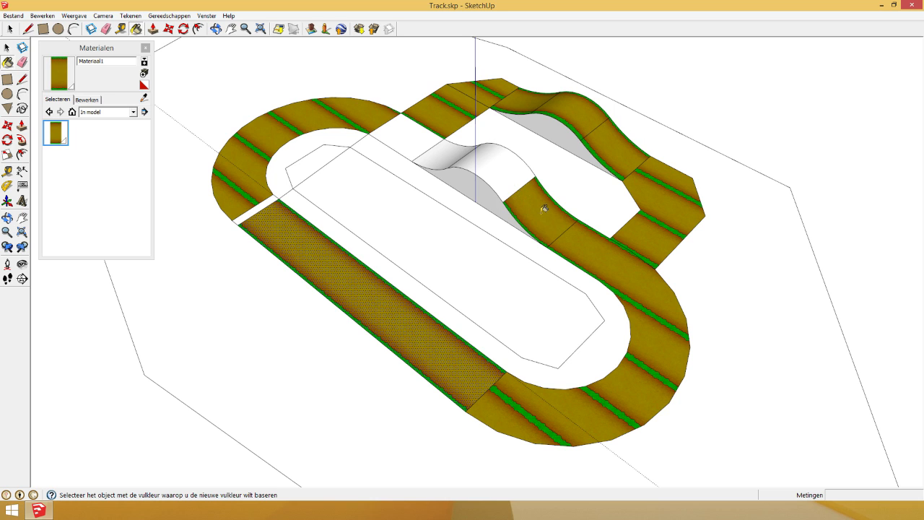
left_click(476, 155)
left_click(426, 132)
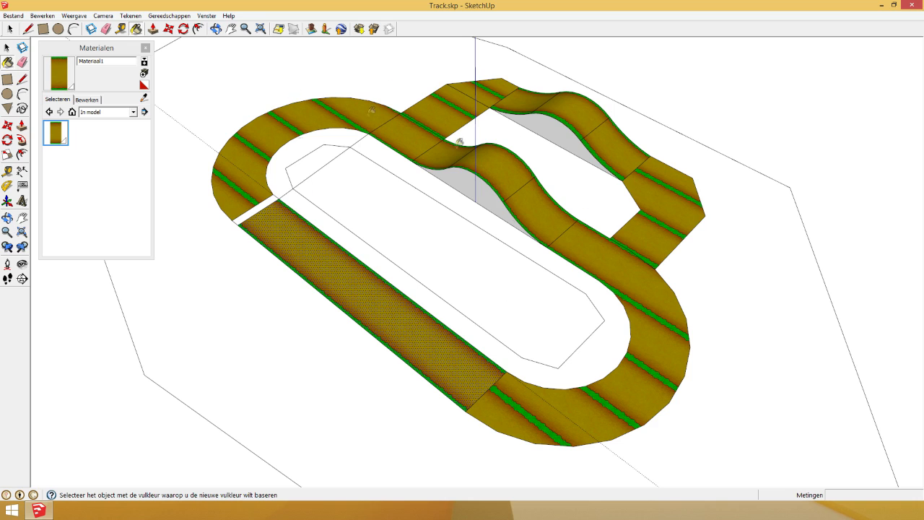
scroll(374, 296, "up", 2)
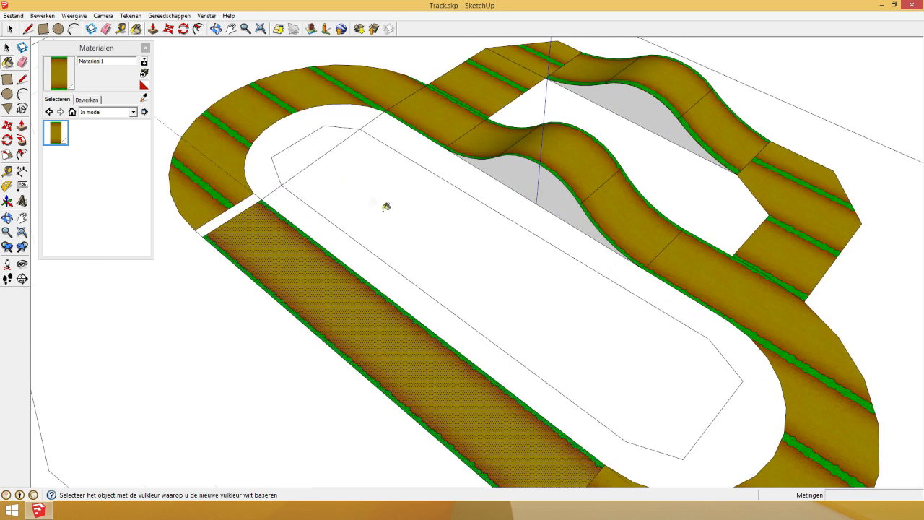
- Choose the black-and-white checkerboard material Dakpan_schaakbordpatroon_zwart_wit from the Dakpan material collection
scroll(386, 206, "down", 2)
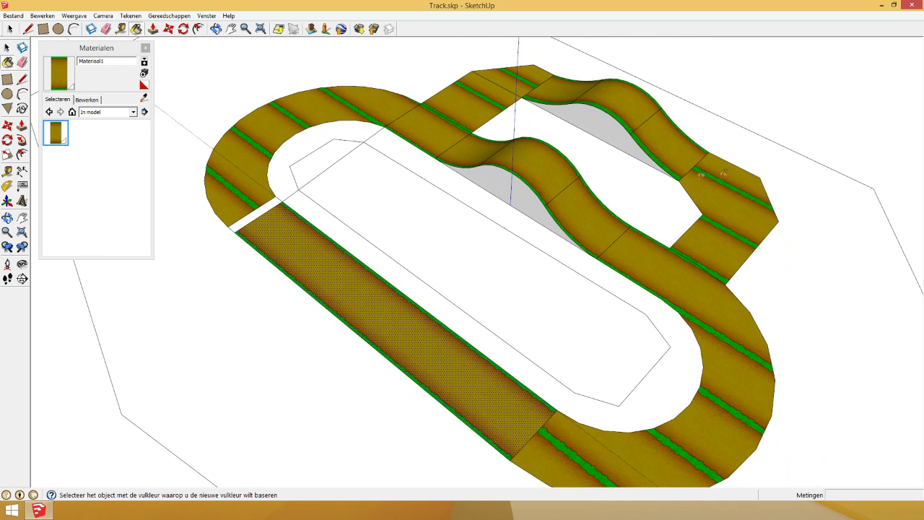
scroll(289, 184, "up", 3)
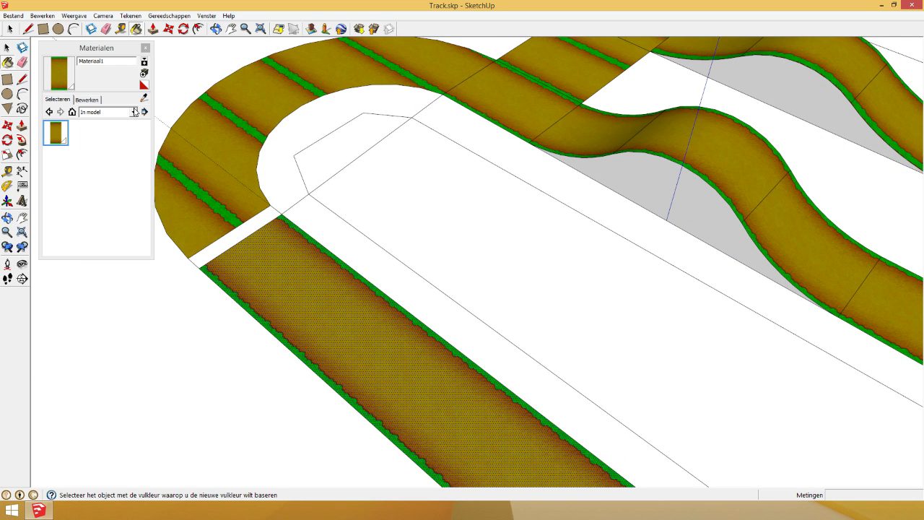
left_click(134, 111)
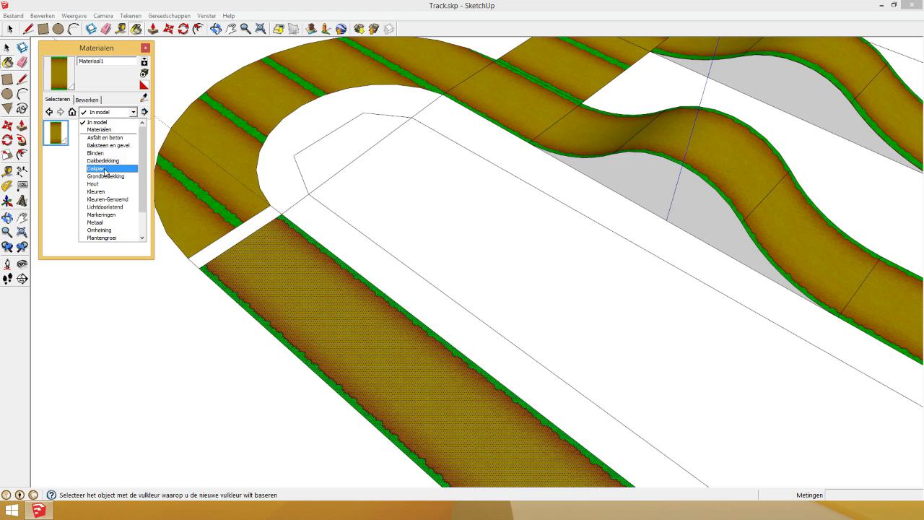
left_click(105, 172)
left_click(108, 111)
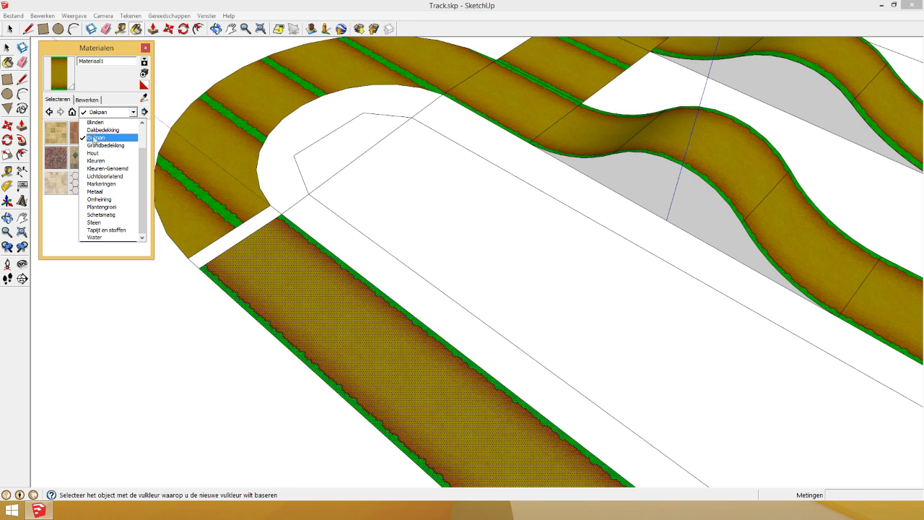
scroll(101, 144, "up", 2)
scroll(117, 170, "down", 1)
scroll(117, 168, "up", 3)
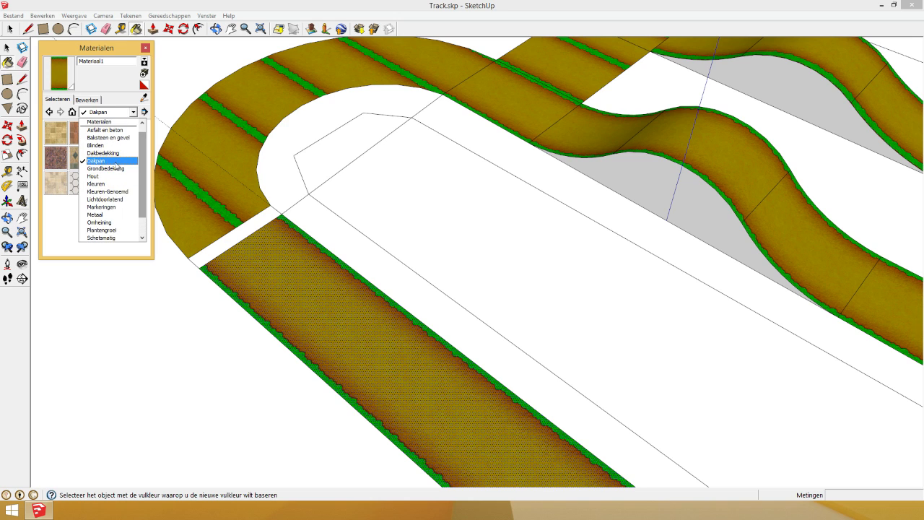
left_click(116, 161)
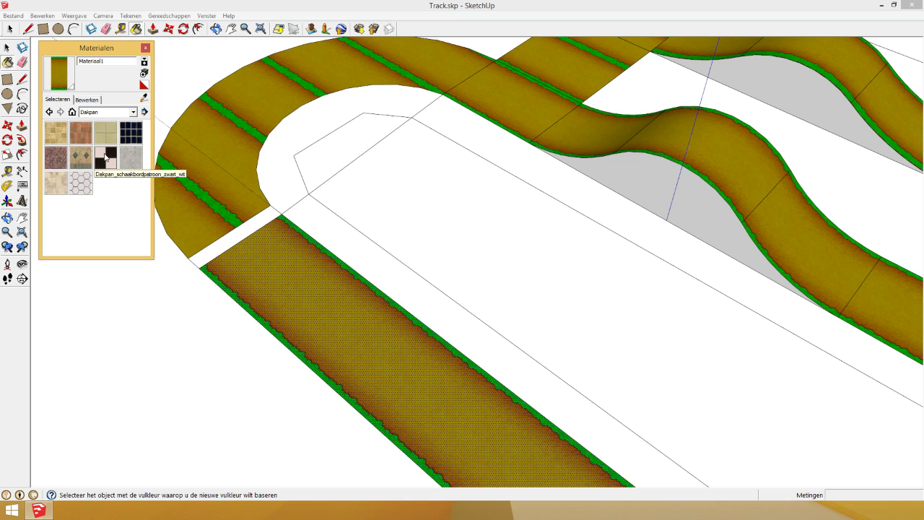
left_click(107, 165)
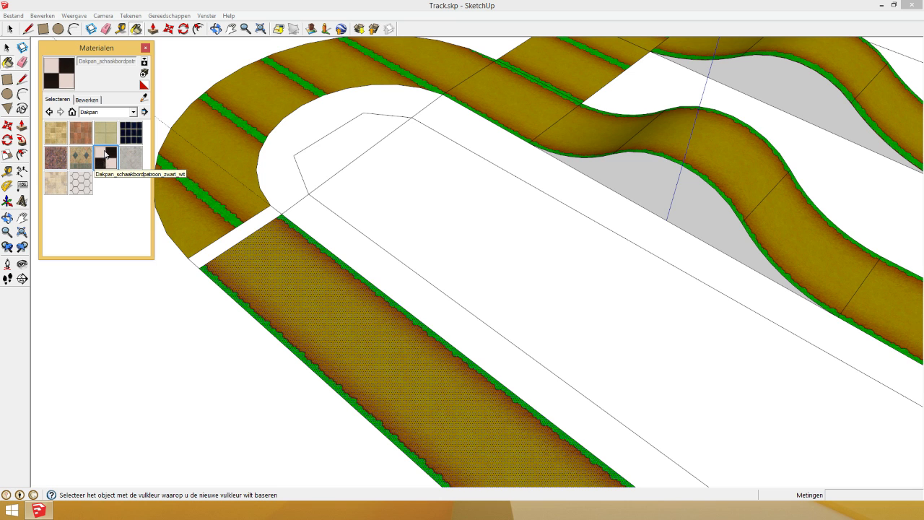
- Try painting the narrow blank strip across the road with the stock checkerboard material and undo it
left_click(226, 243)
scroll(231, 241, "up", 5)
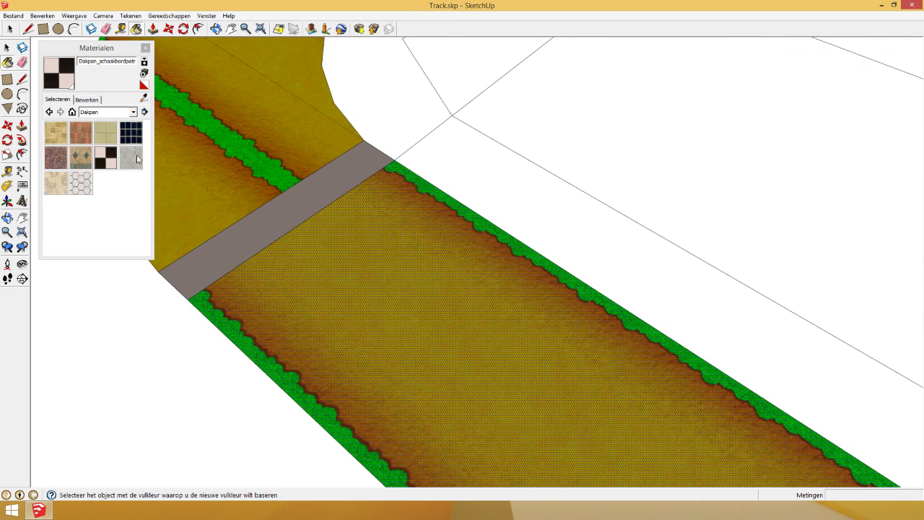
key("ctrl+z")
scroll(252, 218, "down", 3)
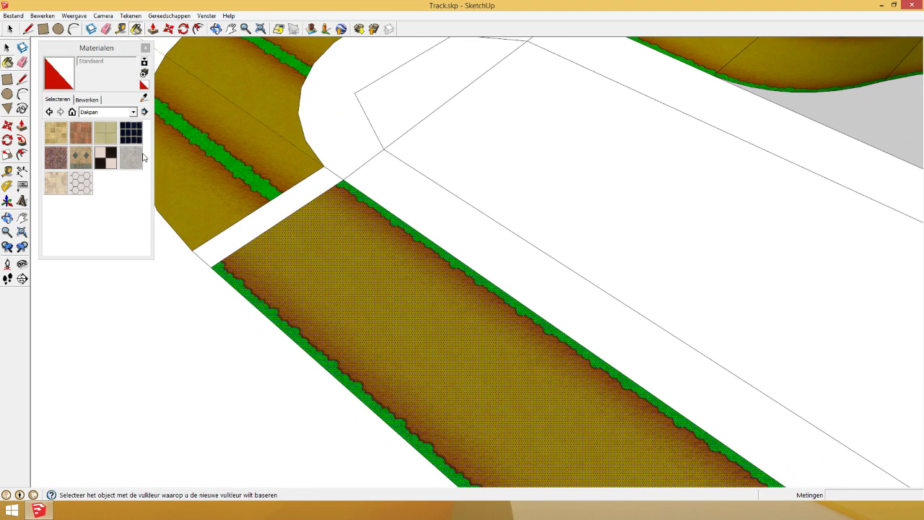
- Create a new material from the black-and-white checkerboard with a 3469 m texture size and name it road_finish
left_click(114, 159)
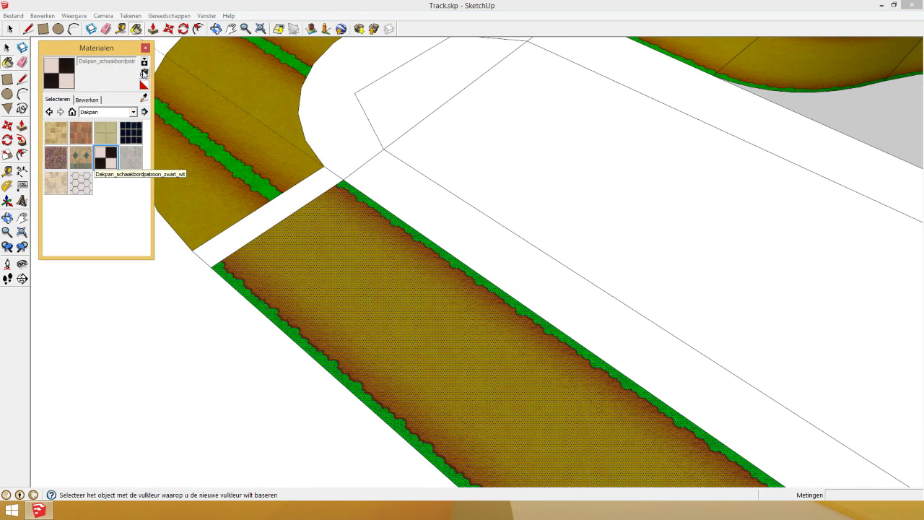
left_click(144, 73)
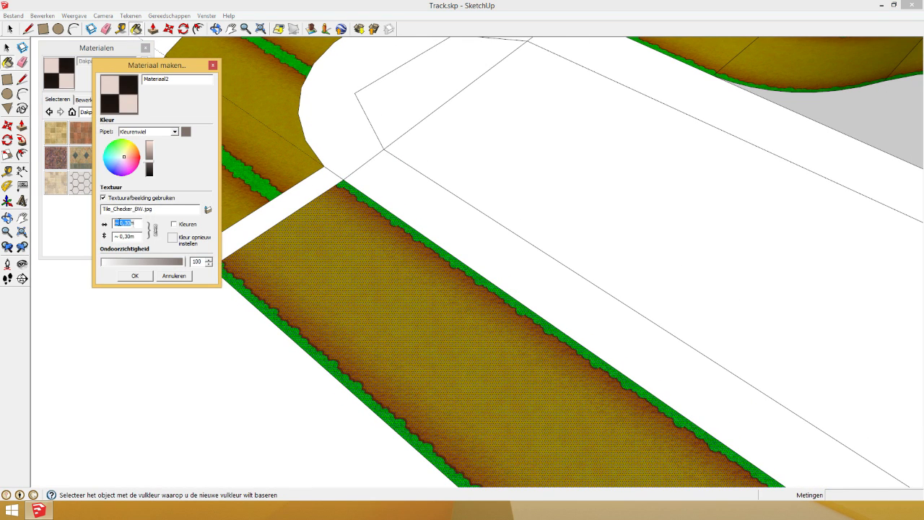
type("3m")
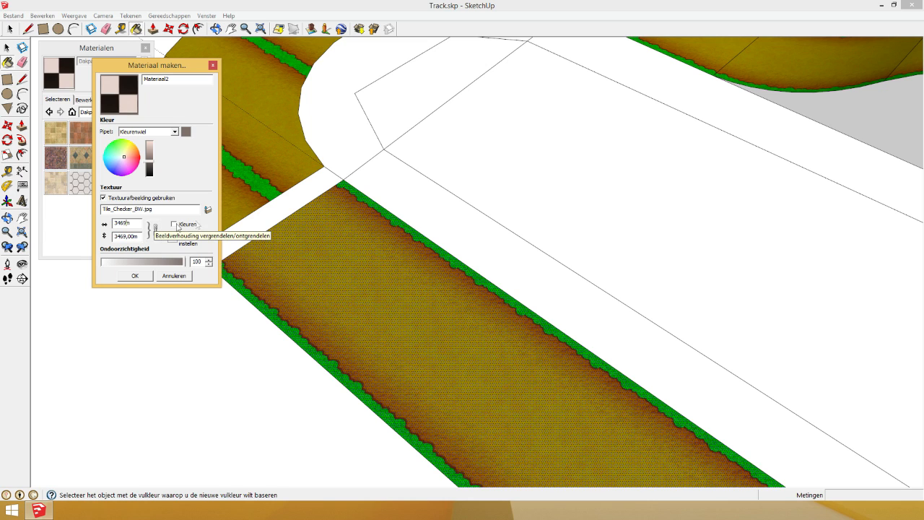
left_click(151, 276)
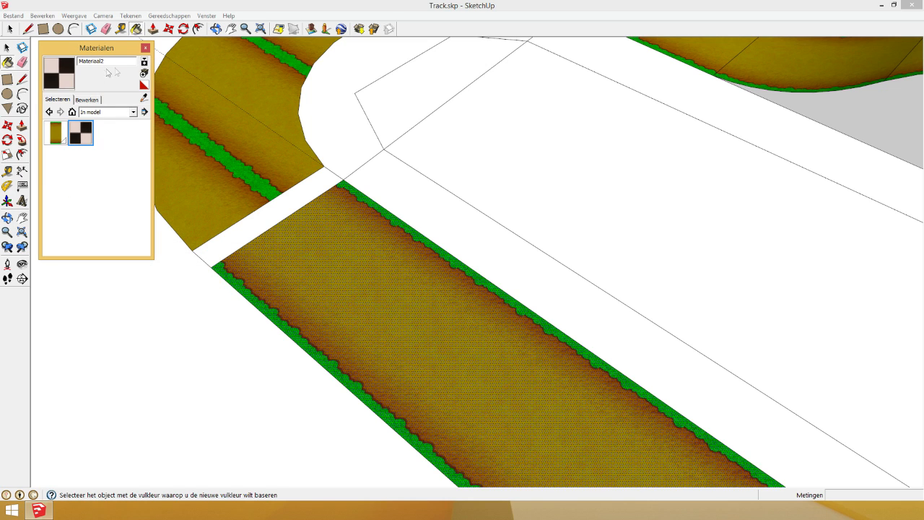
left_click_drag(85, 58, 61, 64)
type("road_finish")
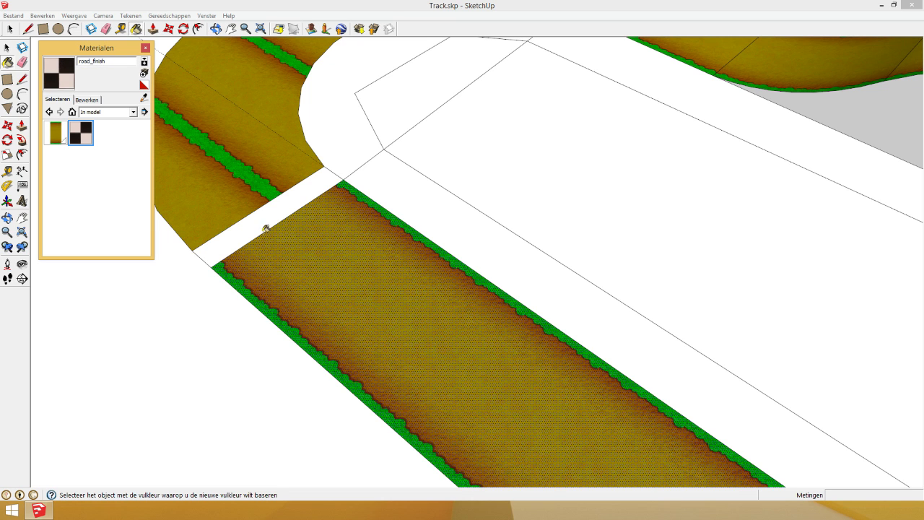
- Try the road_finish material on the blank strip at the start of the long straight and undo it
left_click(241, 234)
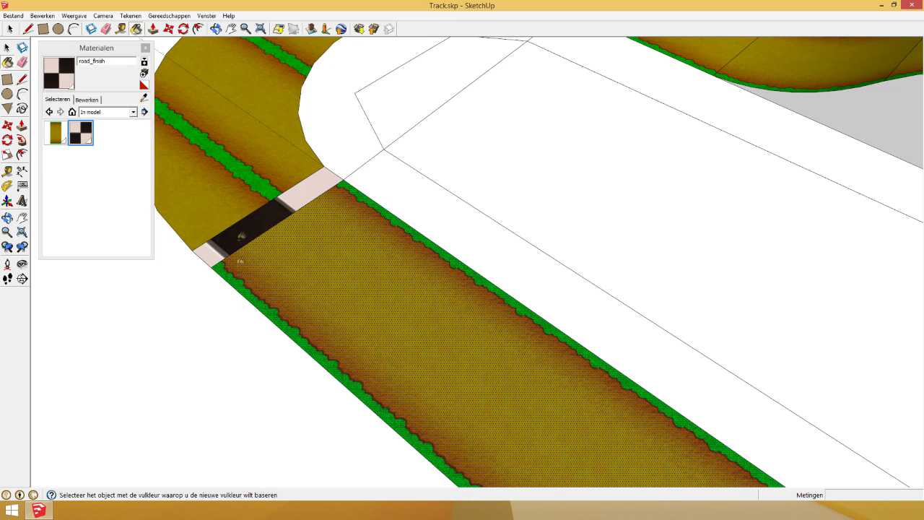
scroll(291, 193, "down", 3)
scroll(251, 219, "up", 5)
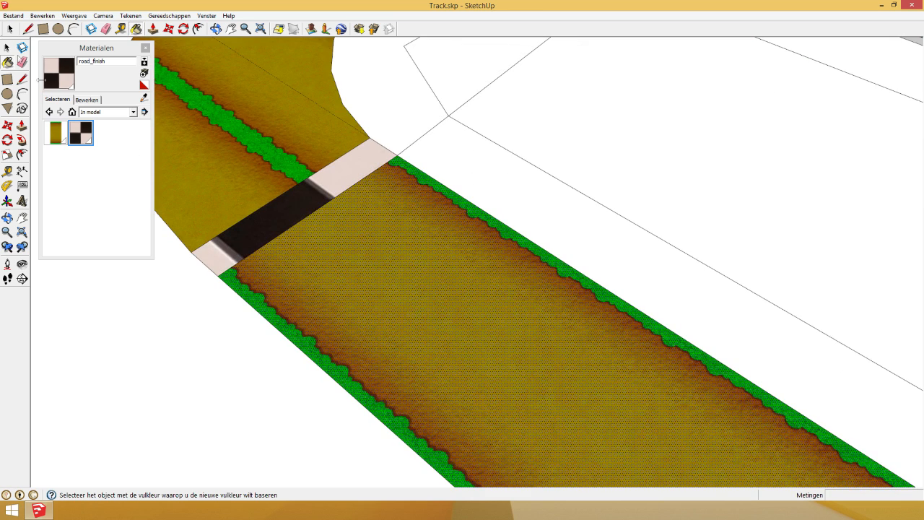
key("ctrl+z")
- Open road_finish for editing, measure the width of the blank finish strip, and remove the resulting guide line
right_click(88, 131)
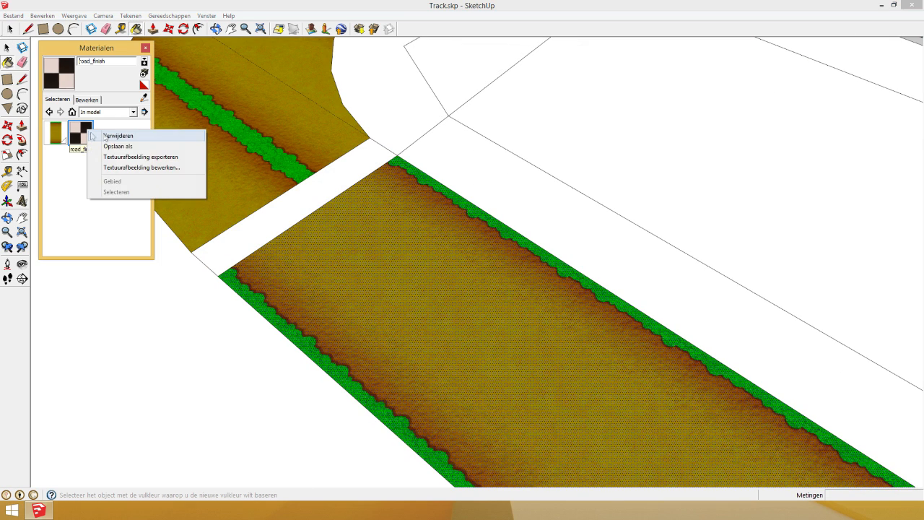
left_click(83, 101)
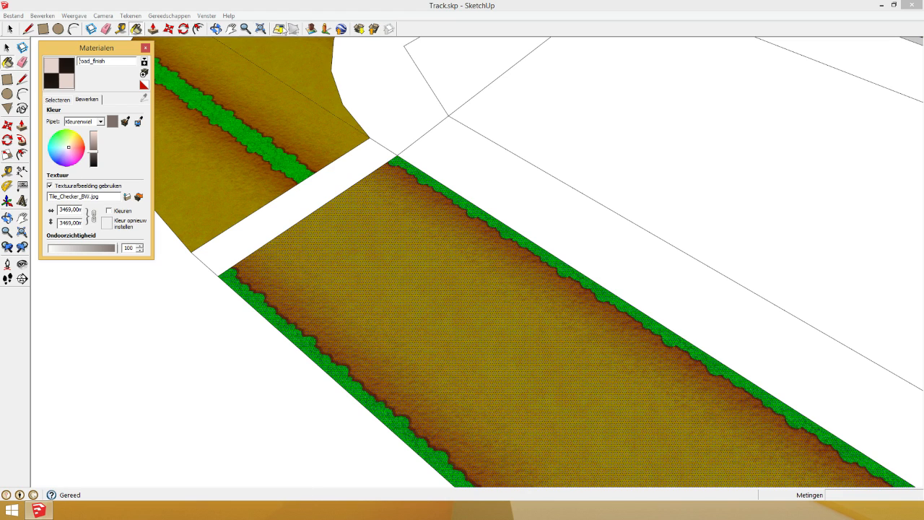
left_click(121, 29)
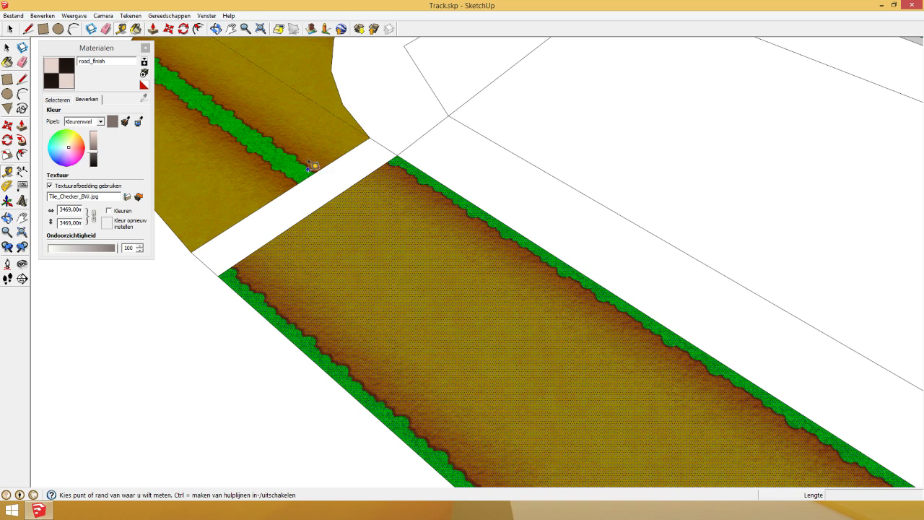
left_click(314, 172)
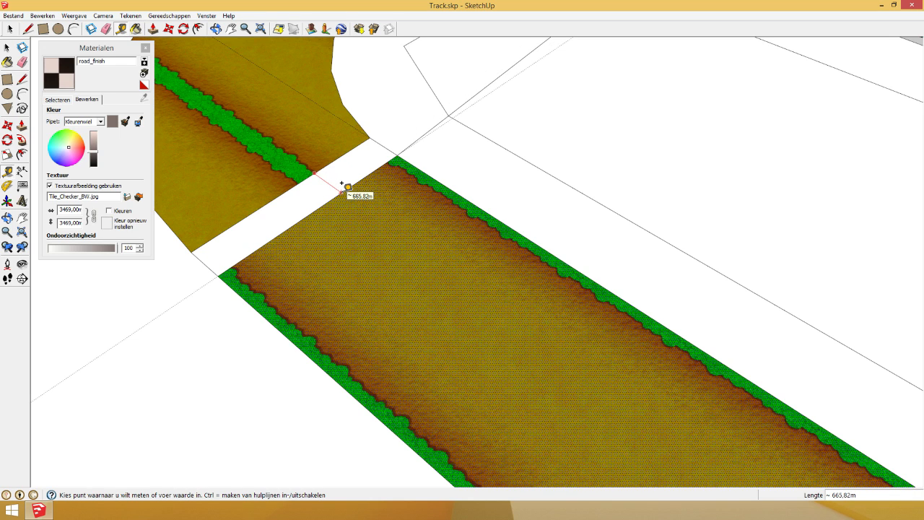
left_click(342, 189)
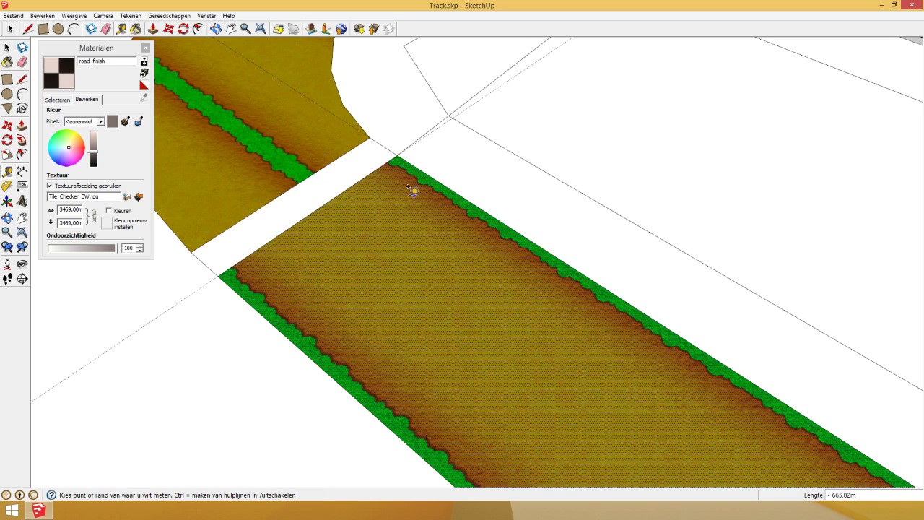
left_click(75, 210)
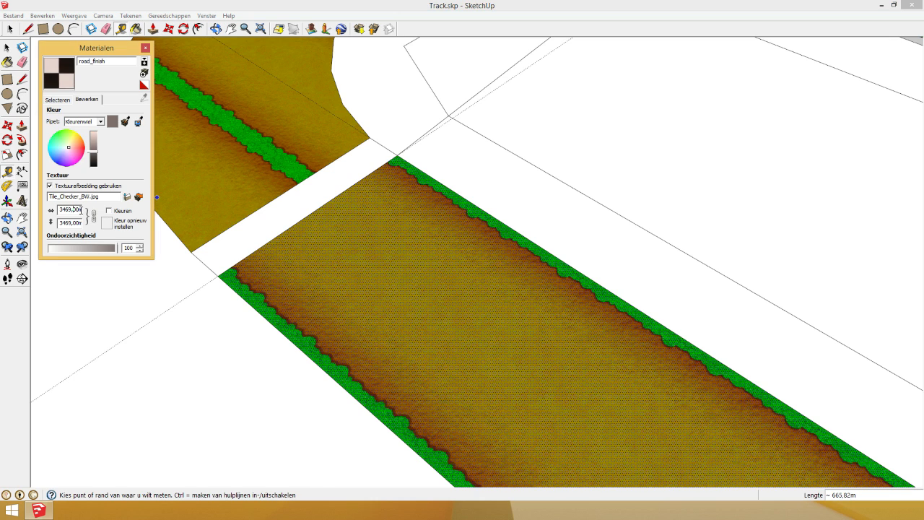
left_click(321, 196)
key("ctrl+z")
left_click(11, 29)
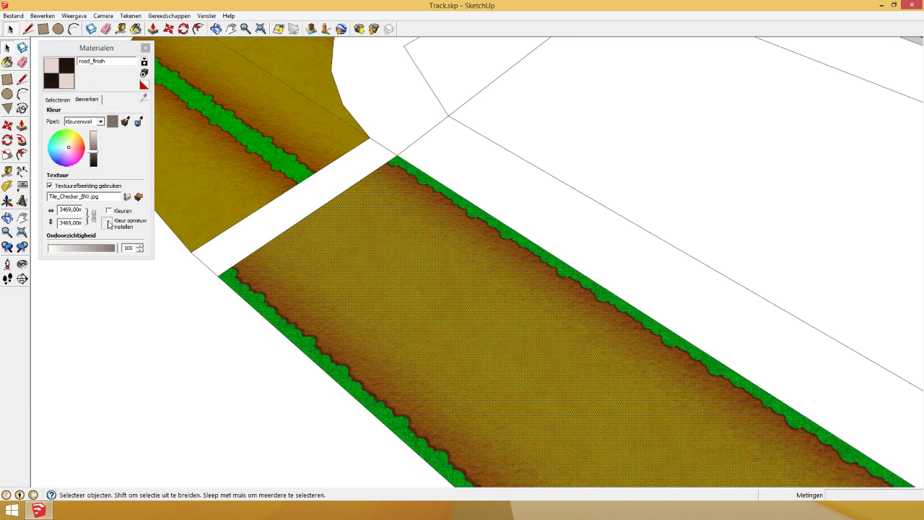
- Set the road_finish texture size to 665,8 m and paint the blank finish strip with it
left_click(86, 219)
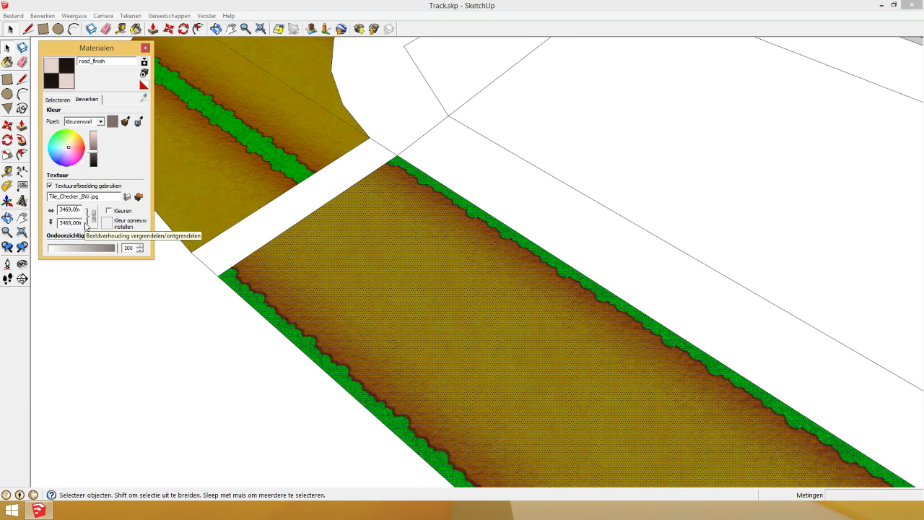
type("665,8m")
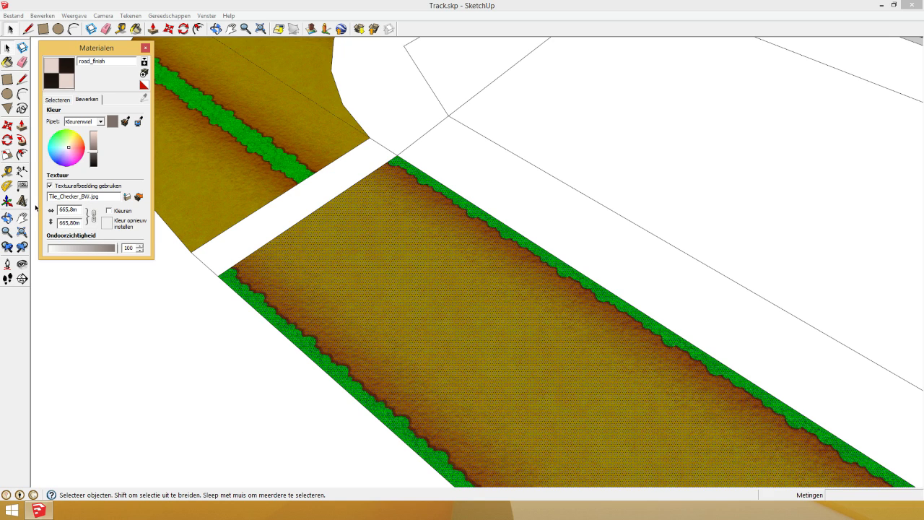
left_click(69, 85)
left_click(276, 210)
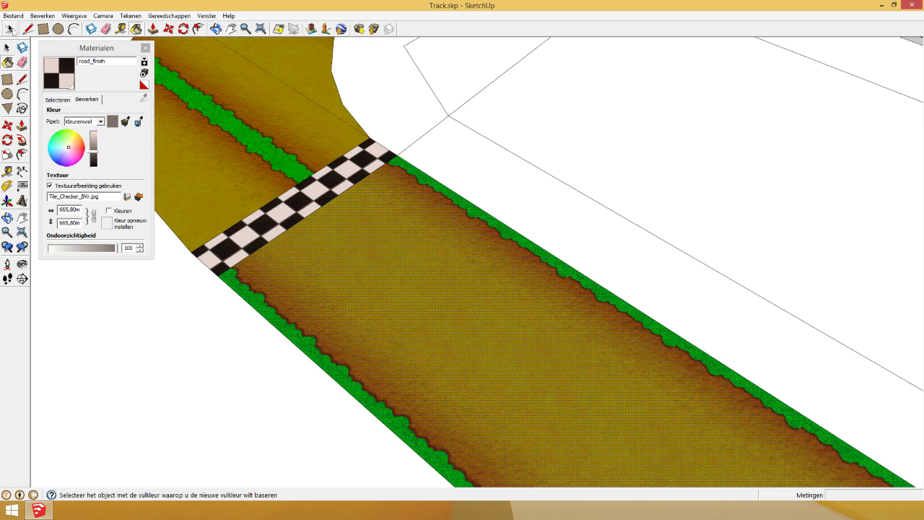
- Reposition and scale the checkerboard texture so two rows of squares fit the finish strip and align with its inner corners
left_click(15, 30)
right_click(298, 203)
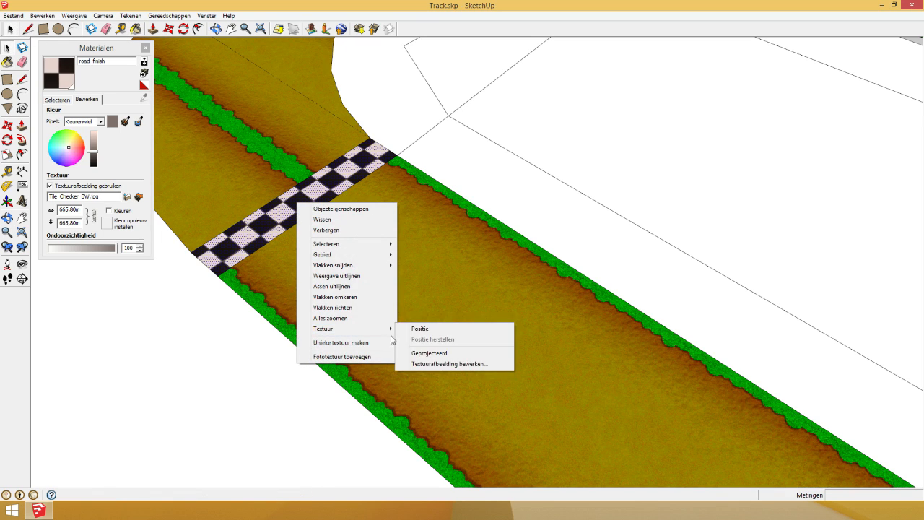
left_click(401, 329)
right_click(265, 209)
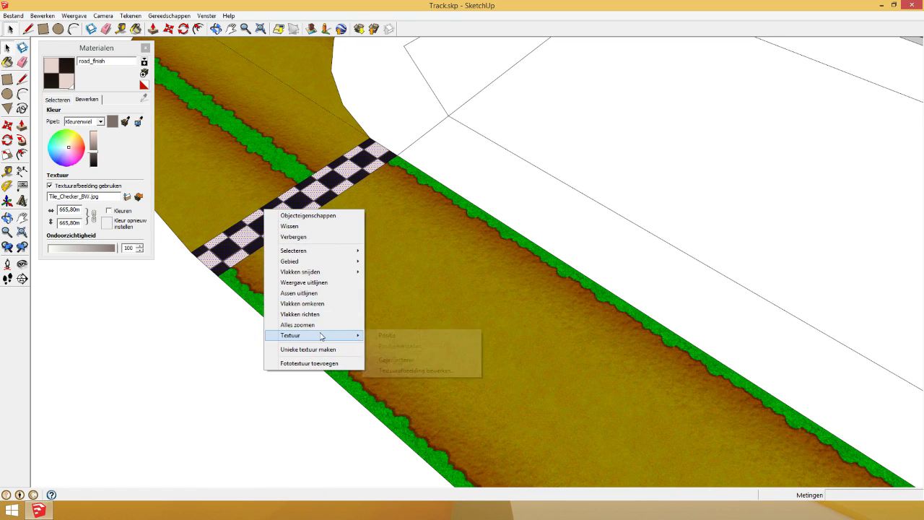
left_click(367, 335)
left_click_drag(314, 197, 399, 153)
middle_click_drag(569, 211, 671, 239)
scroll(501, 200, "up", 3)
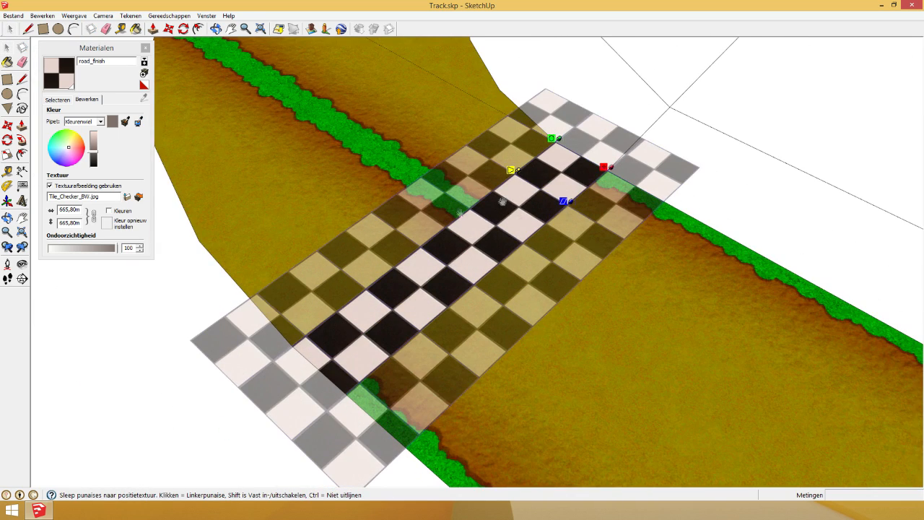
left_click_drag(568, 202, 560, 215)
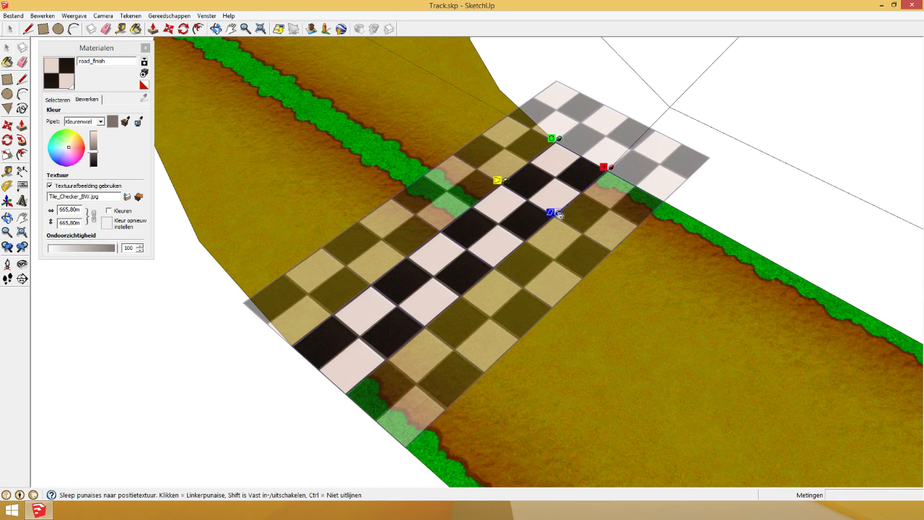
left_click(12, 29)
left_click(324, 234)
left_click(244, 326)
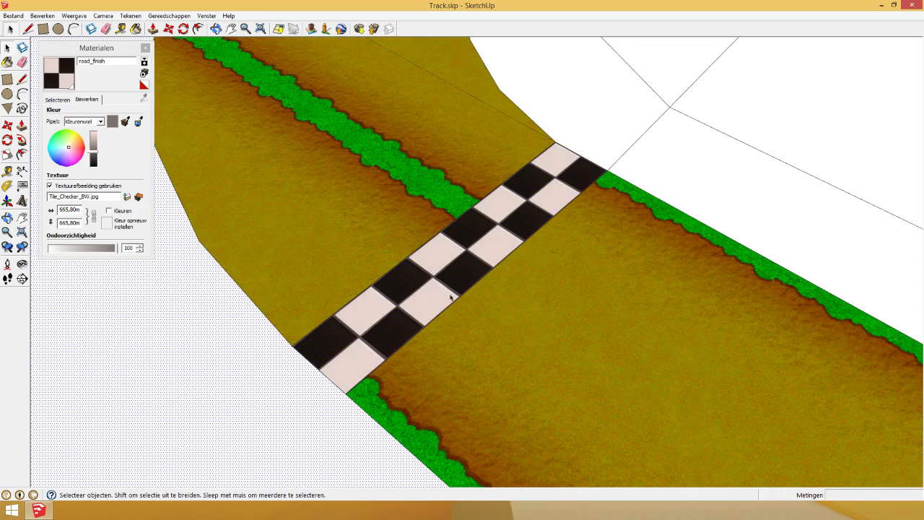
- Create a new material from the wall.png texture with a size of 1000 m
left_click(216, 30)
left_click_drag(509, 180, 297, 269)
left_click_drag(383, 190, 693, 192)
scroll(285, 235, "down", 10)
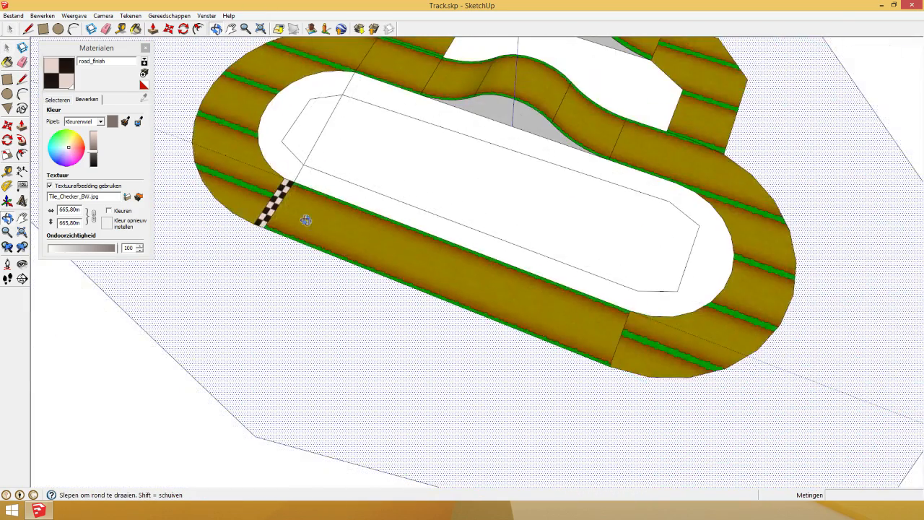
left_click_drag(238, 216, 312, 145)
scroll(312, 145, "down", 3)
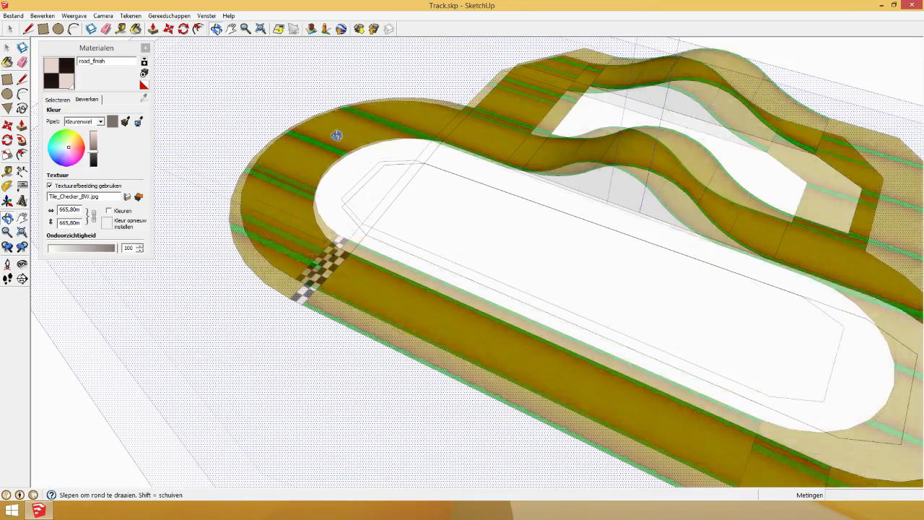
left_click(58, 99)
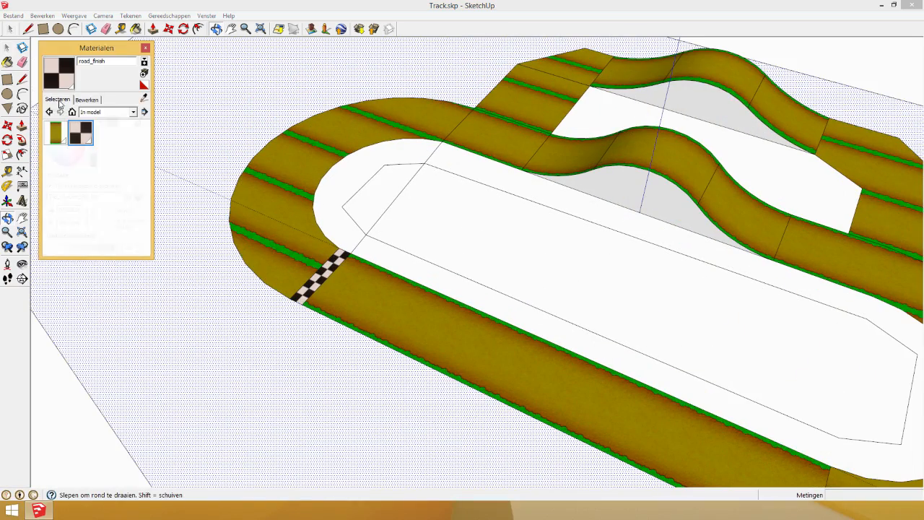
left_click(144, 75)
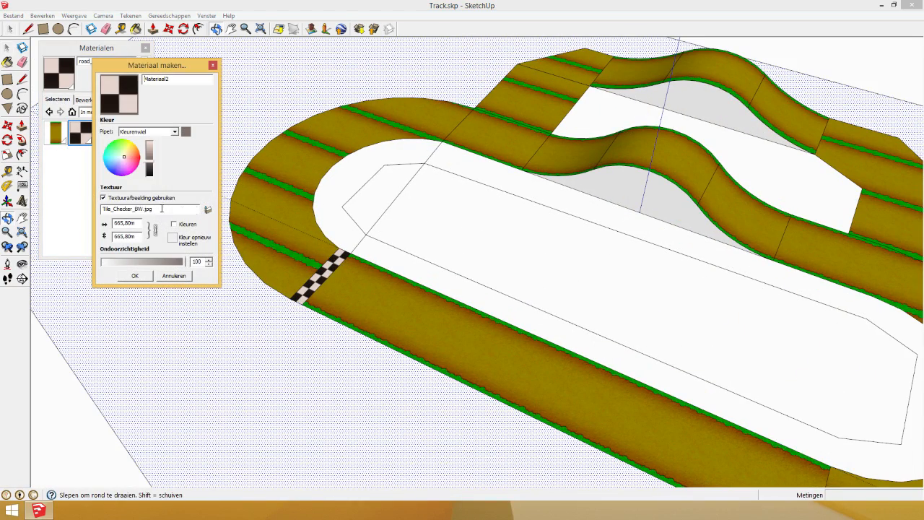
left_click(207, 209)
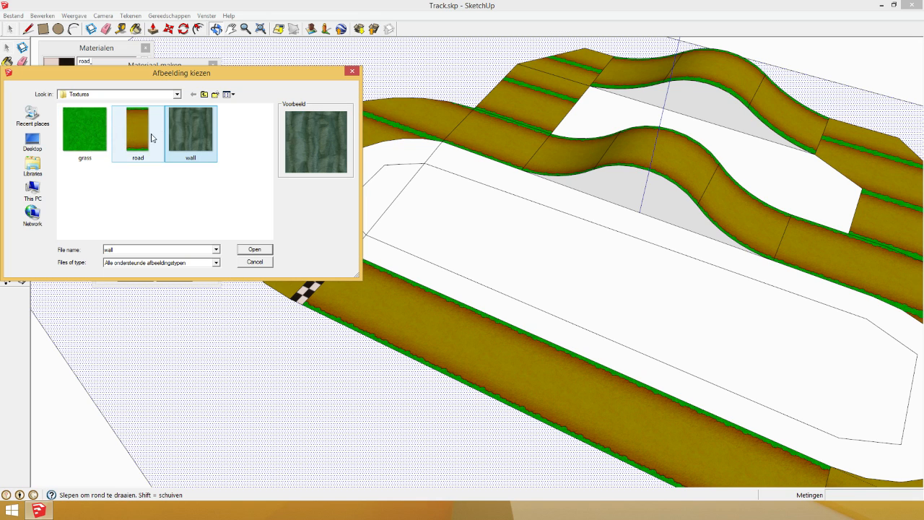
double_click(200, 124)
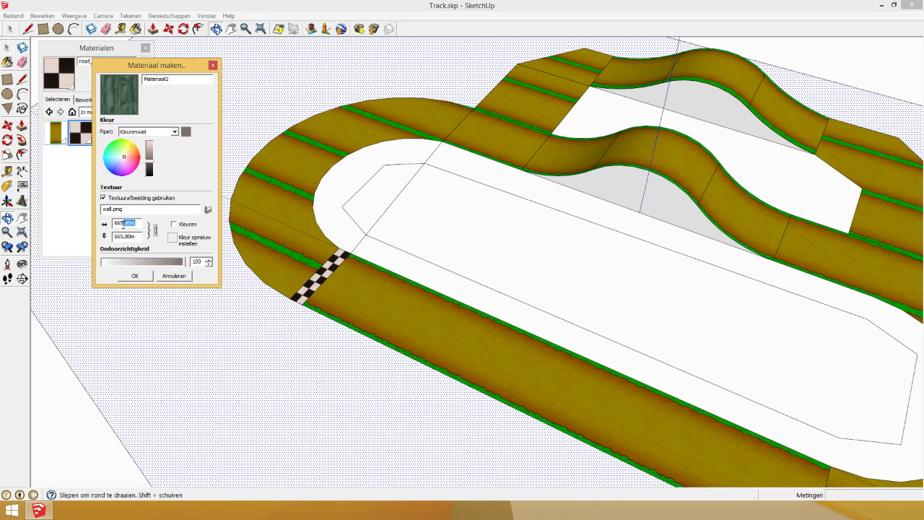
type("5")
left_click(134, 277)
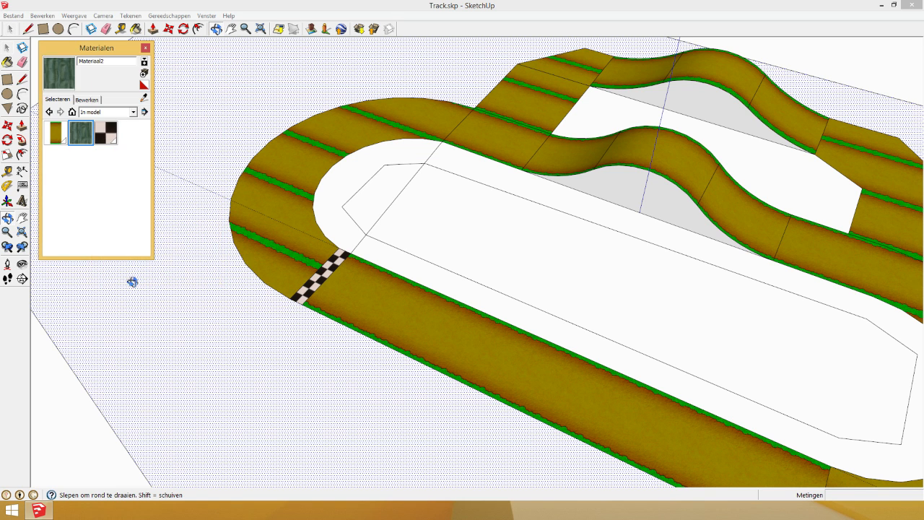
- Paint the side faces under both hills that face the finish straight with the new wall material
left_click(643, 171)
scroll(578, 196, "up", 6)
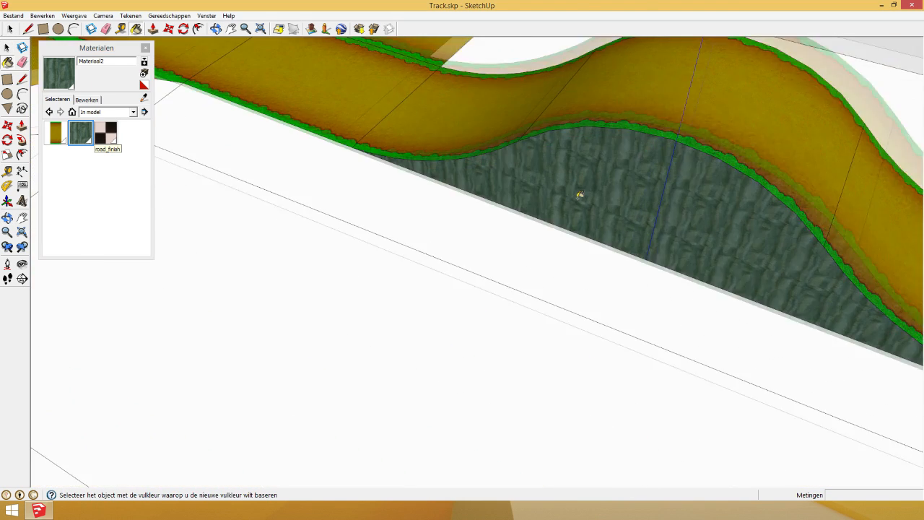
scroll(683, 217, "up", 5)
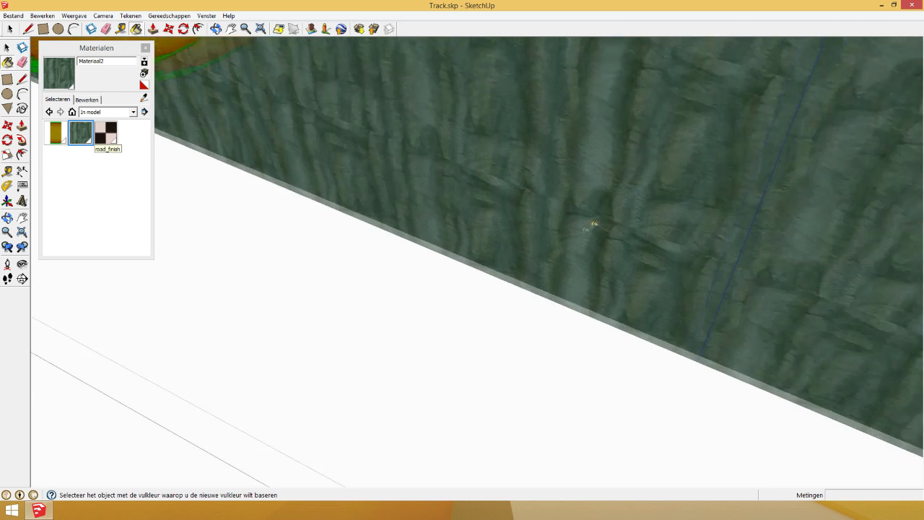
scroll(579, 218, "down", 2)
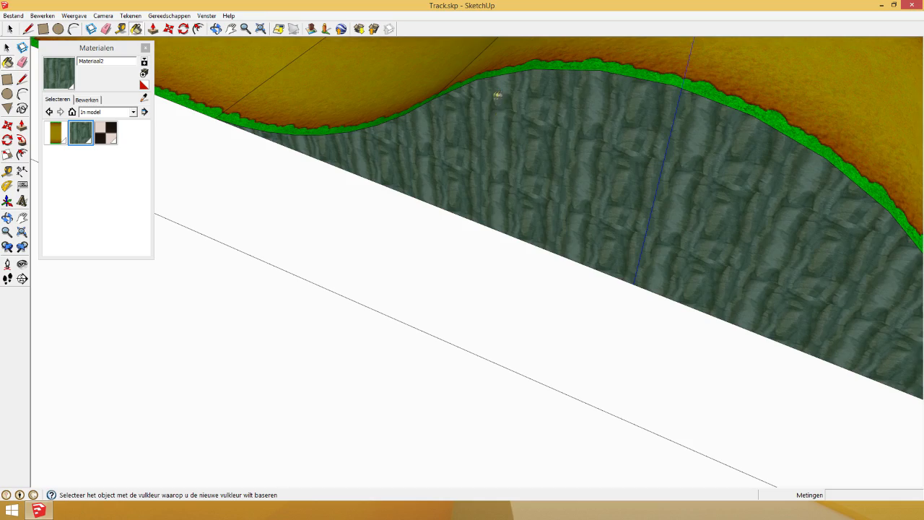
scroll(506, 166, "down", 4)
left_click(593, 122)
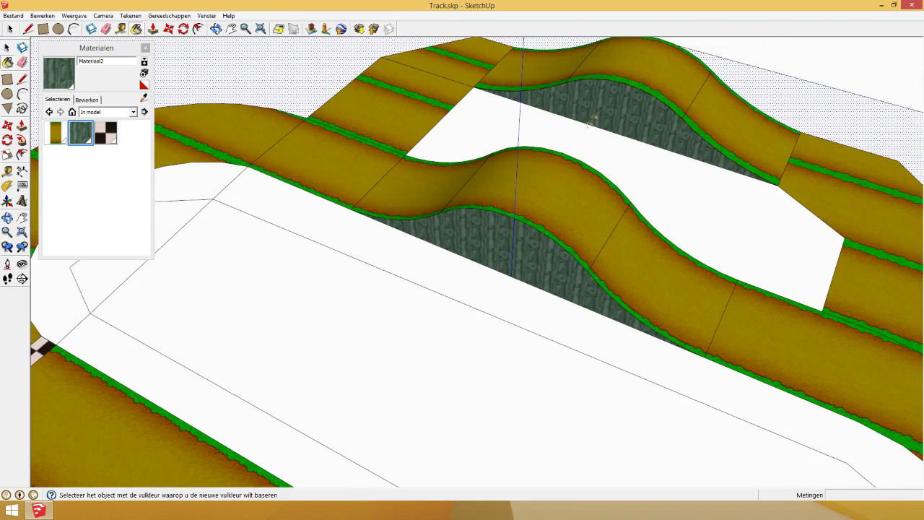
- Paint the opposite side faces under both hills with the same wall material
scroll(518, 104, "up", 2)
scroll(517, 103, "down", 3)
scroll(331, 130, "up", 3)
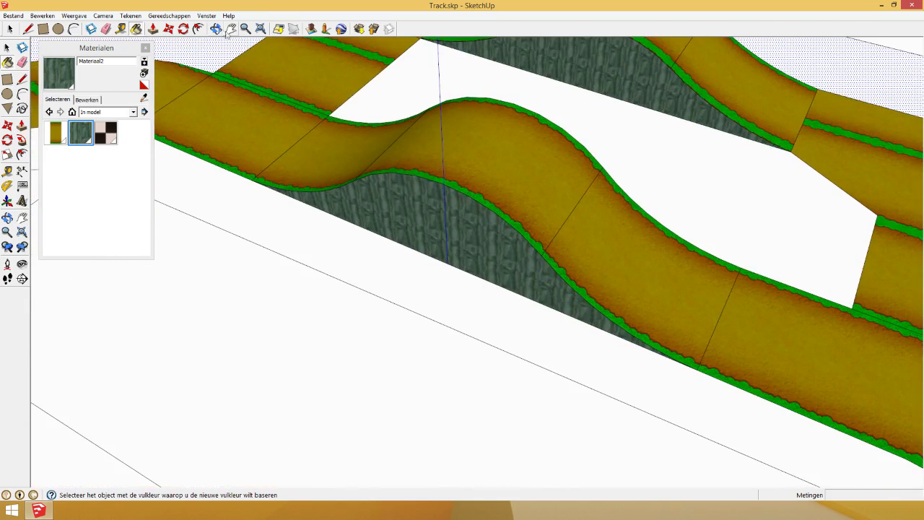
left_click(220, 31)
left_click_drag(589, 153, 335, 157)
left_click(66, 66)
left_click(522, 227)
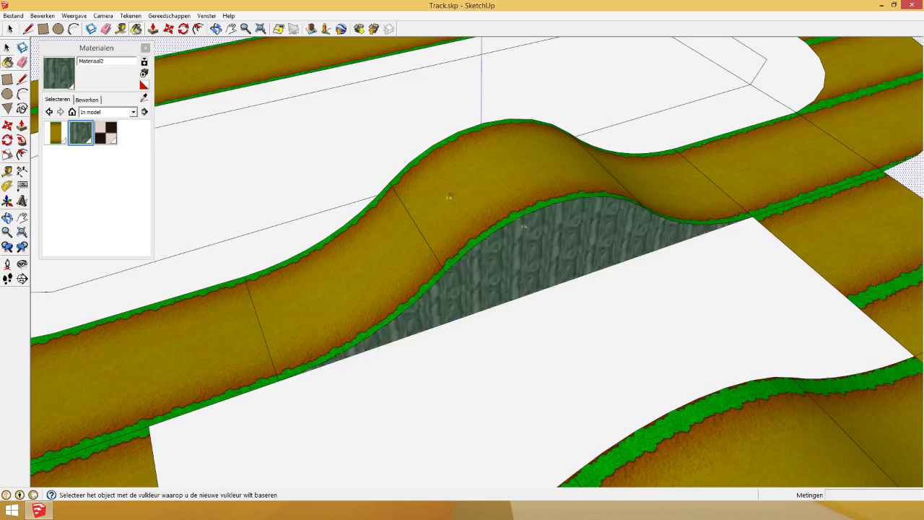
scroll(522, 227, "down", 3)
left_click(531, 256)
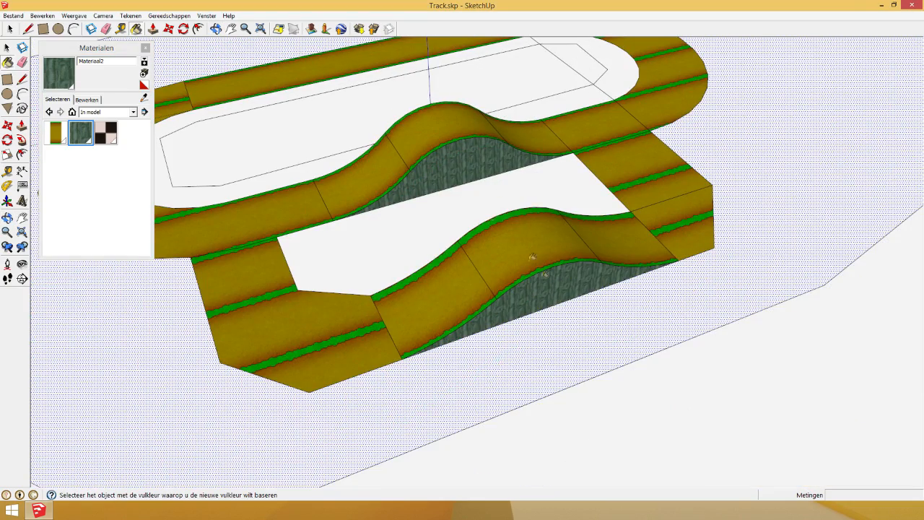
- Rename the wall texture material to wall
left_click(215, 29)
left_click_drag(361, 217, 387, 299)
scroll(516, 256, "up", 3)
left_click(143, 73)
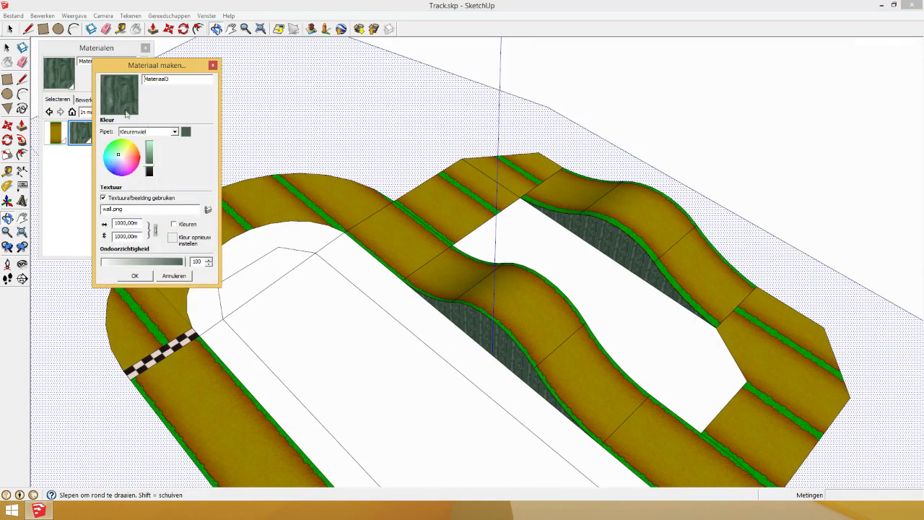
left_click(170, 275)
double_click(113, 60)
type("wall")
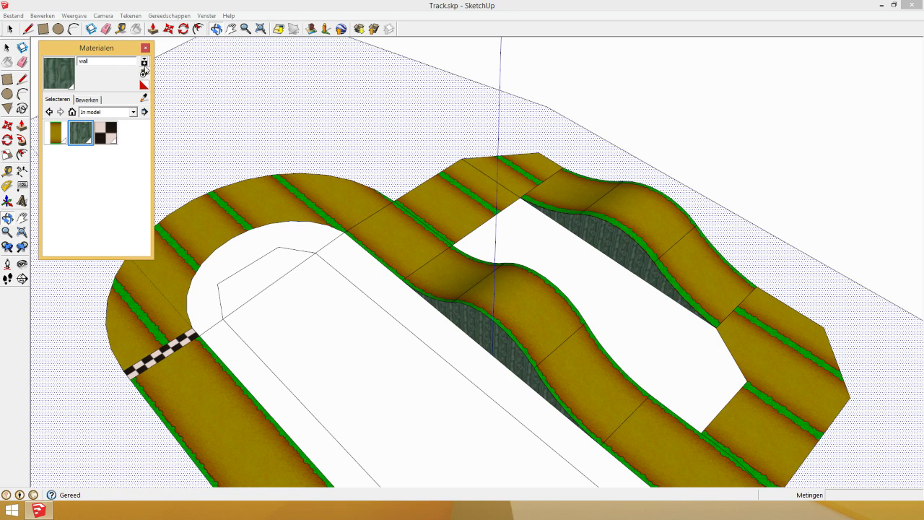
- Create a material named offroad_grass from the grass.png texture with a size of 3000 m
left_click(144, 72)
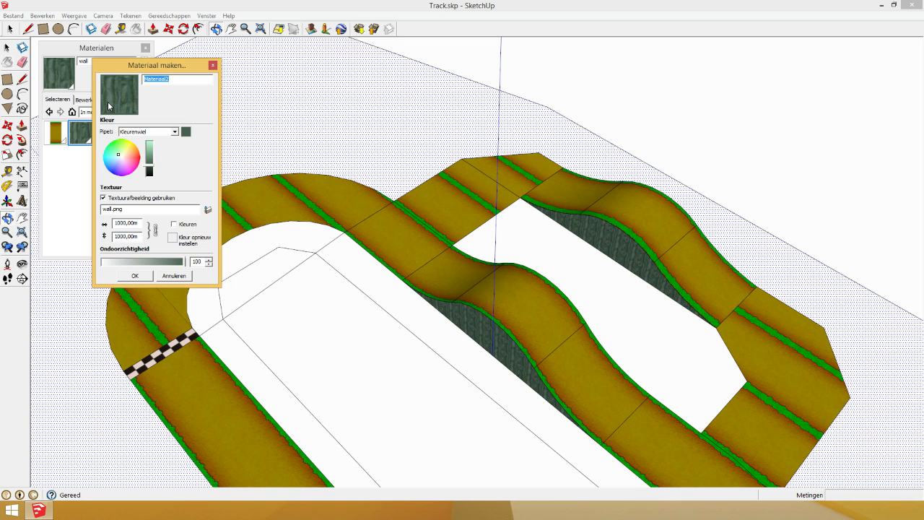
type("of")
left_click(208, 210)
left_click(144, 134)
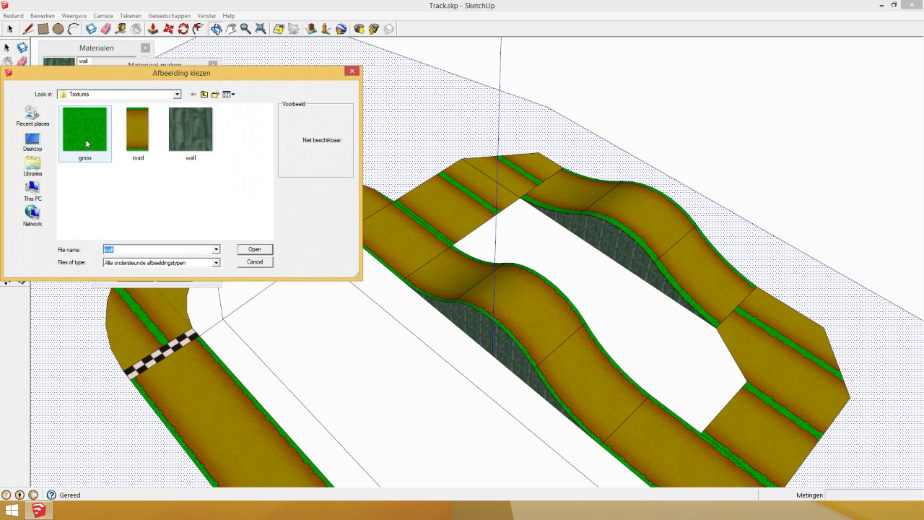
double_click(144, 133)
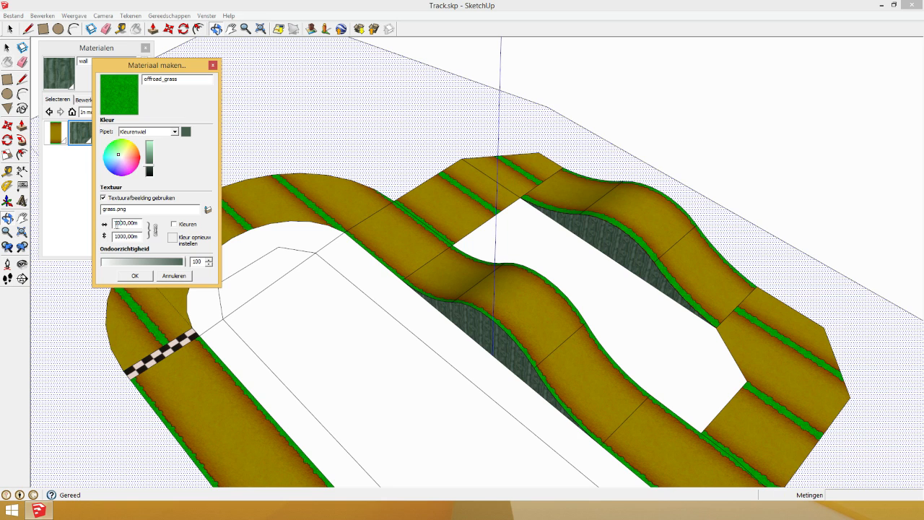
left_click(142, 275)
- Paint the ground around the track, the ring inside the oval and the infield between the hills with offroad_grass
left_click(253, 135)
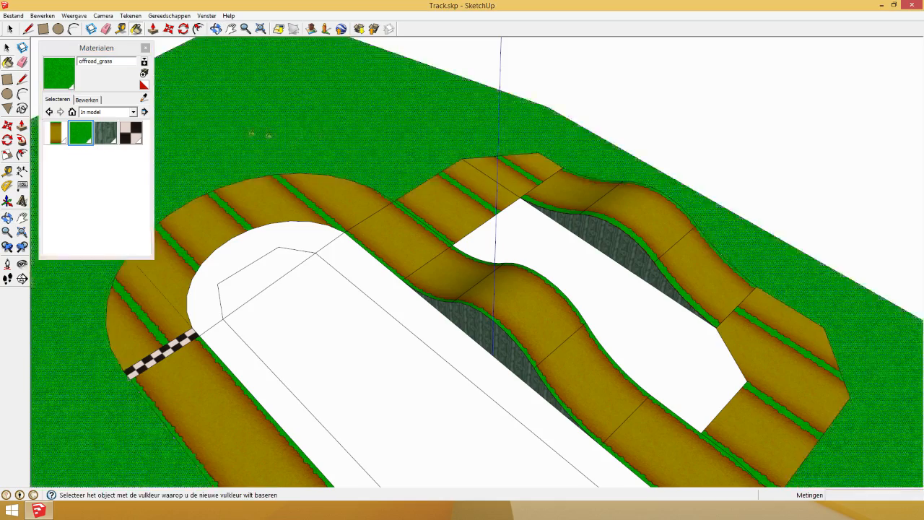
scroll(371, 109, "down", 3)
scroll(354, 196, "up", 2)
left_click(321, 185)
left_click(286, 153)
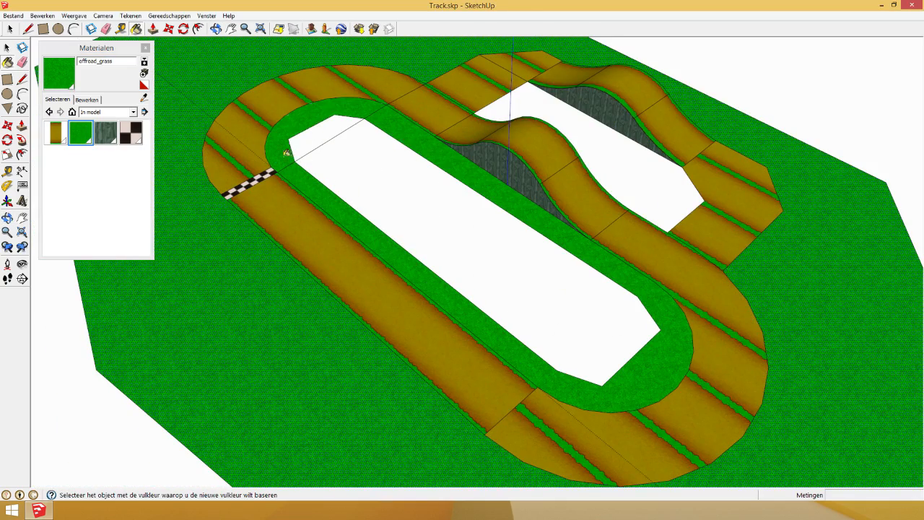
left_click(611, 163)
- Examine the grass texture from a distance and close up along the edges of the finish straight
key("ctrl+a")
scroll(582, 224, "down", 6)
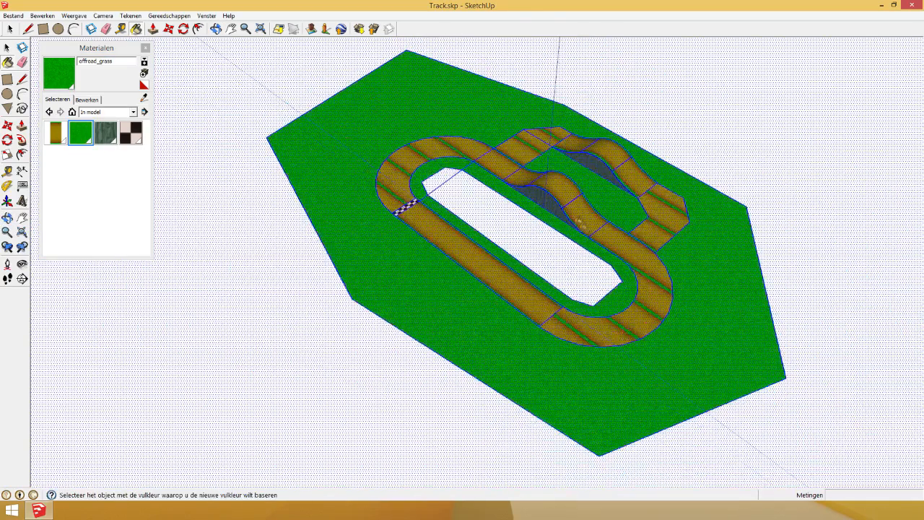
scroll(548, 213, "down", 3)
left_click(10, 30)
left_click(436, 109)
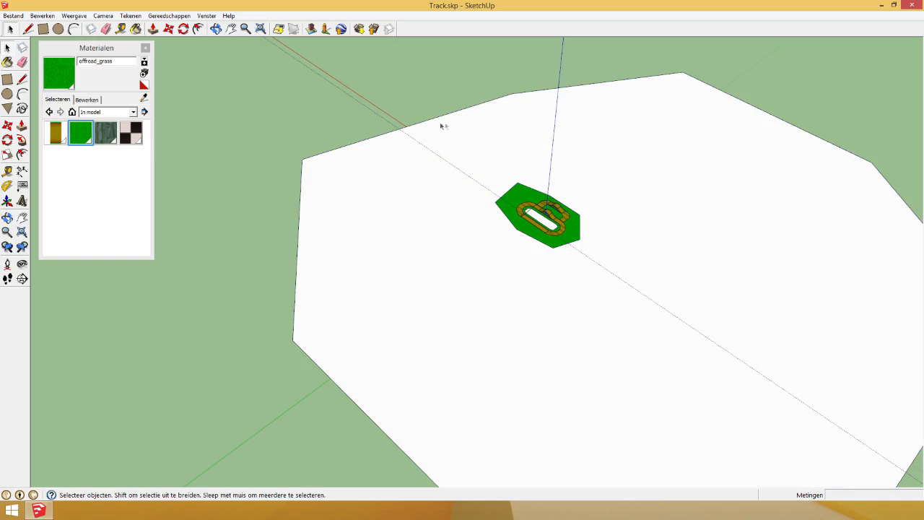
scroll(596, 212, "up", 10)
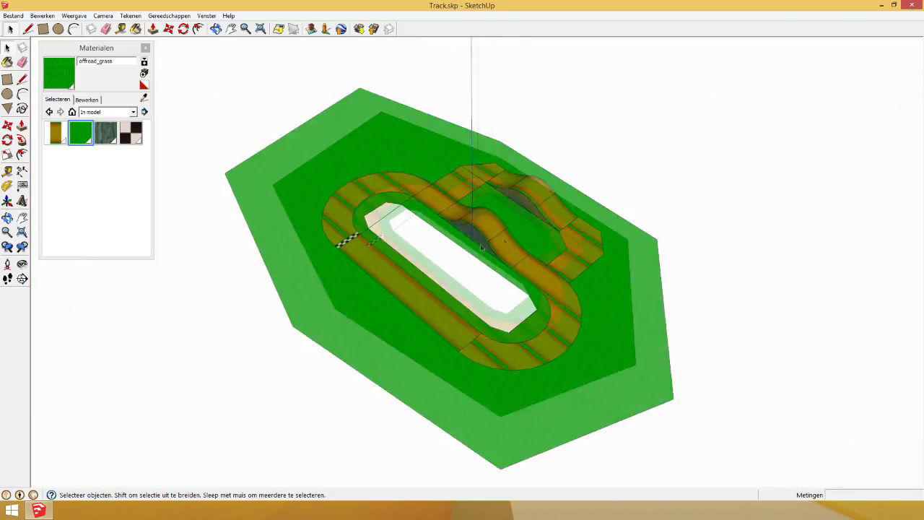
scroll(301, 149, "up", 3)
scroll(370, 151, "down", 4)
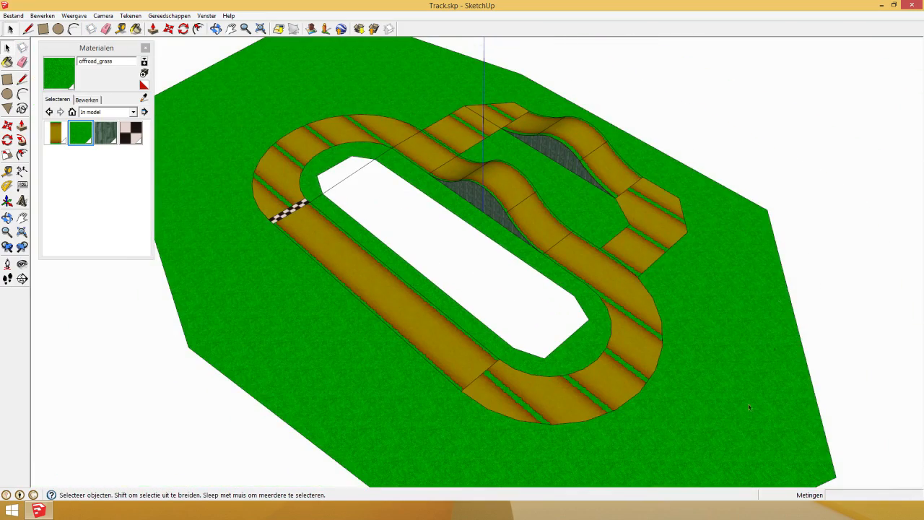
scroll(386, 404, "up", 5)
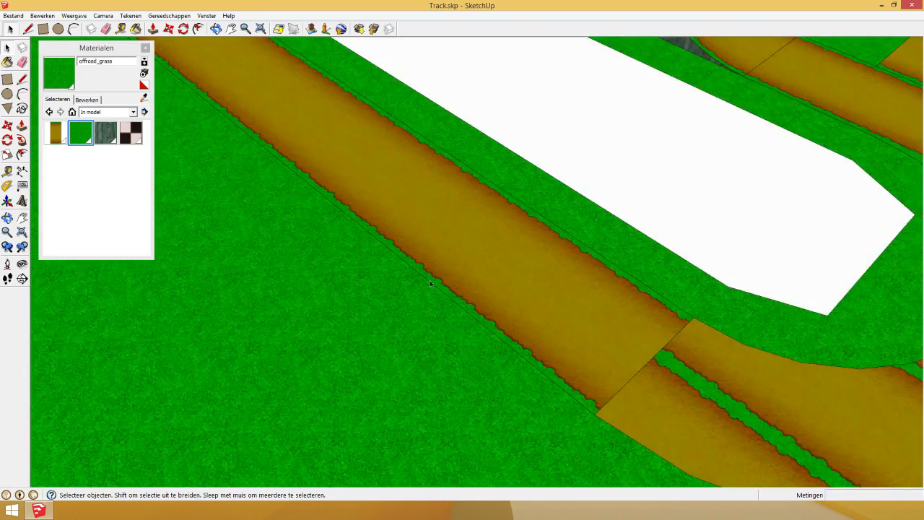
scroll(332, 289, "down", 3)
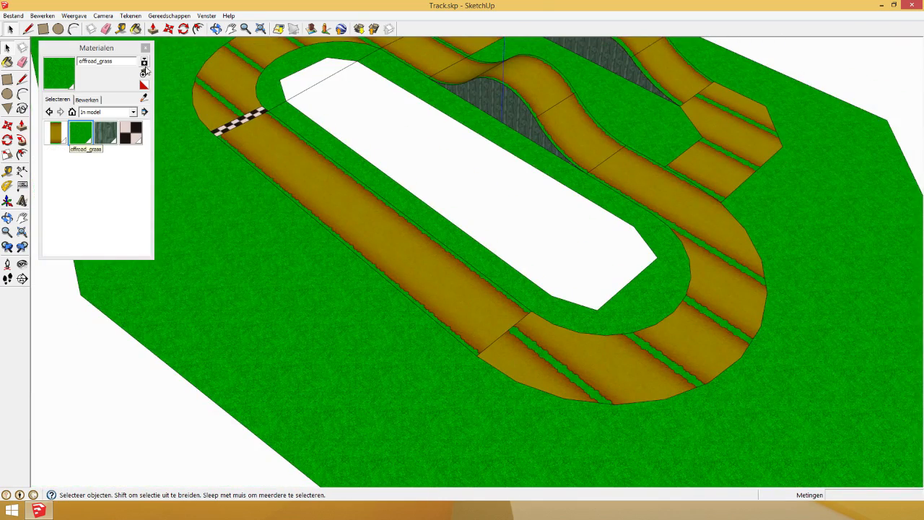
- Create a material named outofbounds_grass from the grass.png texture at 3000 m, with a slightly darker green colour
left_click(144, 72)
type("outofbounds_grass")
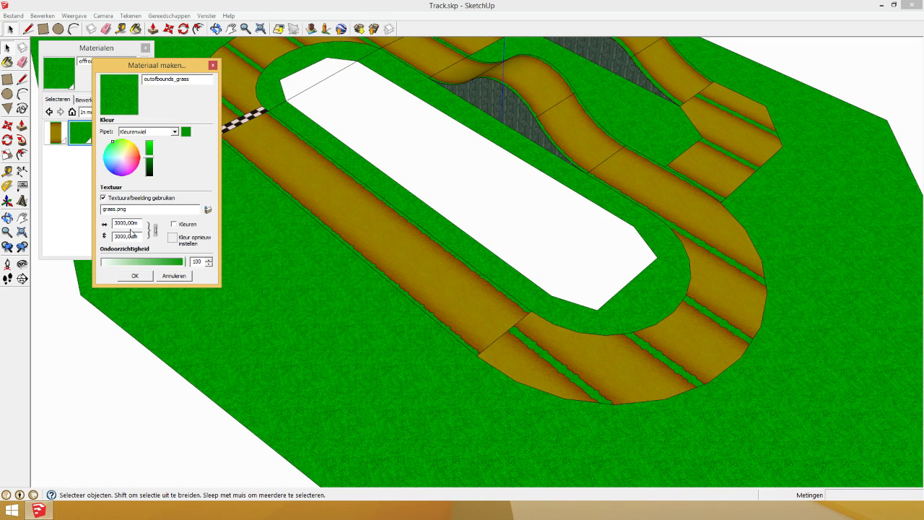
left_click_drag(151, 159, 153, 163)
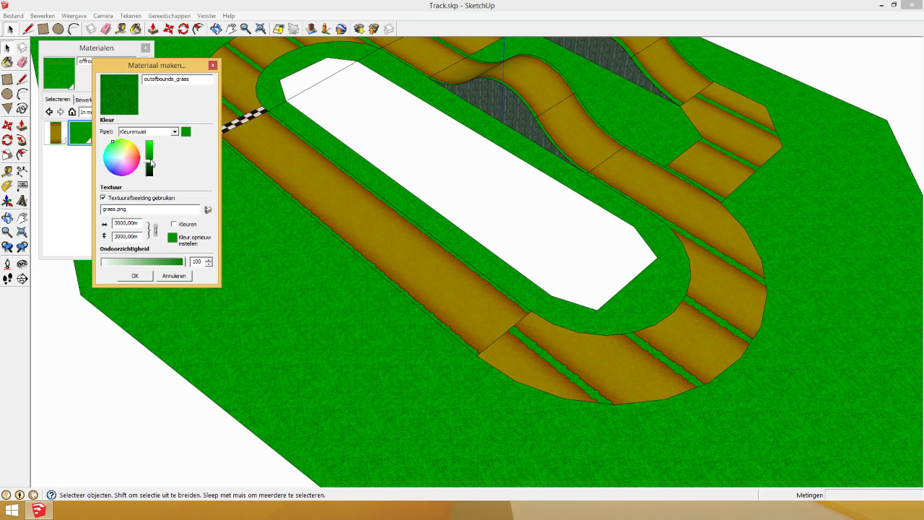
left_click(135, 279)
- Paint the large outer ground and both parts of the island inside the oval with outofbounds_grass
key("b")
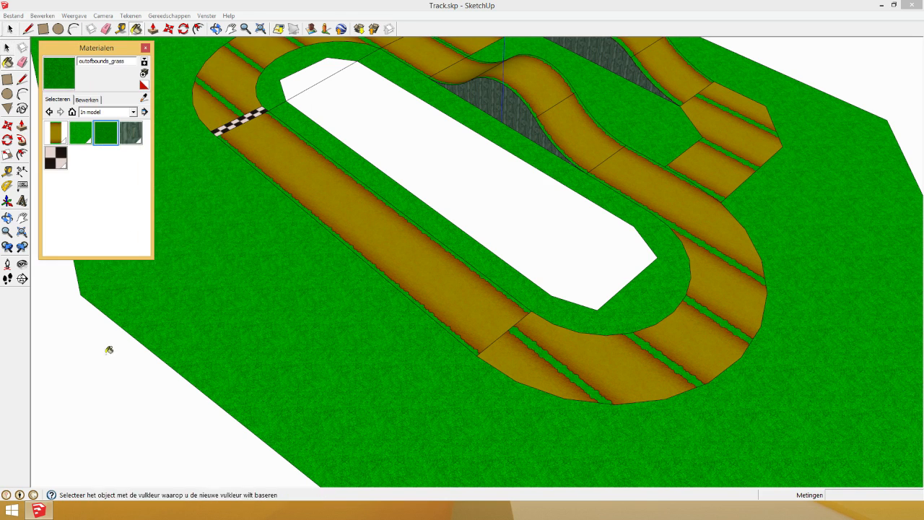
left_click(108, 349)
left_click(493, 193)
scroll(433, 158, "up", 1)
left_click(295, 65)
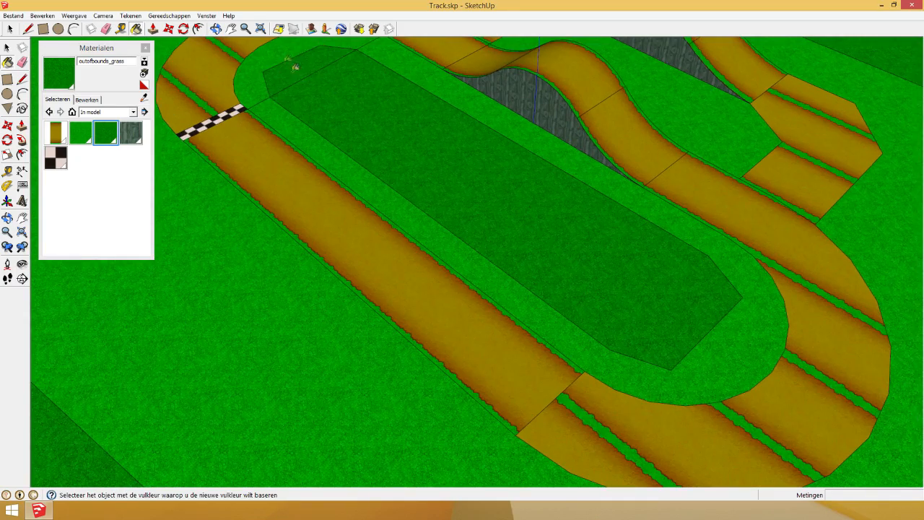
- Turn on the display of hidden geometry to show the edges of the smoothed track surfaces
scroll(267, 149, "up", 5)
left_click(216, 28)
left_click_drag(245, 90, 532, 183)
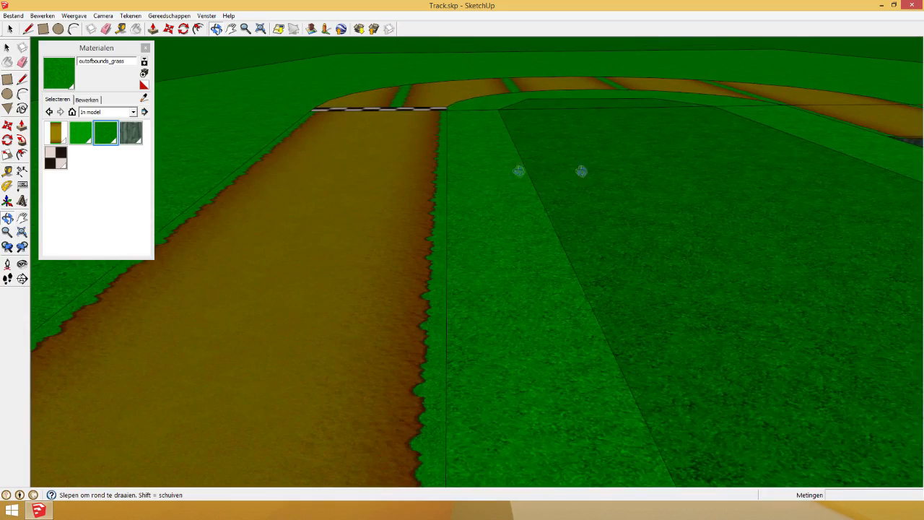
left_click_drag(582, 169, 501, 301)
left_click_drag(564, 220, 401, 250)
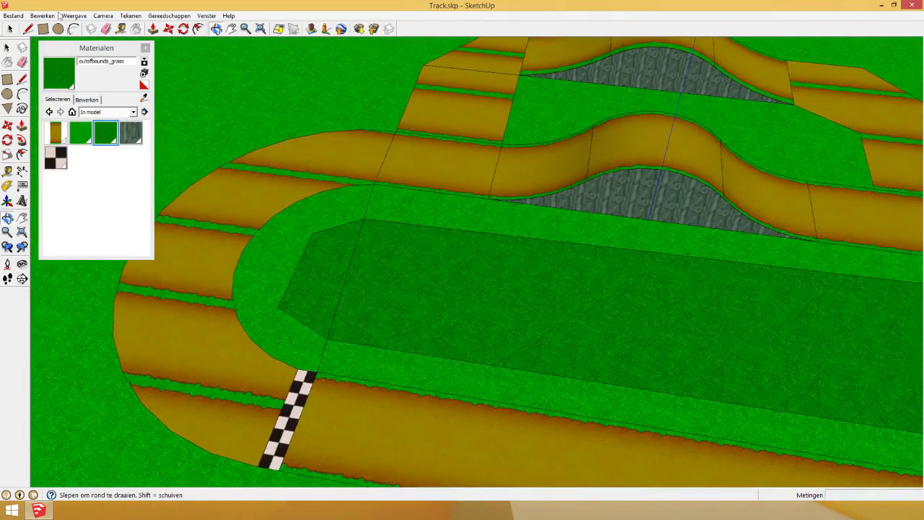
left_click(43, 15)
mouse_move(74, 16)
left_click(102, 51)
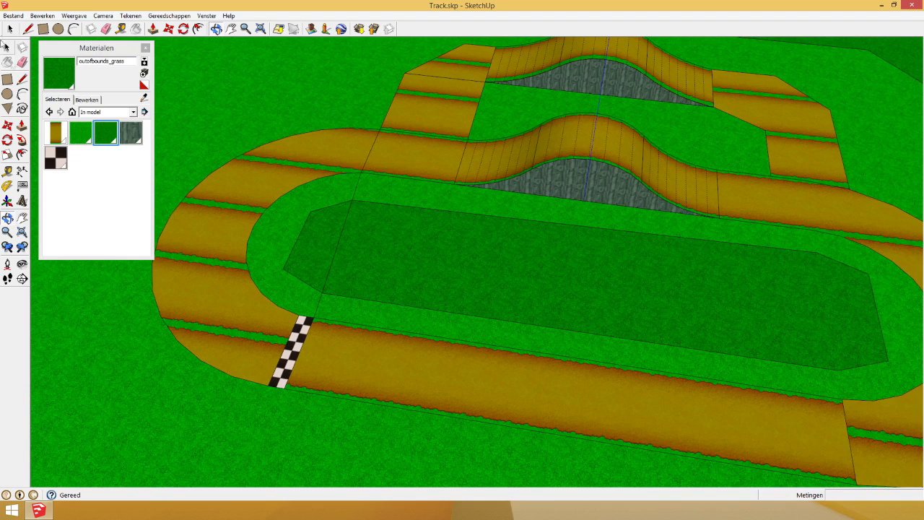
left_click(9, 30)
left_click(248, 248)
left_click(230, 242)
left_click(73, 15)
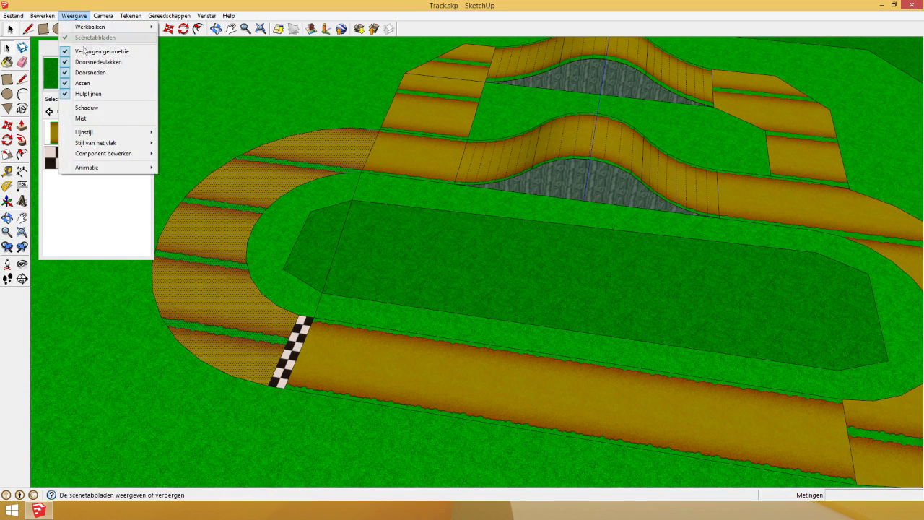
right_click(211, 248)
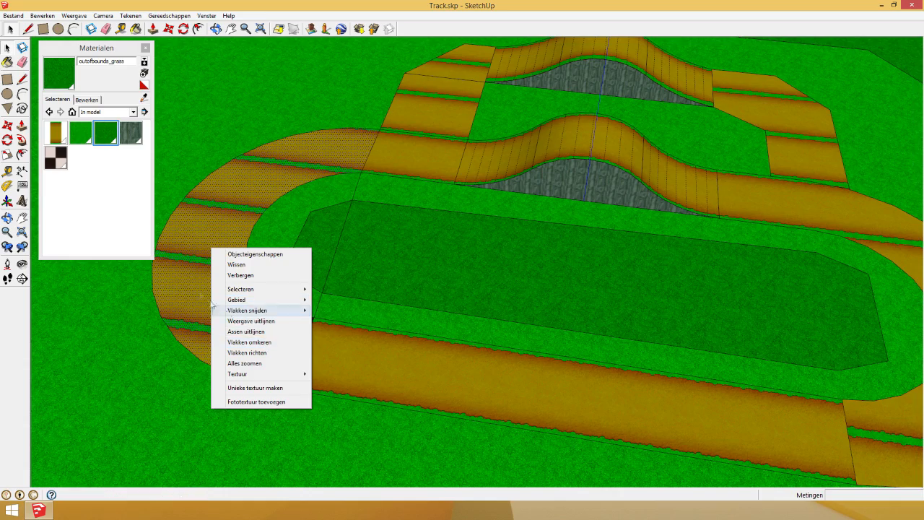
left_click(186, 280)
- Try to divide the curved road face beside the finish line with lines between its inner and outer arc vertices
scroll(208, 281, "up", 4)
scroll(610, 322, "down", 2)
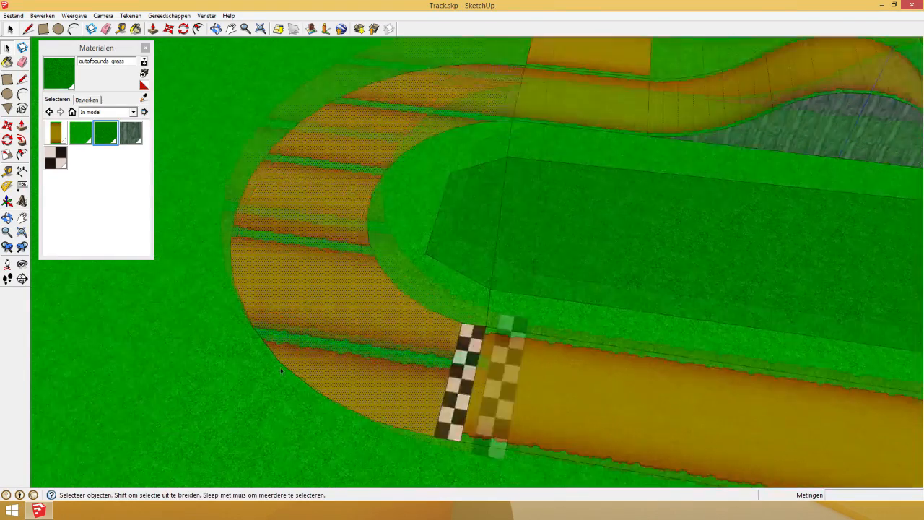
scroll(281, 354, "up", 2)
left_click(28, 28)
left_click(494, 282)
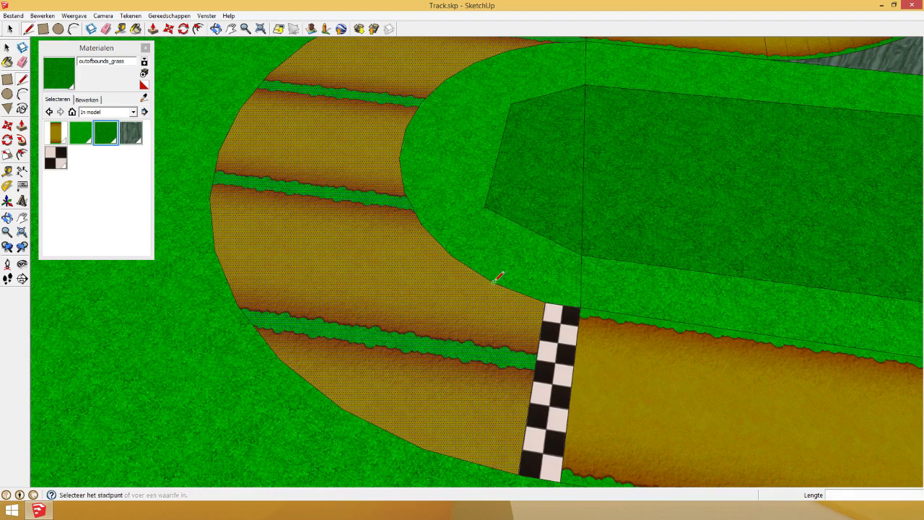
left_click(425, 448)
left_click(350, 405)
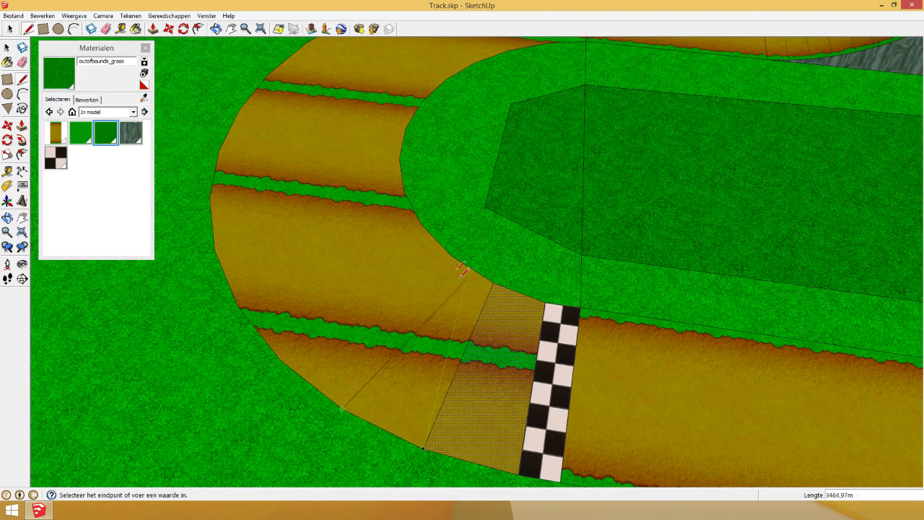
left_click(461, 257)
left_click(9, 29)
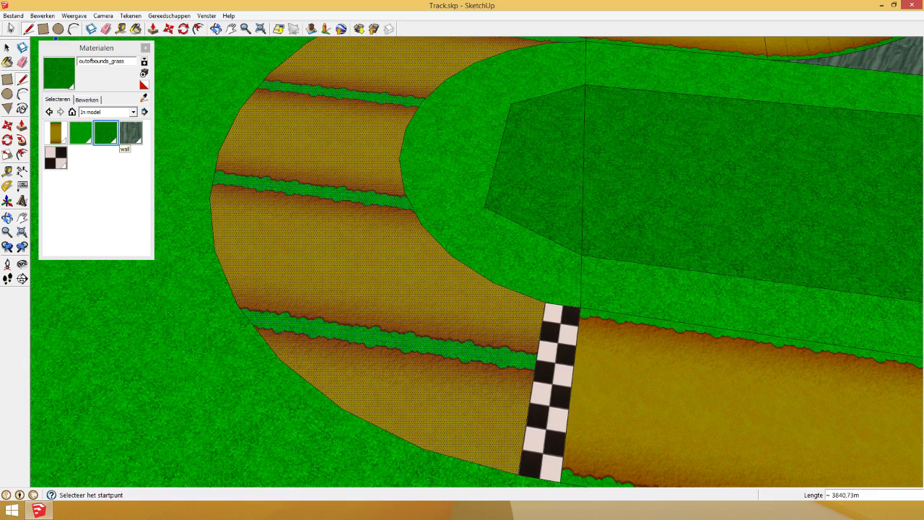
- Check the number of segments of the inner arc of the curve beside the finish line
left_click(364, 152)
left_click(399, 150)
right_click(401, 150)
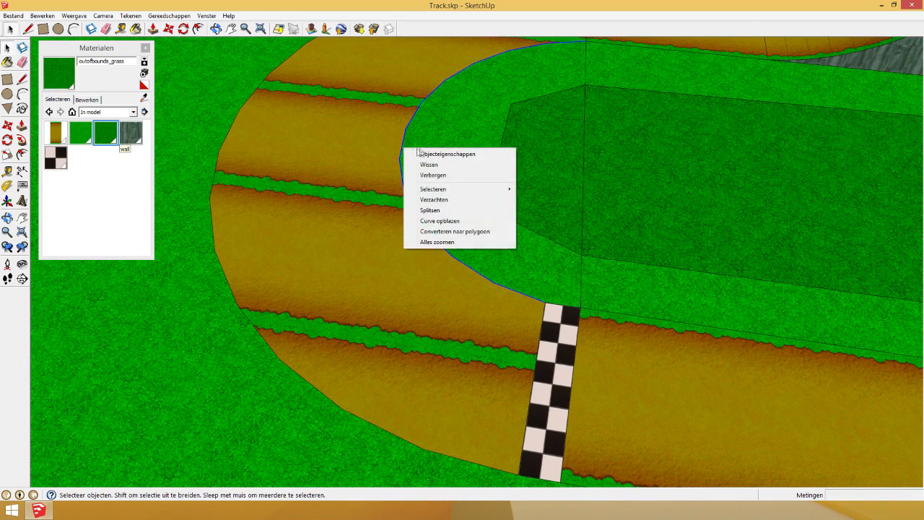
left_click(419, 153)
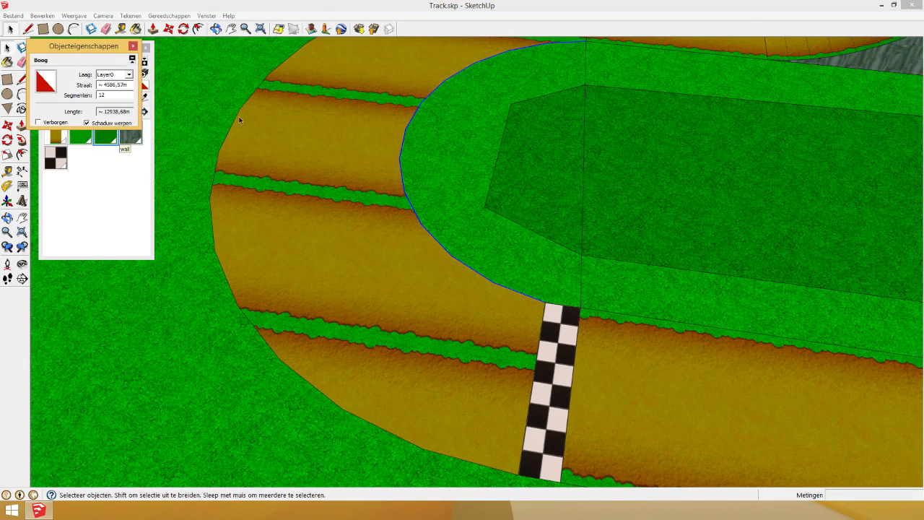
- Set the outer arc of the curve beside the finish line to 12 segments
double_click(240, 120)
left_click(146, 123)
left_click(239, 108)
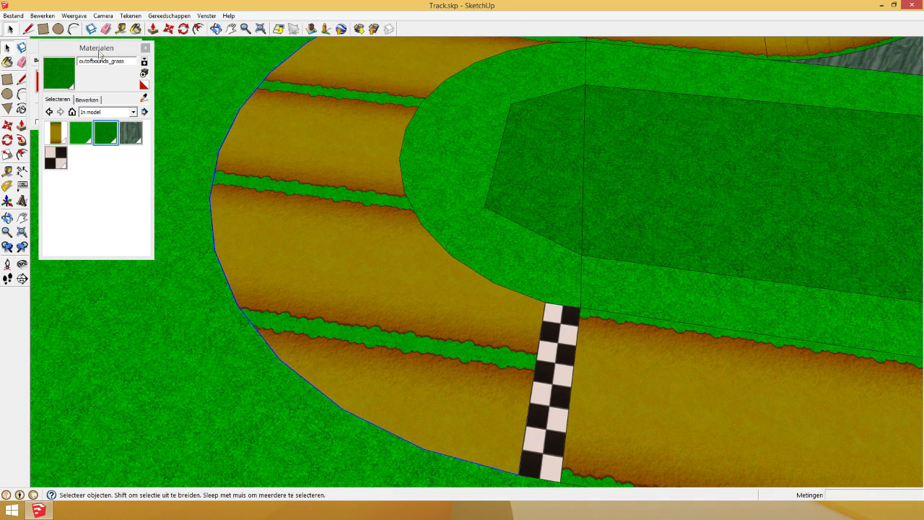
left_click_drag(98, 49, 93, 135)
left_click_drag(108, 95, 85, 96)
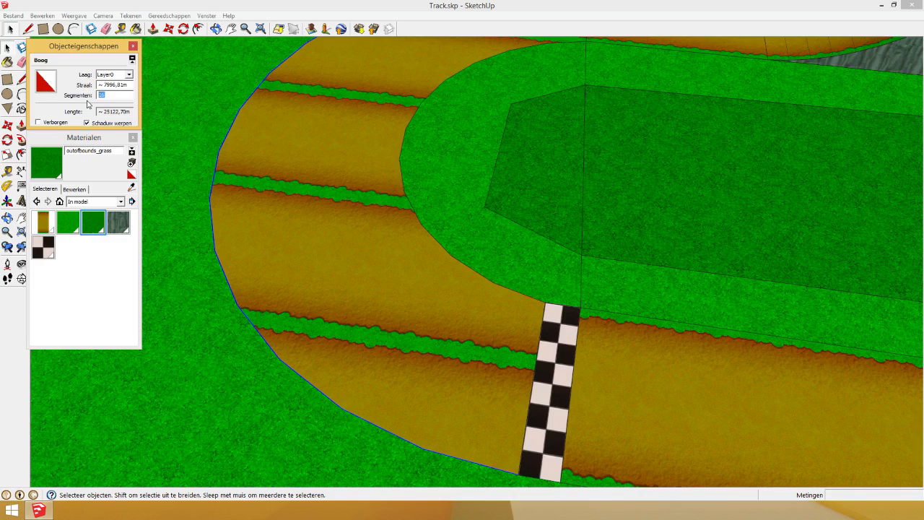
type("12")
key("Return")
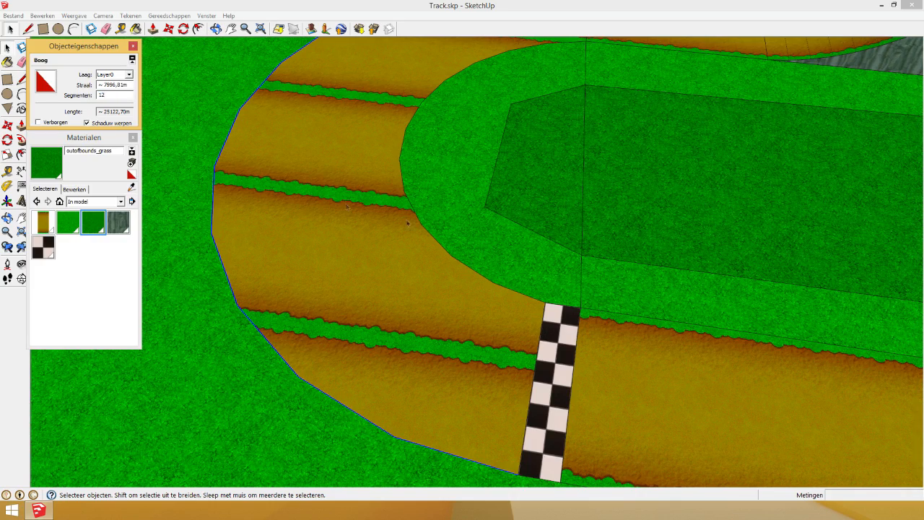
- Check the number of segments of the outer arc on the curve at the opposite end of the oval
left_click(344, 271)
scroll(318, 268, "down", 10)
left_click(761, 263)
triple_click(754, 262)
left_click(757, 260)
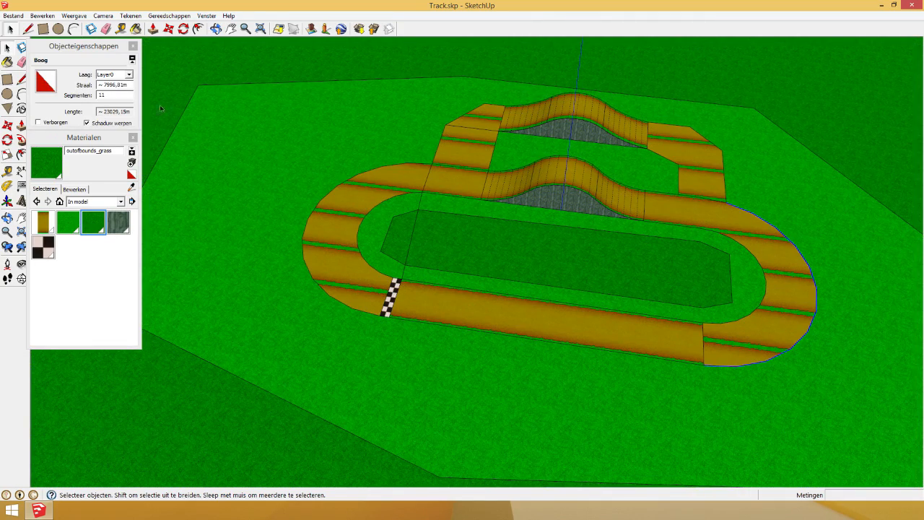
left_click(106, 94)
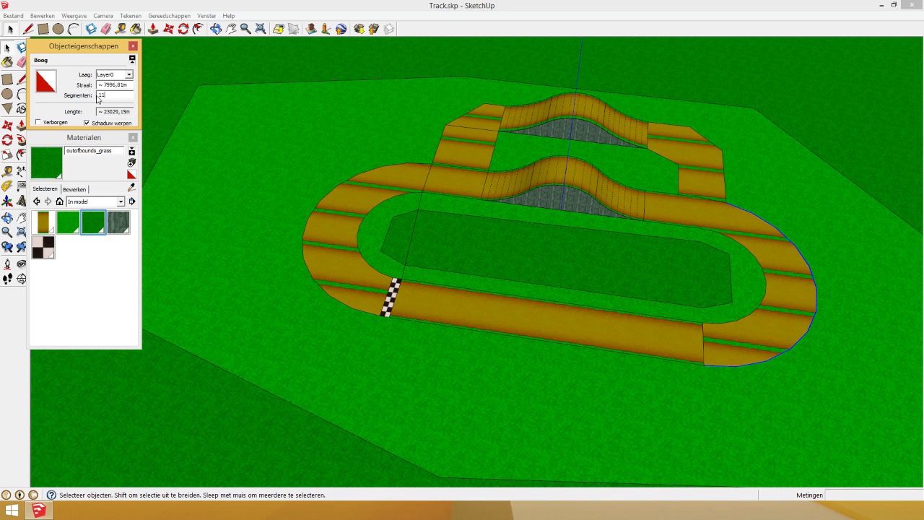
left_click(733, 206)
left_click(712, 198)
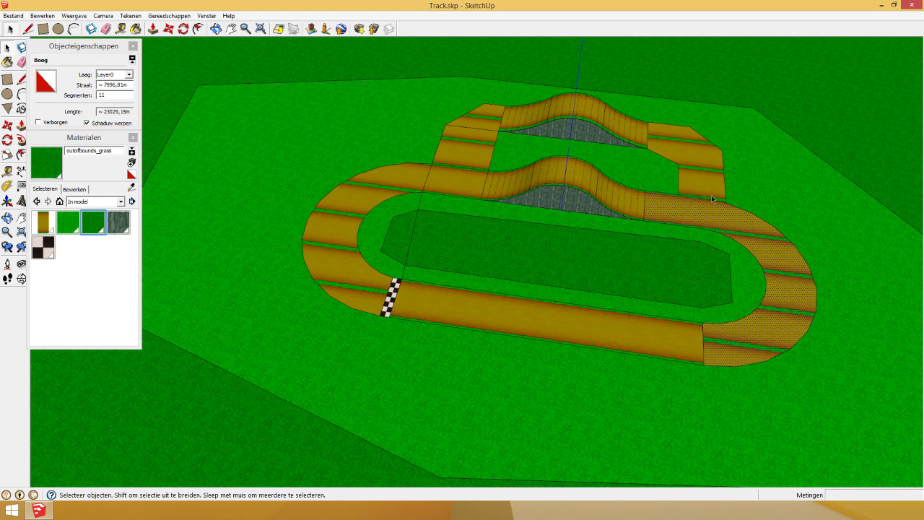
left_click(711, 199)
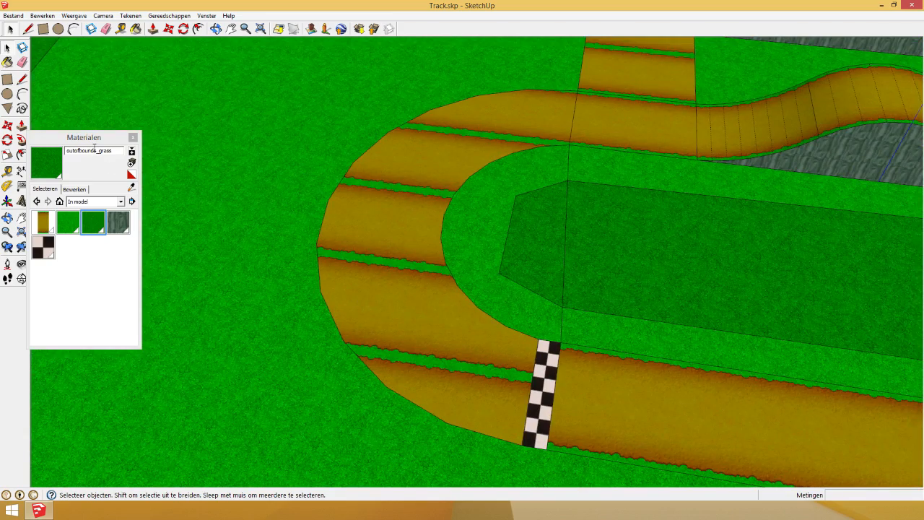
- Select the curved road face beside the finish line and switch the face style to monochrome, without textures
left_click_drag(93, 139, 110, 60)
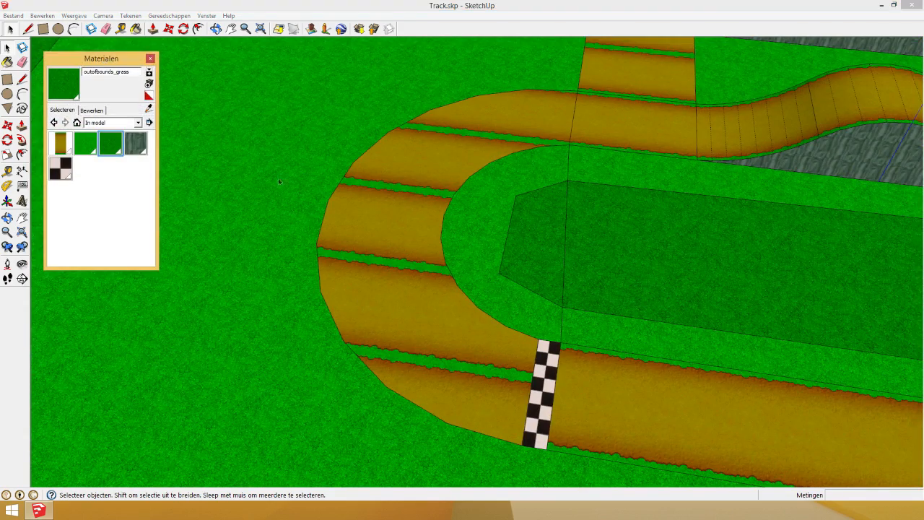
left_click(348, 245)
right_click(384, 260)
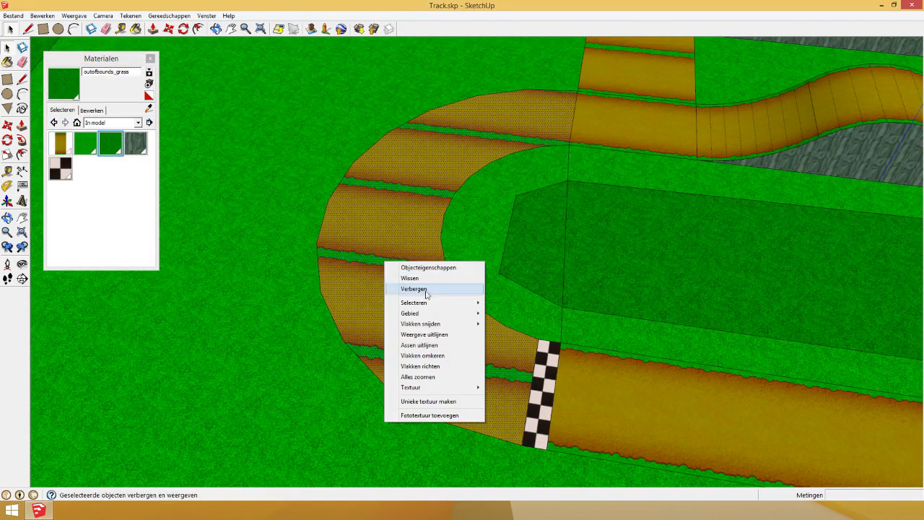
left_click(42, 16)
mouse_move(74, 16)
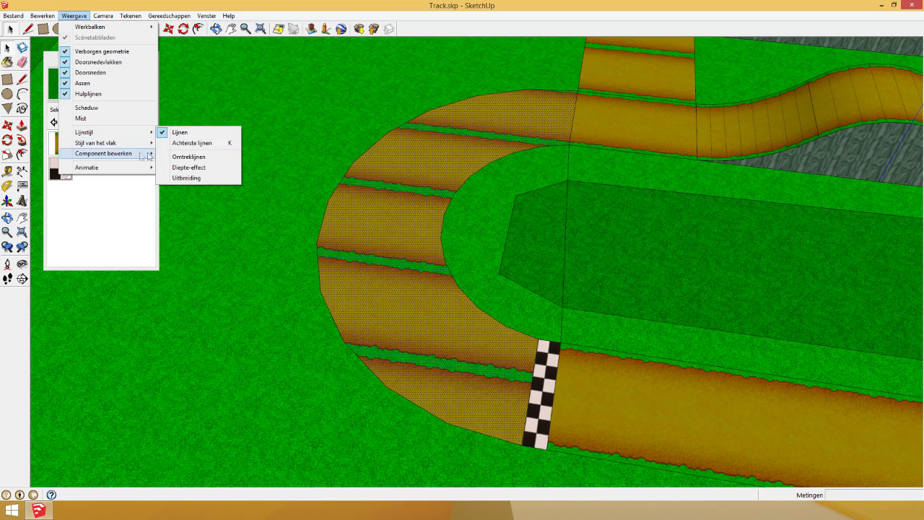
left_click(195, 199)
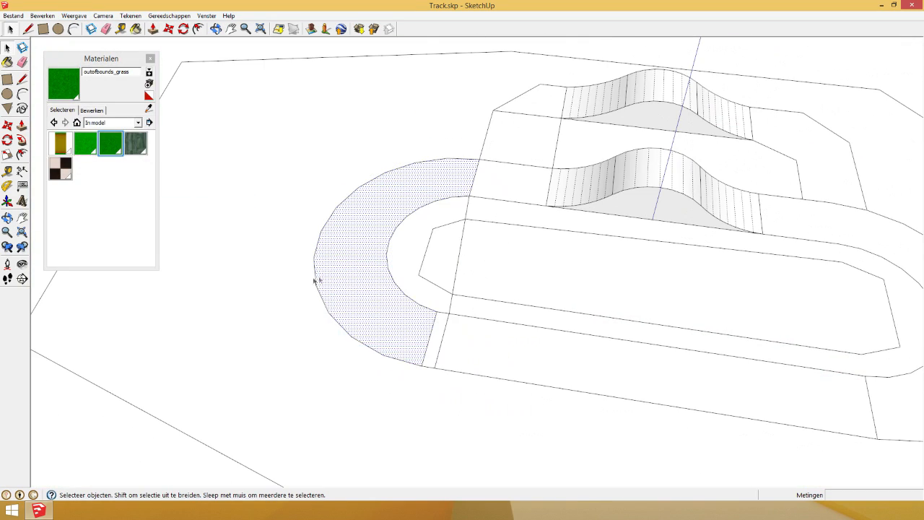
- Switch the face style back to shaded with textures
right_click(331, 277)
left_click(55, 16)
left_click(75, 16)
left_click(77, 17)
left_click(77, 17)
left_click(42, 15)
mouse_move(72, 16)
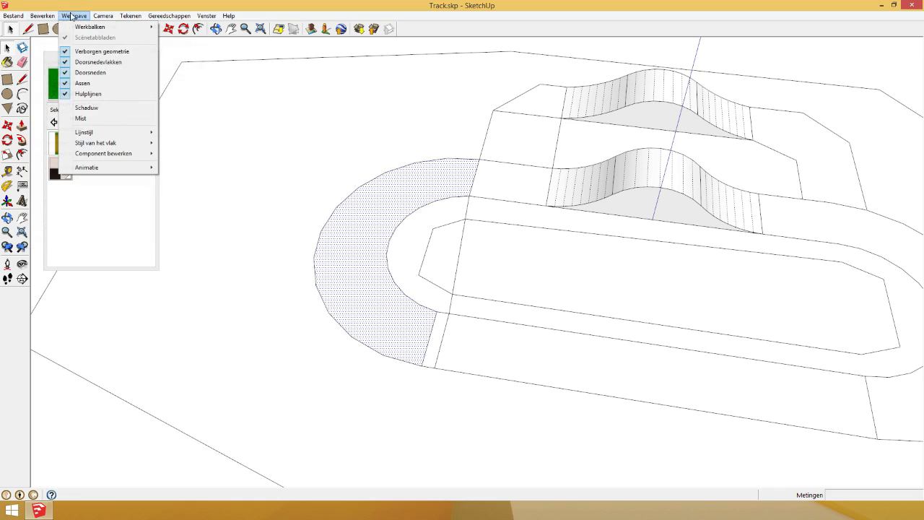
mouse_move(108, 143)
left_click(194, 189)
- Draw four lines across the curve, starting next to the finish line, each joining matching inner and outer arc vertices
scroll(358, 273, "up", 3)
left_click(27, 29)
scroll(346, 318, "up", 1)
left_click(405, 412)
left_click(335, 368)
left_click(443, 282)
left_click(421, 256)
left_click(289, 317)
left_click(266, 263)
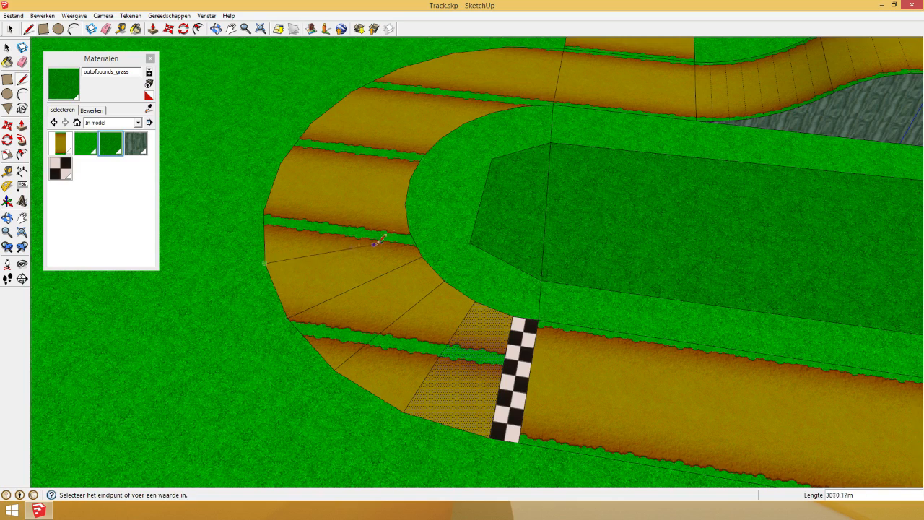
left_click(415, 239)
- Connect the next three pairs of inner and outer arc vertices with lines around the middle of the curve
left_click(406, 200)
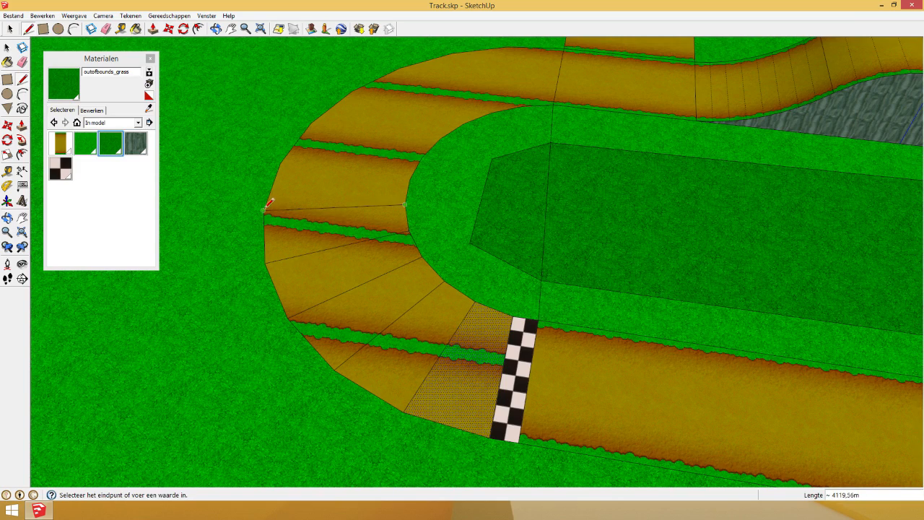
left_click(265, 205)
scroll(241, 127, "up", 3)
left_click(306, 182)
left_click(504, 207)
left_click(519, 171)
left_click(348, 122)
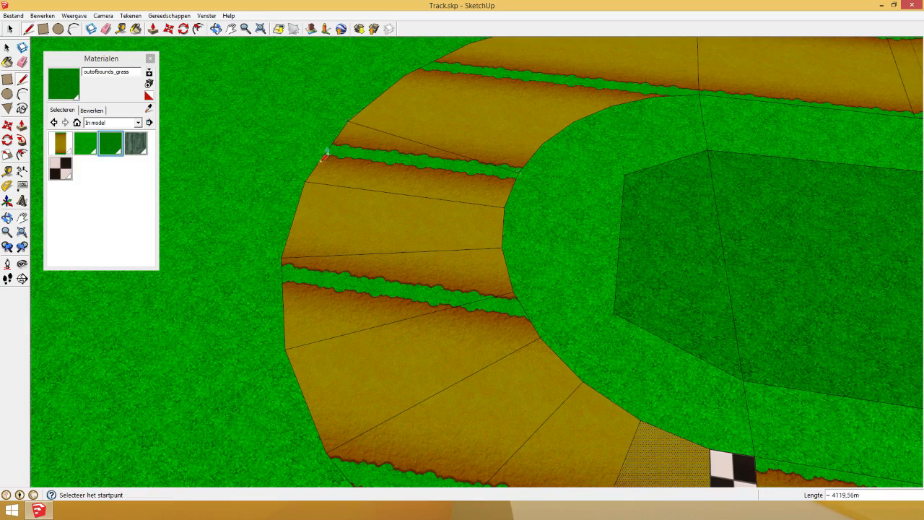
- Draw lines between the last four pairs of arc vertices, up to the straight leading to the ramp
scroll(455, 78, "up", 3)
middle_click_drag(455, 78, 401, 154, "shift")
left_click(340, 144)
left_click(516, 253)
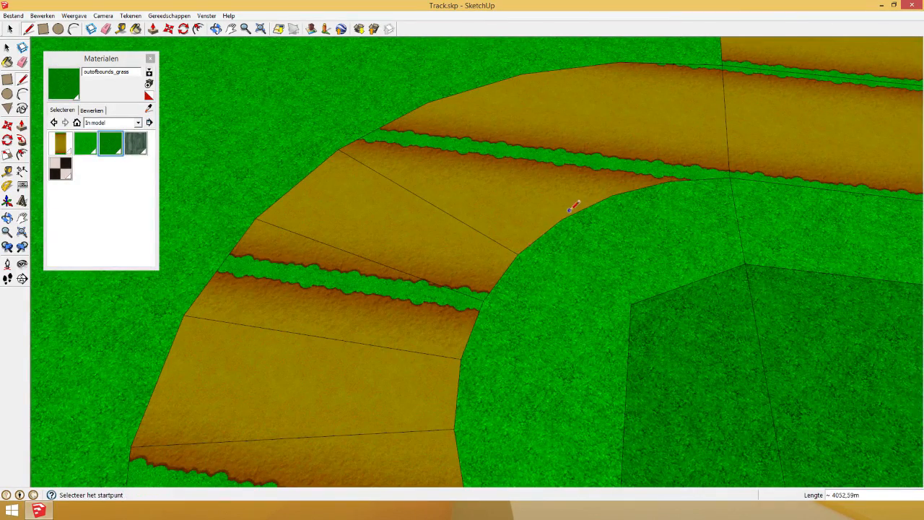
left_click(563, 216)
left_click(432, 101)
left_click(523, 75)
left_click(612, 194)
left_click(671, 181)
left_click(620, 63)
- Sample the road material from the finish straight and paint the first curve segment beside the finish line with it
scroll(568, 72, "down", 5)
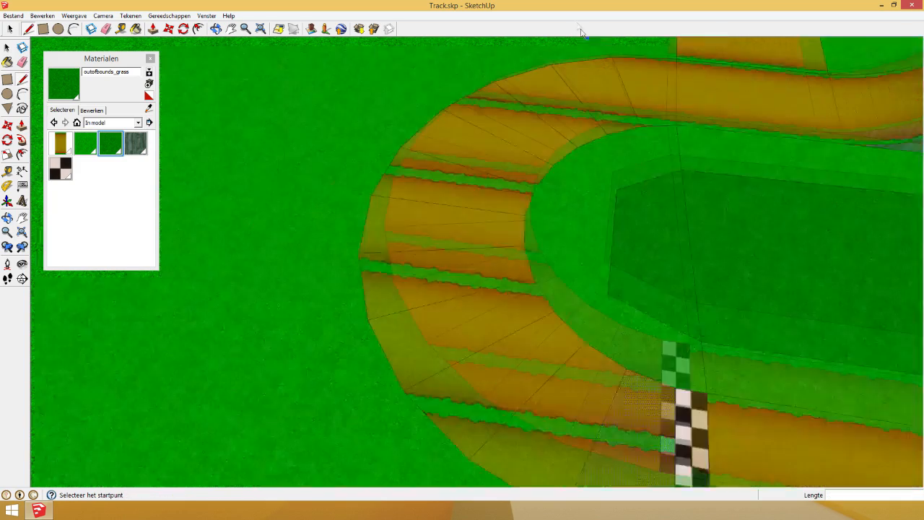
left_click(148, 107)
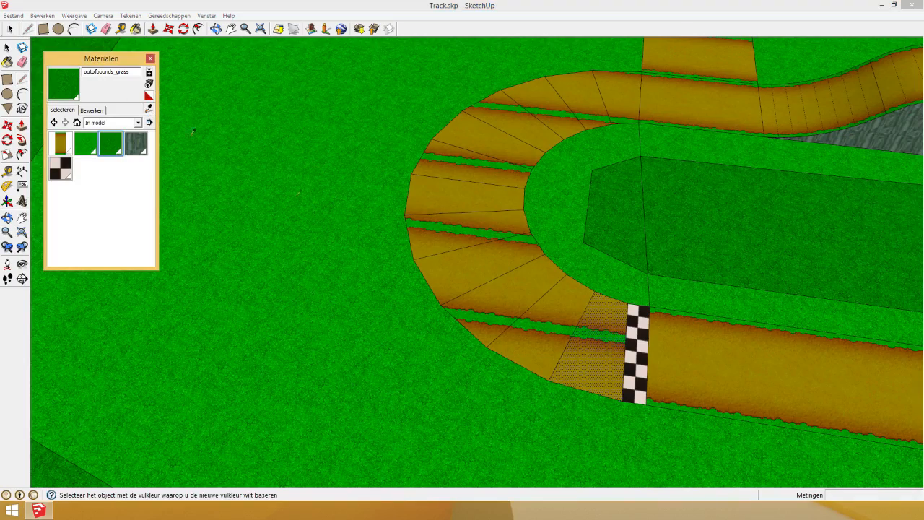
left_click(665, 363)
scroll(596, 344, "up", 4)
- Start positioning the road texture on the first curve segment and move it to the inner corner of the finish line
left_click(10, 29)
right_click(585, 329)
mouse_move(645, 455)
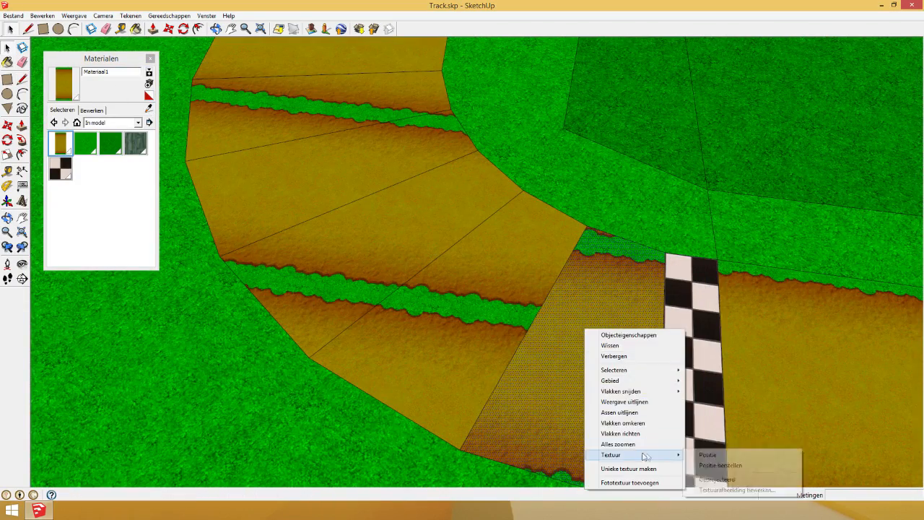
left_click(705, 454)
left_click_drag(530, 189, 581, 196)
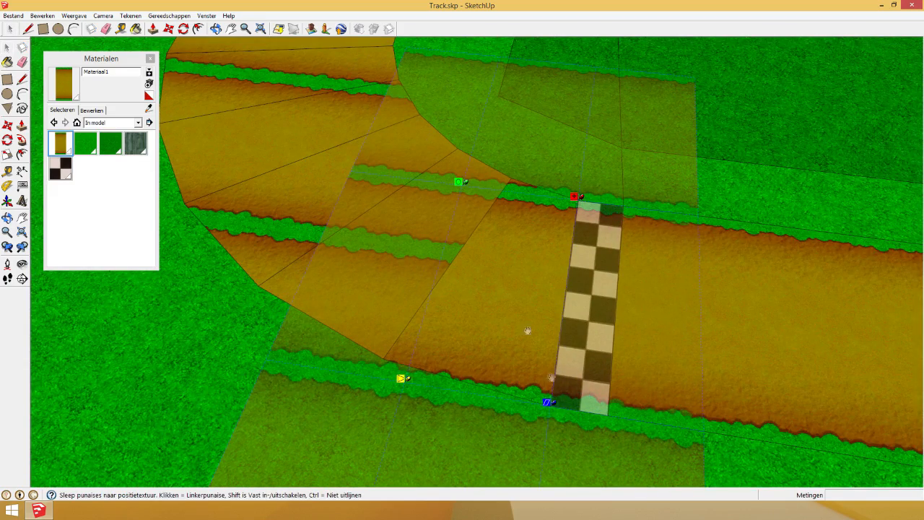
- Rotate the road texture about the finish line corner until its grass edge follows the segment's inner edge, and finish positioning
left_click_drag(462, 182, 494, 168)
left_click_drag(494, 176, 480, 158)
scroll(480, 158, "up", 6)
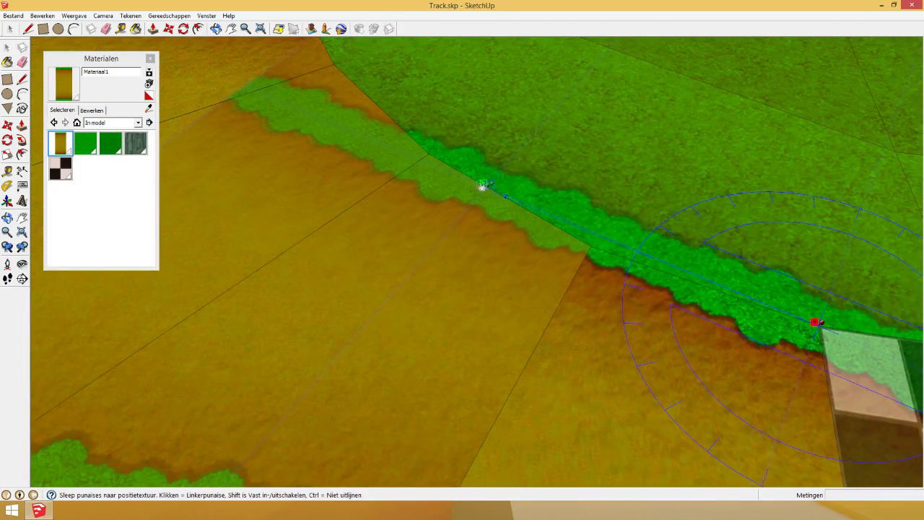
left_click_drag(482, 185, 395, 240)
scroll(388, 318, "down", 3)
scroll(395, 240, "down", 1)
scroll(397, 239, "up", 3)
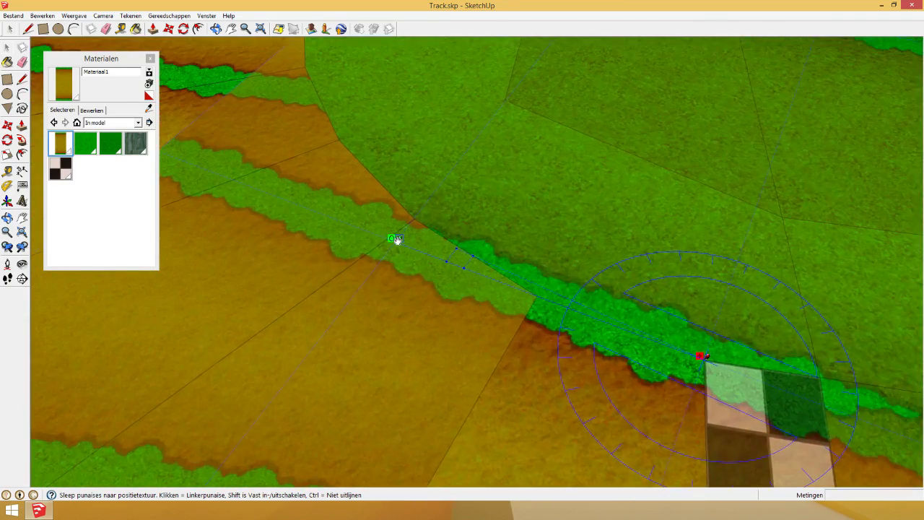
left_click_drag(413, 245, 404, 244)
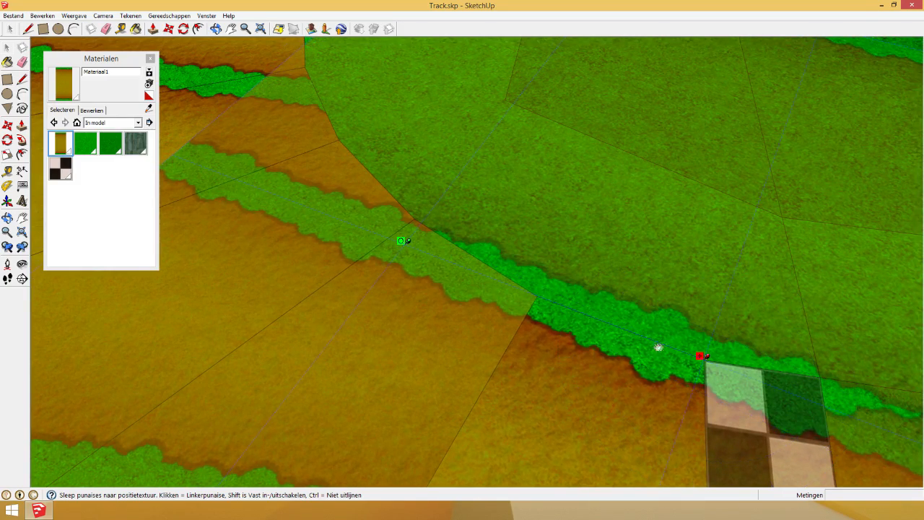
scroll(473, 315, "down", 6)
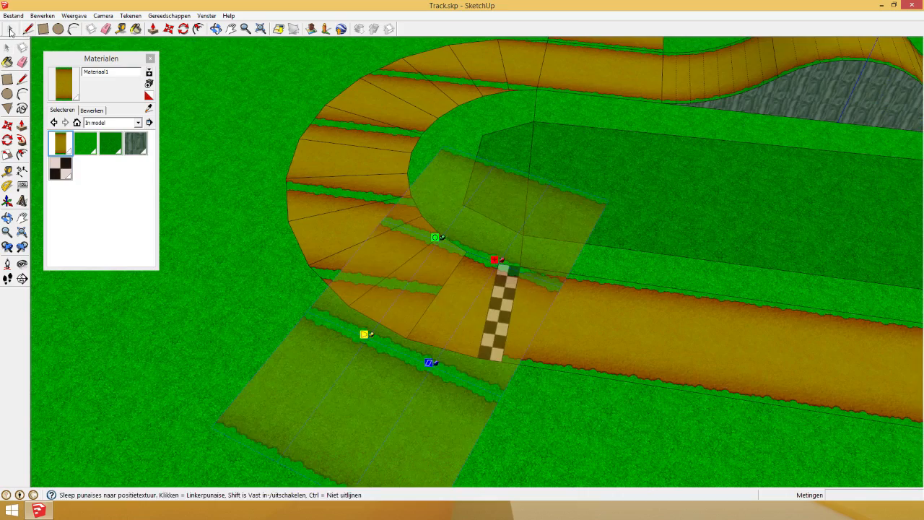
left_click(10, 30)
- Reposition the road texture on the first curve segment, fine-tuning its rotation and scale about the finish line corner
right_click(469, 334)
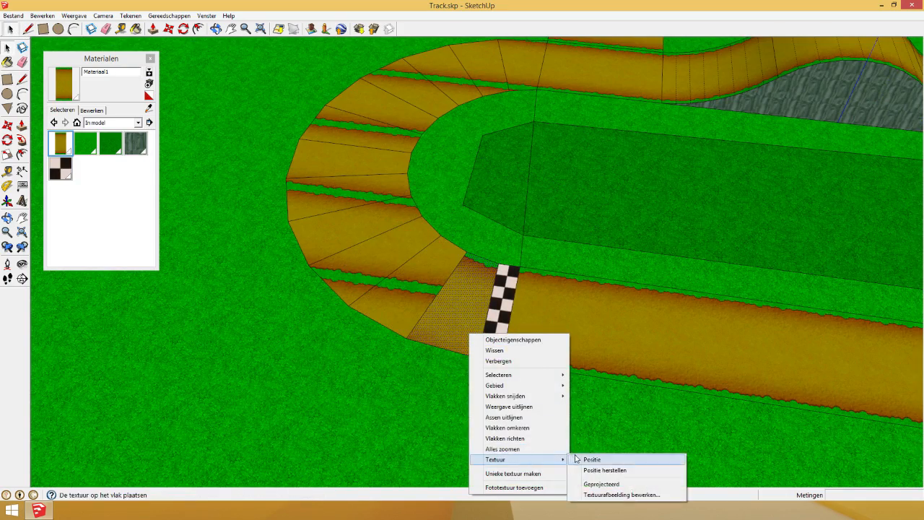
left_click(591, 459)
scroll(443, 238, "up", 4)
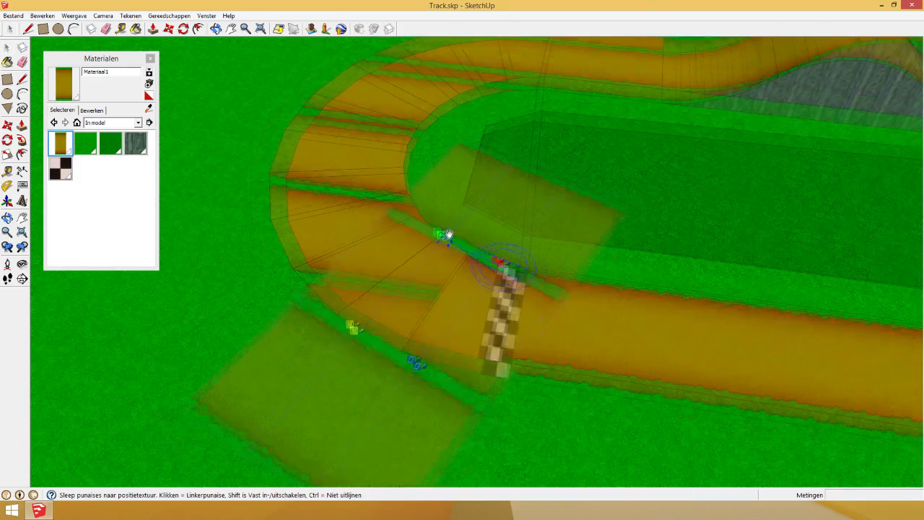
scroll(433, 234, "down", 4)
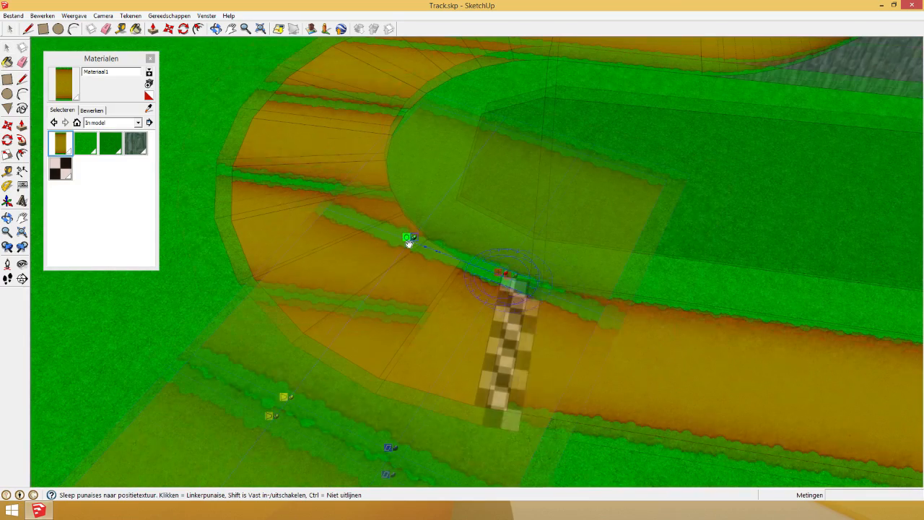
scroll(438, 247, "up", 2)
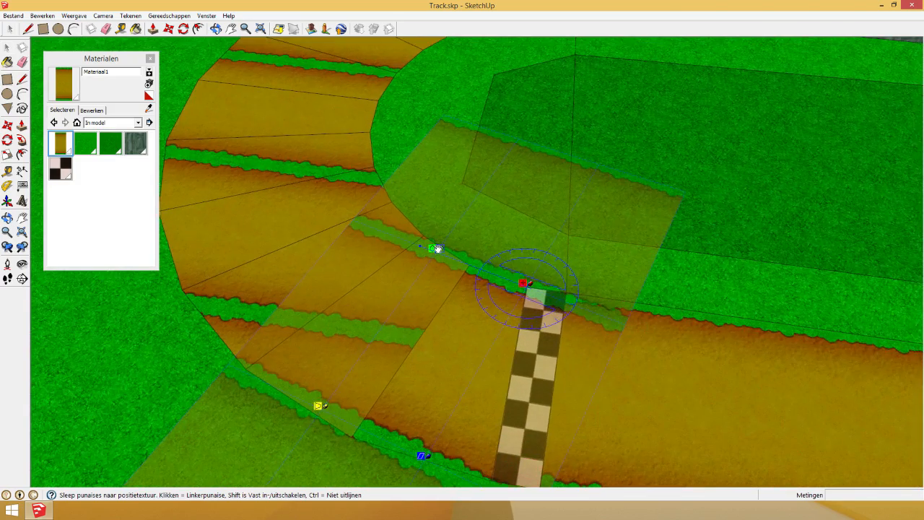
mouse_move(433, 250)
left_mouse_down()
mouse_move(428, 258)
mouse_move(433, 251)
left_mouse_up()
left_click(284, 226)
- Try to distort the road texture on the first curve segment by fitting its outer edge to the segment's outer corners
scroll(343, 282, "down", 4)
right_click(454, 383)
right_click(432, 369)
mouse_move(465, 333)
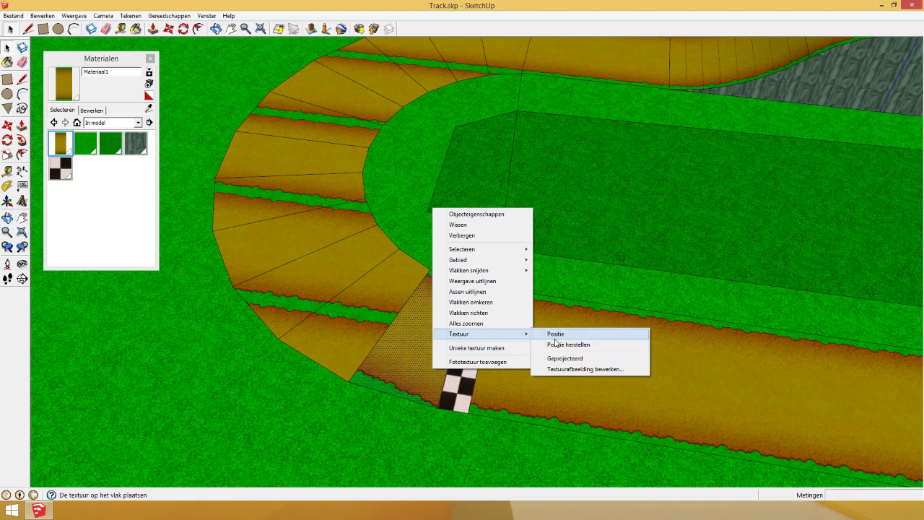
left_click(552, 332)
left_click_drag(395, 390, 437, 403)
left_click_drag(371, 373, 348, 377)
left_click_drag(412, 257, 434, 266)
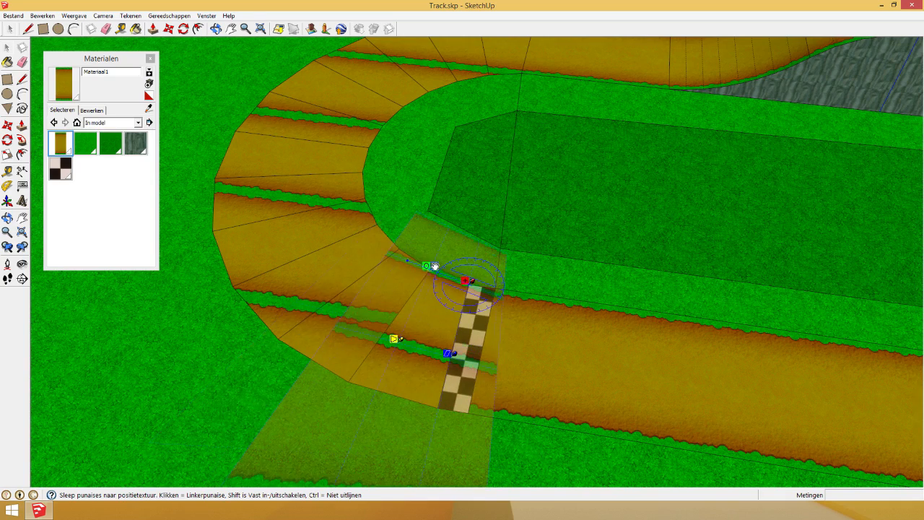
left_click_drag(405, 333, 348, 376)
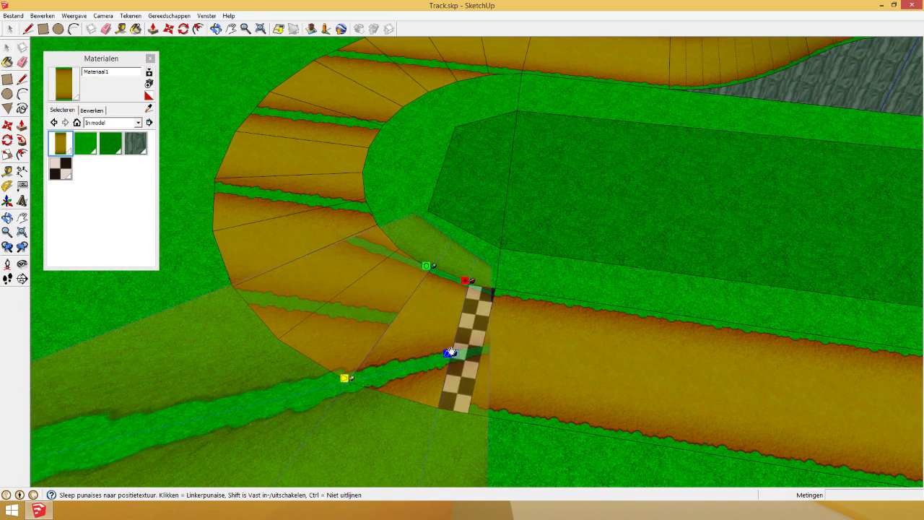
left_click_drag(453, 352, 442, 402)
left_click_drag(213, 352, 355, 381)
left_click(10, 28)
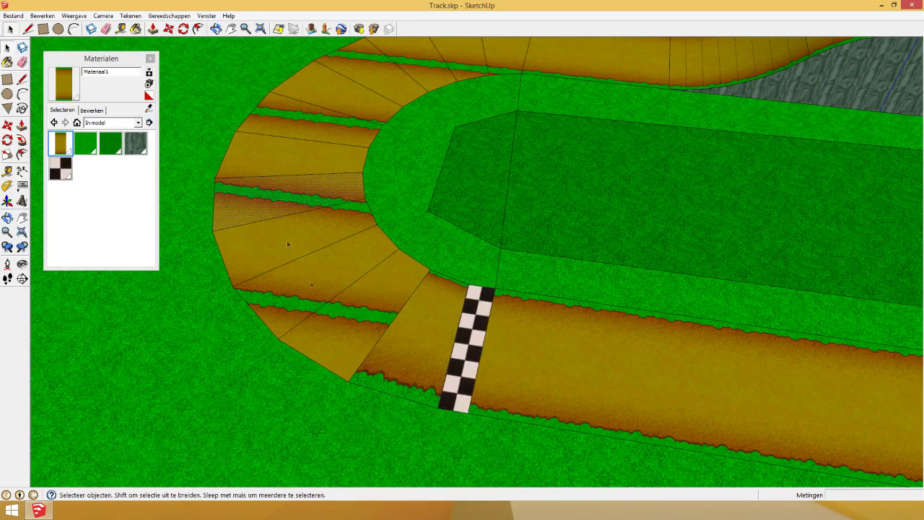
- Undo the last texture distortion on the first curve segment
scroll(375, 383, "up", 3)
scroll(429, 306, "down", 1)
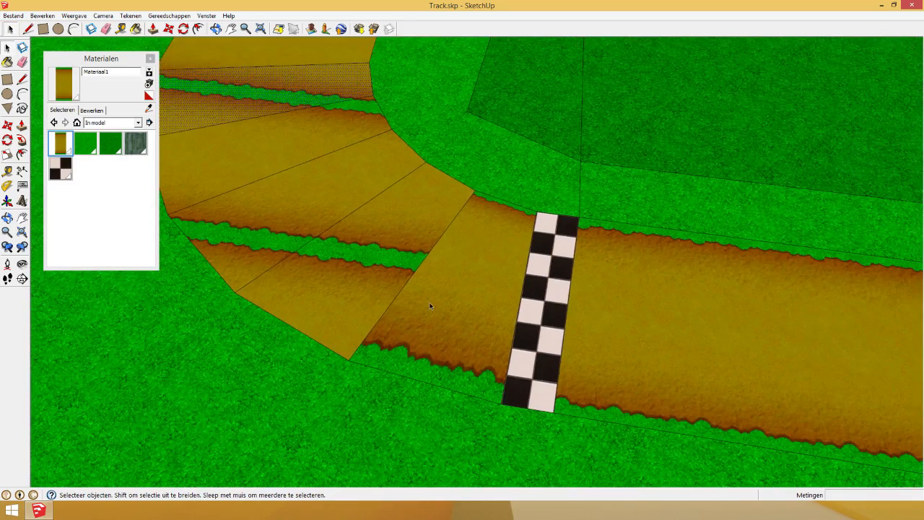
key("ctrl+z")
- Rotate and scale the first curve segment's road texture slightly about the finish line corner so both grass edges lie closer to the track edges
right_click(447, 283)
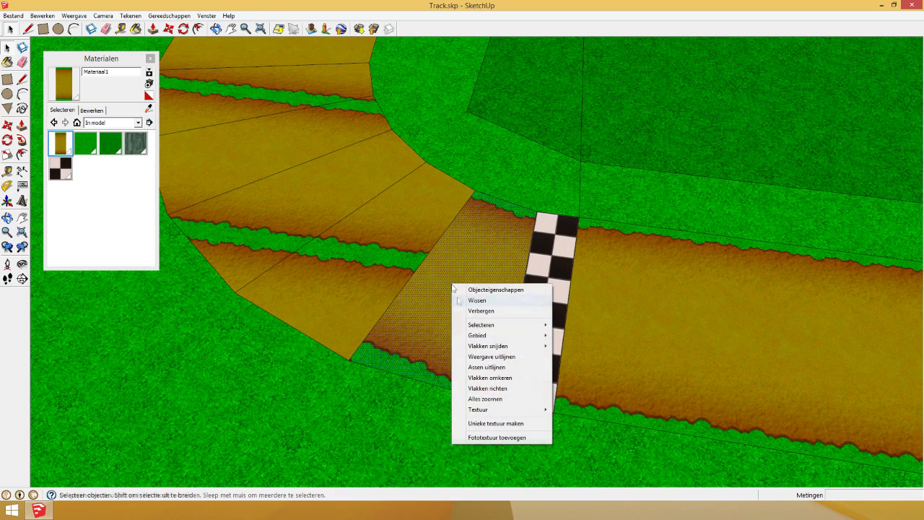
left_click(419, 370)
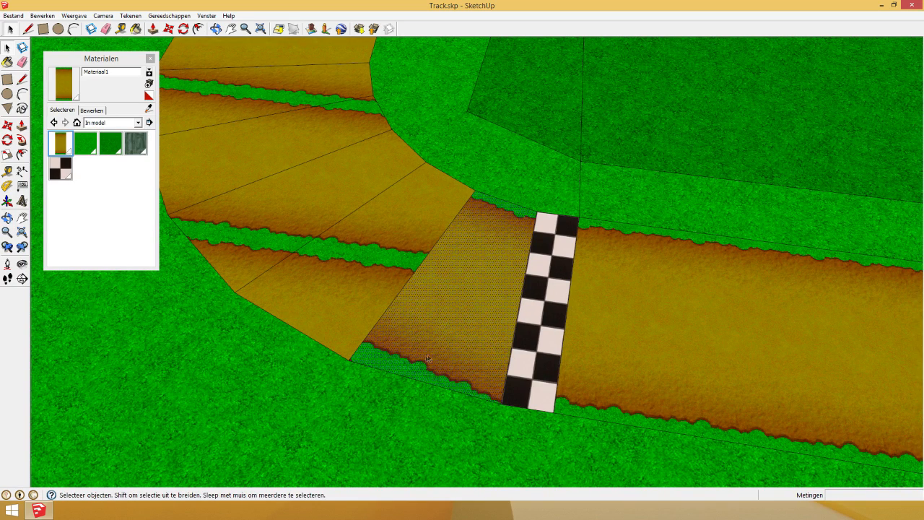
right_click(428, 358)
mouse_move(474, 324)
left_click(544, 319)
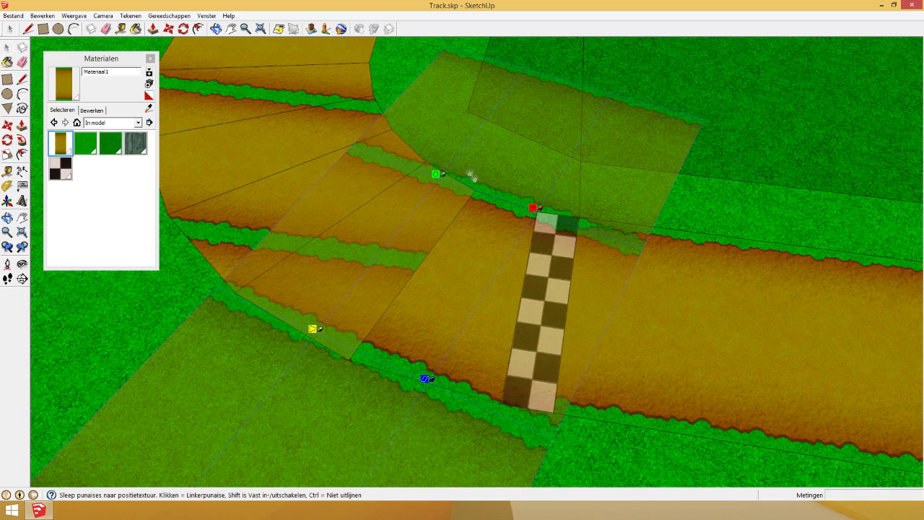
left_click_drag(439, 173, 430, 178)
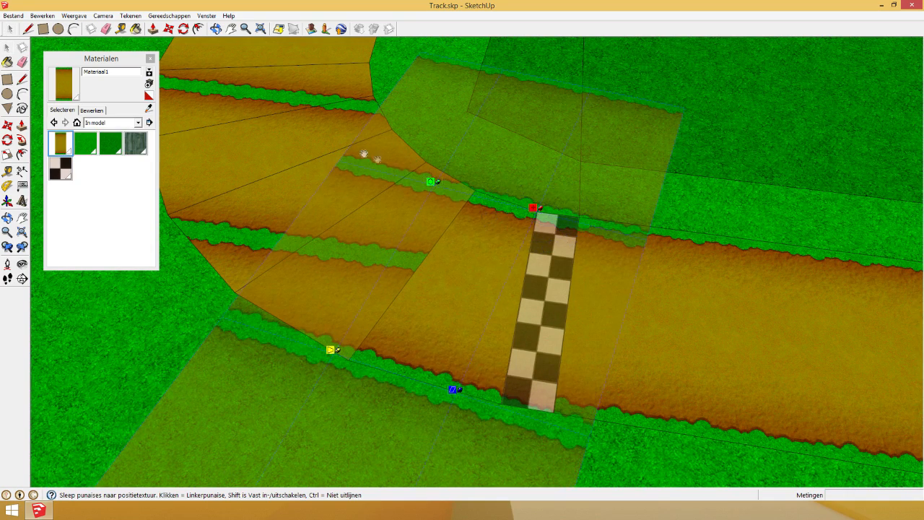
left_click(302, 154)
- Rotate the first curve segment's texture along its inner edge and distort it so the outer grass strip follows the outer edge
right_click(470, 244)
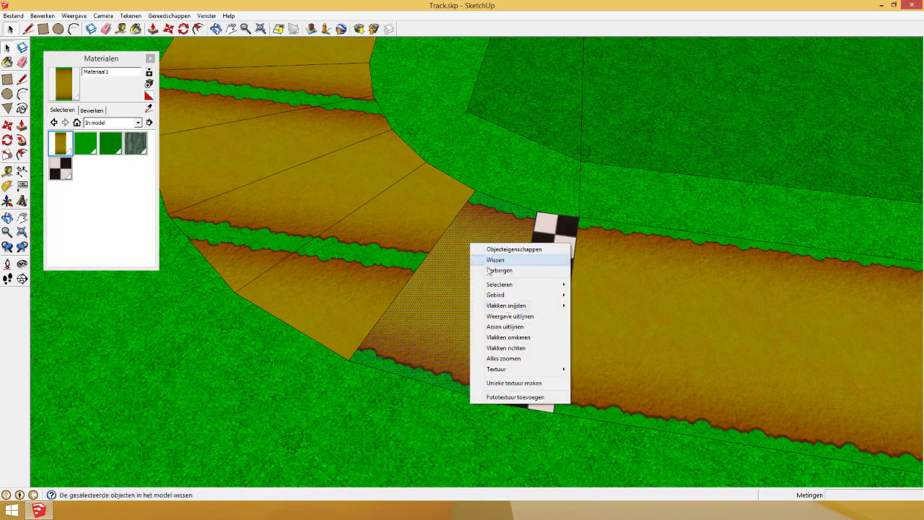
left_click(425, 278)
middle_click_drag(460, 160, 464, 96)
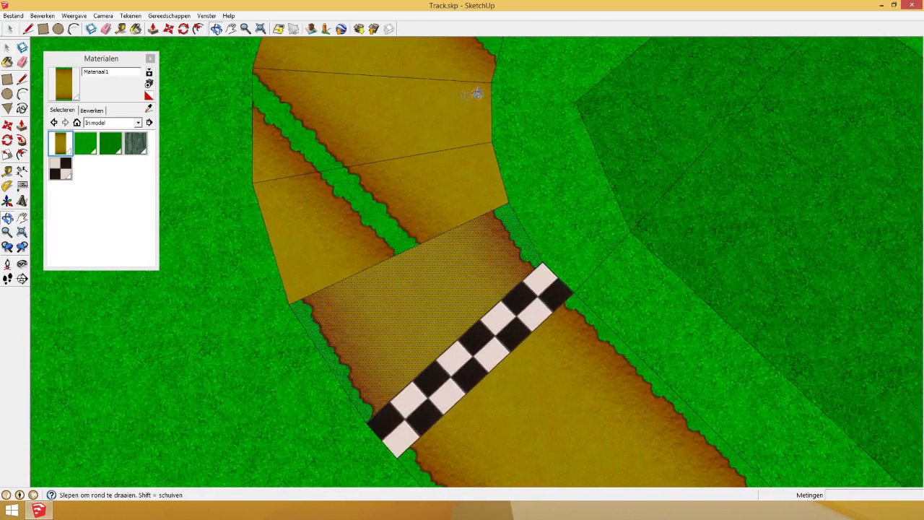
right_click(446, 285)
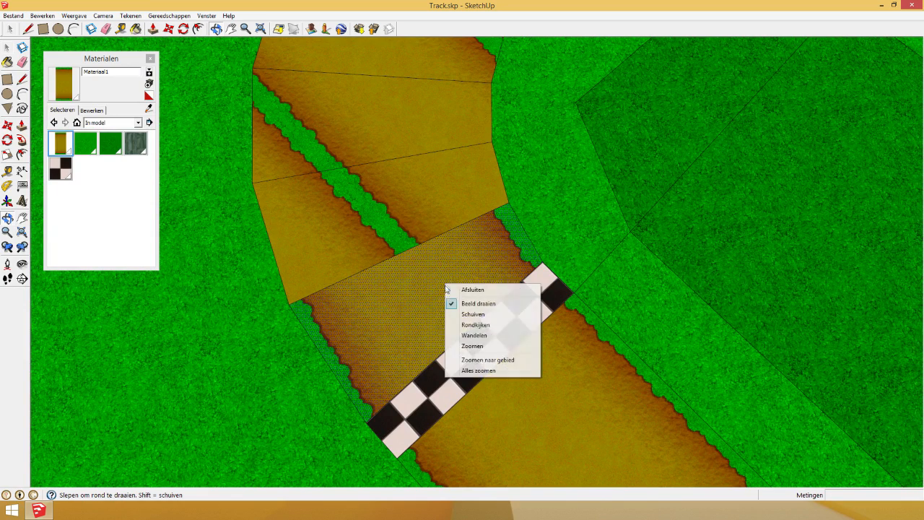
left_click(16, 29)
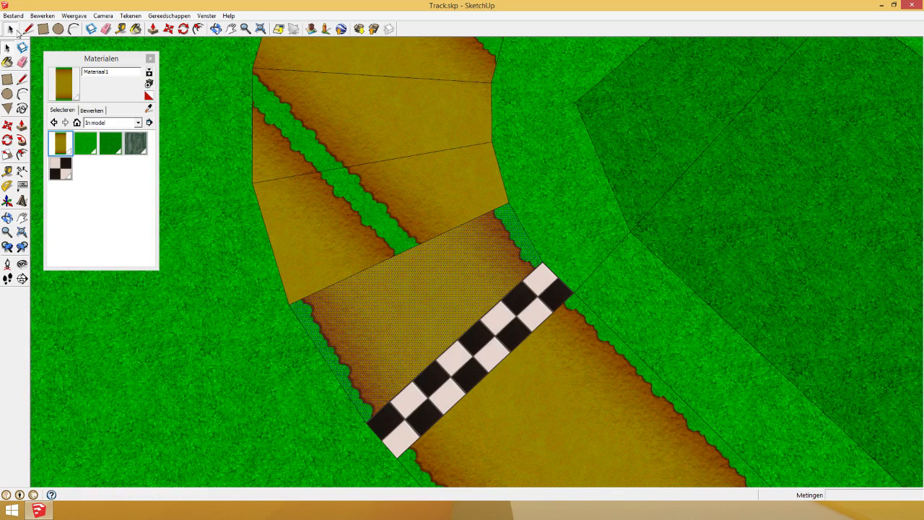
right_click(426, 284)
mouse_move(447, 409)
left_click(538, 409)
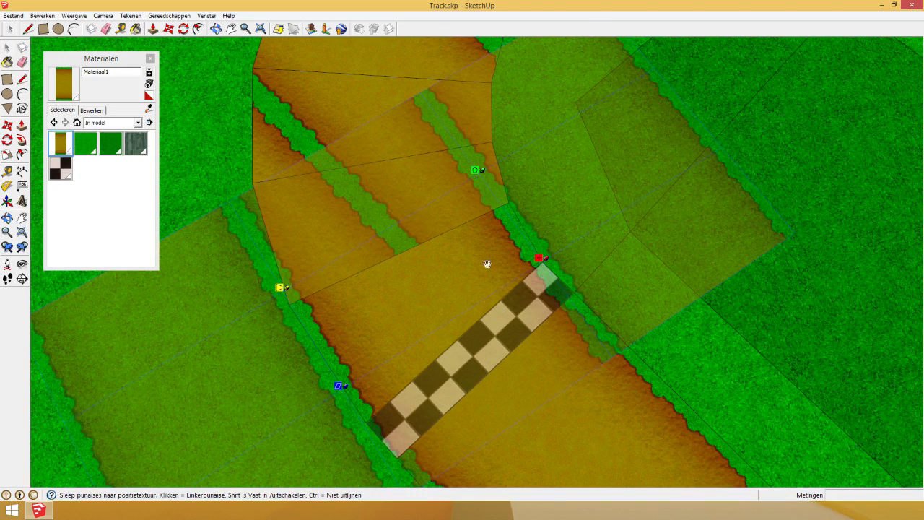
left_click_drag(479, 169, 492, 163)
left_click_drag(286, 252, 262, 261)
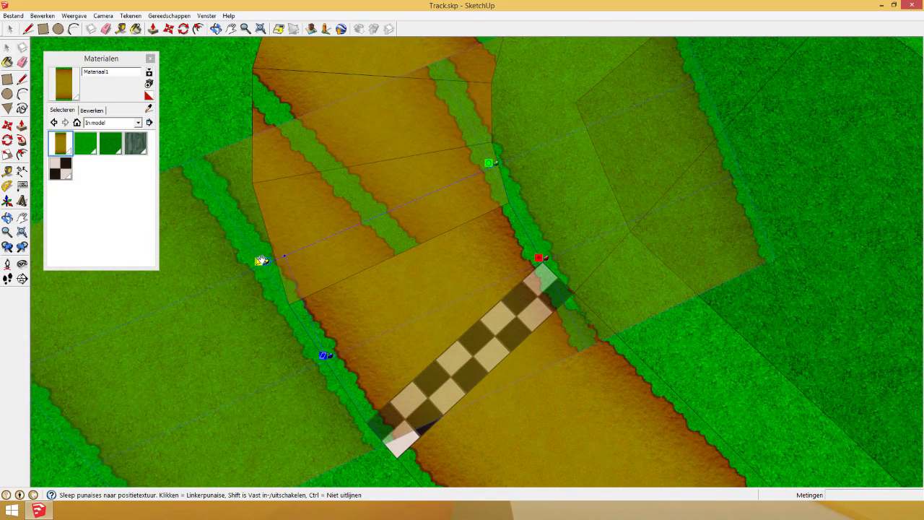
left_click(8, 48)
- Start positioning the second curve segment's texture, move it to the inner corner shared with the first segment, and rotate it along the inner edge
scroll(235, 256, "down", 1)
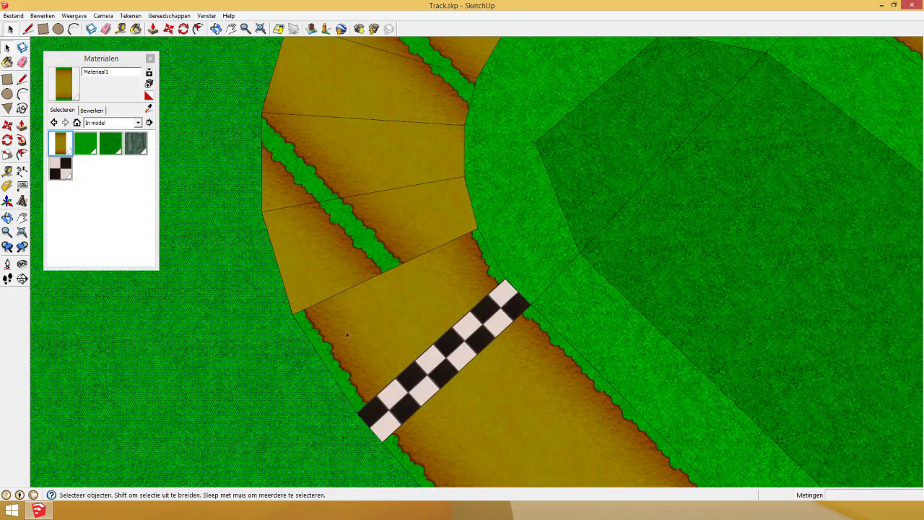
right_click(338, 243)
mouse_move(426, 366)
left_click(455, 365)
left_click_drag(412, 284, 477, 225)
left_click_drag(422, 160, 460, 143)
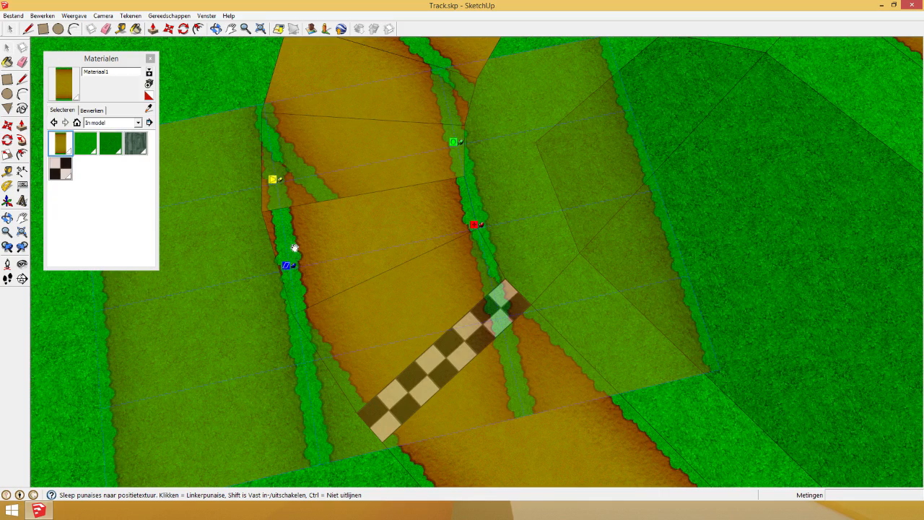
- Adjust the outer side of the second segment's texture so its grass strip follows the outer track edge, and finish positioning
mouse_move(282, 179)
left_mouse_down()
mouse_move(250, 181)
mouse_move(287, 176)
left_mouse_up()
left_click_drag(288, 265, 282, 266)
mouse_move(271, 185)
left_mouse_down()
mouse_move(245, 184)
mouse_move(255, 182)
left_mouse_up()
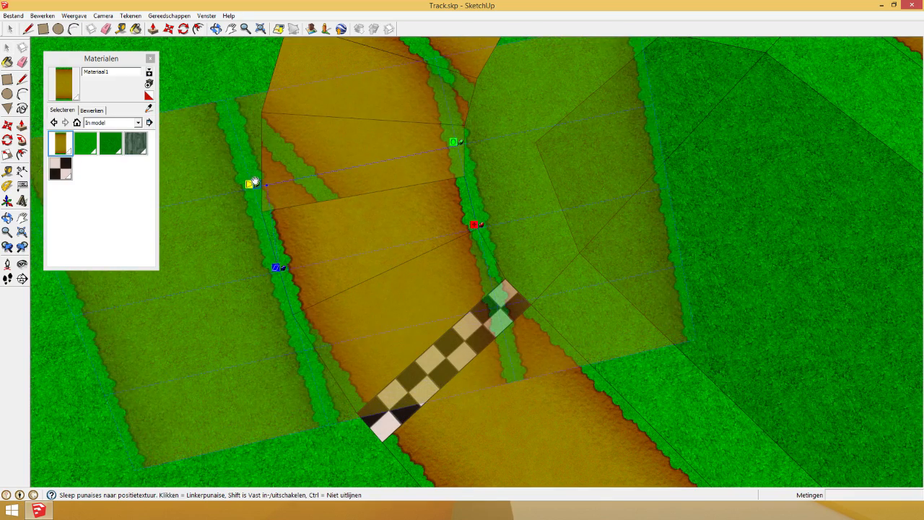
left_click(11, 27)
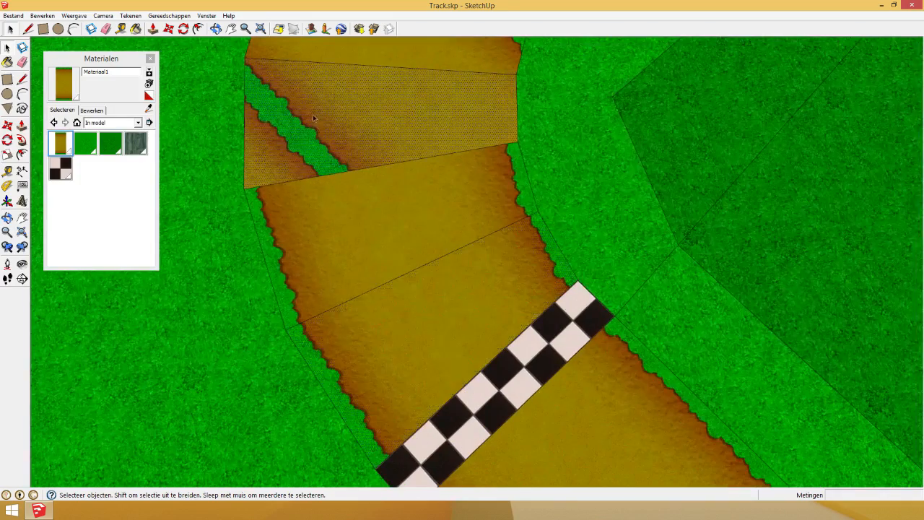
- Position the third curve segment's road texture at its inner corner shared with the second segment and rotate it along the inner edge
middle_click_drag(347, 272, 339, 243)
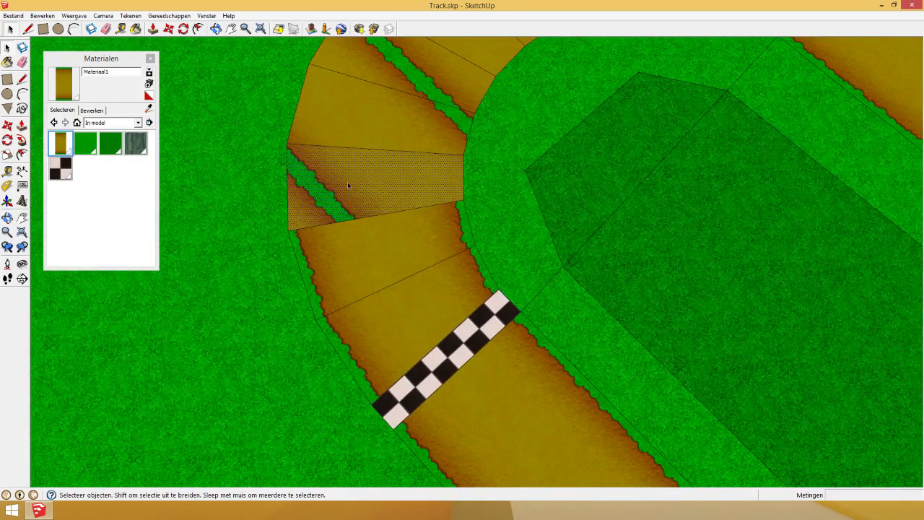
right_click(347, 185)
left_click(430, 302)
right_click(352, 262)
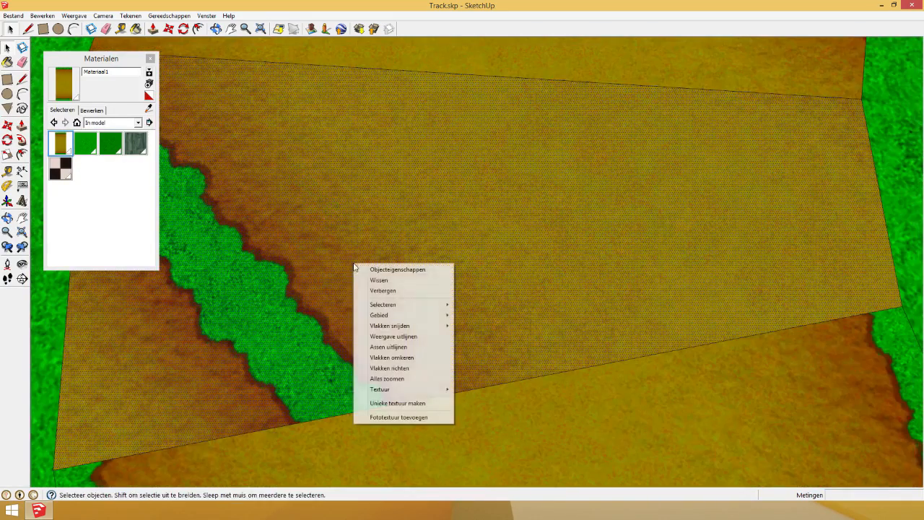
left_click(313, 356)
scroll(312, 356, "down", 2)
right_click(357, 323)
mouse_move(426, 450)
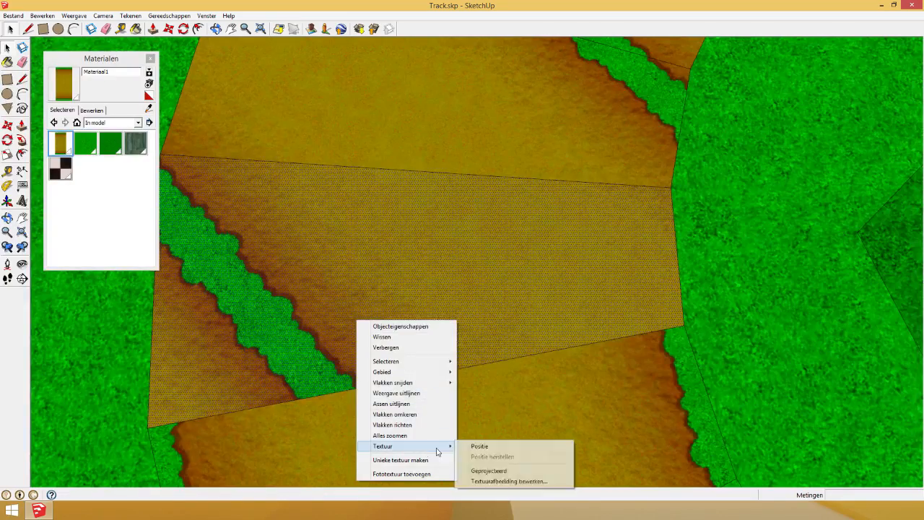
left_click(476, 443)
scroll(493, 258, "down", 2)
left_click_drag(647, 214, 625, 353)
left_click_drag(503, 234, 616, 191)
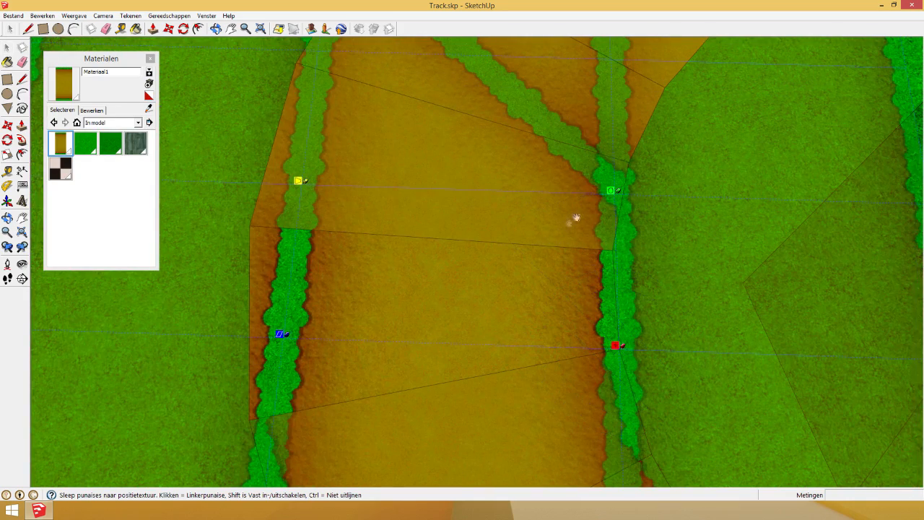
left_click_drag(618, 191, 608, 189)
- Shift the outer side of the third segment's texture onto the outer track edge and finish positioning
left_click_drag(279, 348, 248, 350)
left_click_drag(259, 193, 244, 194)
middle_click_drag(513, 420, 334, 375)
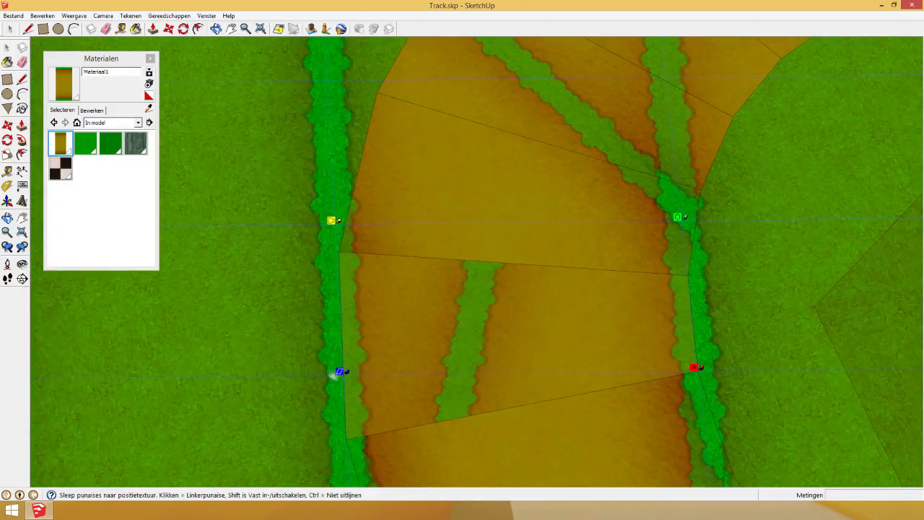
left_click_drag(336, 216, 348, 217)
right_click(412, 268)
- Examine the road texture on the whole track and at the junction where the side branch joins
middle_click_drag(588, 231, 450, 216)
middle_click_drag(450, 217, 355, 163)
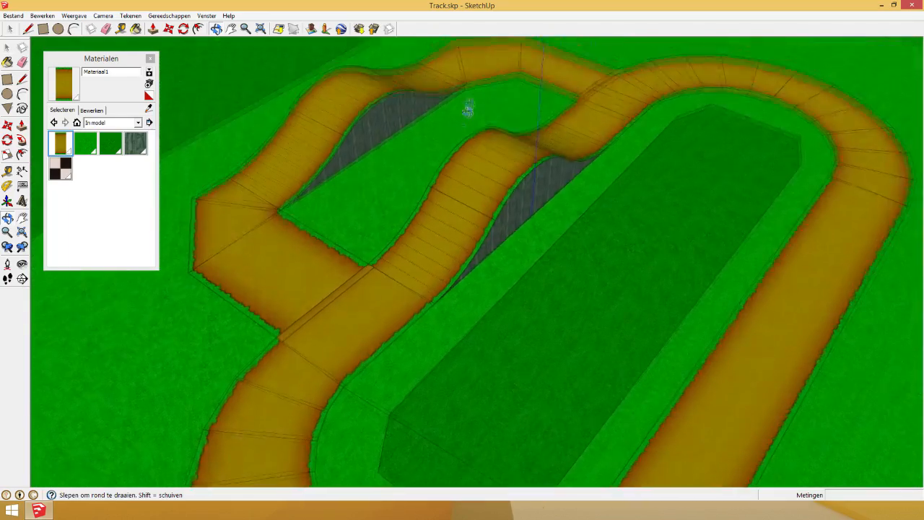
scroll(355, 163, "down", 1)
middle_click_drag(721, 194, 627, 151)
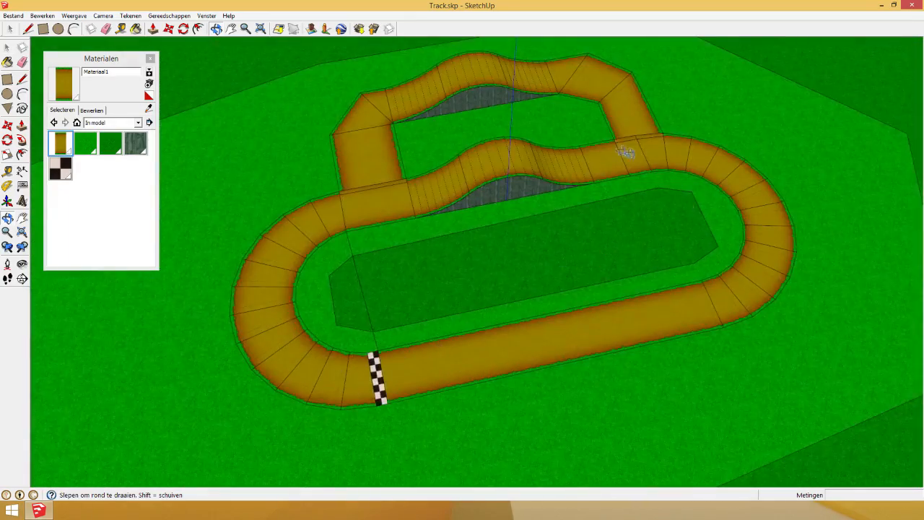
scroll(627, 148, "up", 4)
middle_click_drag(681, 131, 416, 107)
scroll(841, 160, "up", 3)
middle_click_drag(843, 161, 697, 52)
scroll(696, 53, "down", 3)
scroll(597, 212, "up", 10)
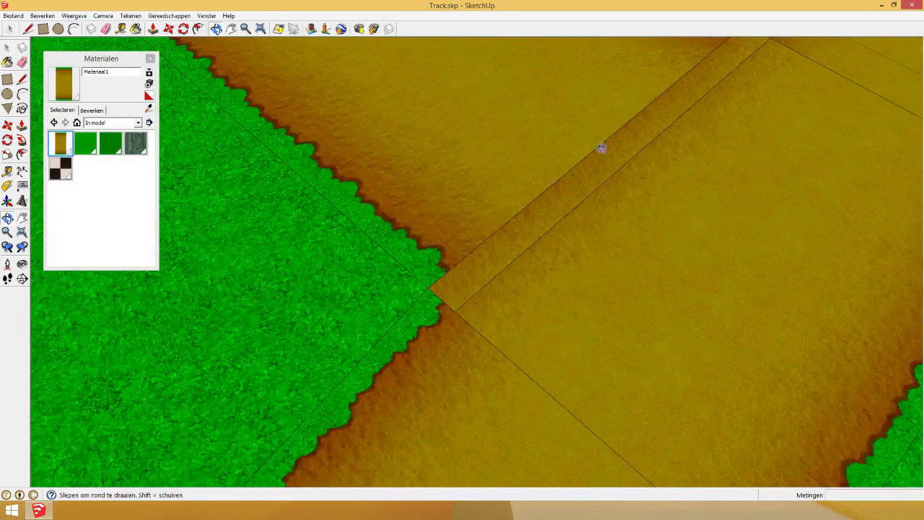
- Inspect the road texture over the ramp and along the segmented curve beside the finish line
scroll(601, 148, "down", 2)
middle_click_drag(602, 148, 313, 214)
scroll(260, 188, "down", 5)
scroll(765, 198, "up", 3)
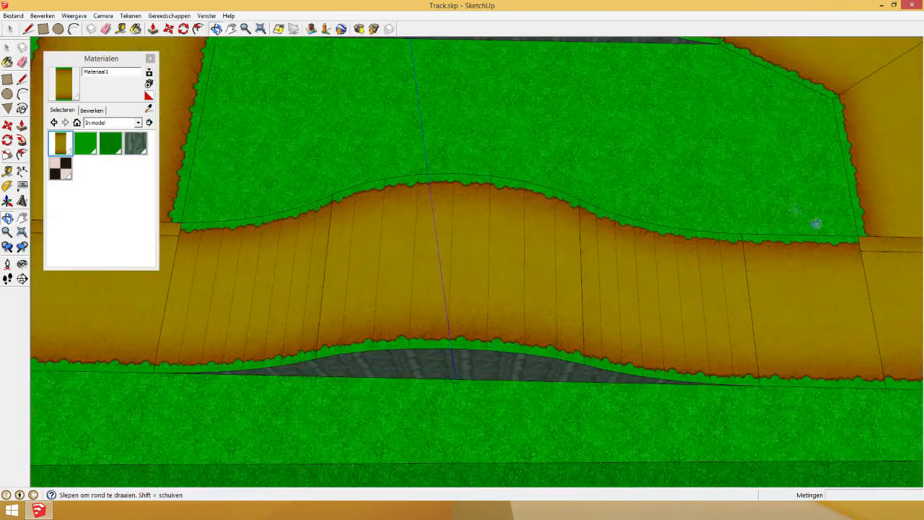
scroll(794, 209, "down", 3)
scroll(488, 205, "down", 6)
scroll(465, 415, "up", 6)
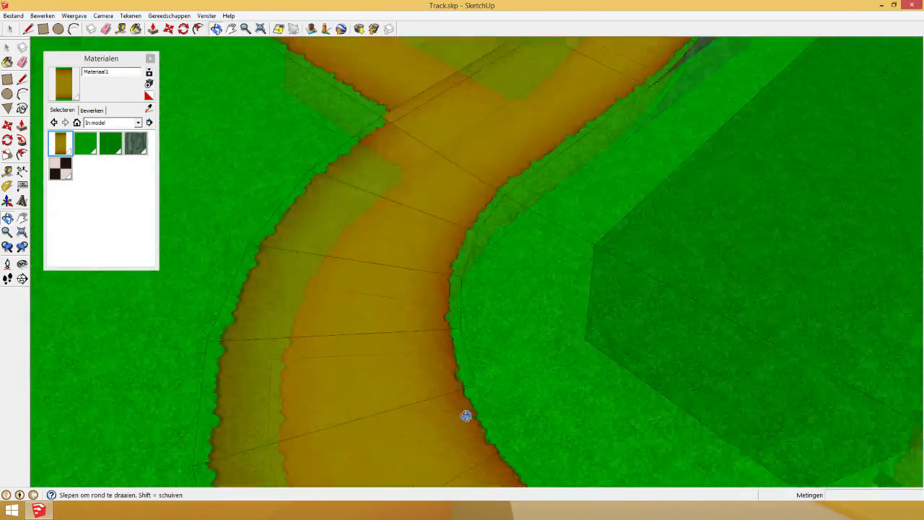
scroll(459, 399, "up", 2)
left_click_drag(455, 342, 708, 153)
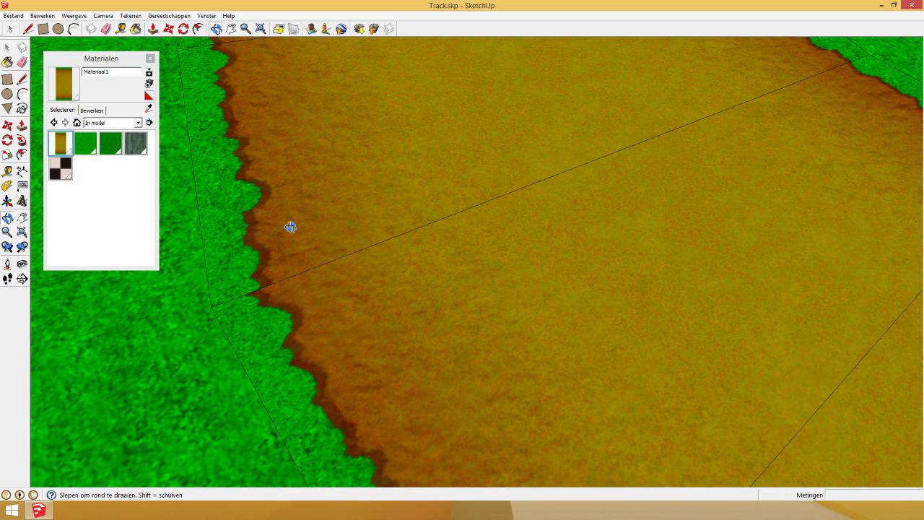
scroll(288, 226, "down", 6)
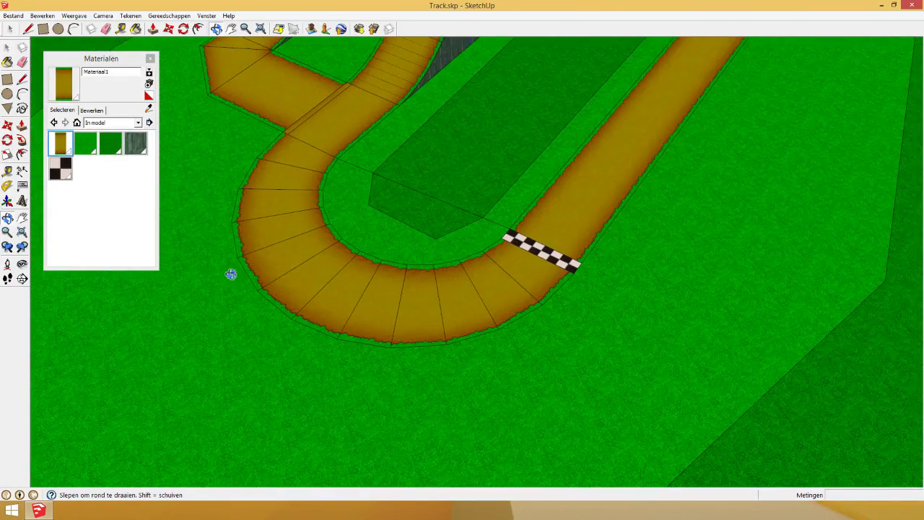
- Examine the road texture up close around the checkered finish line and the adjoining curve segments
scroll(536, 225, "up", 3)
left_click_drag(536, 225, 374, 296)
scroll(375, 296, "down", 10)
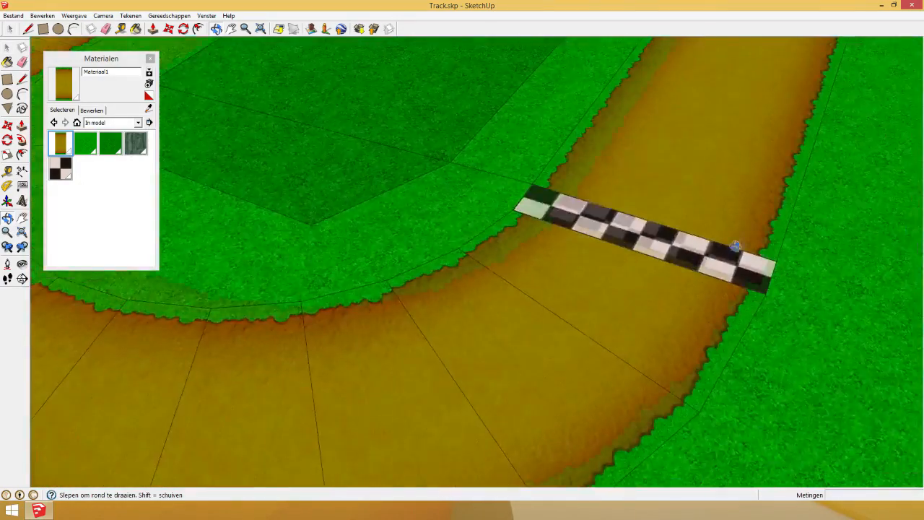
scroll(371, 265, "up", 3)
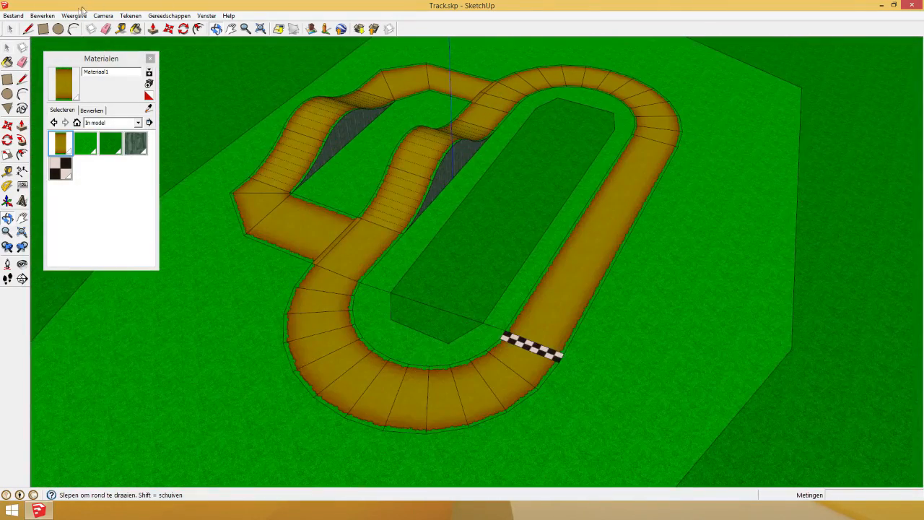
- Hide the model's edge lines and view the textured track from the opposite side
left_click(75, 15)
mouse_move(109, 136)
left_click(178, 132)
left_click_drag(253, 180, 288, 133)
left_click_drag(481, 282, 206, 139)
- Turn the edge lines back on and view the whole track with both ramps and the finish line
left_click(41, 17)
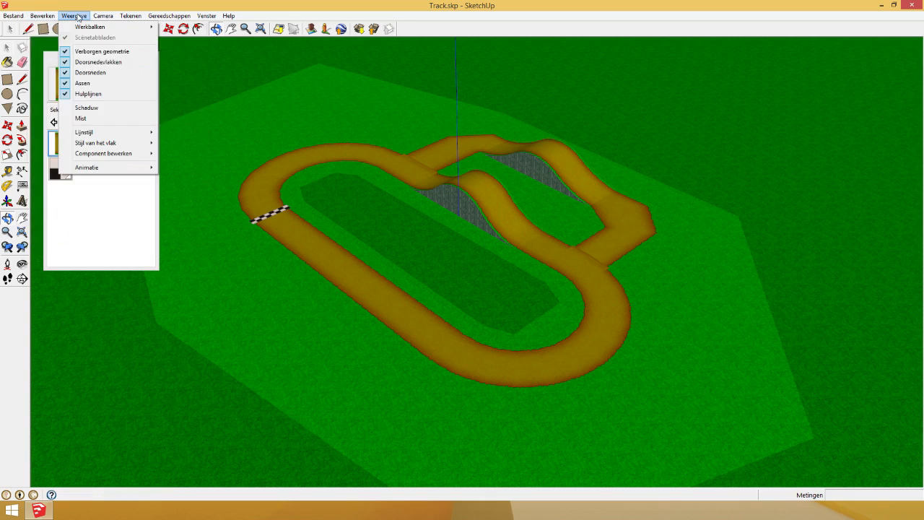
mouse_move(105, 135)
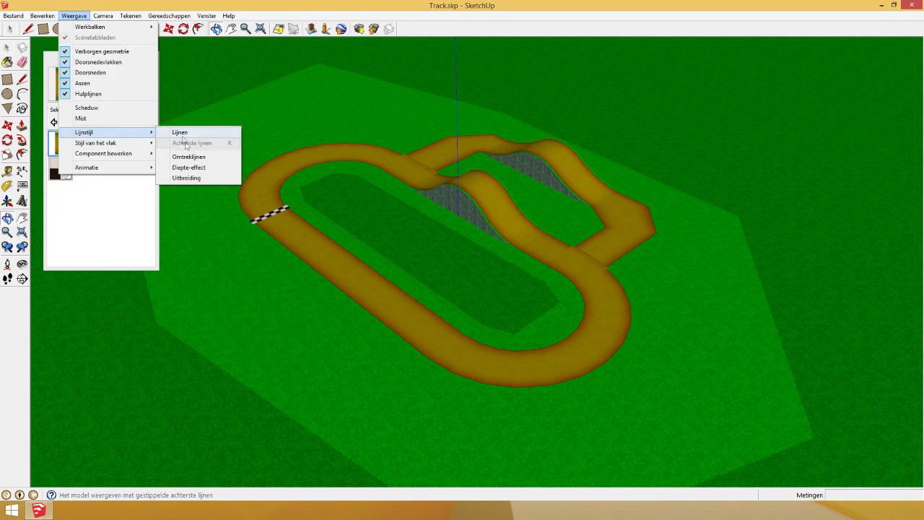
left_click(181, 137)
left_click_drag(188, 135, 467, 156)
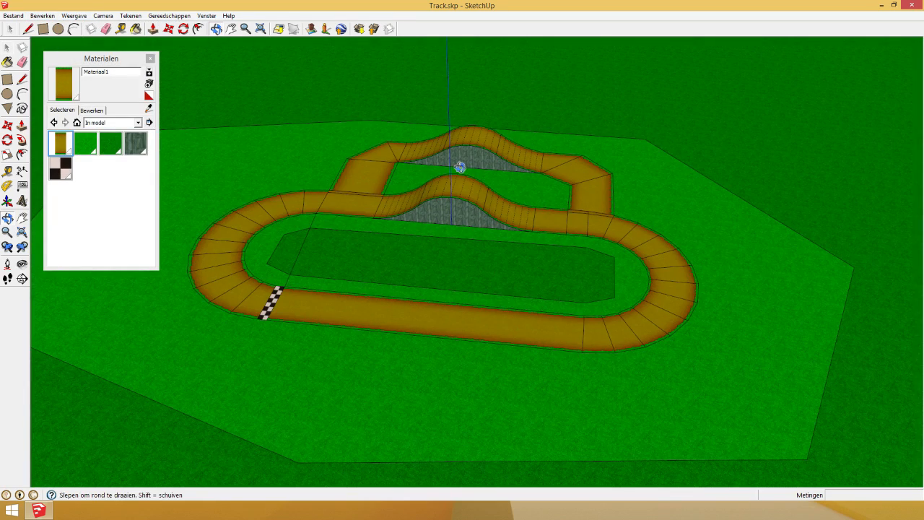
left_click_drag(417, 176, 495, 132)
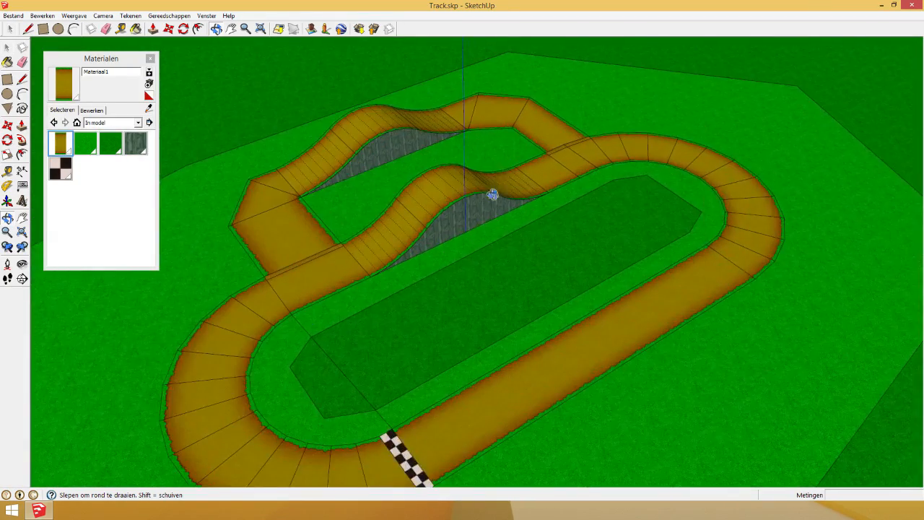
left_click_drag(491, 194, 502, 266)
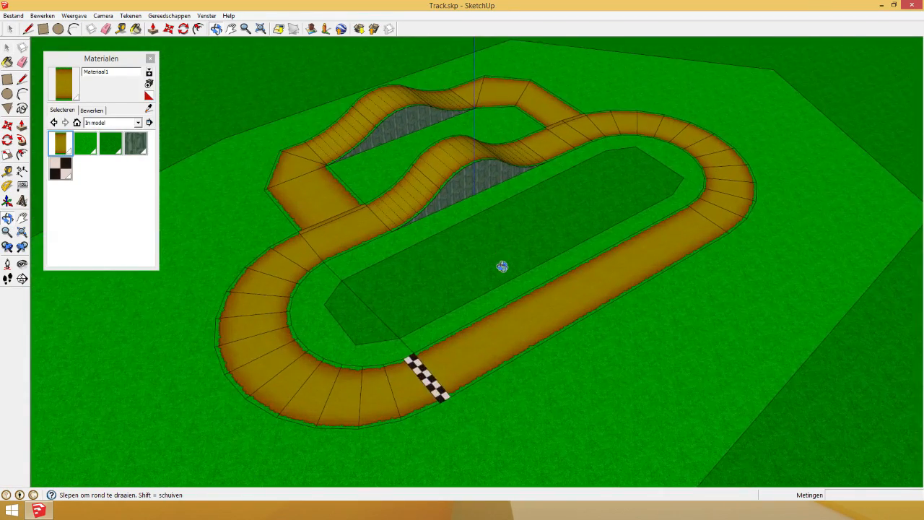